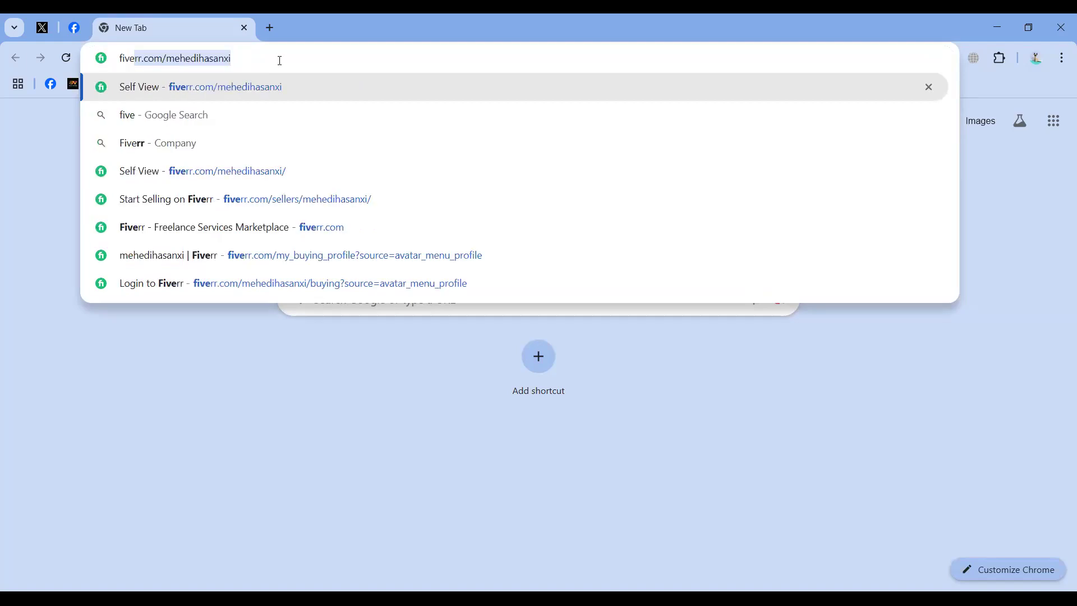
Step: Open the Fiverr seller profile page and sign in with the saved account e-mail and password
key("Return")
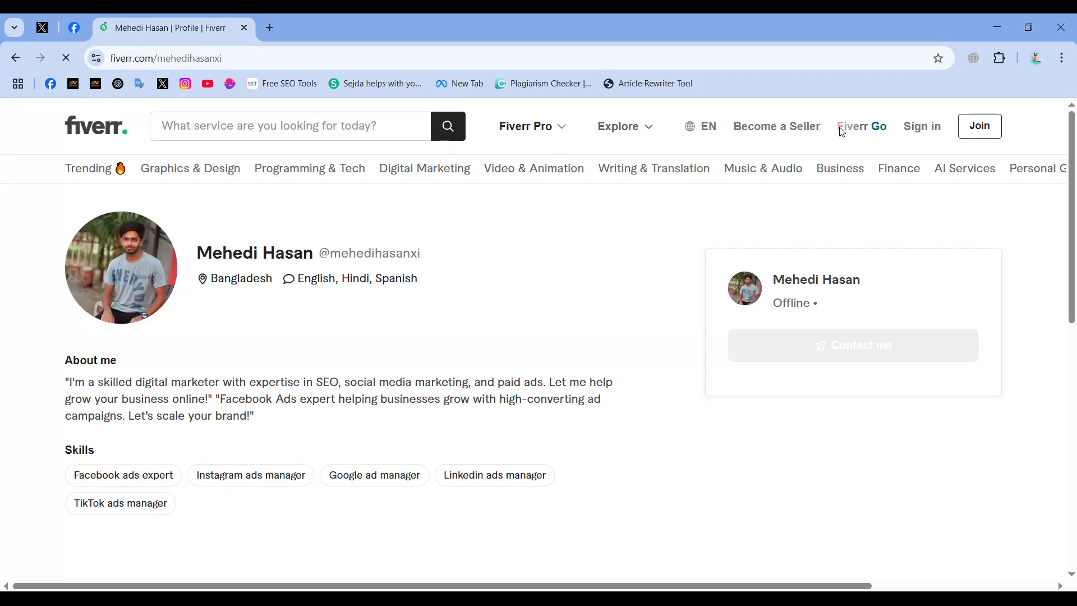
left_click(926, 129)
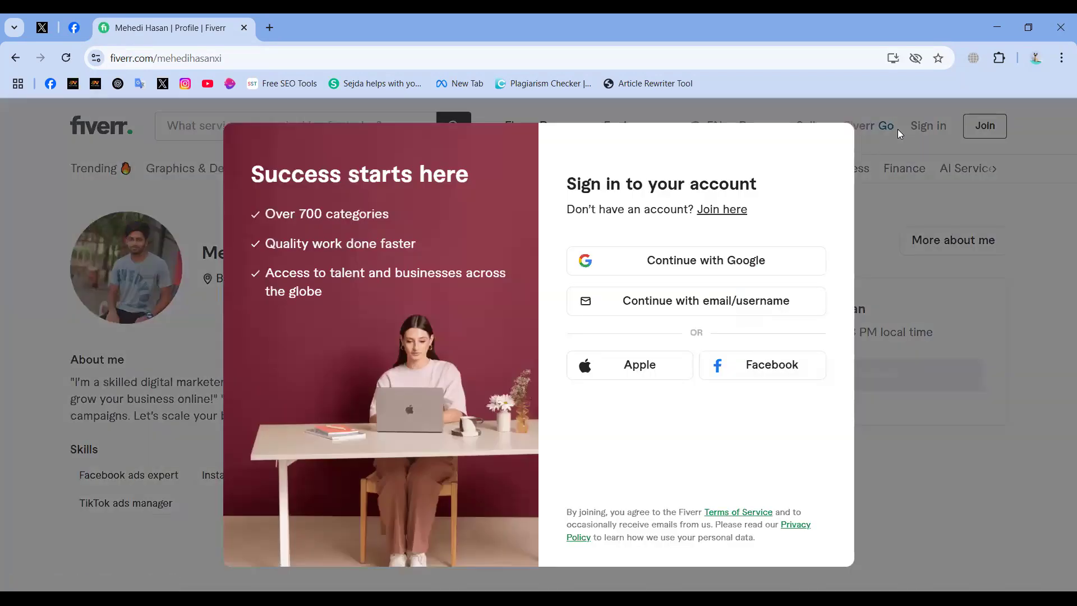
left_click(697, 305)
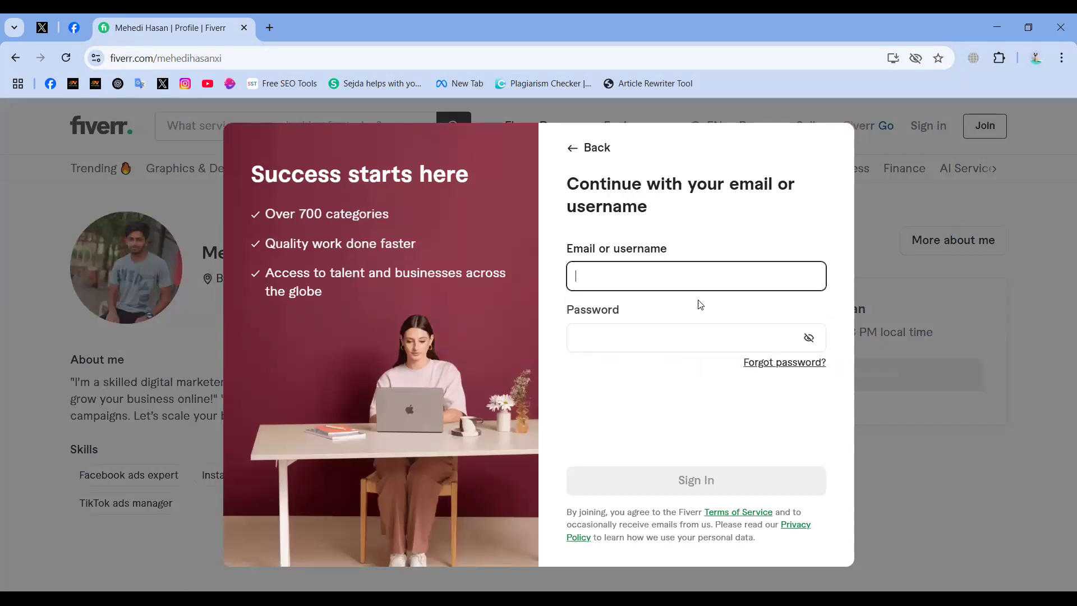
left_click(649, 335)
left_click(724, 367)
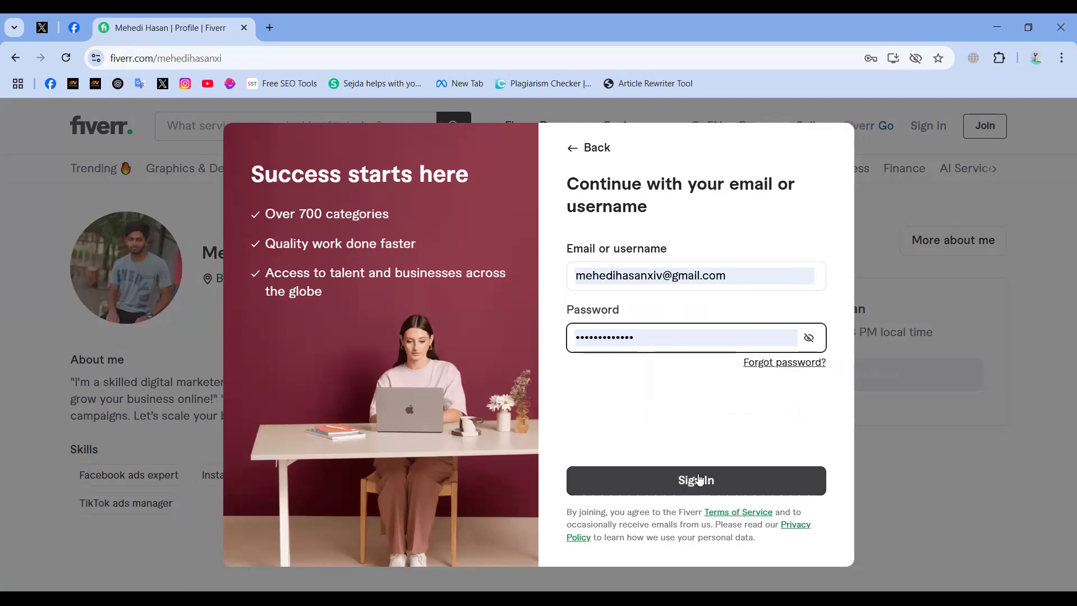
left_click(695, 480)
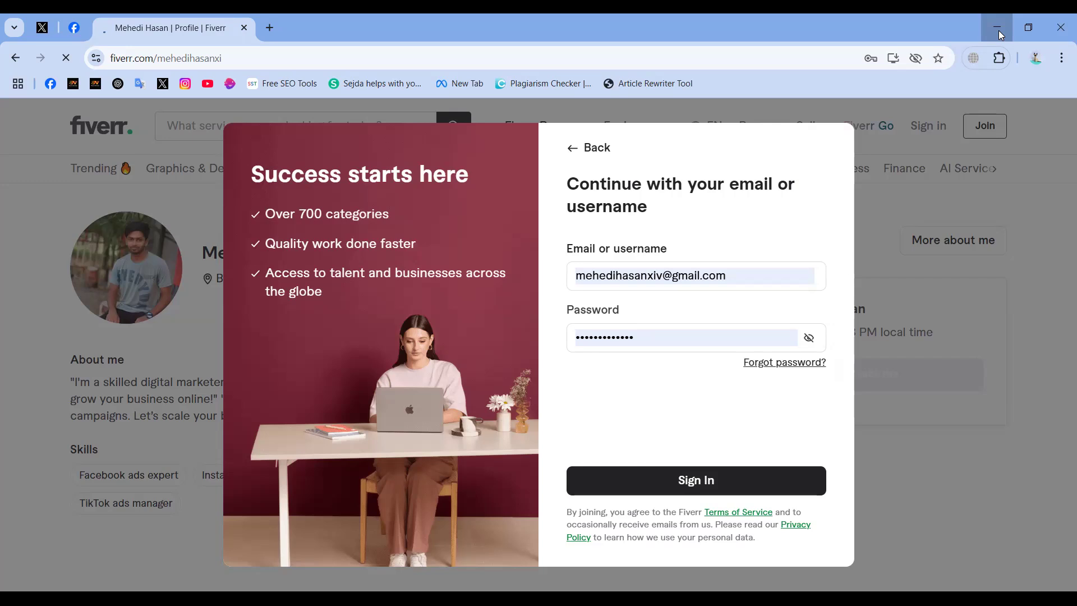
Step: Minimize the browser, find Notepad through the system search and open it
left_click(999, 30)
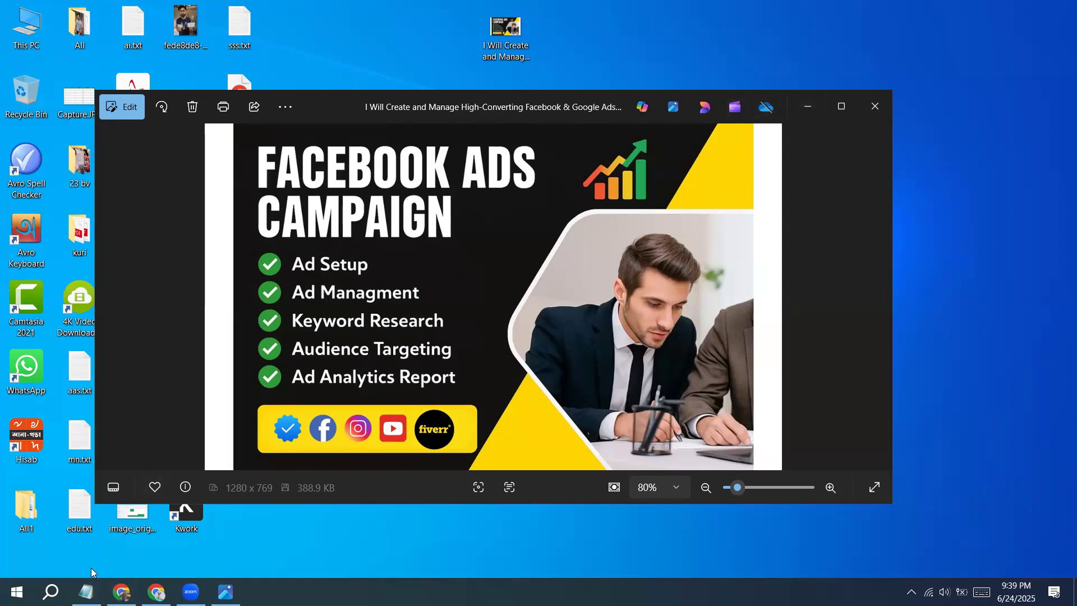
left_click(86, 591)
left_click(87, 592)
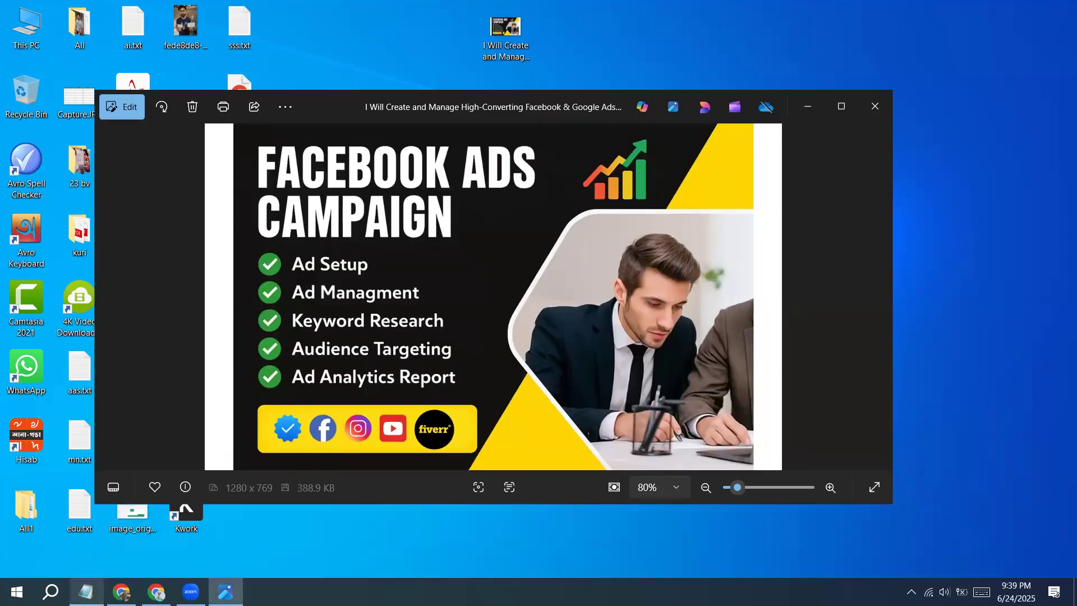
left_click(51, 592)
type("n")
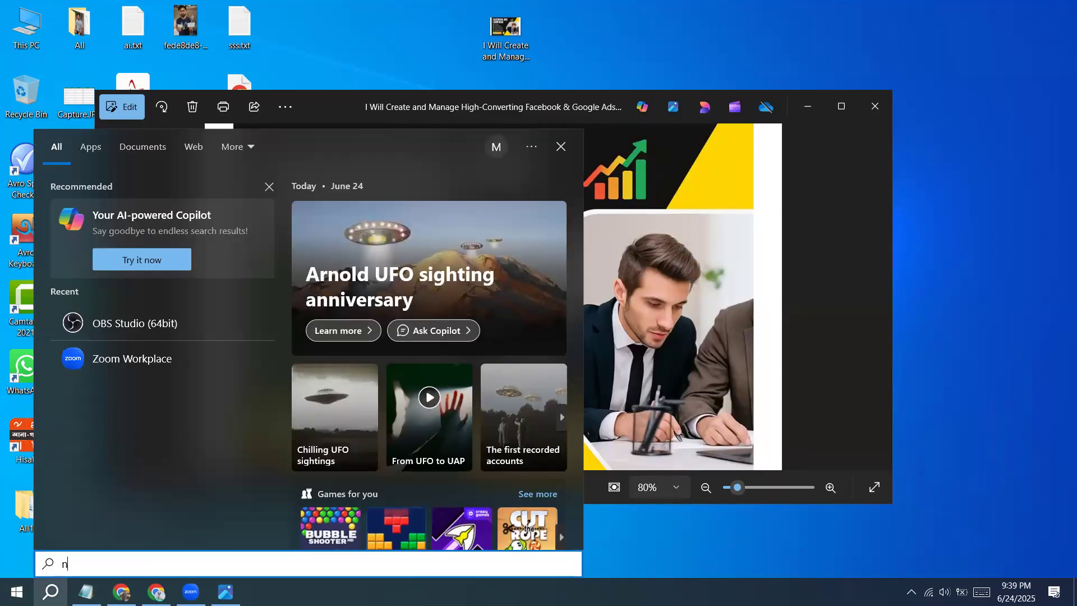
type("o")
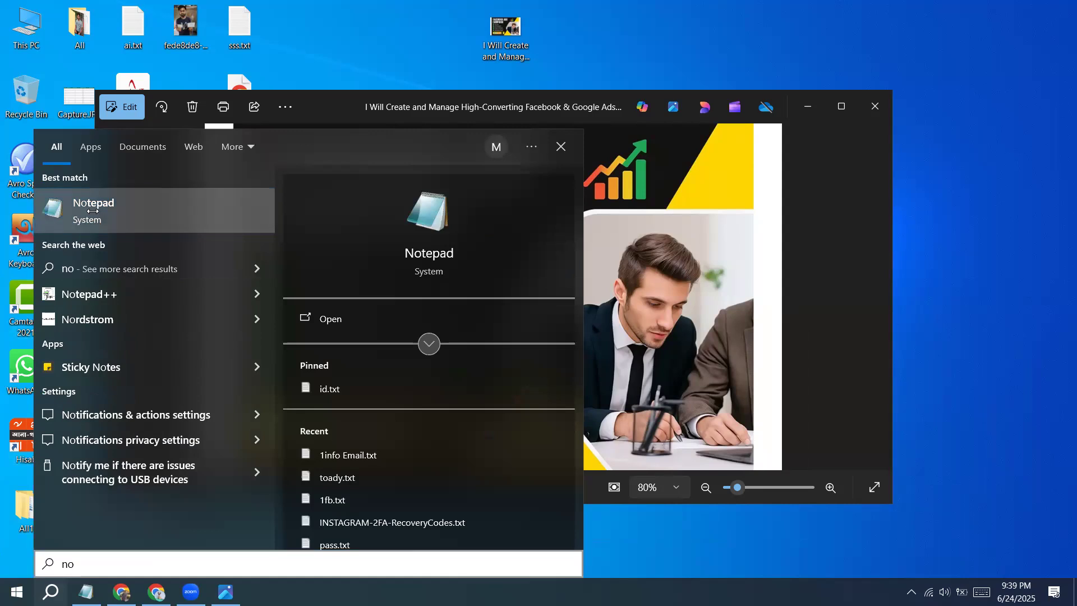
left_click(93, 210)
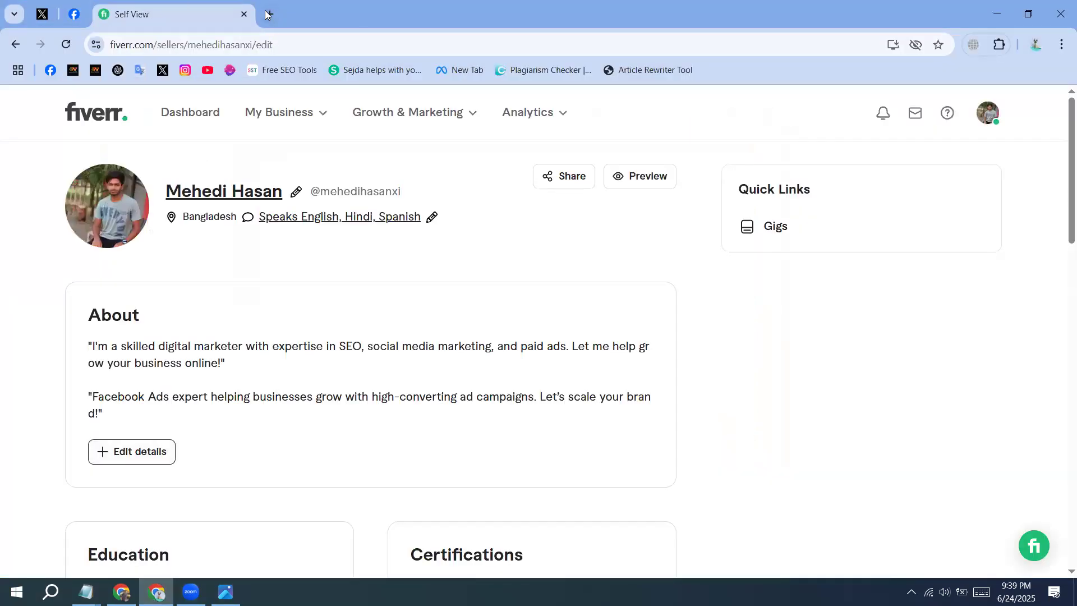
Step: Open chatgpt.com in a new browser tab
left_click(281, 9)
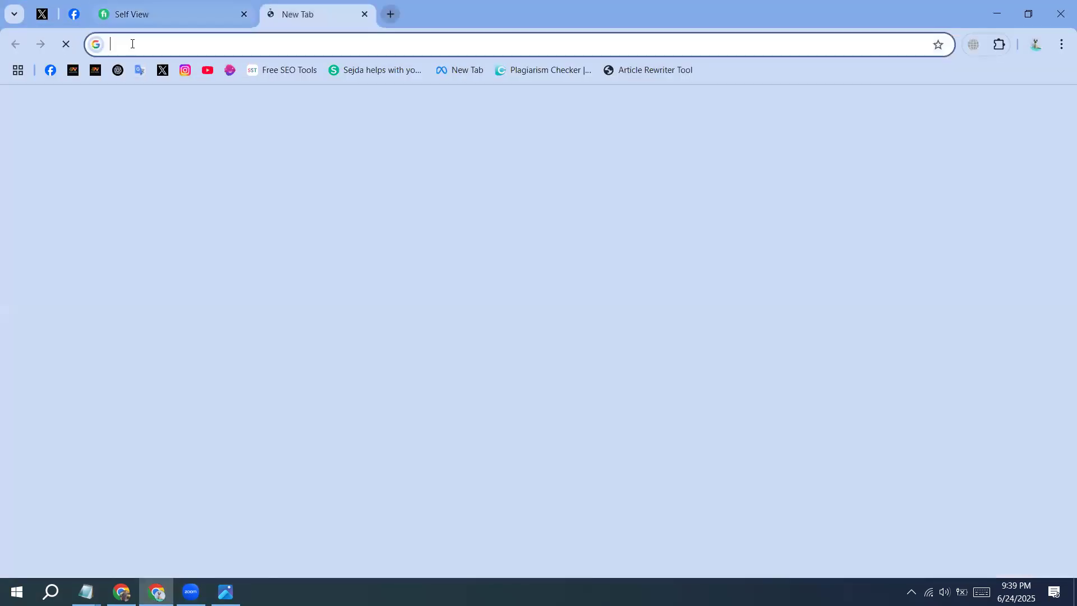
type("chatgpt.com")
key("Return")
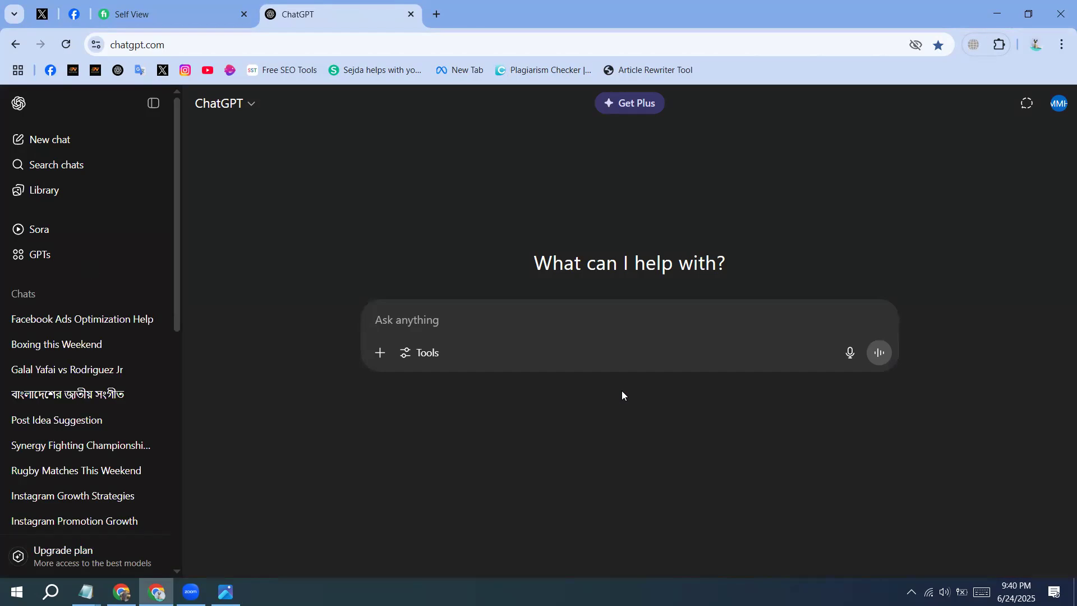
Step: Return to the Fiverr profile, open the gig creation form from Gigs and place the cursor in the gig title
left_click(186, 5)
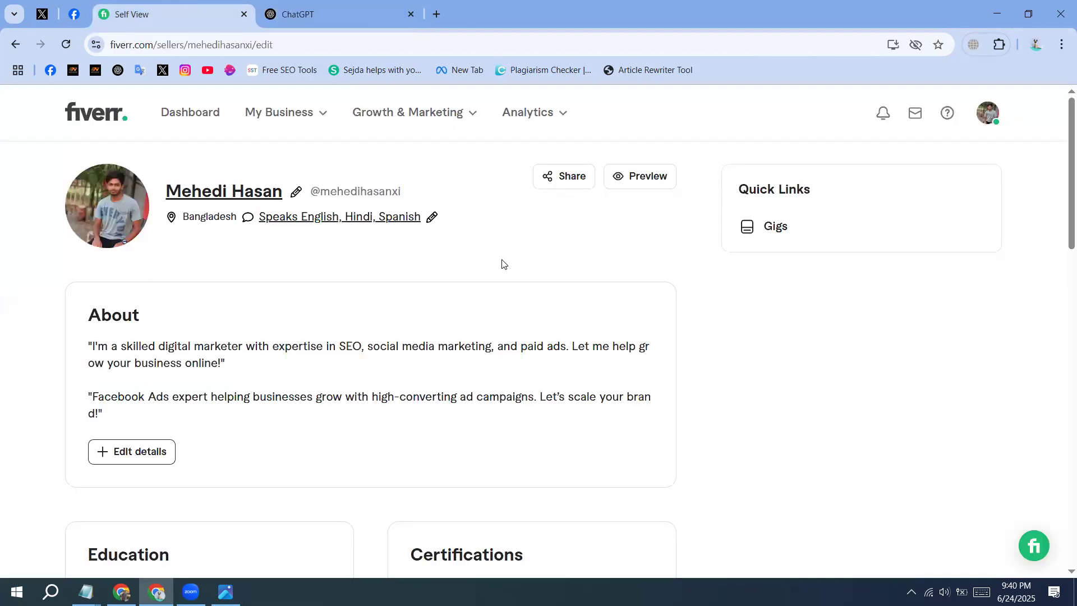
left_click(844, 234)
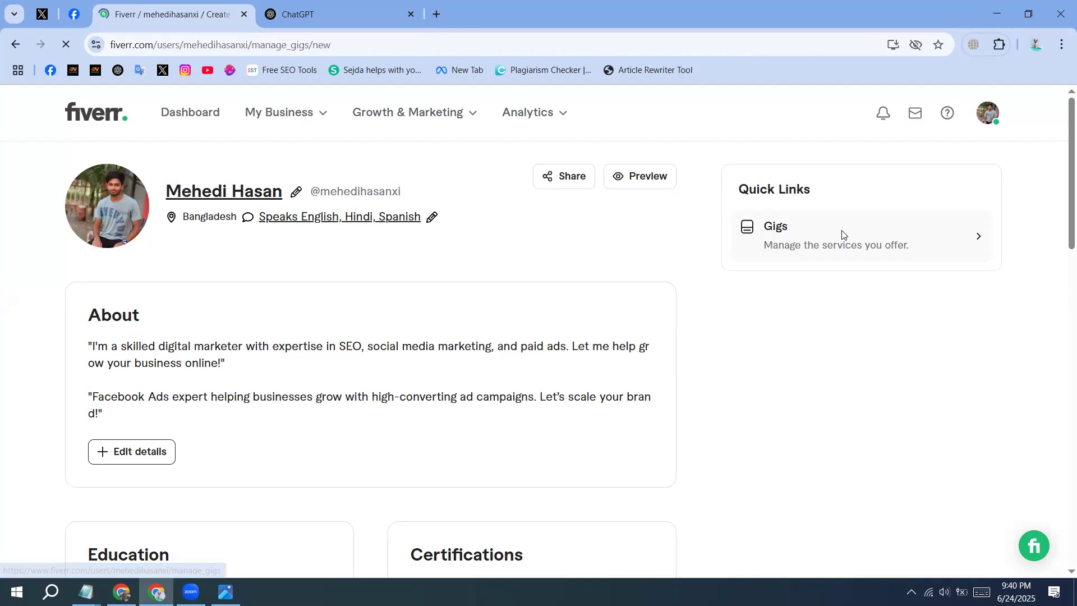
scroll(791, 236, "down", 3)
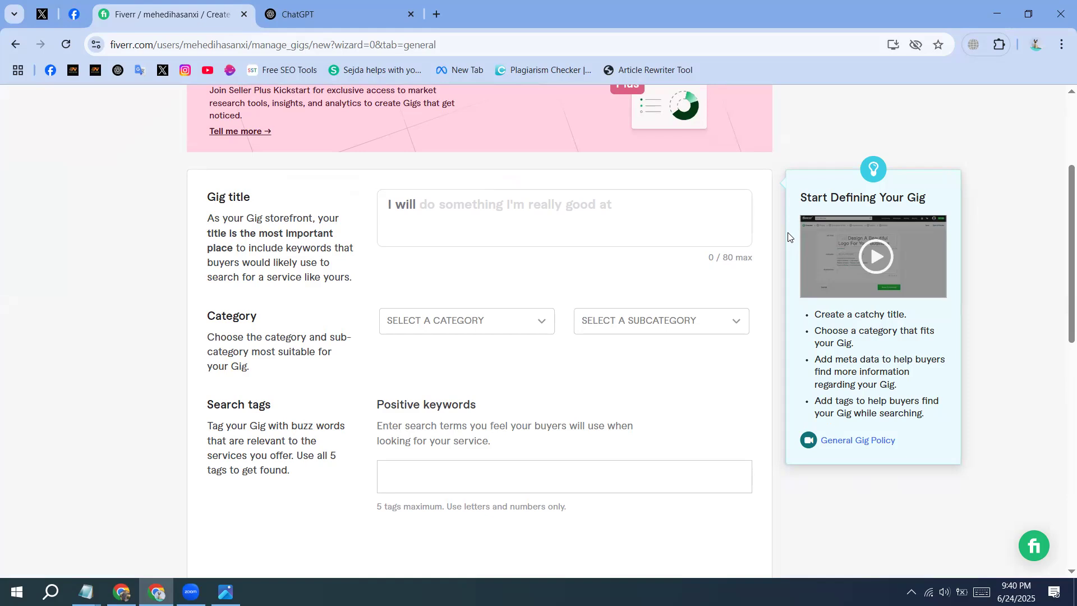
left_click(604, 212)
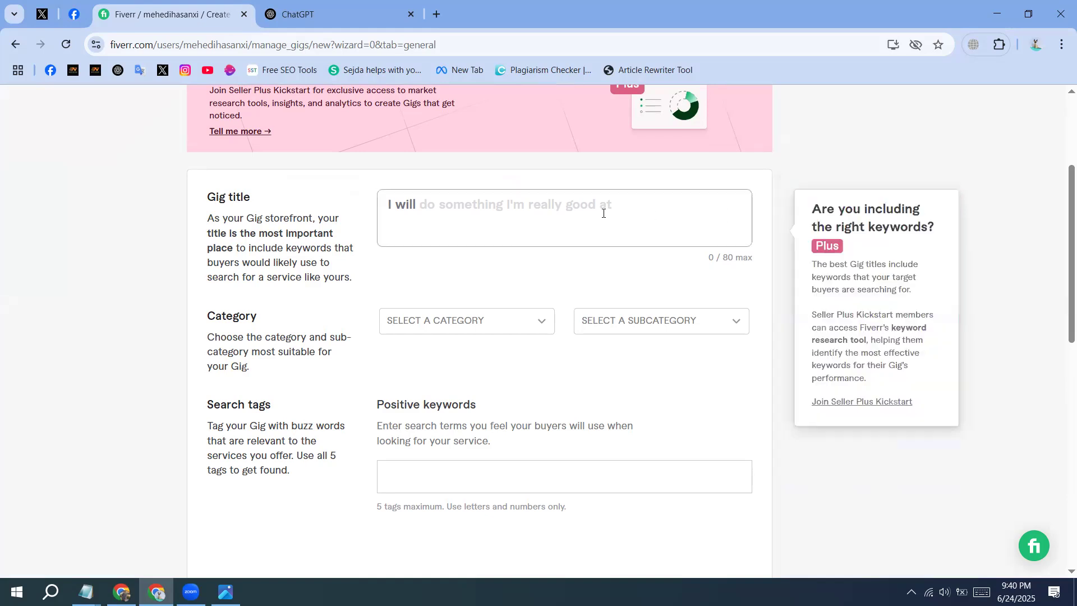
Step: Switch to the Notepad notes and select the line "I Will Create and Manage High-Converting Facebook Ads Campaigns"
left_click(85, 592)
left_click(70, 533)
scroll(392, 309, "up", 2)
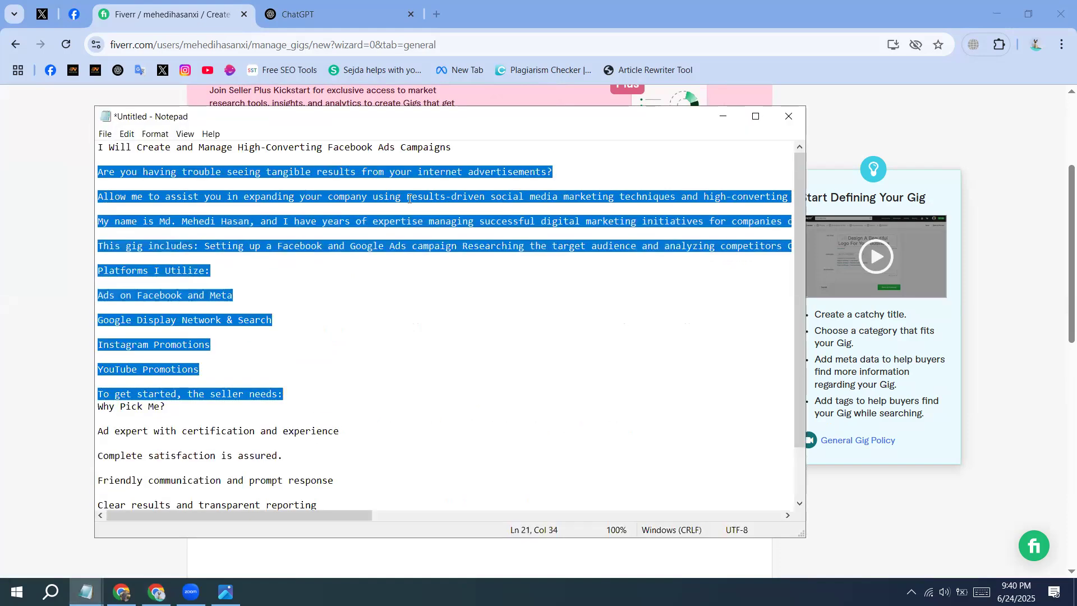
left_click_drag(452, 147, 76, 151)
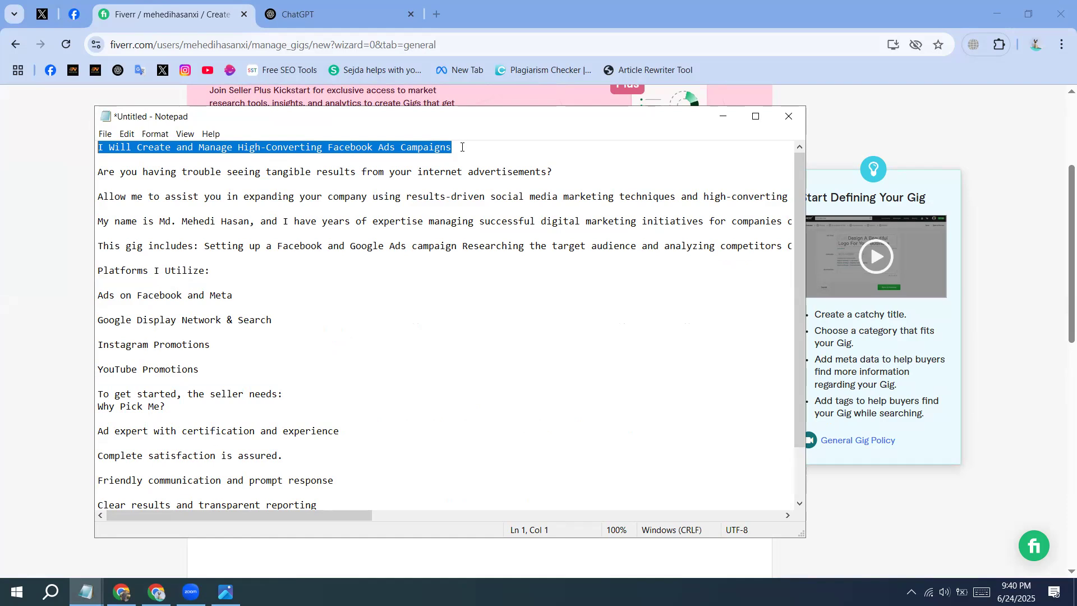
left_click(341, 3)
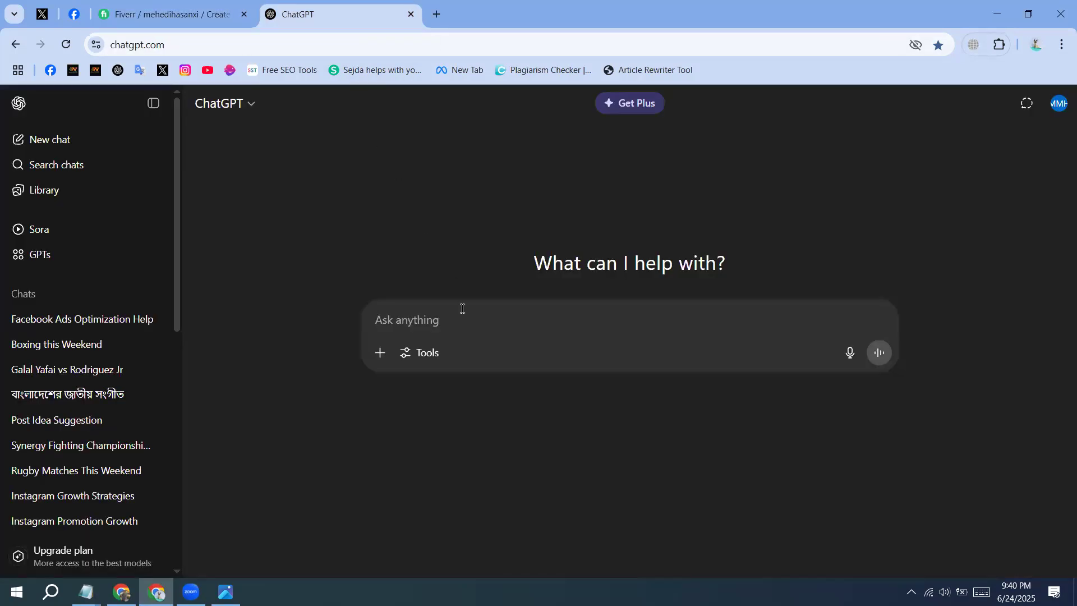
type("fa")
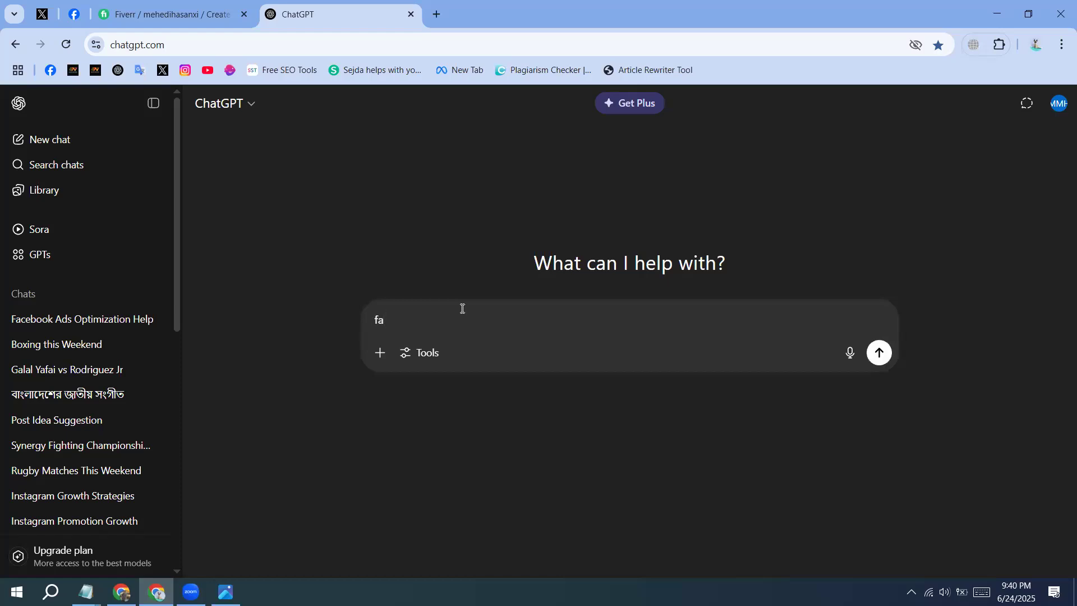
key("BackSpace")
key("BackSpace")
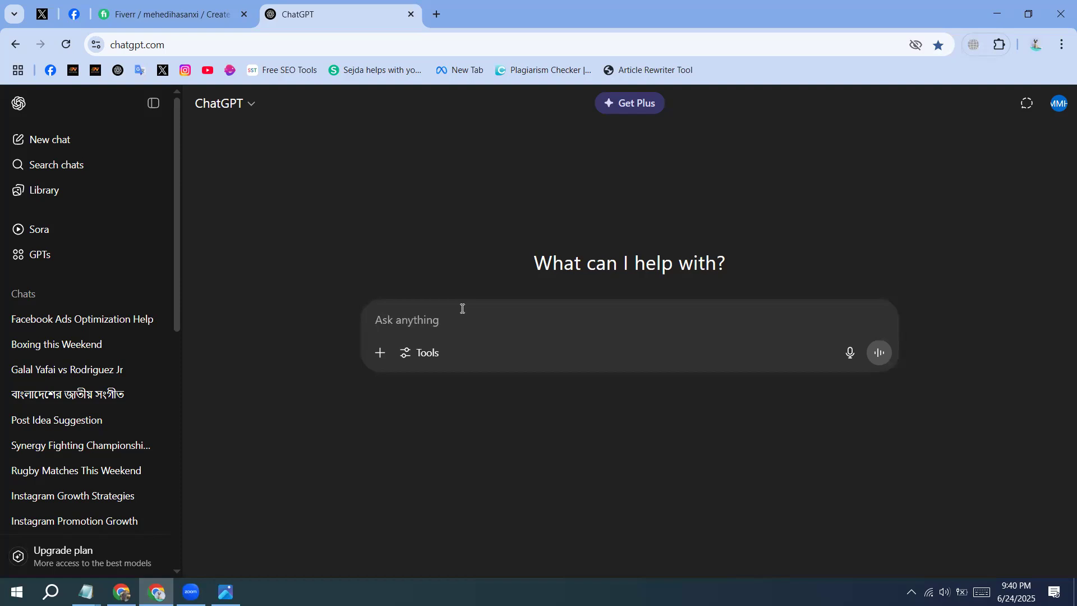
type("i will ")
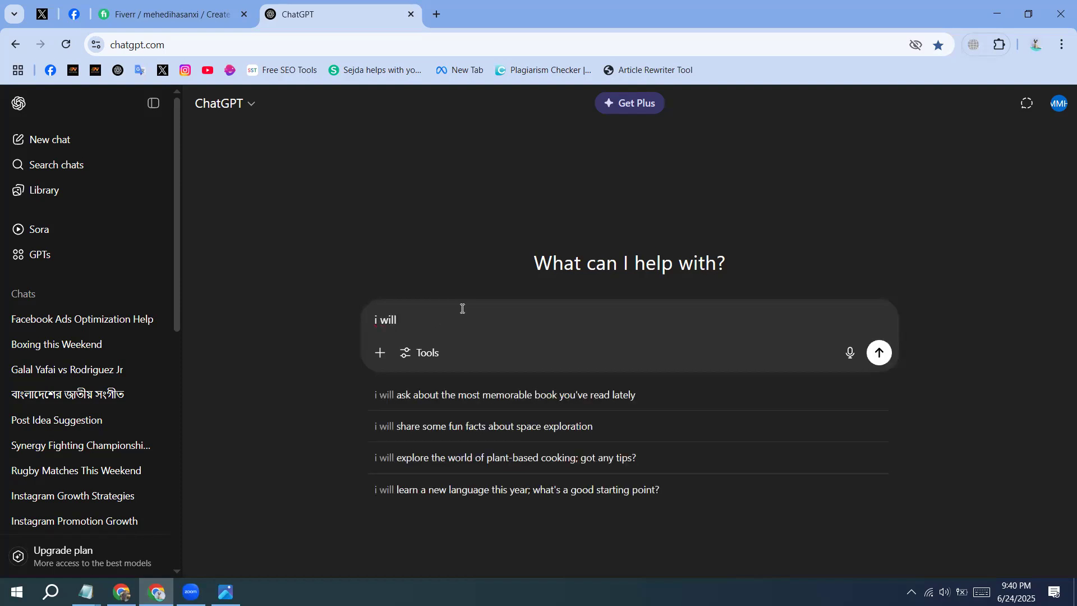
type("crea")
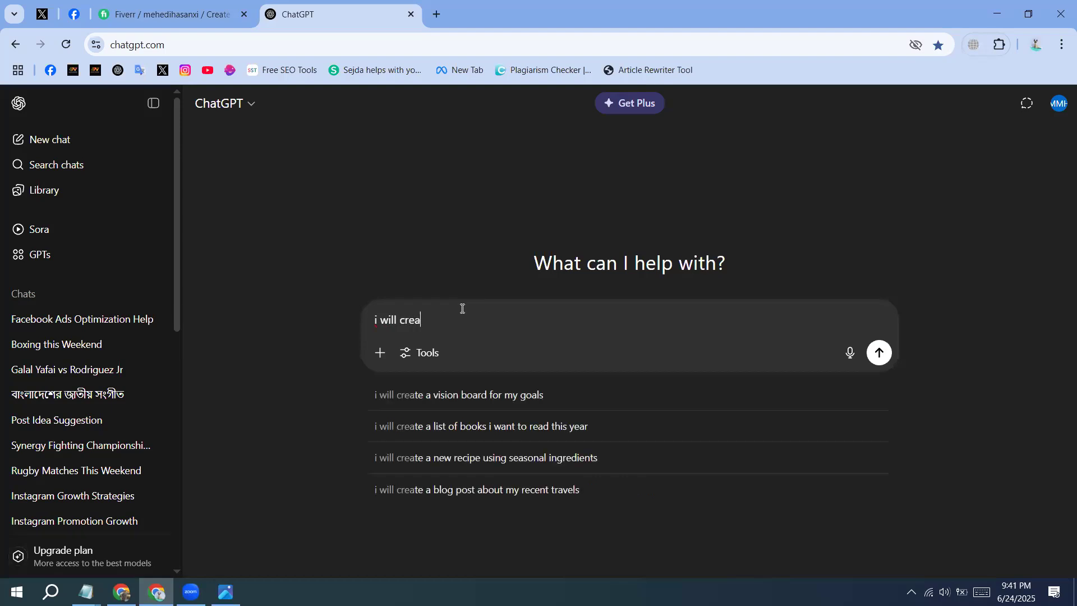
type("te a faceb")
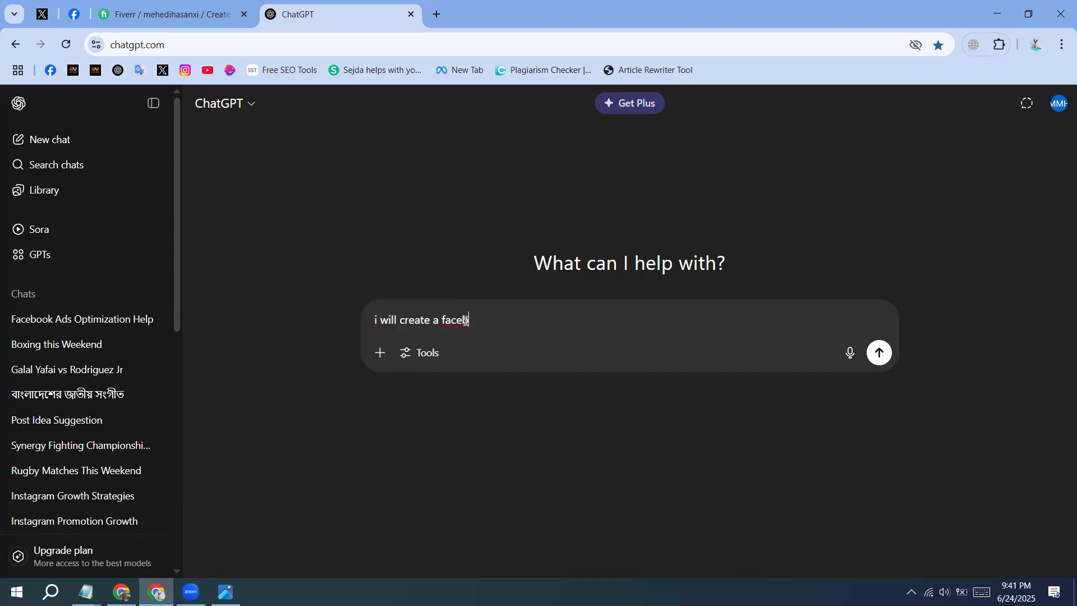
left_click_drag(480, 320, 314, 324)
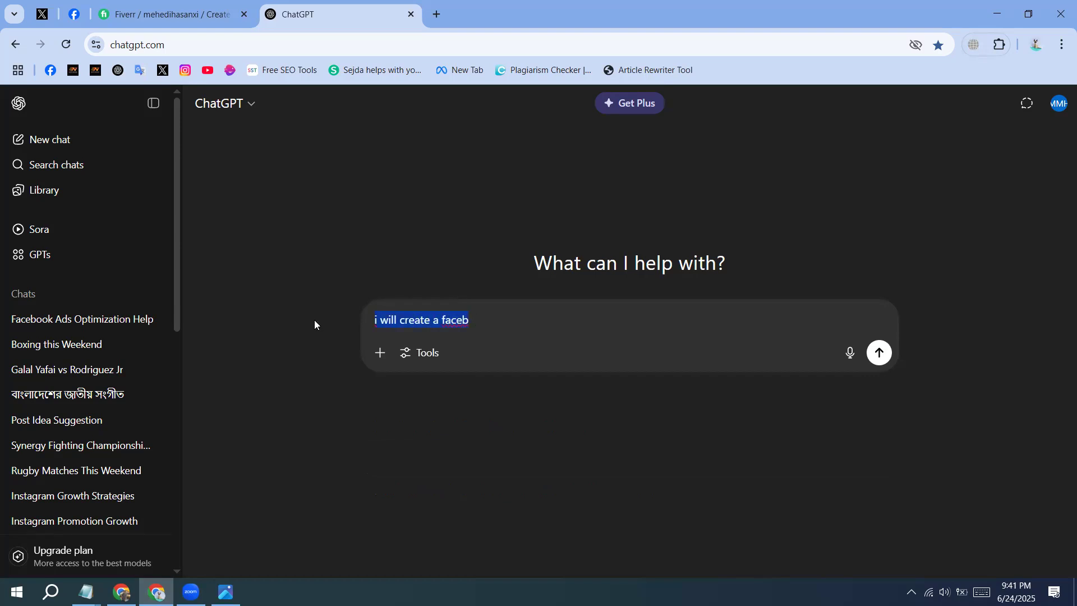
left_click(667, 556)
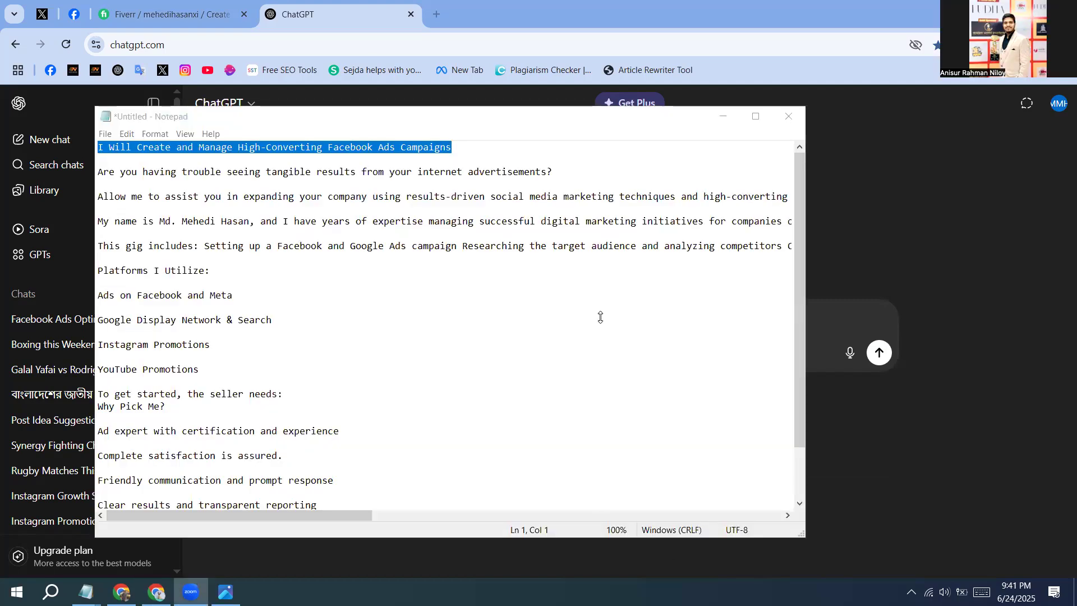
left_click(344, 12)
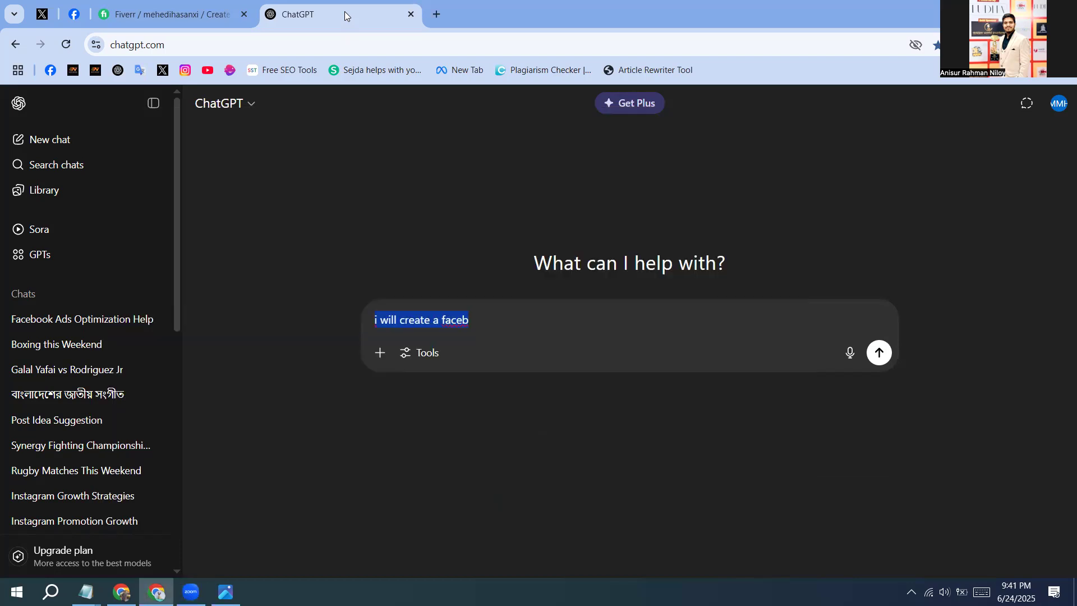
Step: Bring back the Notepad notes and copy the selected title line about Facebook Ads campaigns
left_click(85, 592)
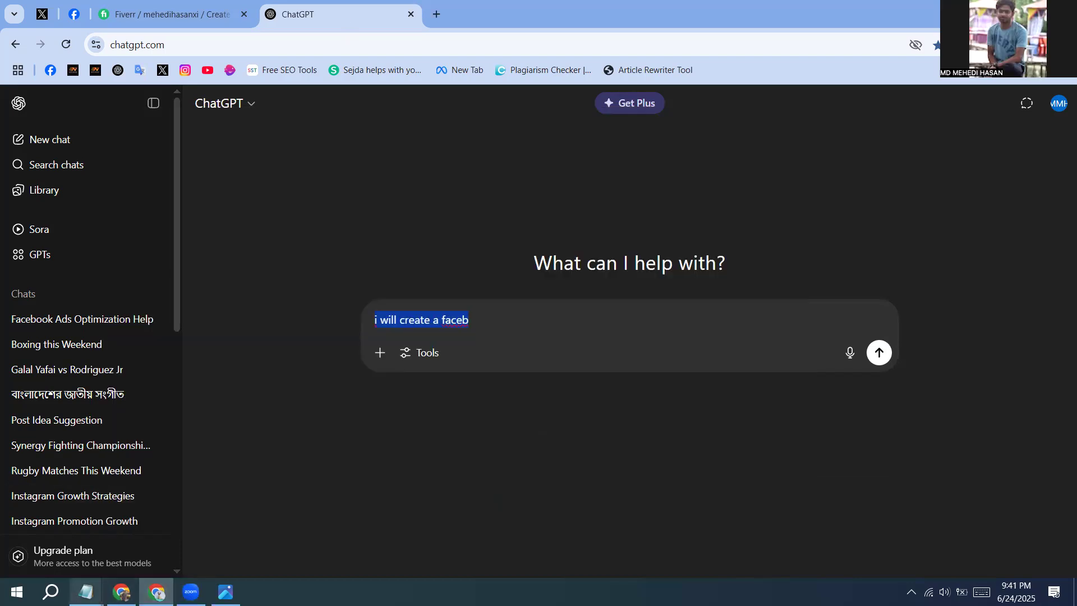
left_click(92, 547)
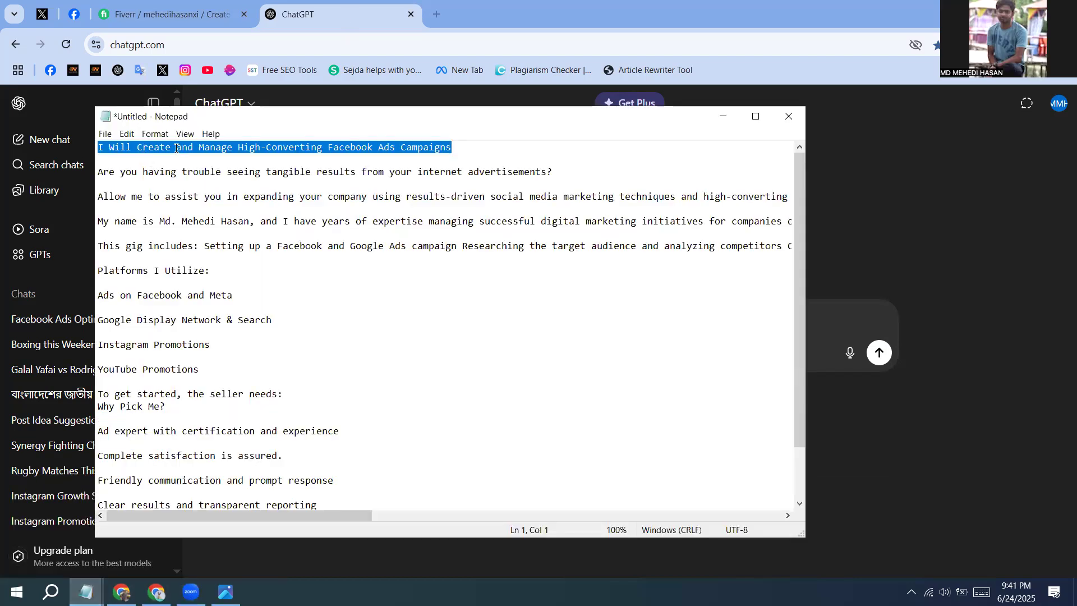
right_click(397, 148)
left_click(418, 183)
Step: Paste the copied title into the Fiverr gig title and remove the duplicate "I Will", leaving "Create and Manage High-Converting Facebook Ads Campaigns"
left_click(157, 30)
left_click(158, 15)
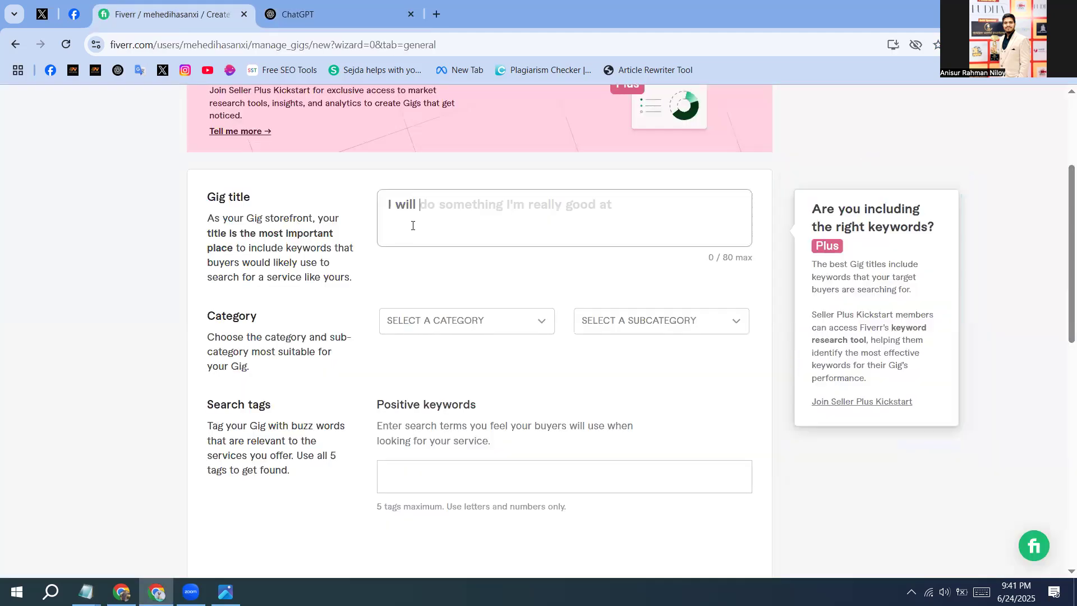
key("ctrl+v")
left_click_drag(453, 204, 418, 205)
key("BackSpace")
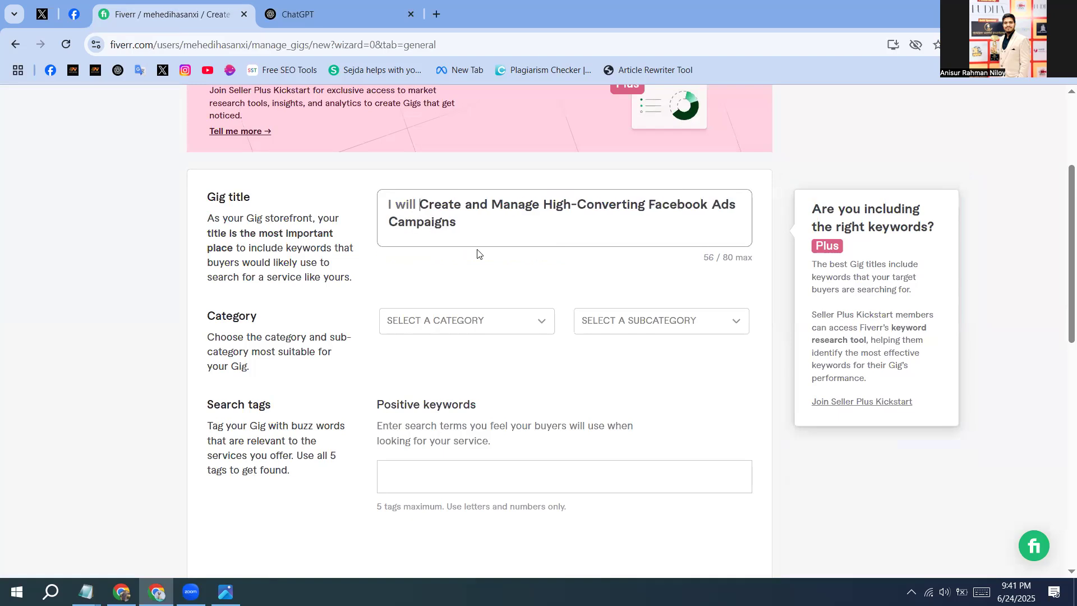
Step: Set the gig category to Digital Marketing
scroll(478, 251, "down", 1)
scroll(477, 251, "up", 1)
left_click(481, 322)
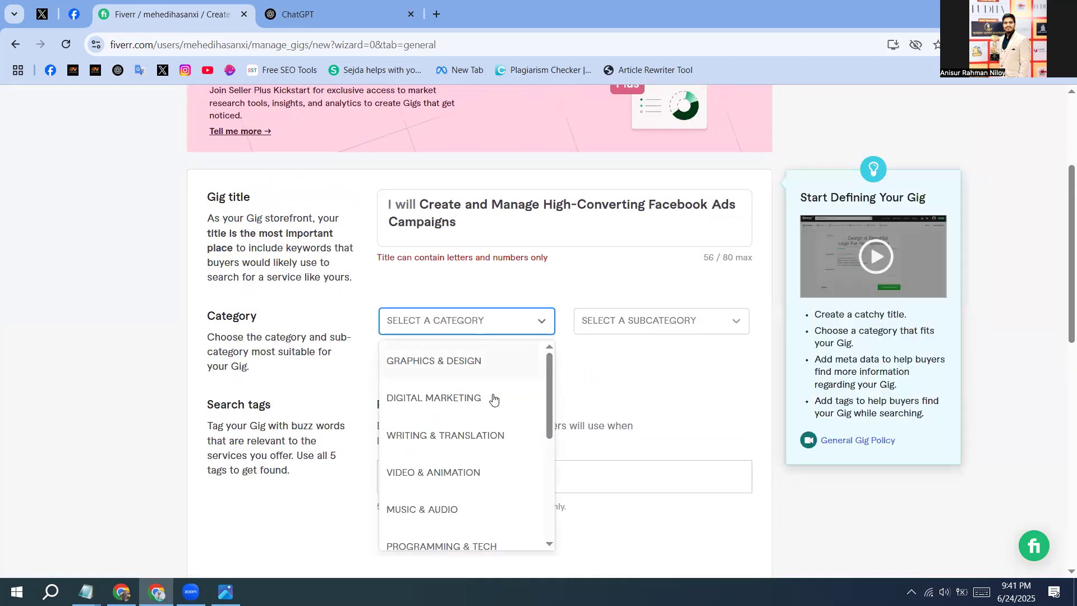
left_click(458, 399)
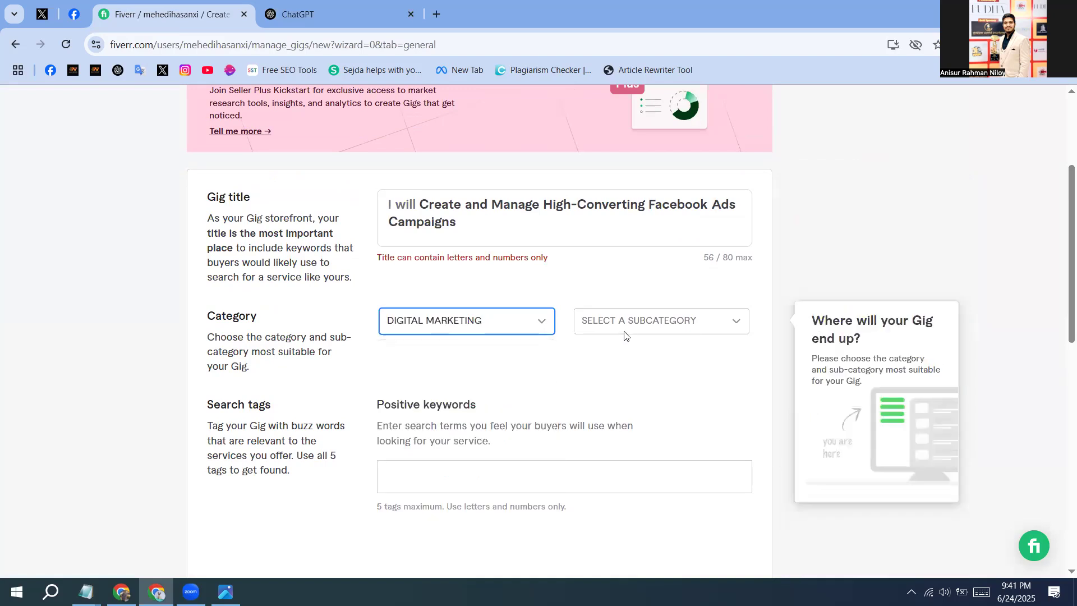
left_click(637, 328)
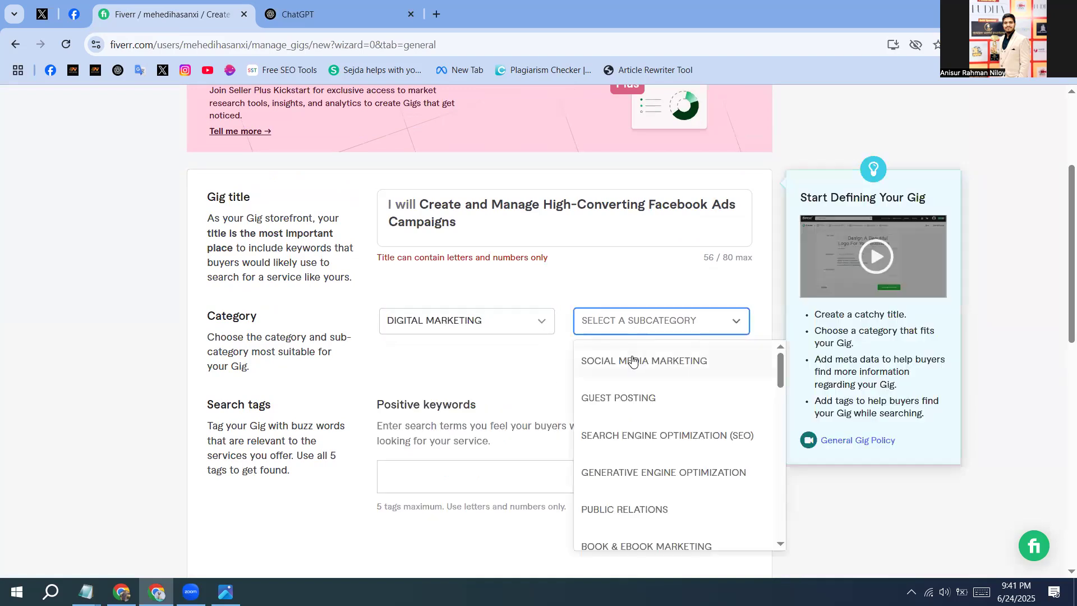
scroll(632, 360, "down", 3)
scroll(635, 365, "down", 5)
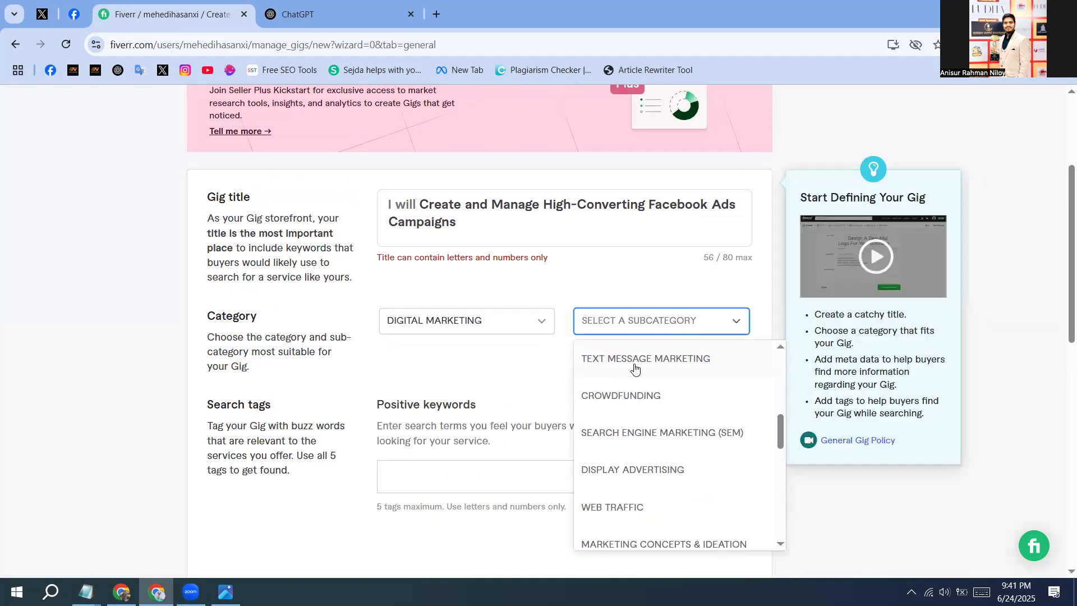
scroll(642, 390, "up", 8)
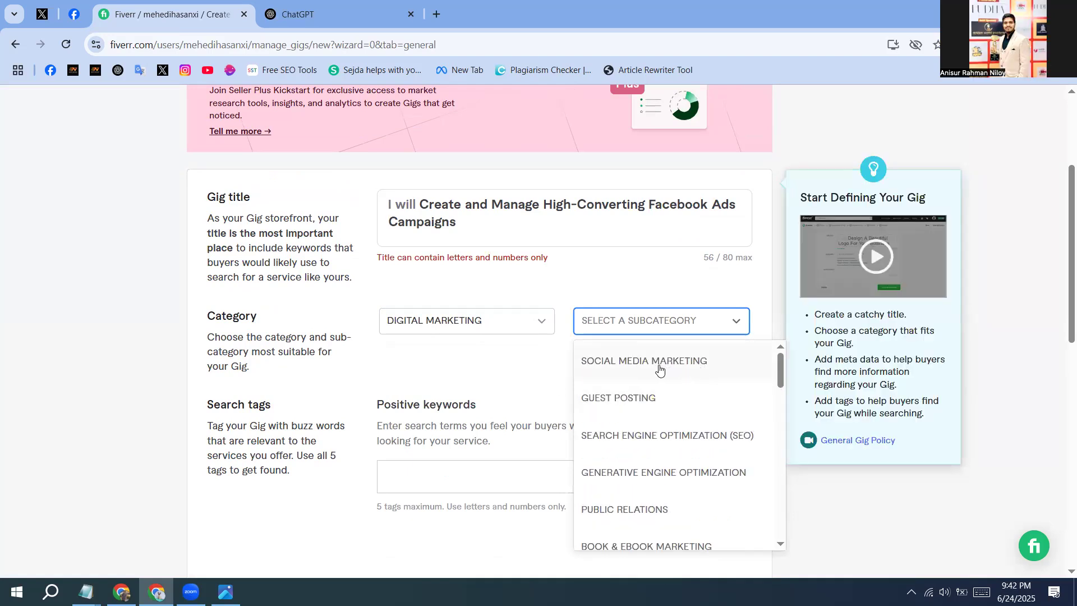
Step: Replace the hyphen in the gig title with a space so it reads "Create and Manage High Converting Facebook Ads Campaigns"
left_click(426, 211)
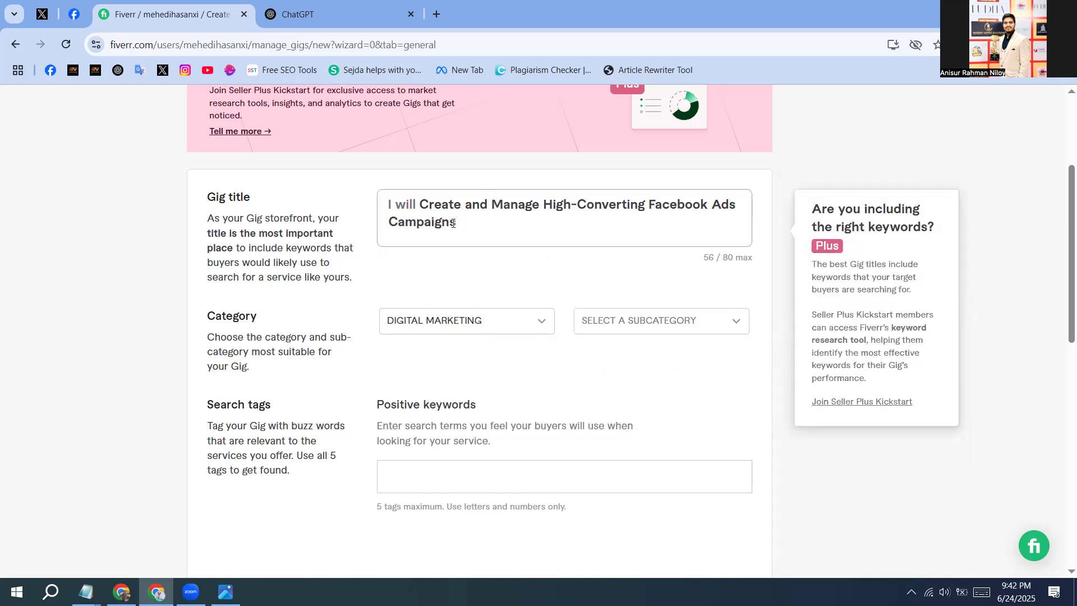
left_click(578, 204)
key("BackSpace")
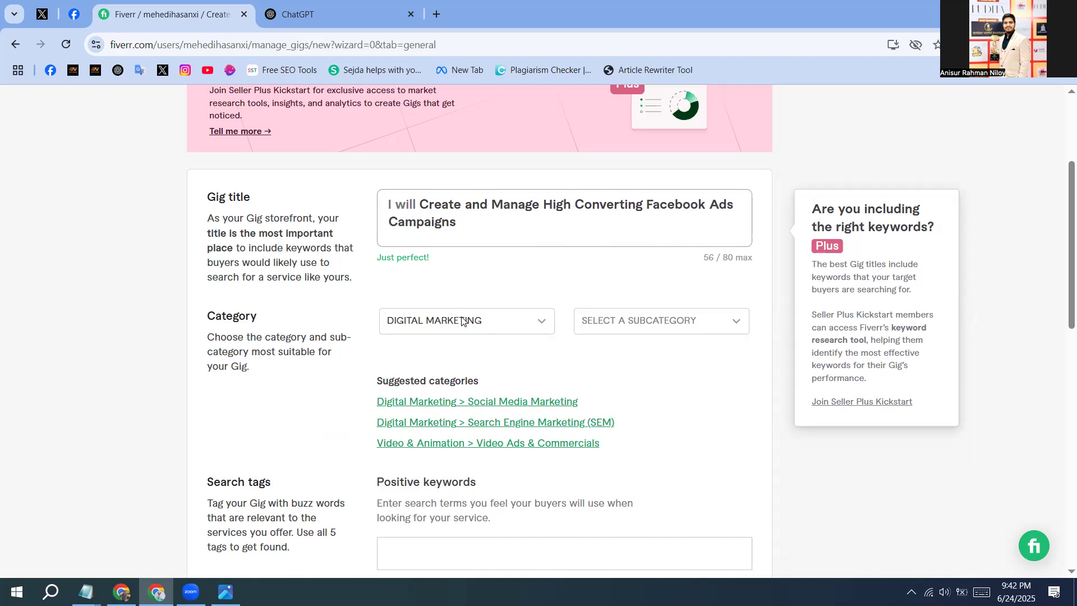
Step: Set the gig subcategory to Social Media Marketing and the service type to Paid Social Media
left_click(695, 323)
left_click(662, 362)
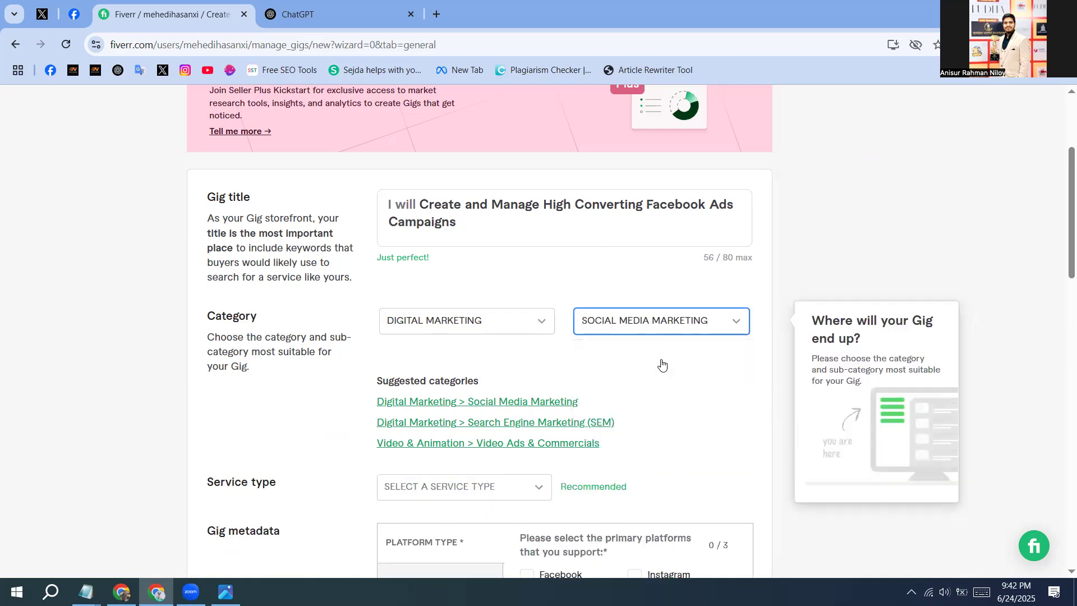
scroll(662, 364, "down", 2)
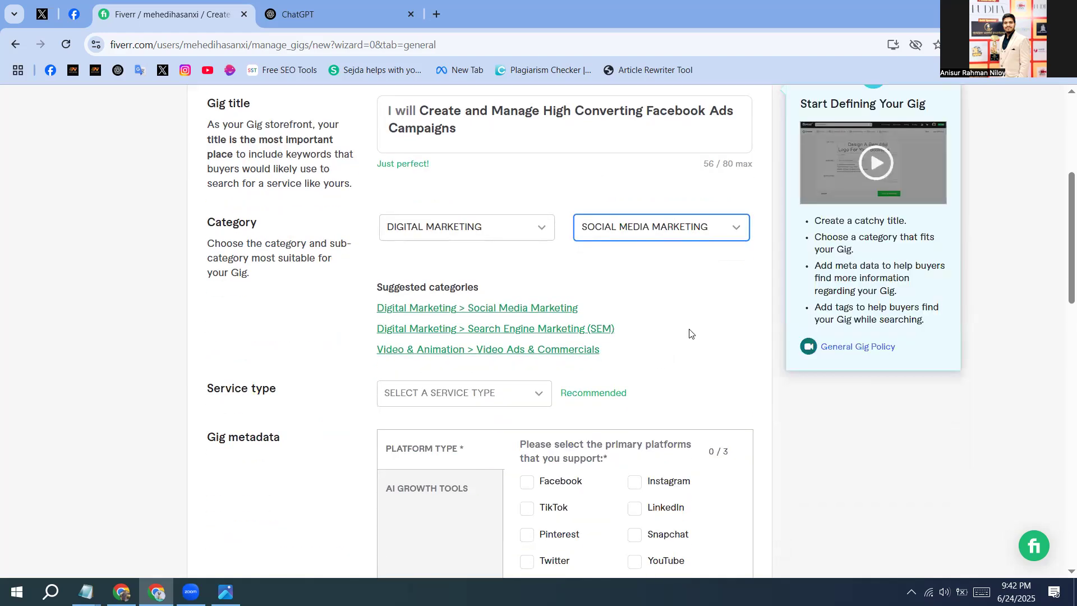
scroll(690, 333, "down", 2)
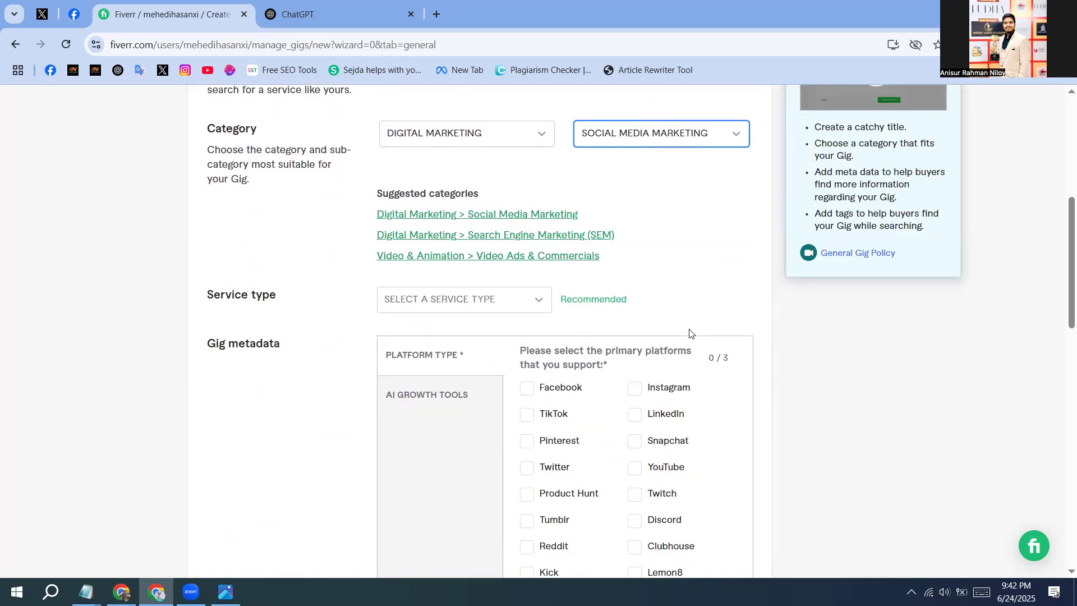
left_click(519, 302)
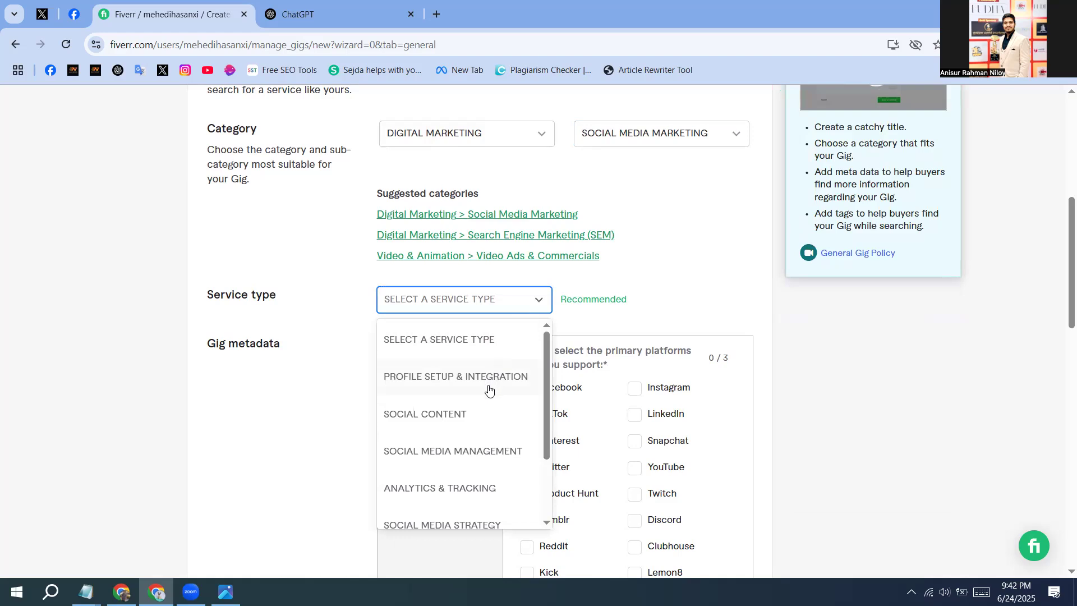
scroll(486, 397, "down", 2)
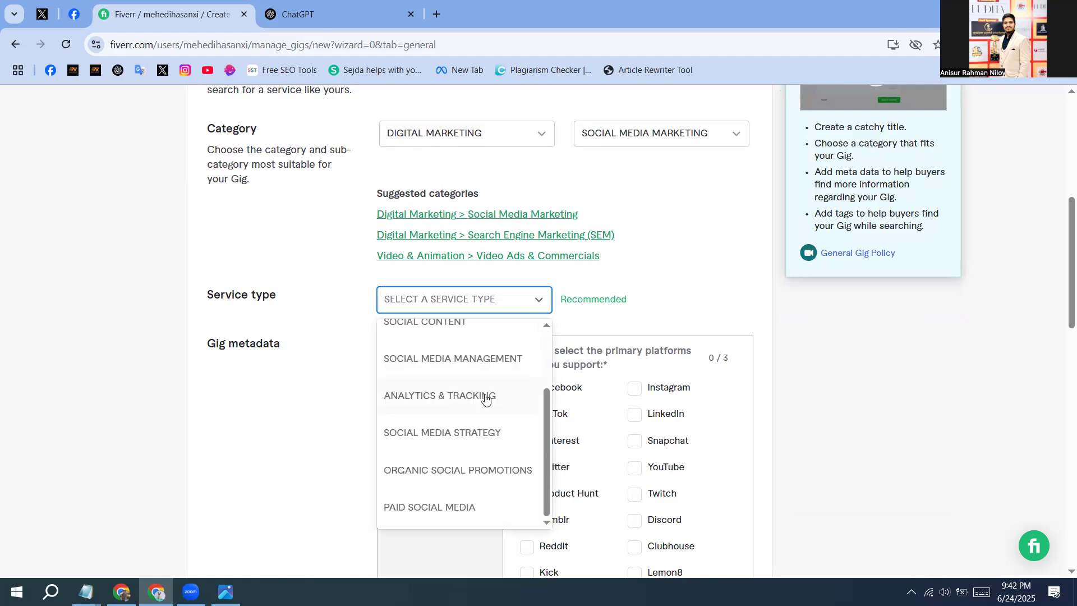
left_click(428, 508)
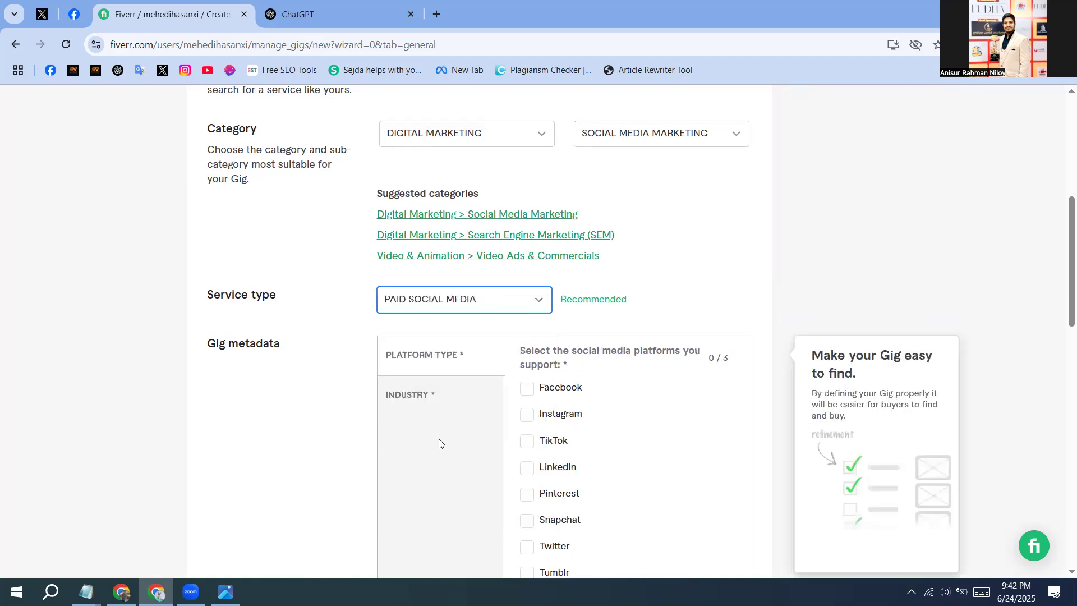
Step: Select Facebook and Instagram as the supported platforms in the gig metadata
scroll(441, 448, "down", 2)
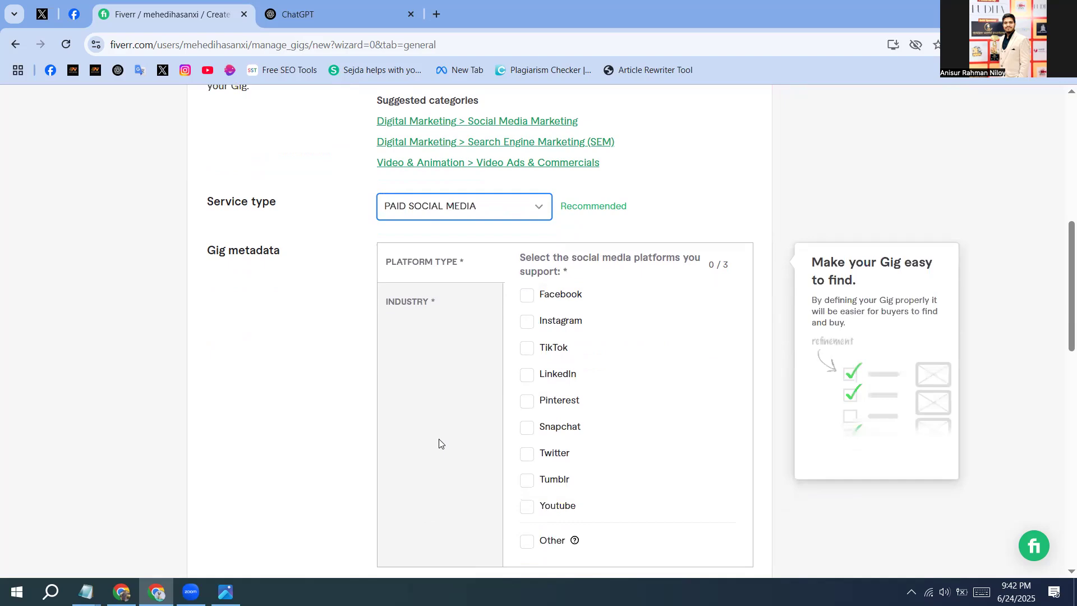
left_click(528, 297)
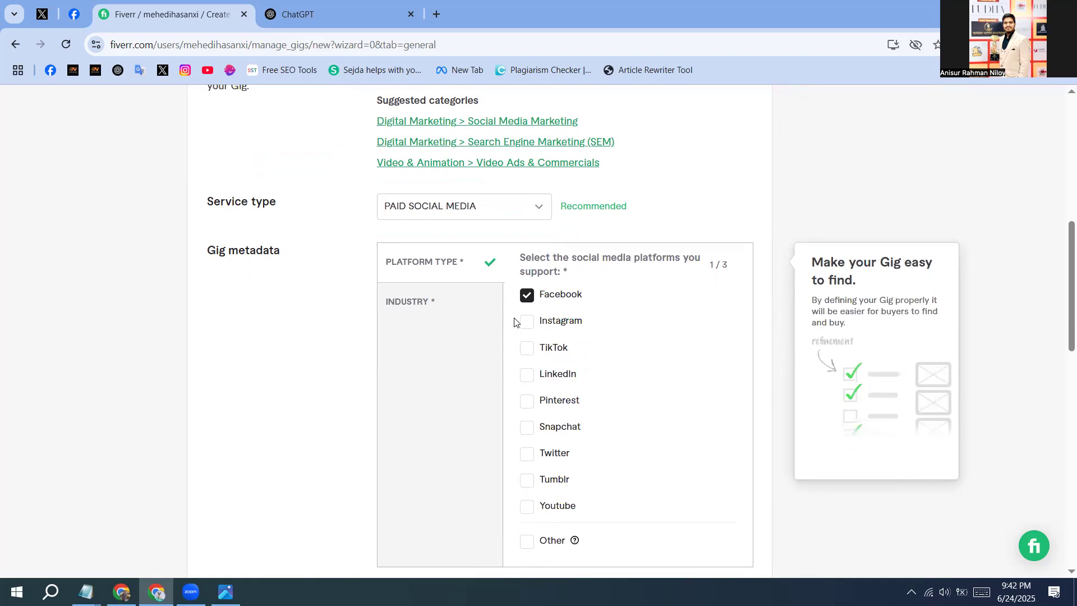
scroll(515, 321, "down", 2)
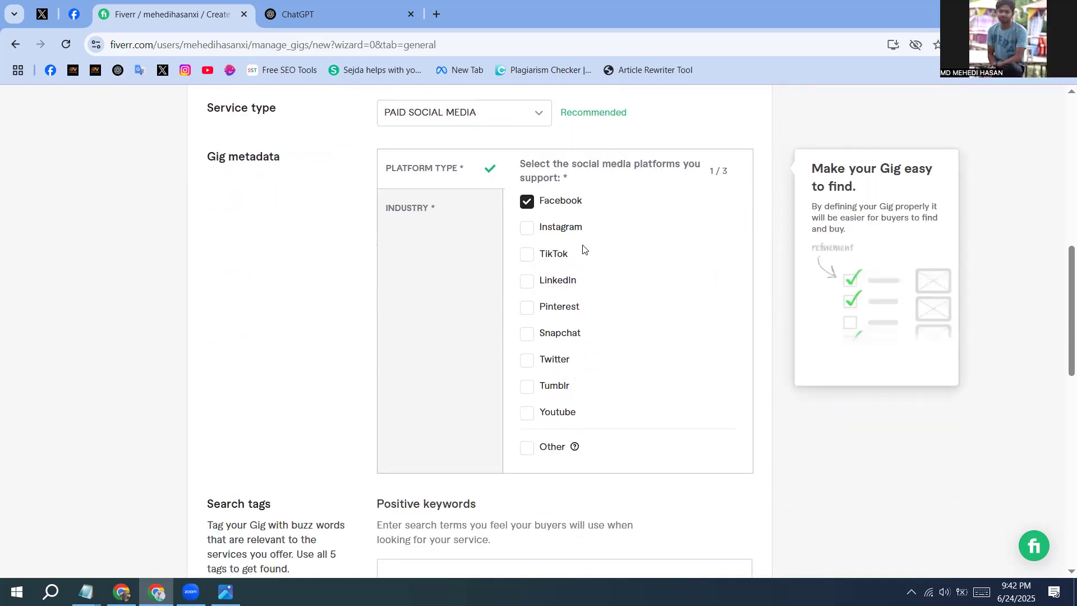
left_click(527, 228)
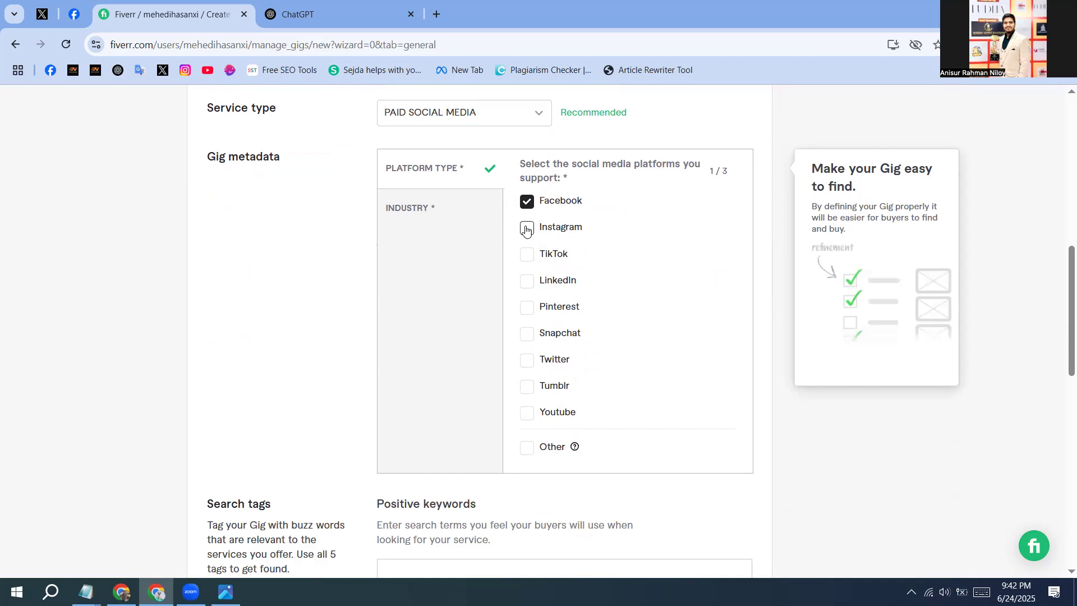
Step: Place the cursor in the Positive keywords field of the gig's search tags
scroll(667, 288, "down", 2)
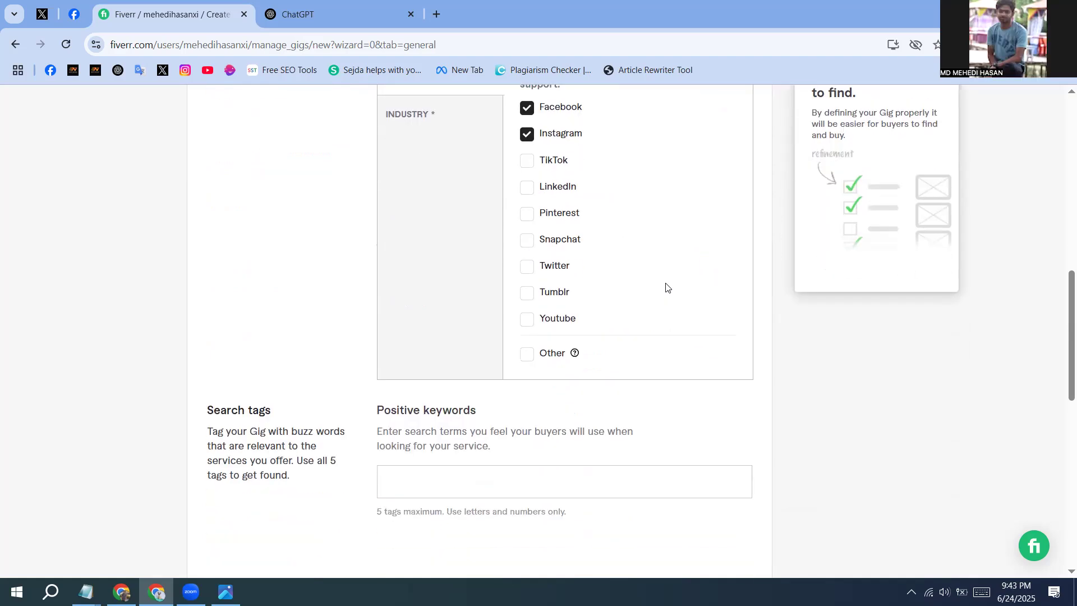
scroll(666, 285, "down", 2)
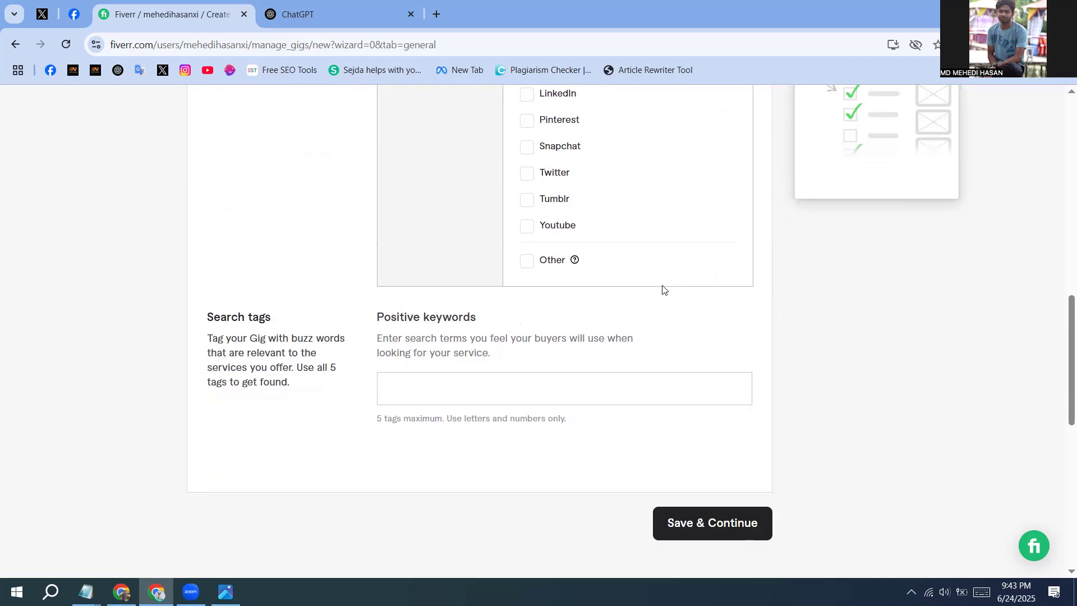
scroll(662, 287, "down", 2)
scroll(662, 287, "up", 3)
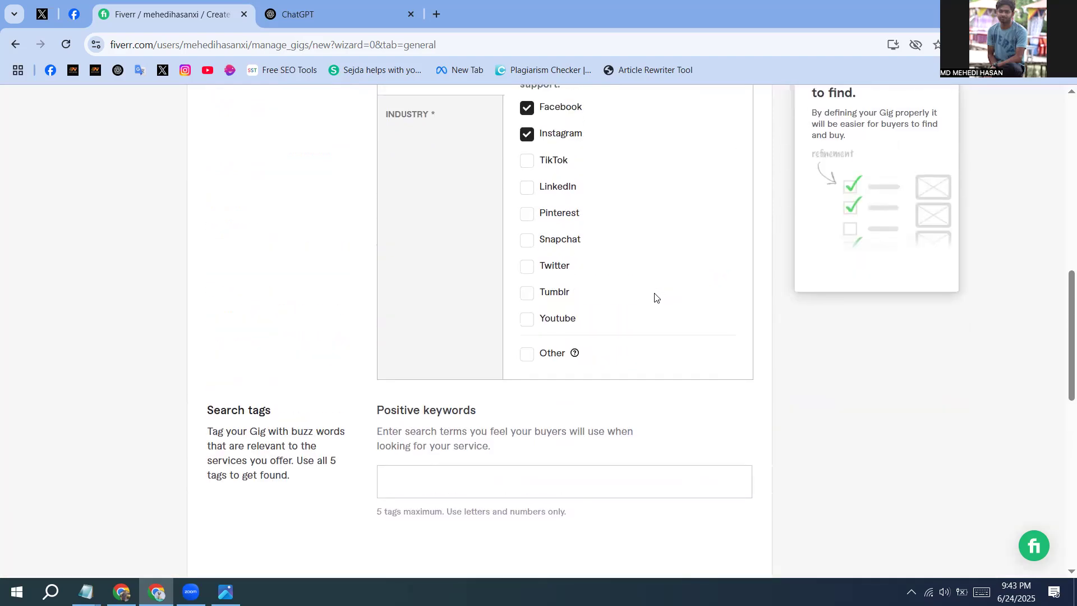
left_click(466, 484)
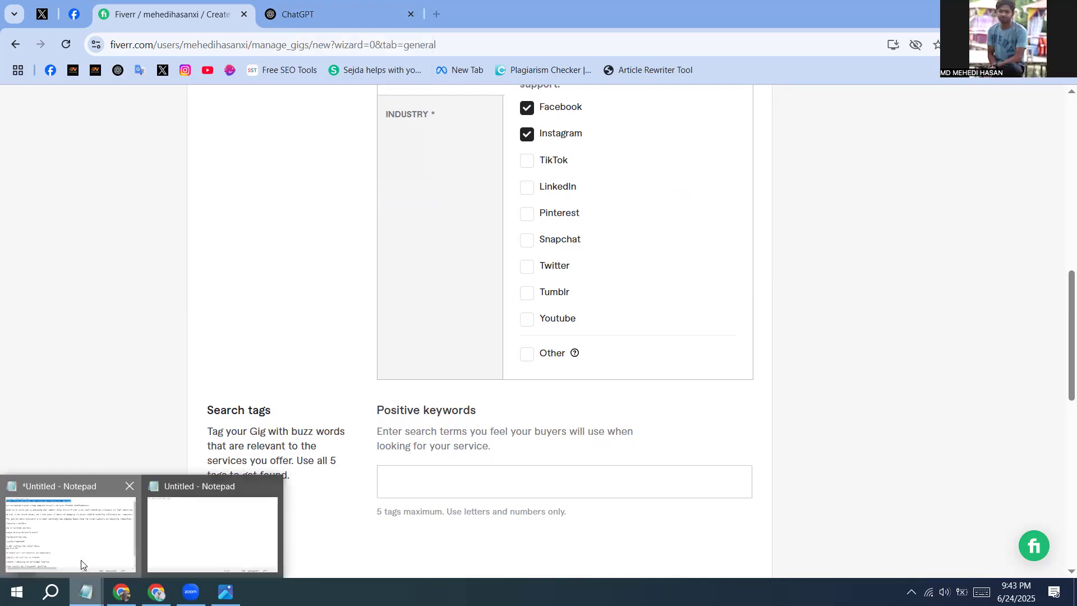
Step: Look through the gig notes in Notepad and the ChatGPT page, and return to the Fiverr gig form
left_click(83, 561)
scroll(238, 412, "down", 2)
scroll(238, 413, "up", 2)
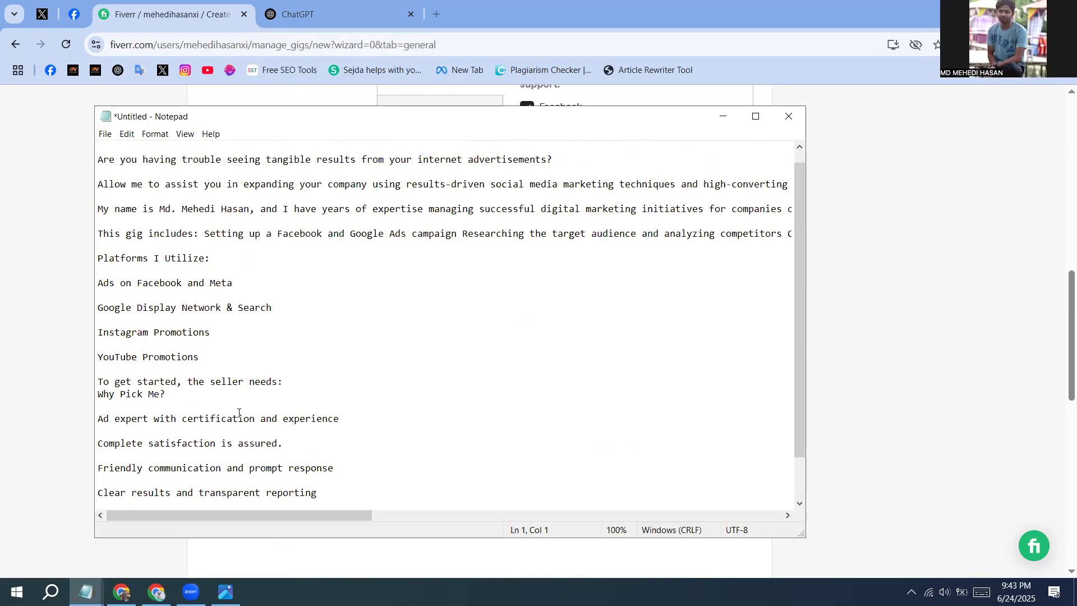
left_click(342, 5)
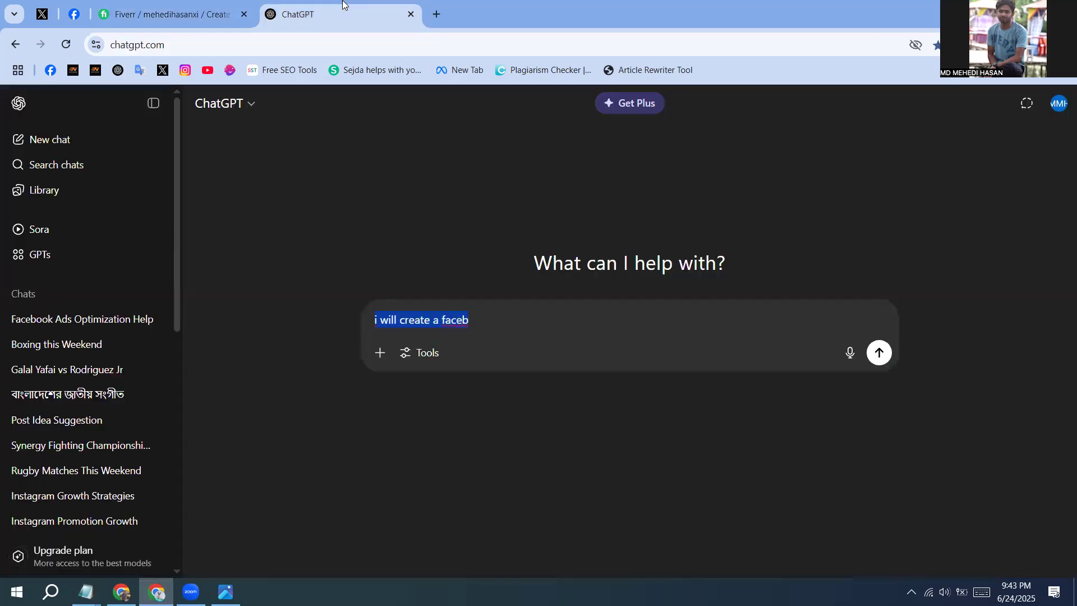
left_click(139, 7)
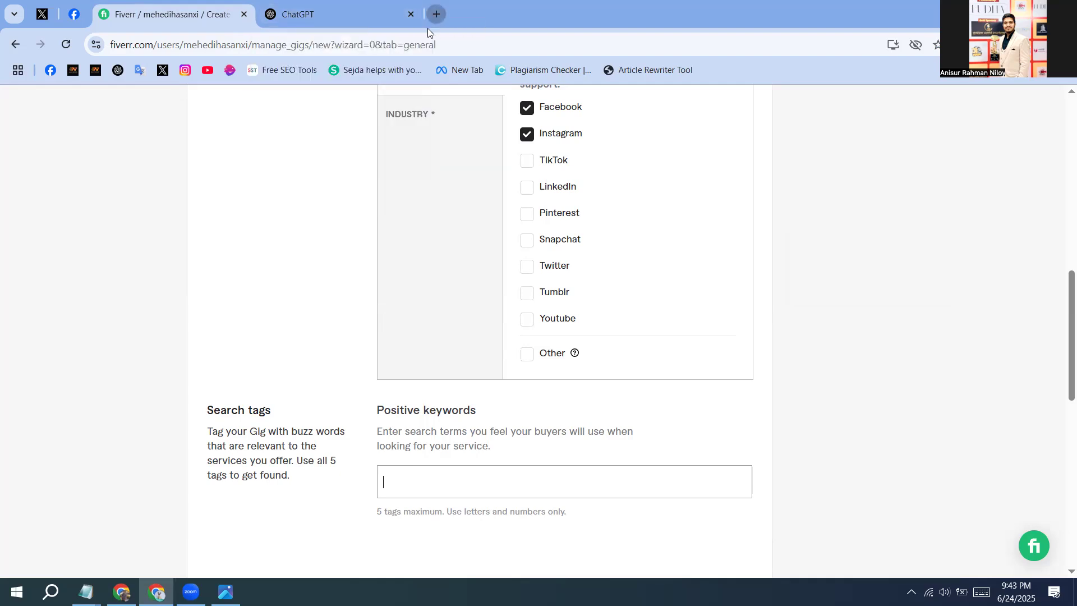
Step: Switch to the other Chrome window that shows the Kwork gig page
left_click(435, 13)
left_click(426, 44)
left_click(577, 15)
left_click(122, 592)
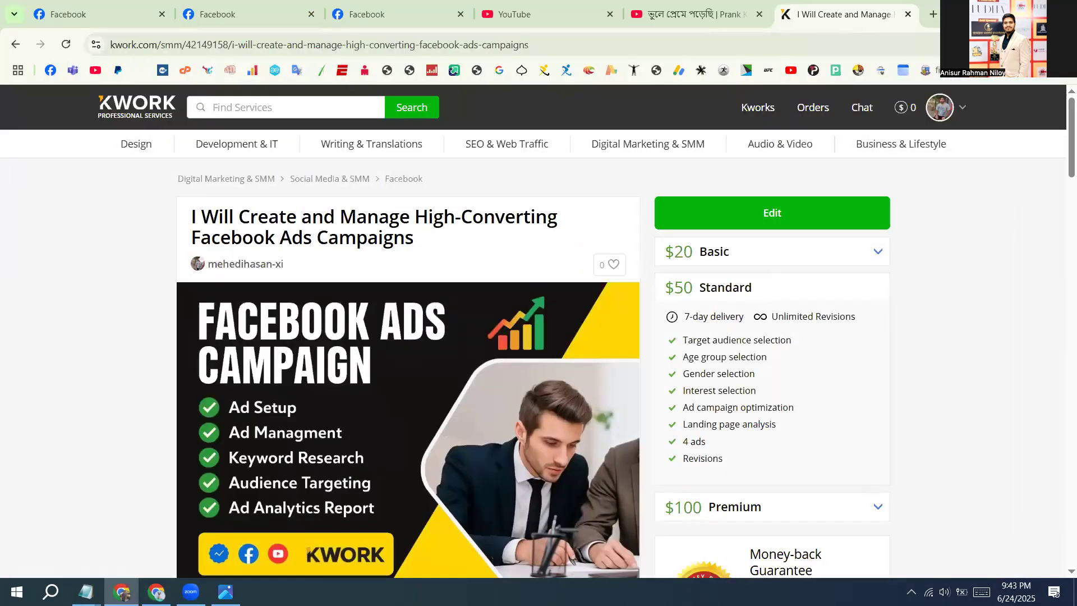
Step: Try to open fiveer.com in a new browser tab, and close that tab
left_click(932, 14)
left_click(517, 45)
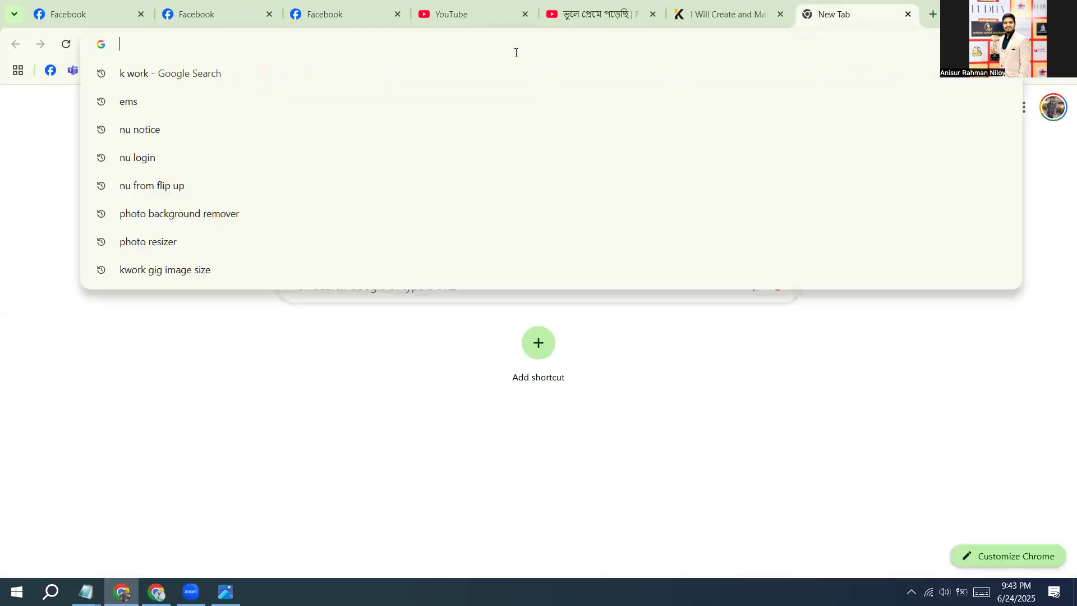
type("fiveer")
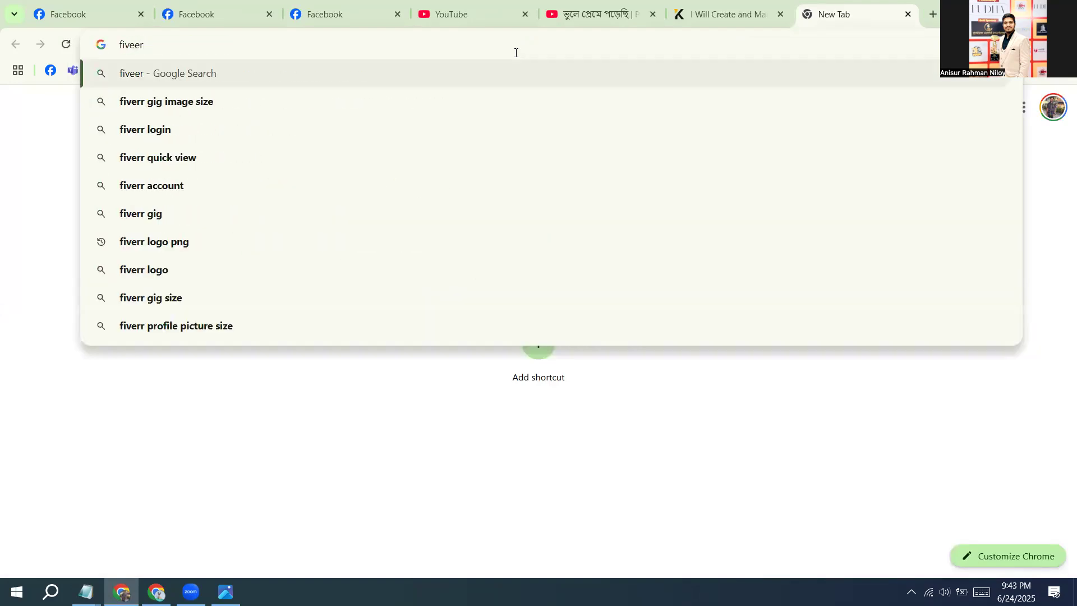
key("BackSpace")
type(".co")
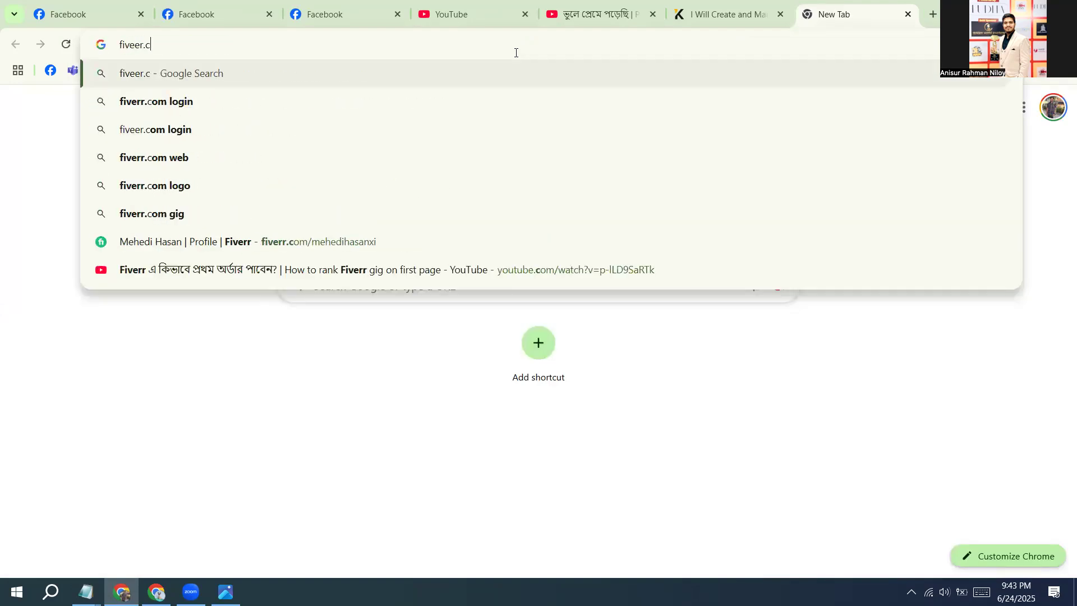
type("m")
key("Return")
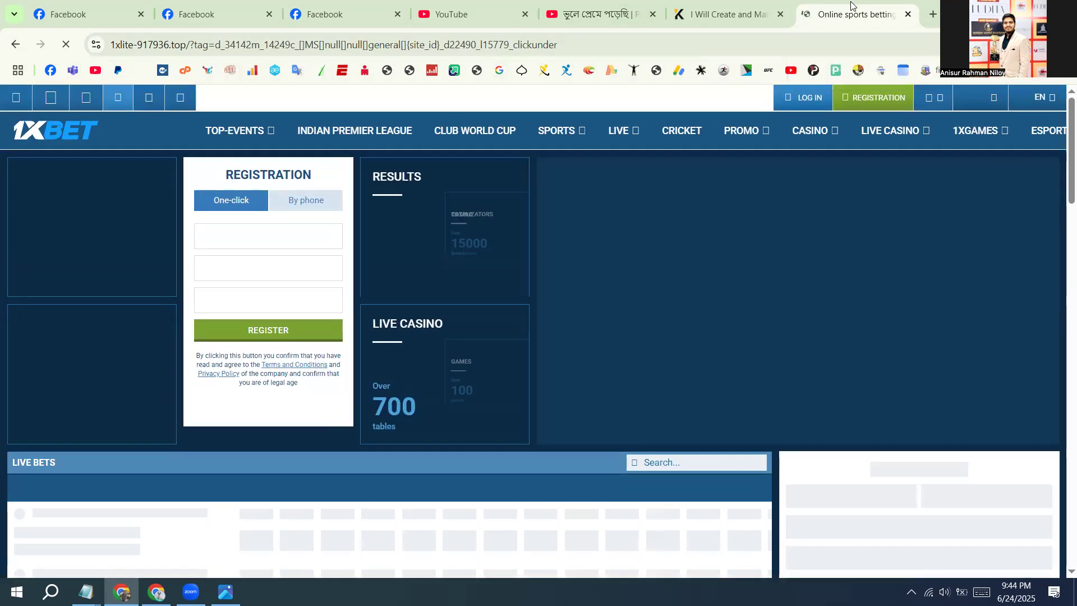
left_click(908, 14)
Step: Search Google for Fiverr in a new tab and open the Fiverr homepage from the results
left_click(933, 14)
left_click(865, 45)
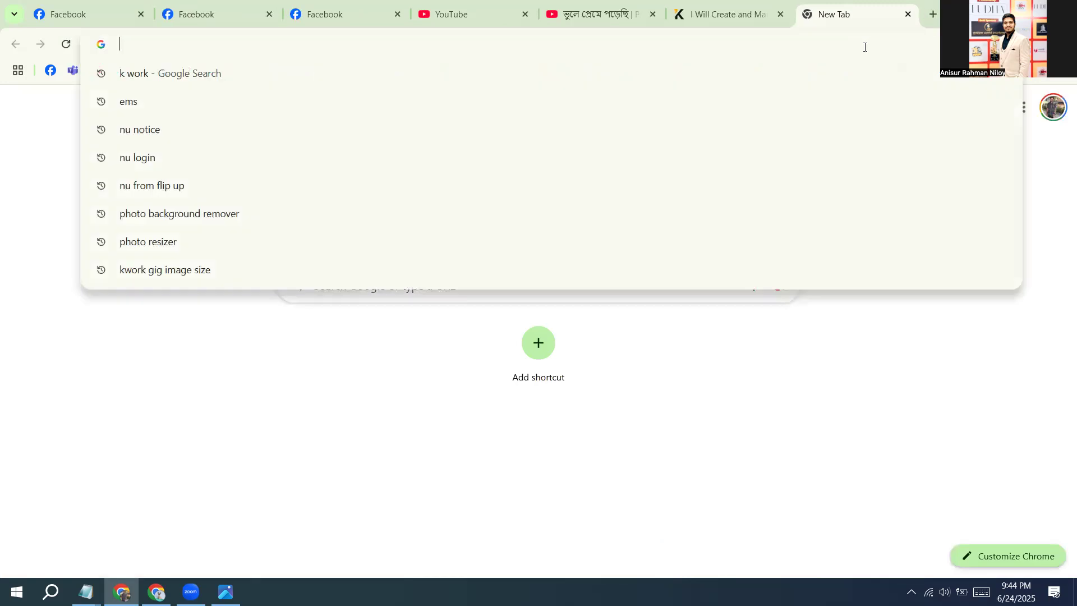
type("fivee")
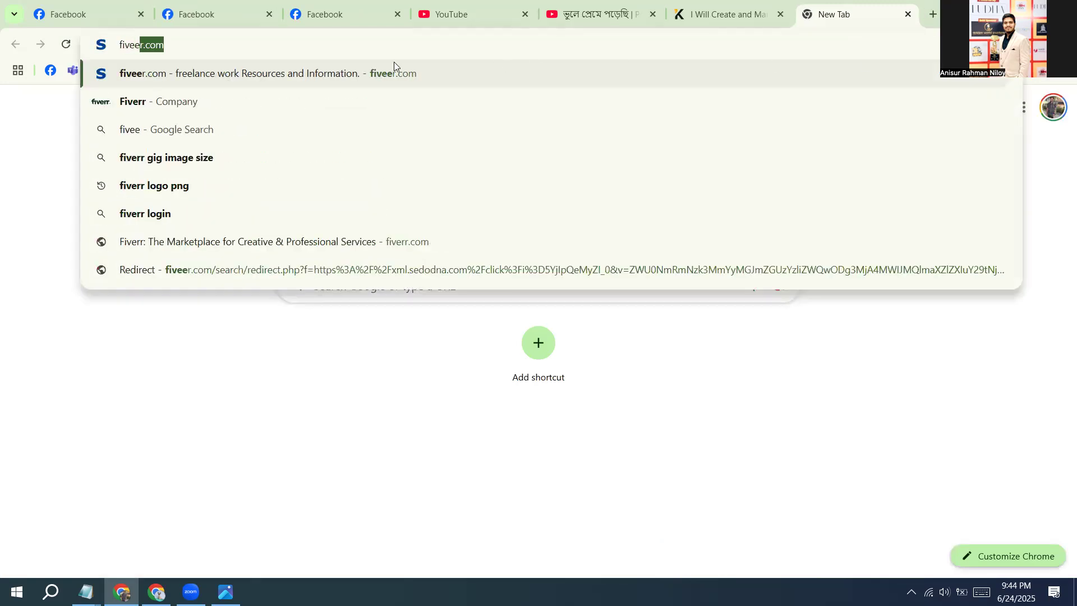
left_click(169, 95)
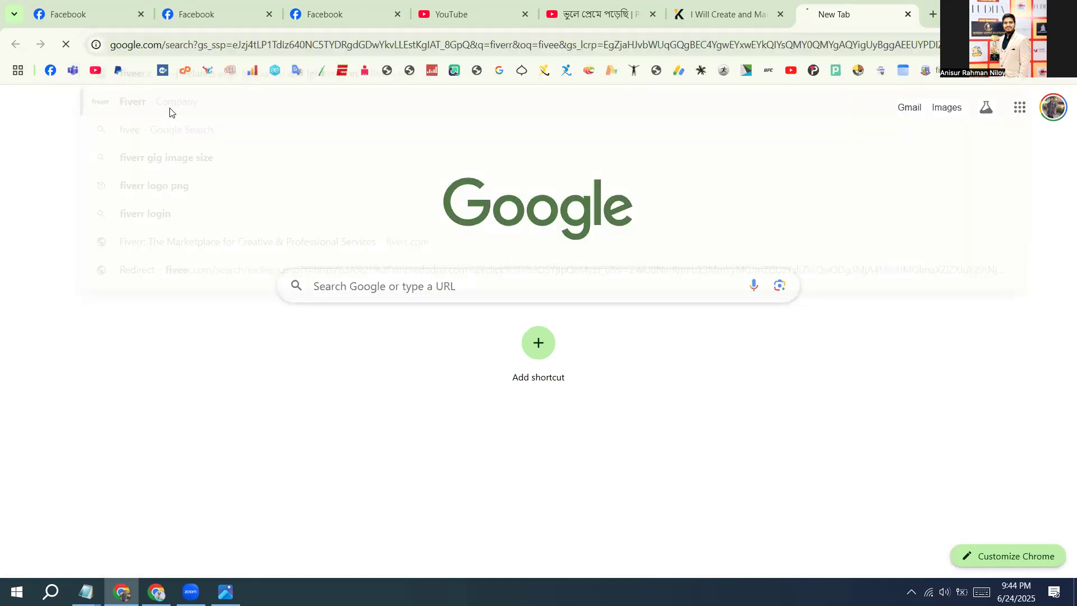
scroll(199, 250, "down", 3)
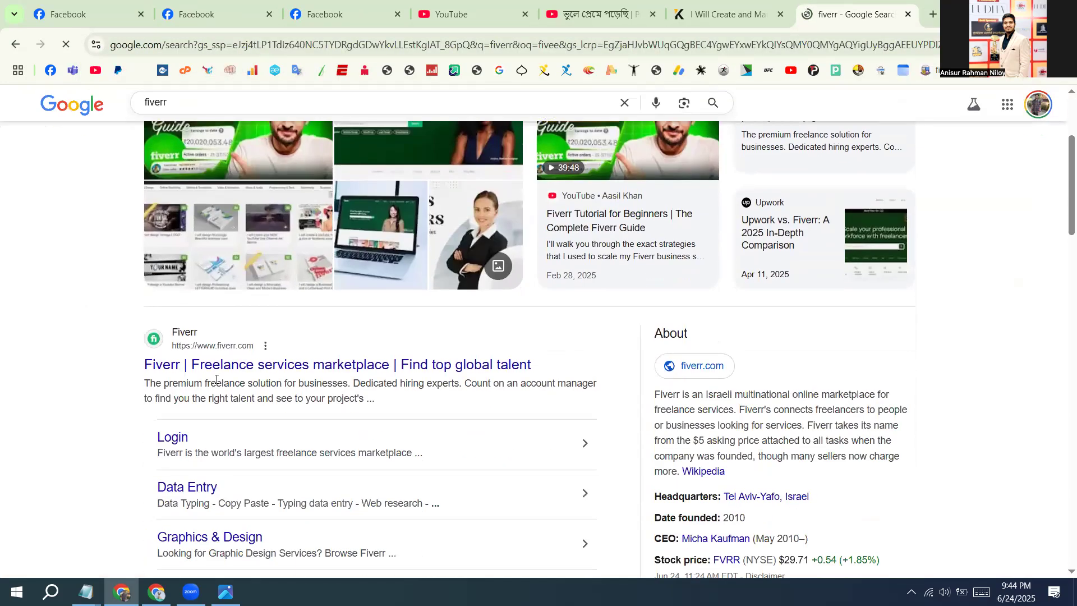
left_click(243, 366)
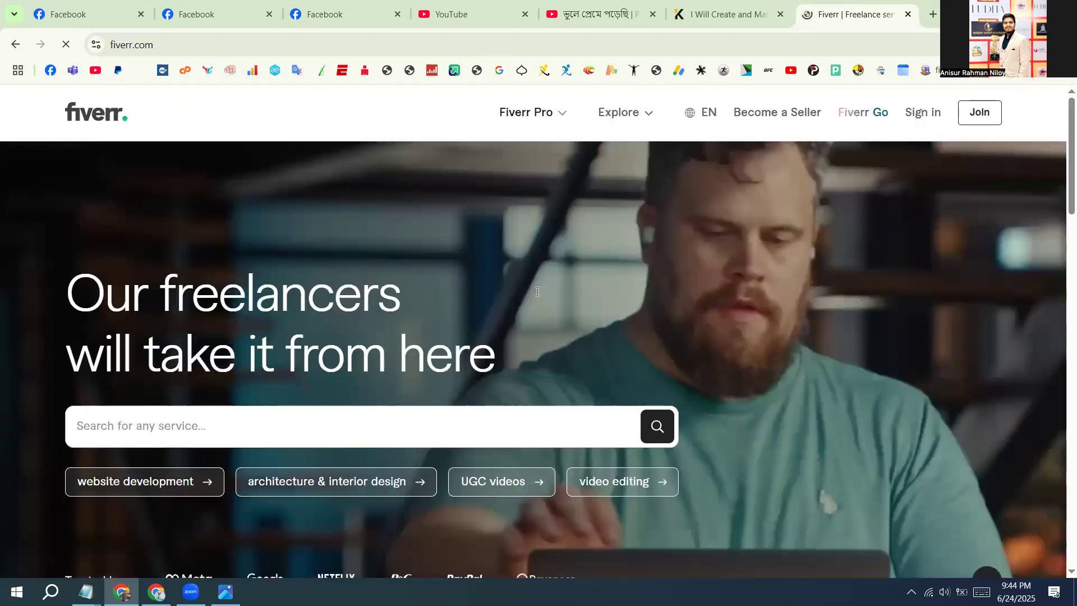
Step: Search Fiverr for "facebook ads campaign" using the suggested search term
left_click(244, 417)
type("f")
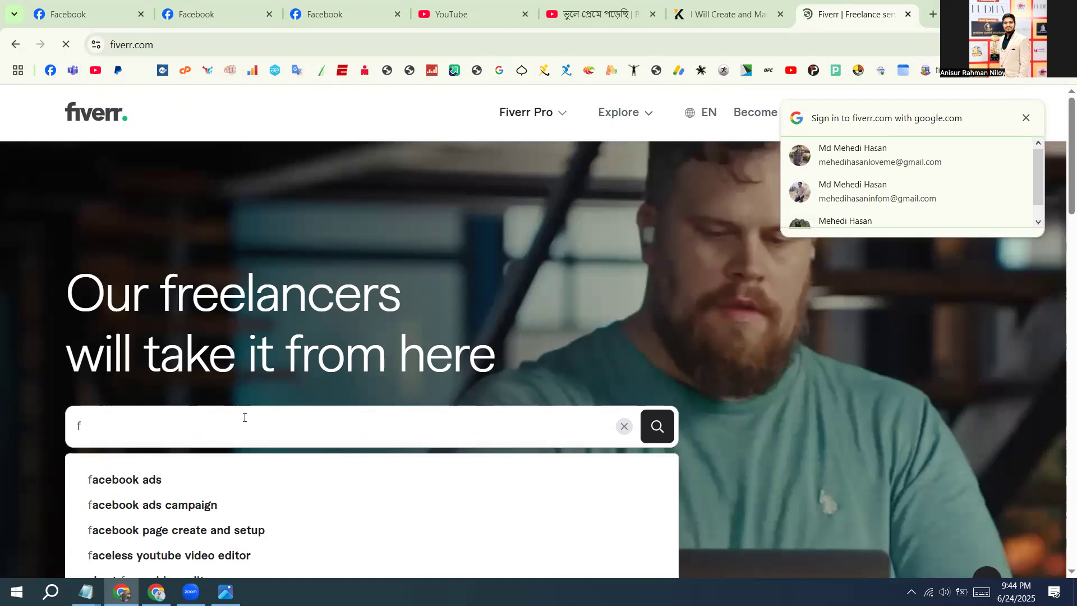
left_click(177, 505)
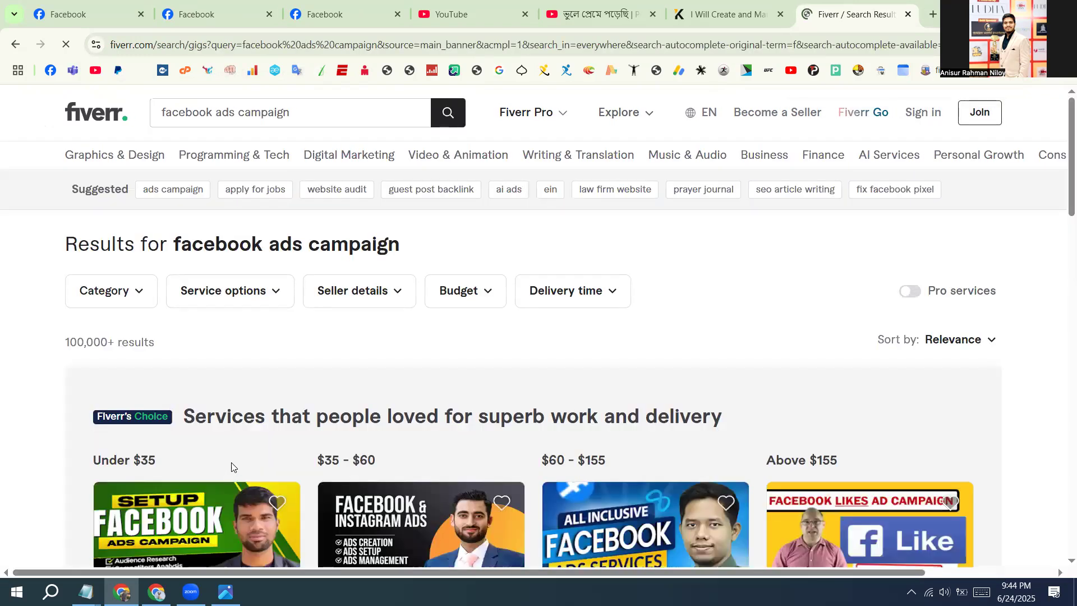
Step: Look through the Facebook ads campaign search results, dismissing the Google sign-in prompt
scroll(227, 429, "down", 2)
scroll(227, 429, "down", 10)
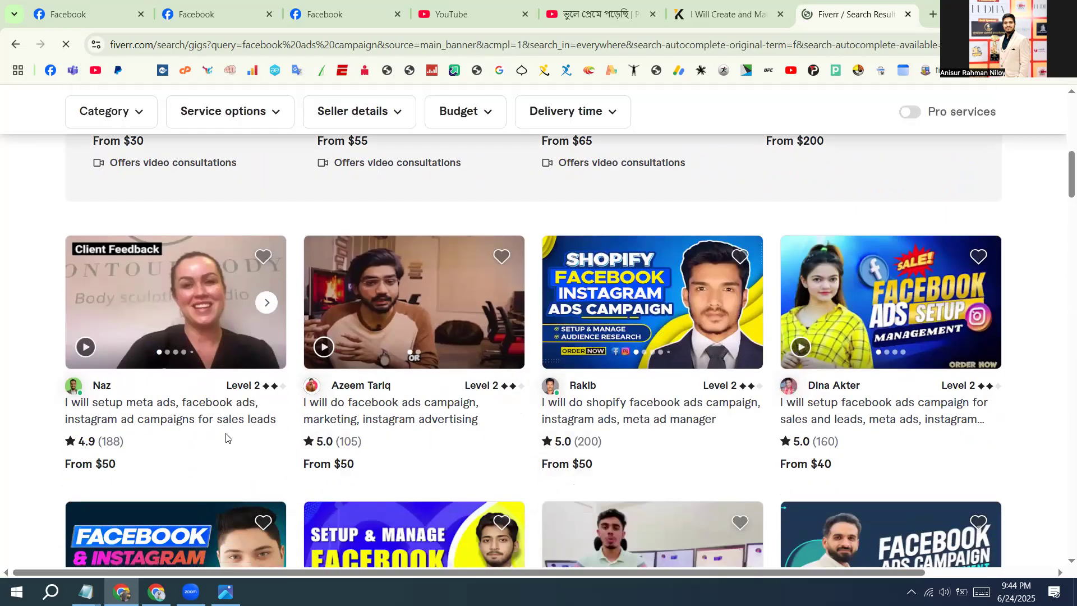
scroll(225, 437, "up", 10)
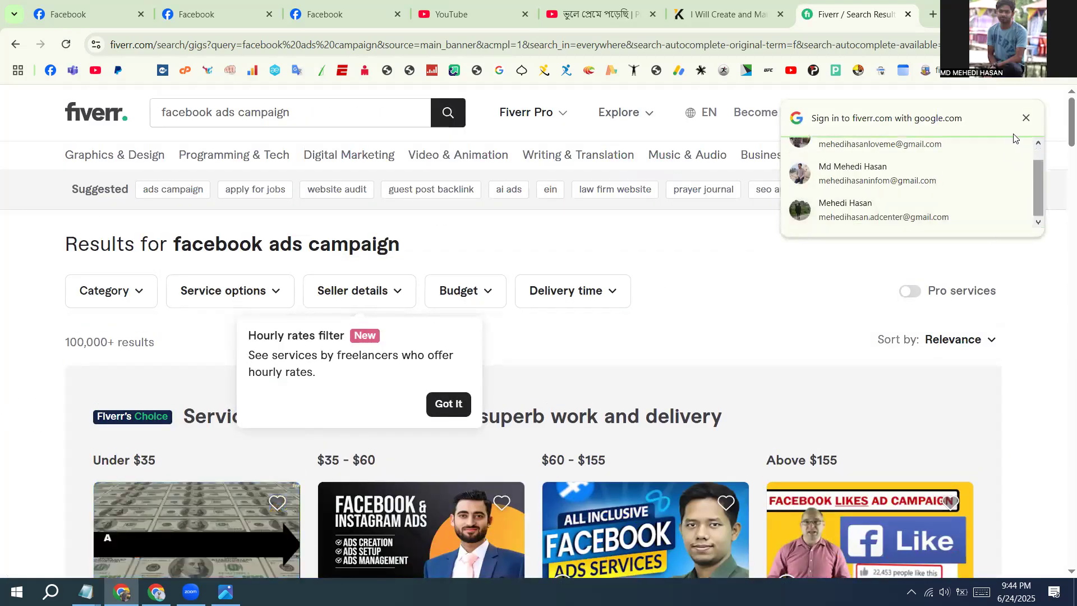
left_click(1027, 119)
scroll(351, 344, "down", 5)
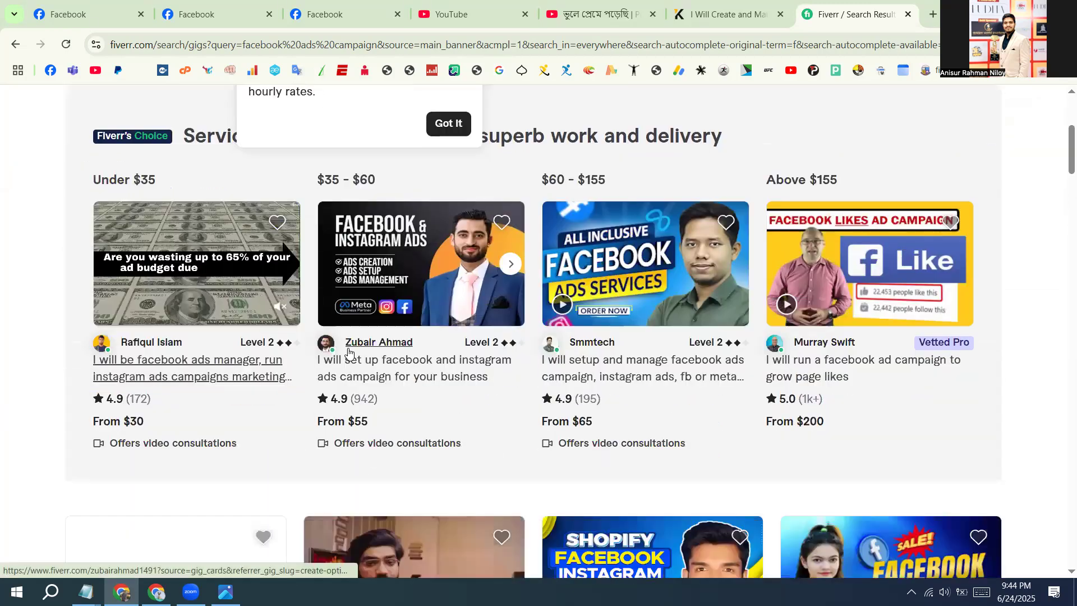
scroll(343, 360, "down", 2)
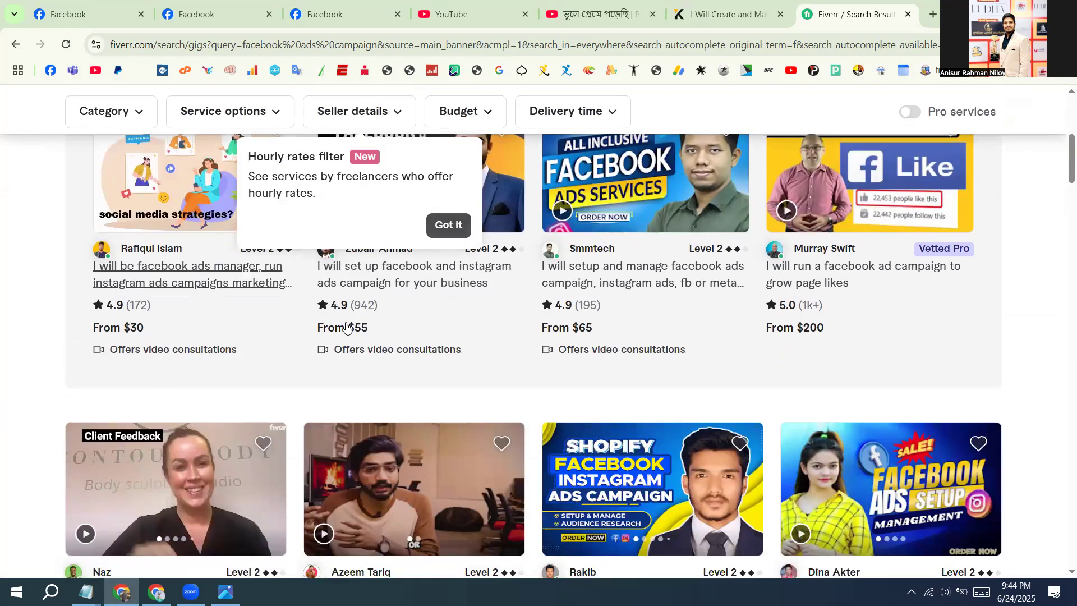
scroll(334, 344, "down", 3)
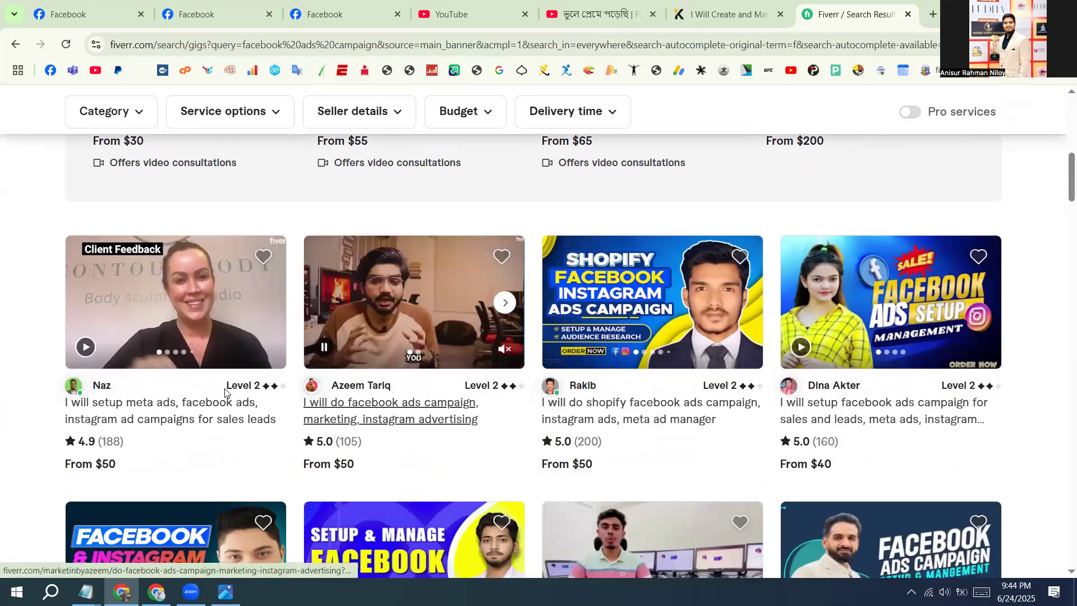
scroll(241, 393, "down", 2)
scroll(431, 370, "up", 5)
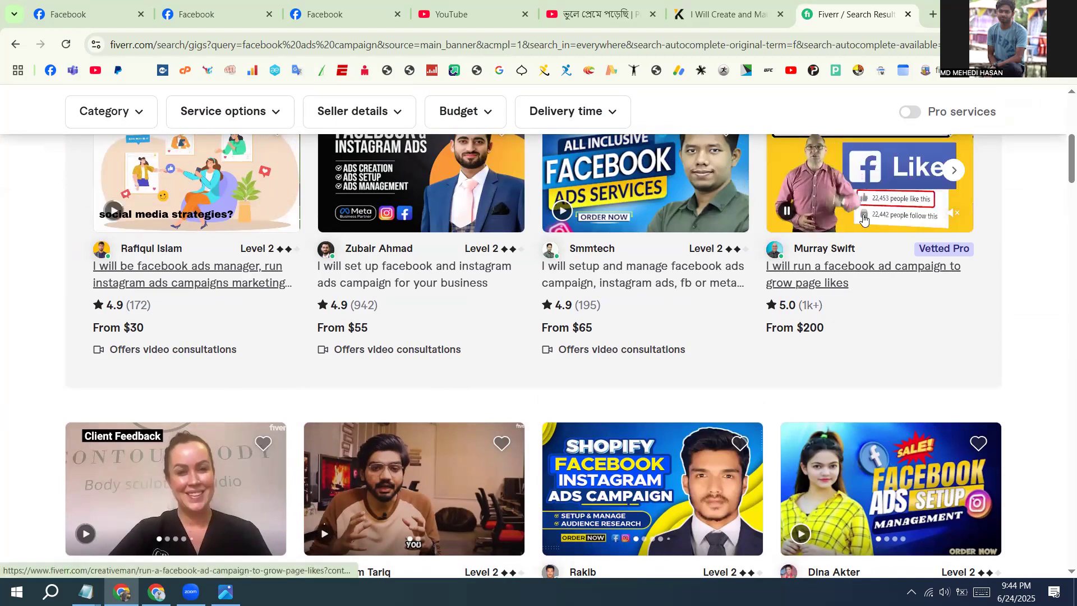
Step: Open the gig "I will run a facebook ad campaign to grow page likes" in a new tab and read its description and seller profile
middle_click(852, 264)
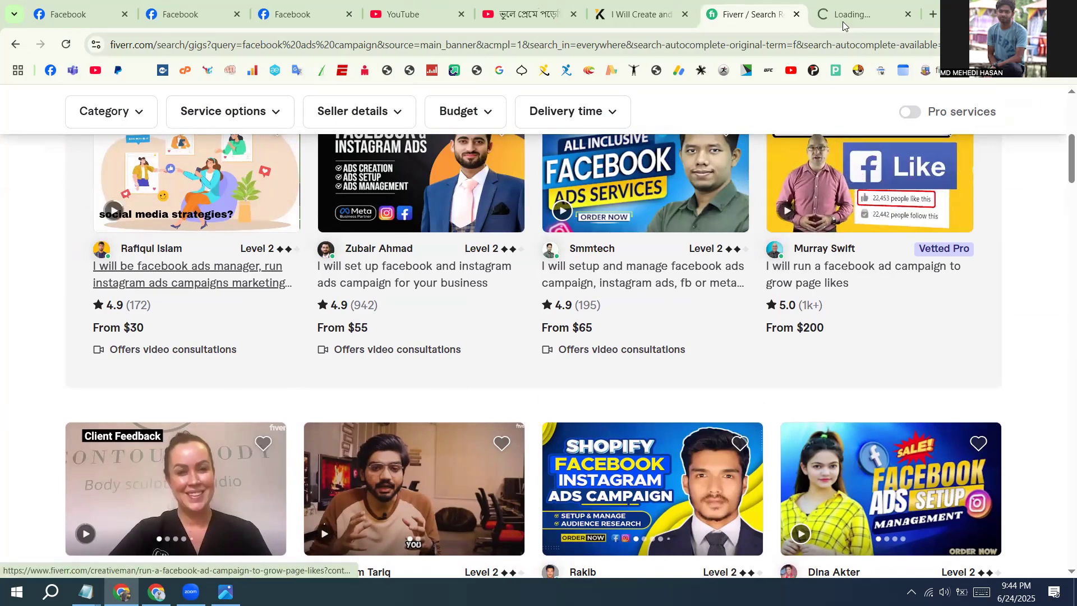
left_click(843, 18)
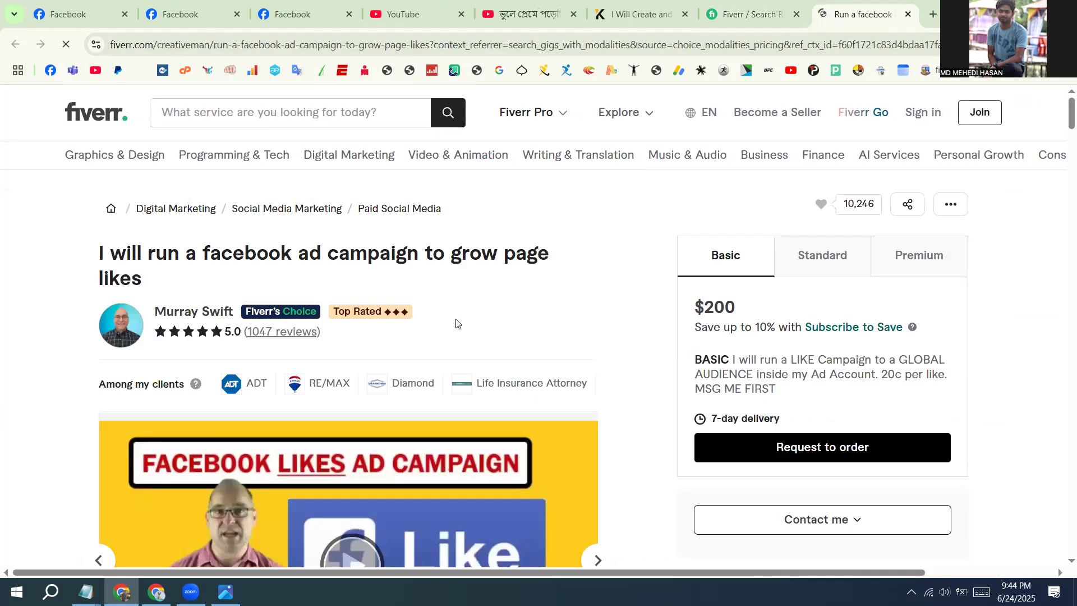
scroll(456, 320, "down", 5)
scroll(456, 320, "down", 10)
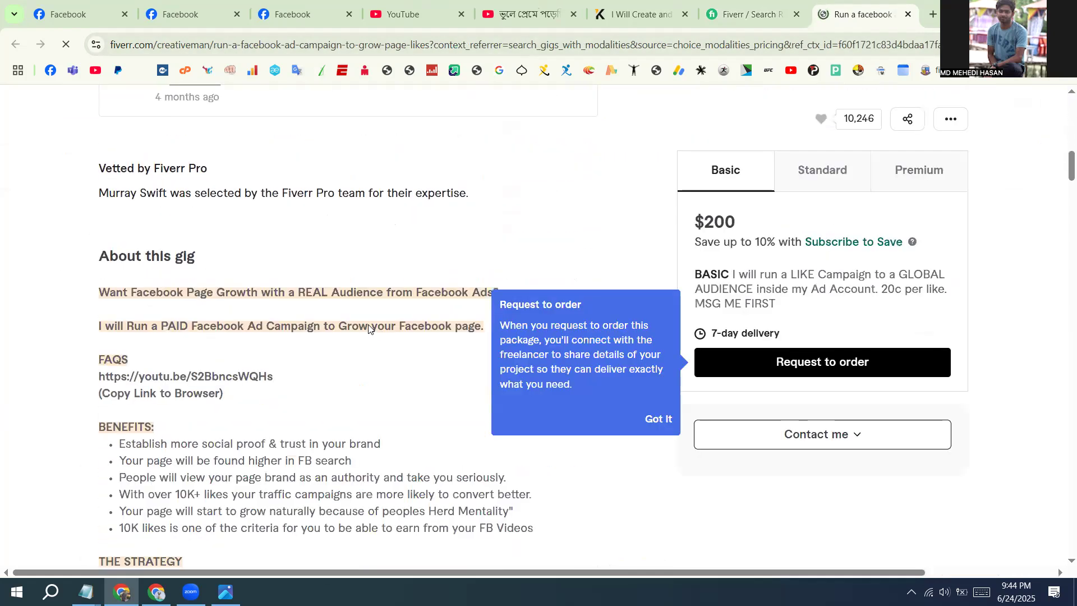
scroll(212, 283, "down", 6)
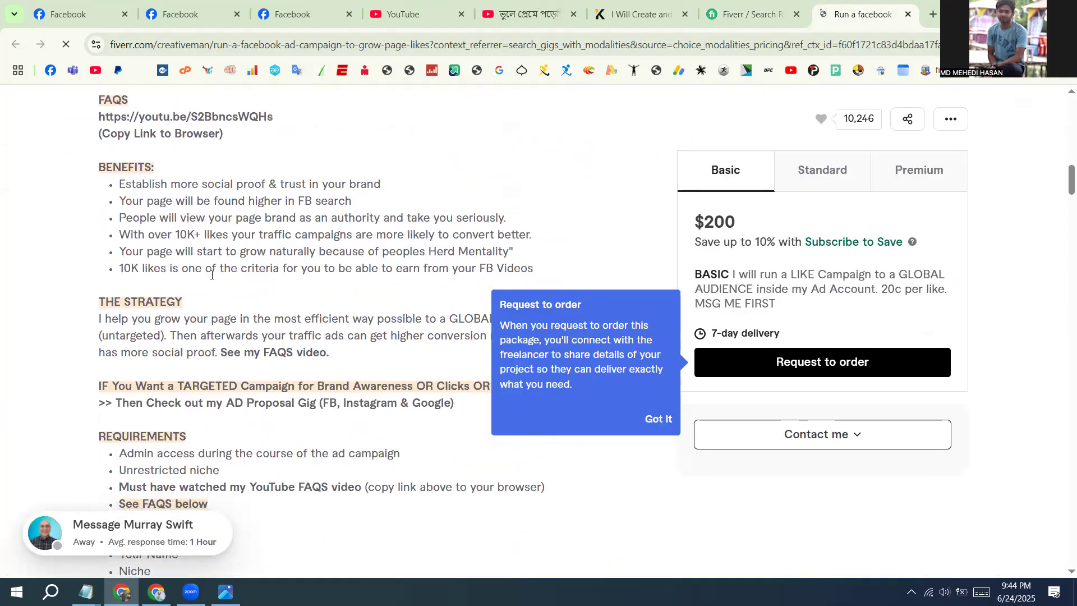
scroll(213, 276, "down", 10)
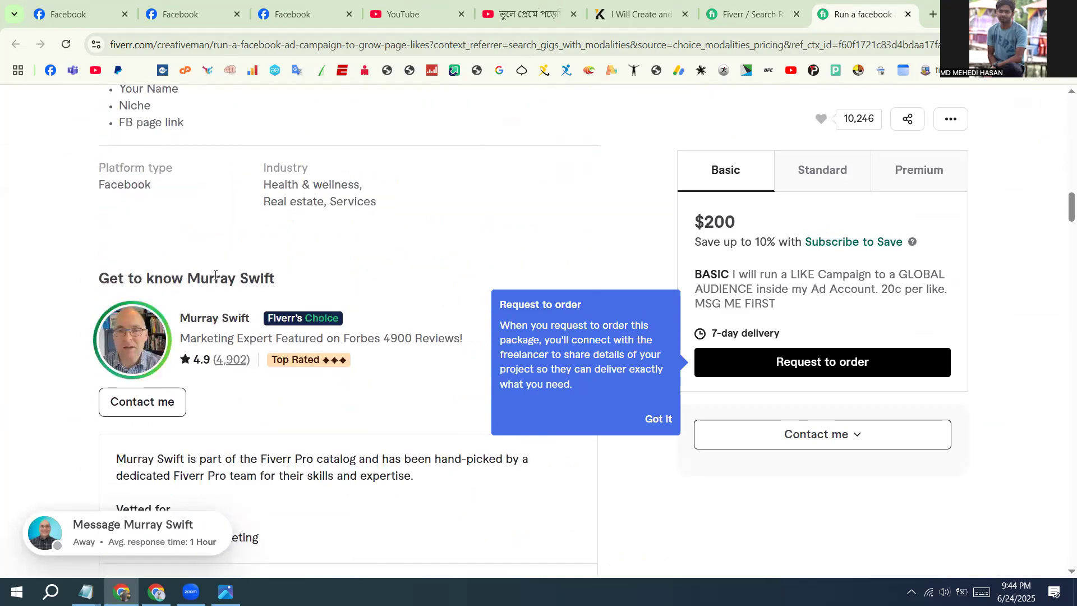
scroll(218, 279, "down", 9)
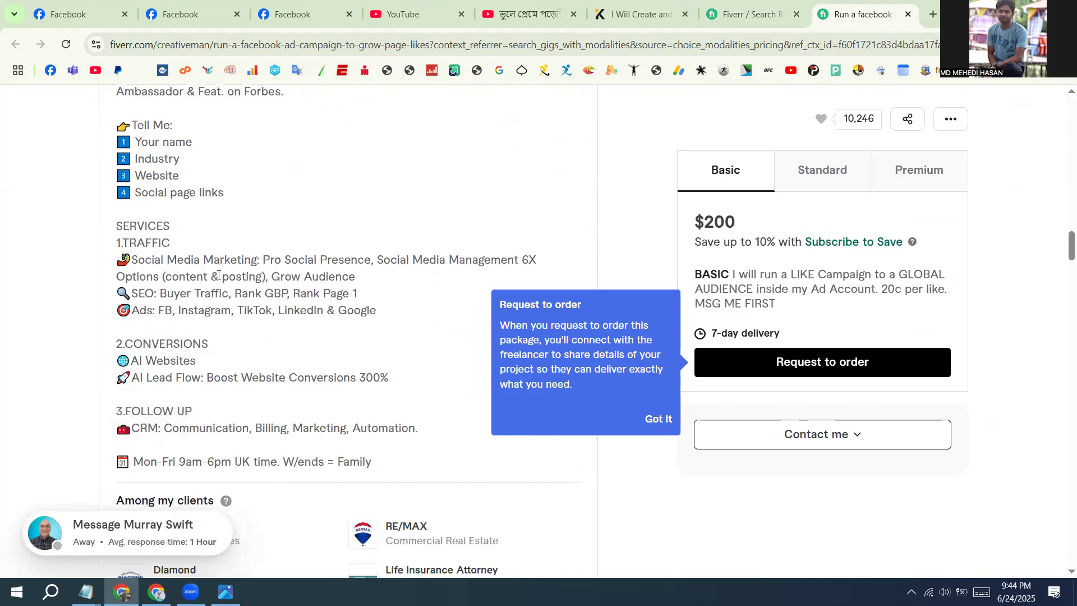
scroll(218, 275, "down", 7)
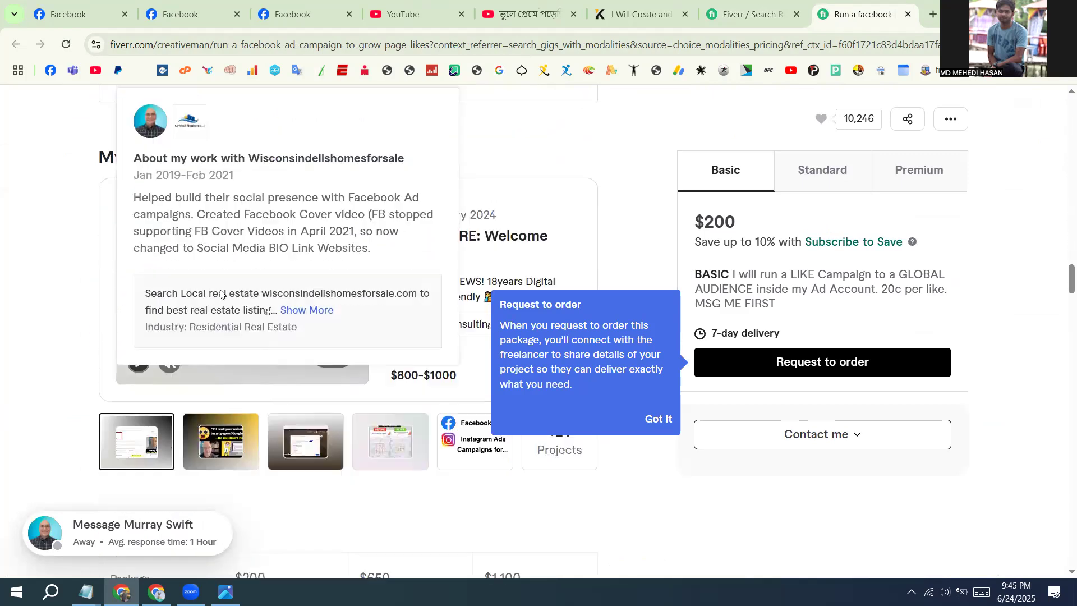
Step: Examine the gig's package comparison, FAQ and reviews, and find its related tags
scroll(516, 463, "down", 3)
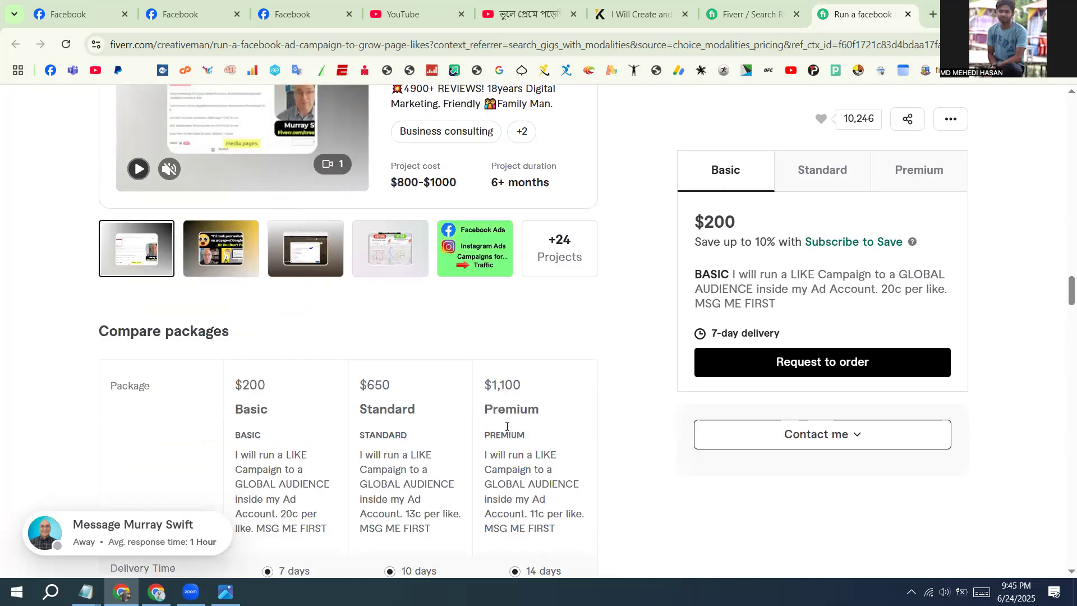
scroll(500, 430, "down", 3)
scroll(500, 431, "down", 15)
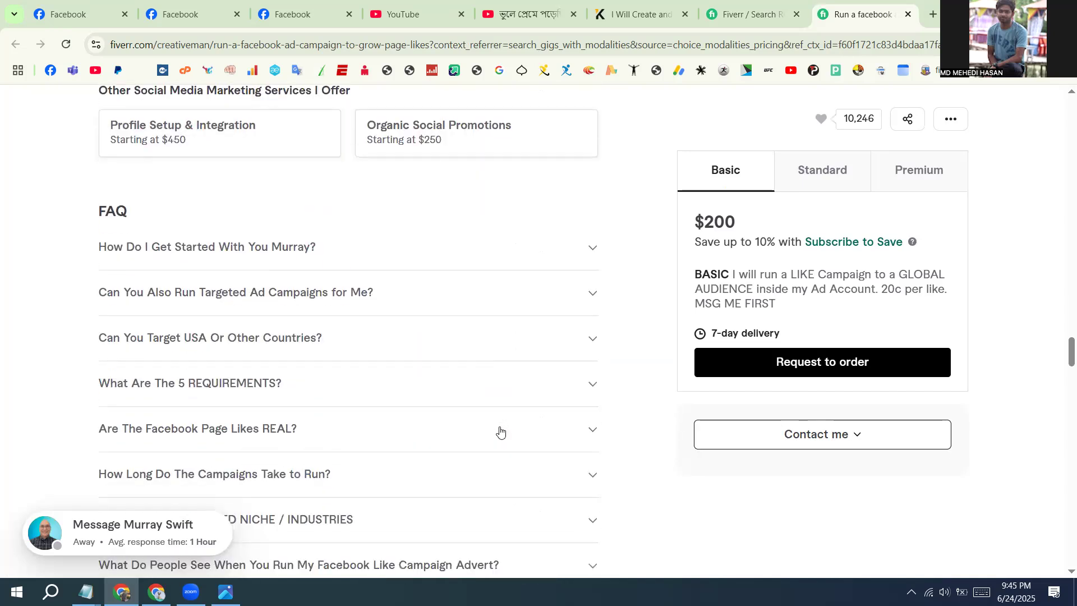
scroll(500, 431, "down", 14)
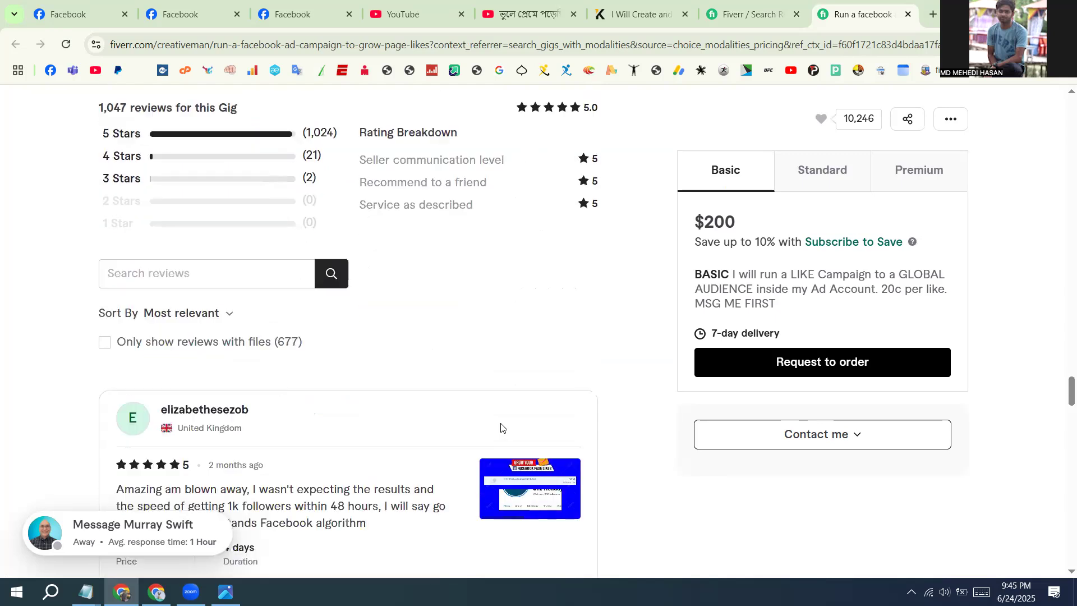
scroll(501, 427, "down", 17)
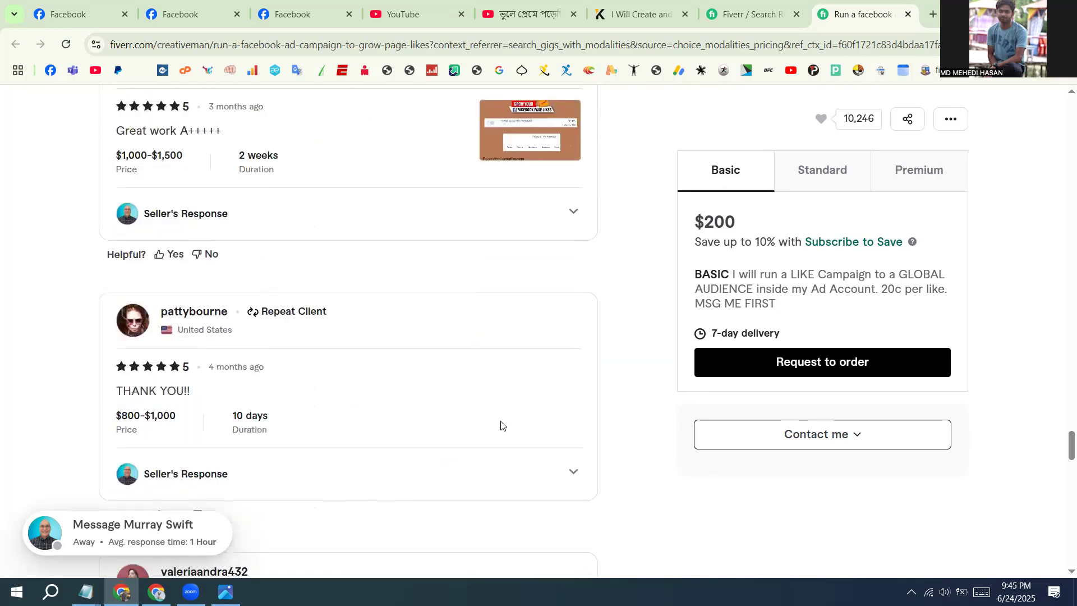
scroll(501, 426, "down", 6)
scroll(501, 425, "down", 7)
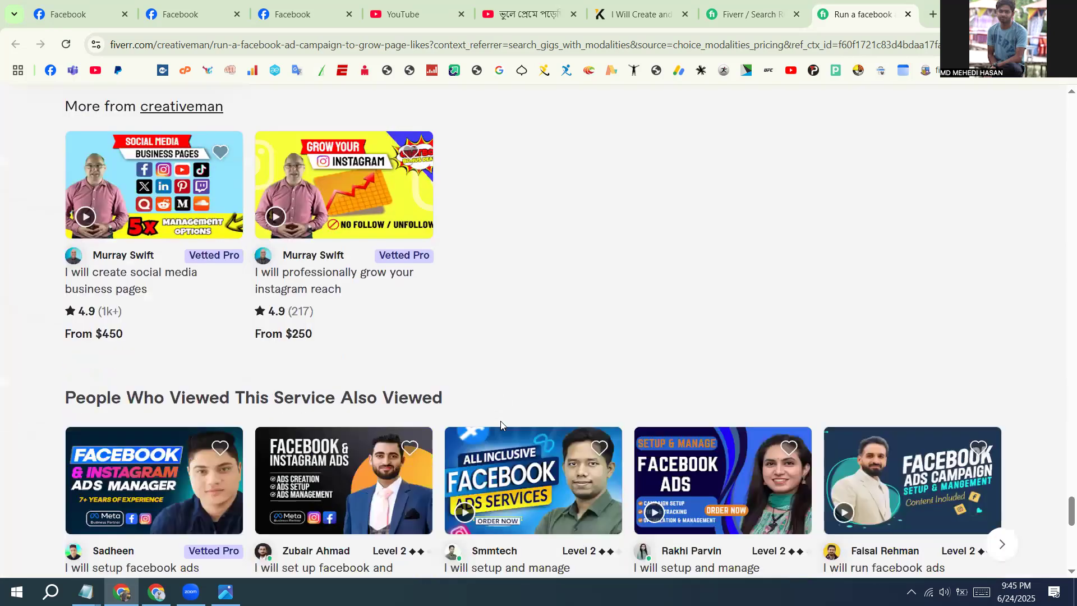
scroll(413, 354, "up", 9)
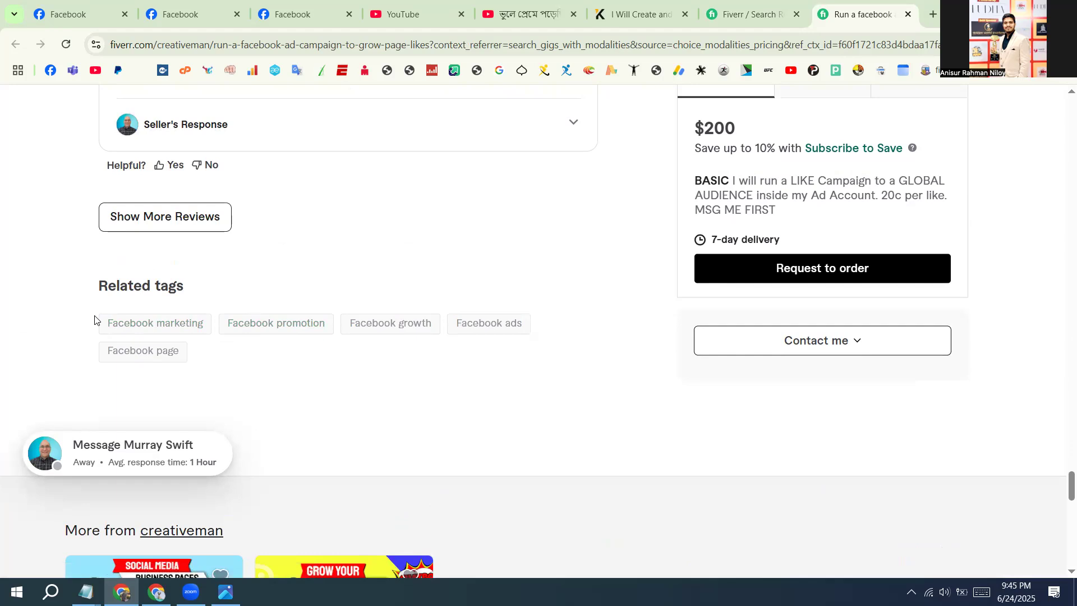
Step: Copy the related tag "Facebook marketing" and return to the Fiverr gig form in the other Chrome window
left_click_drag(107, 286, 203, 323)
left_click(204, 344)
left_click_drag(101, 316, 210, 339)
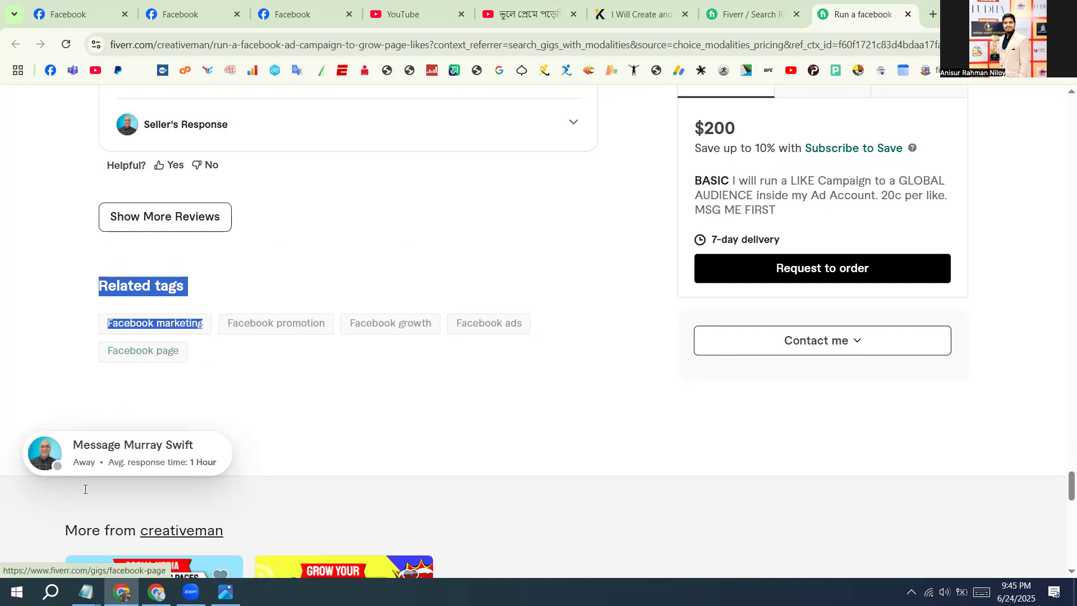
left_click(157, 591)
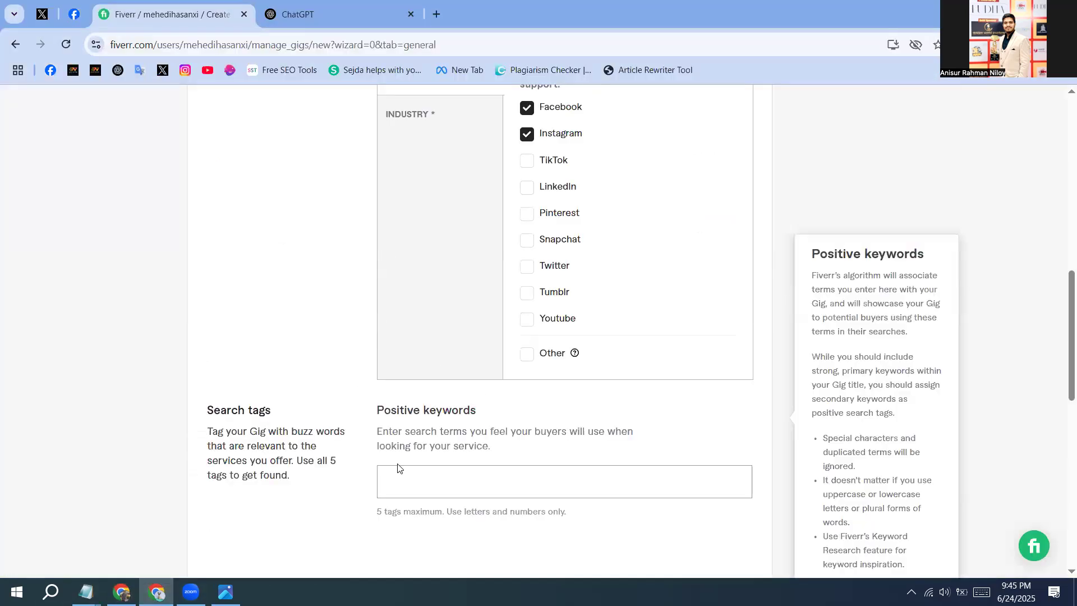
Step: Add "facebook marketing" as a positive keyword, removing the pasted "Related tags" heading text from it
left_click(448, 483)
type("Related tagsfacebook marketing")
left_click_drag(450, 482, 334, 488)
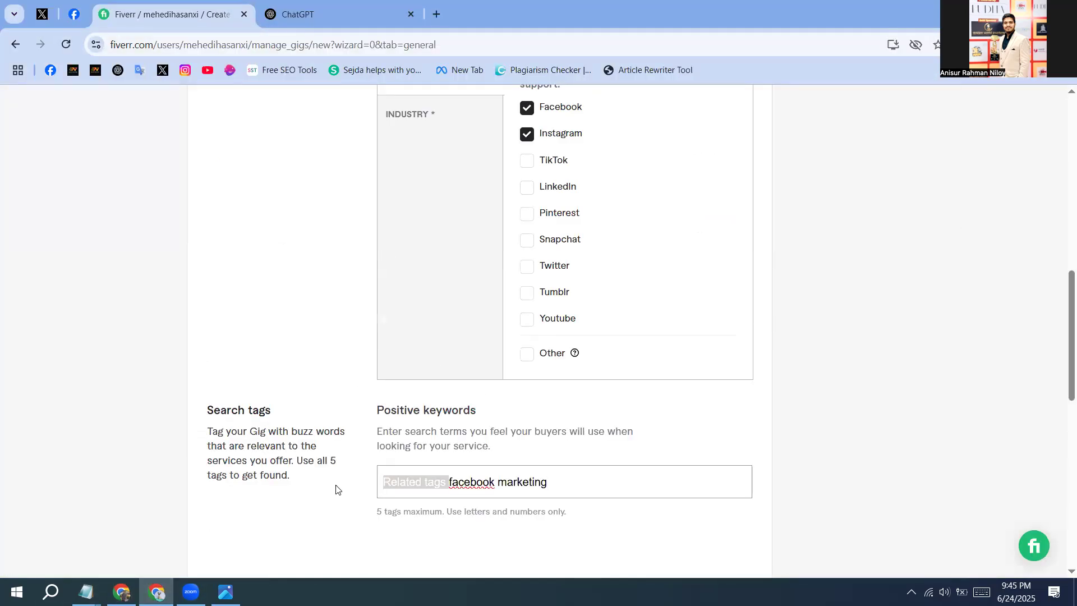
key("BackSpace")
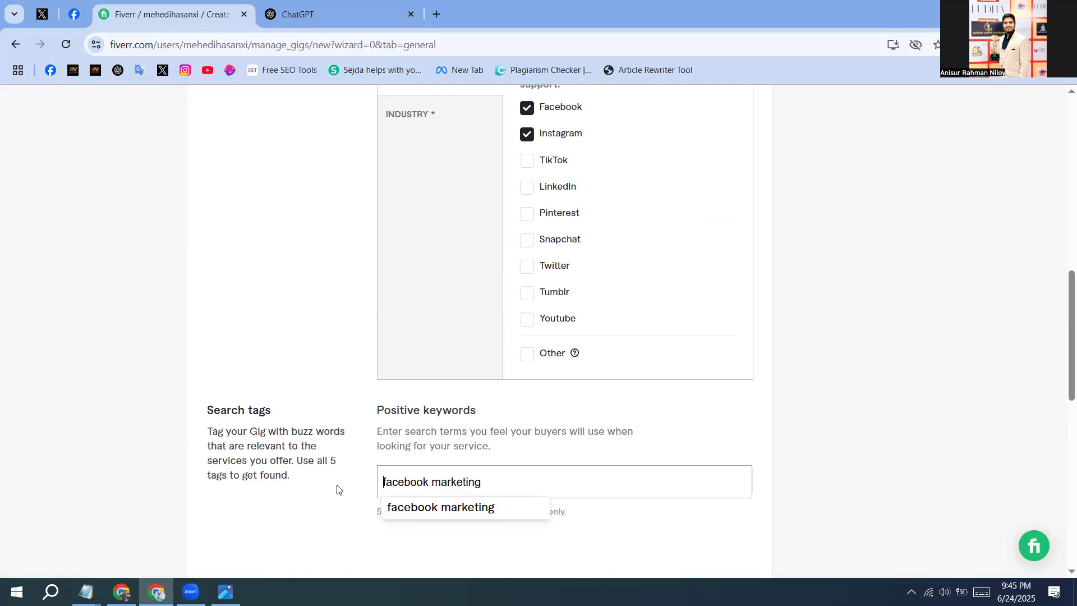
left_click(480, 507)
Step: Copy all the related tags from the competitor's gig, from Facebook marketing to Facebook page, into the Notepad note
left_click(121, 592)
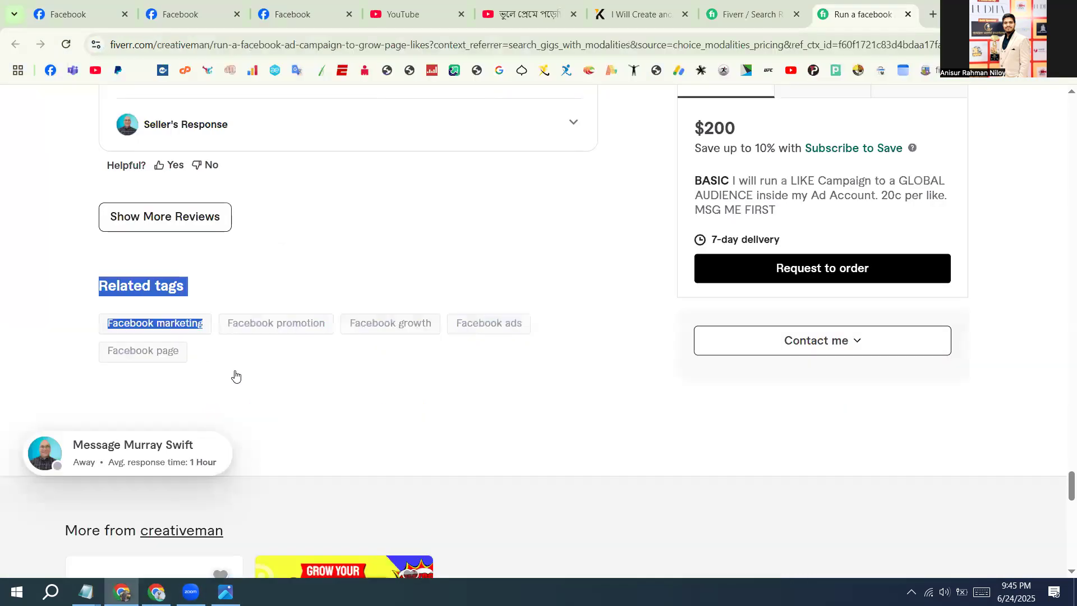
left_click_drag(222, 306, 284, 379)
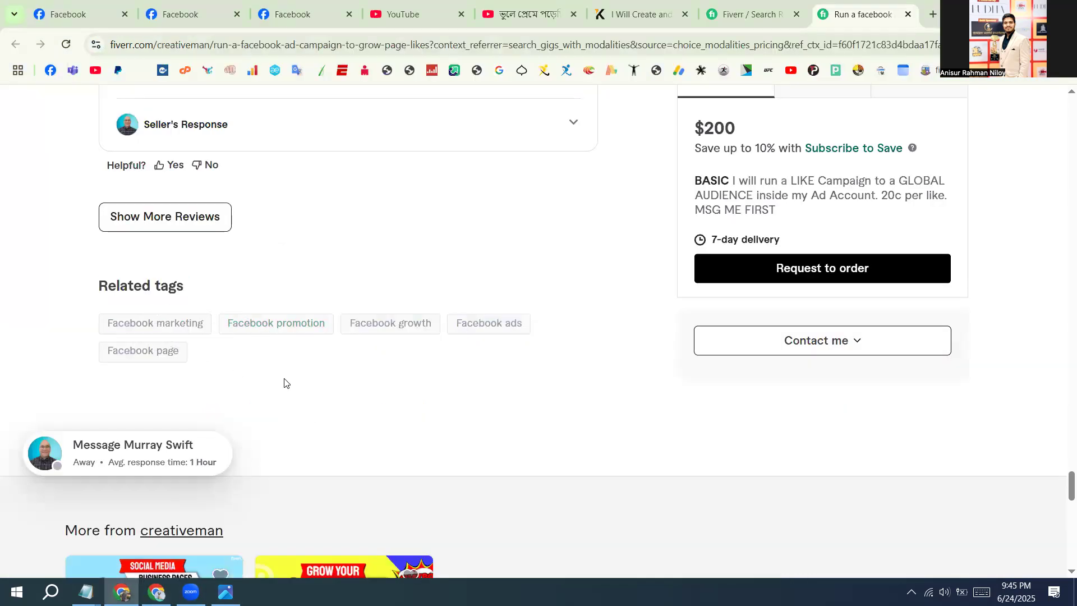
left_click_drag(219, 307, 285, 349)
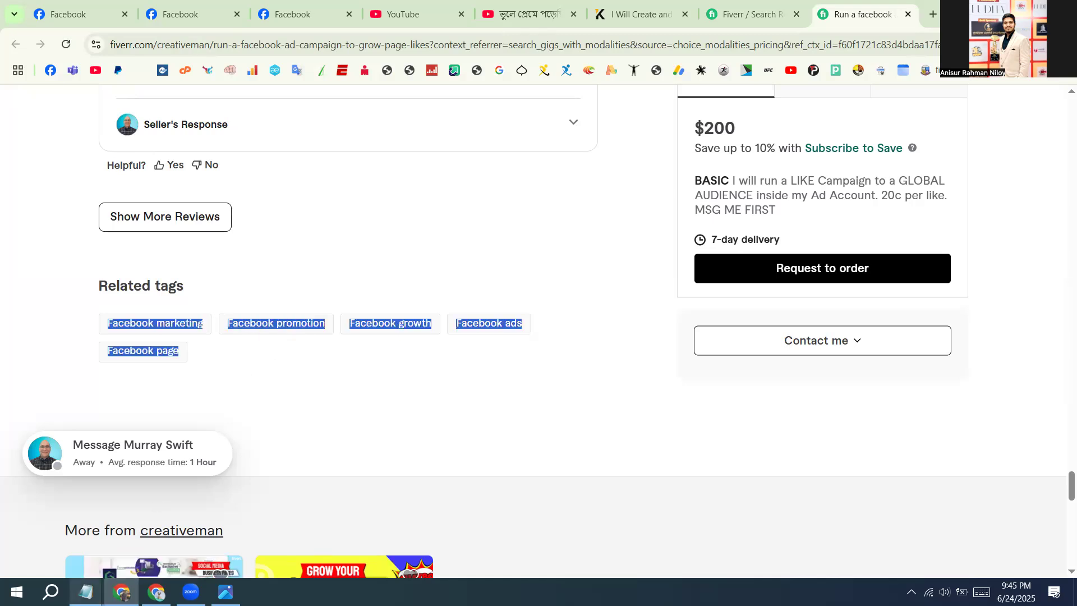
left_click(85, 592)
left_click(175, 551)
type("facebook marketingfacebook promotionfacebook growthfacebook adsfacebook page")
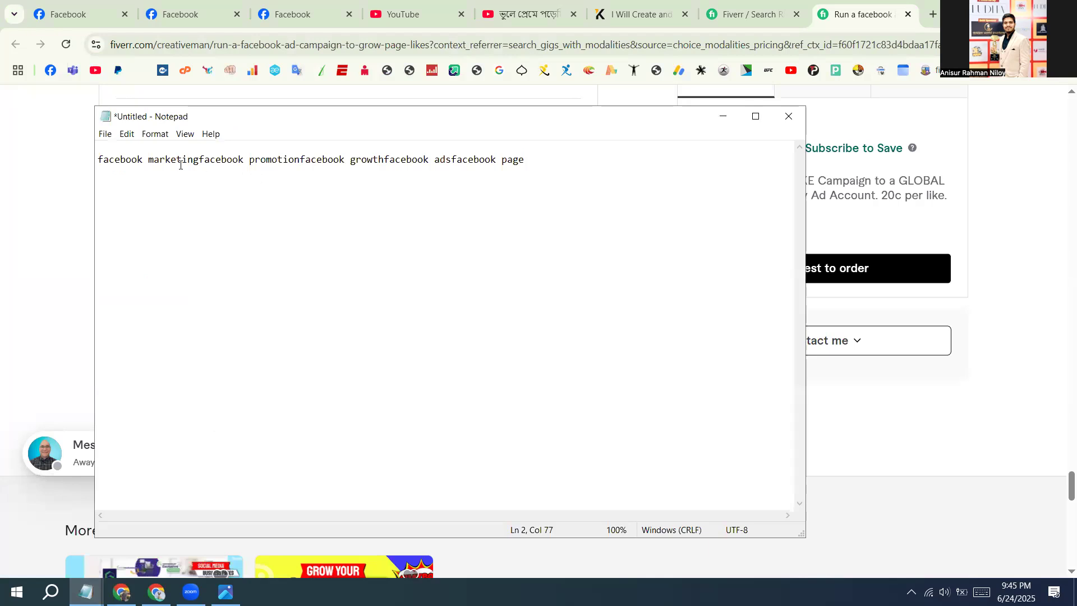
Step: Try to add "facebook promotion" from the Notepad list as the second positive keyword, and clear the entry
left_click_drag(199, 161, 298, 161)
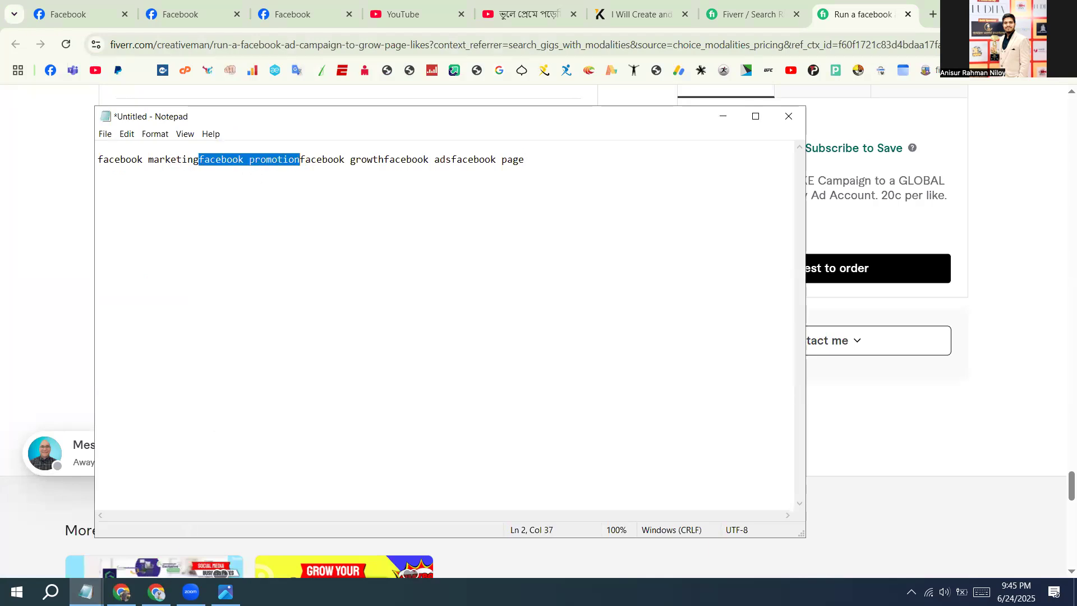
key("ctrl+c")
key("alt+Tab")
key("ctrl+v")
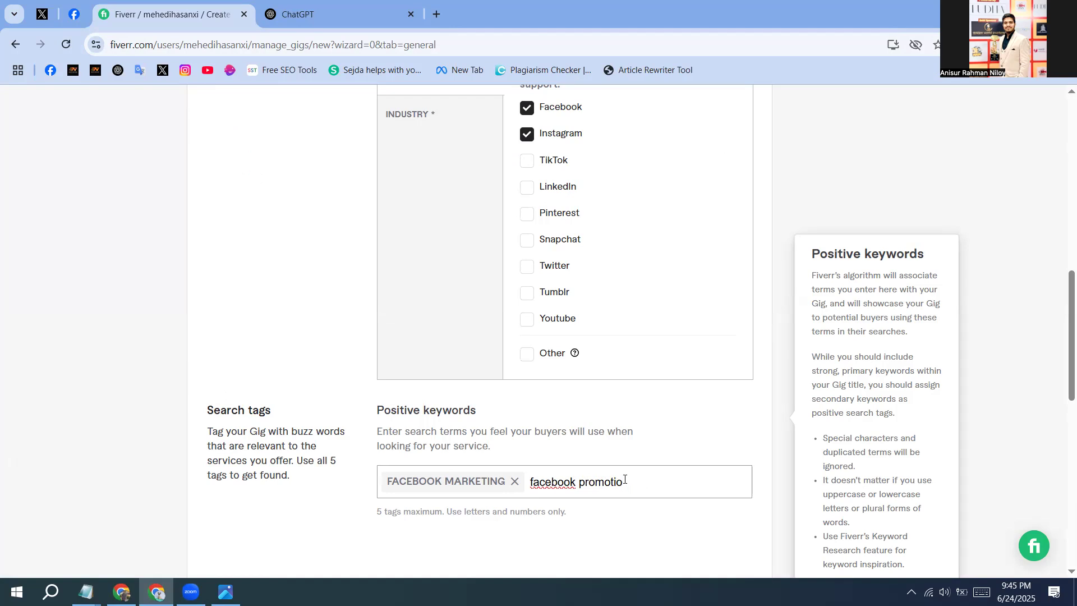
double_click(537, 482)
left_click(595, 481)
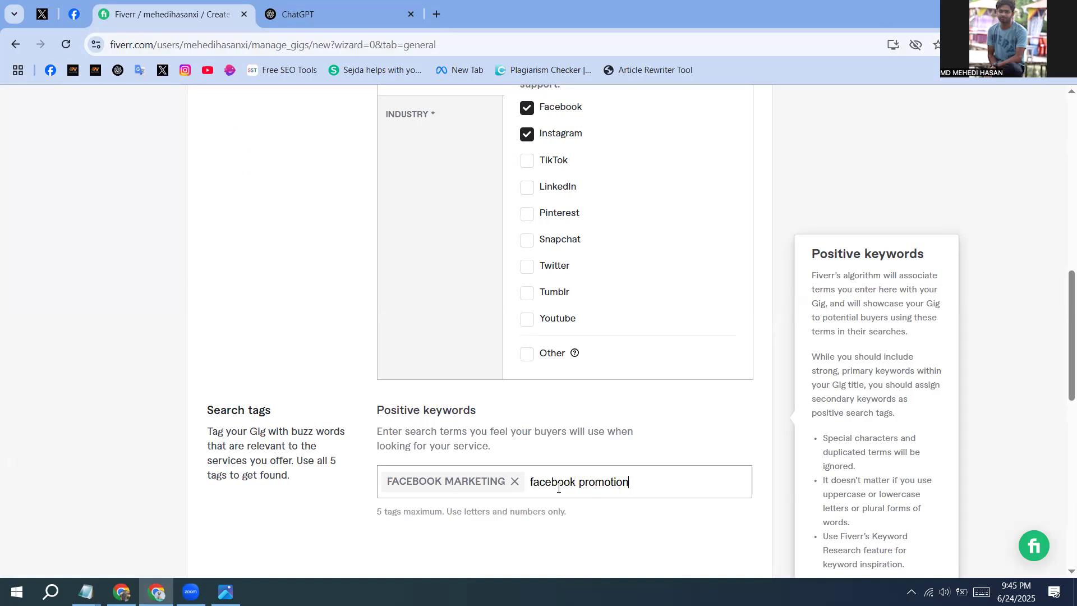
left_click_drag(559, 488, 529, 488)
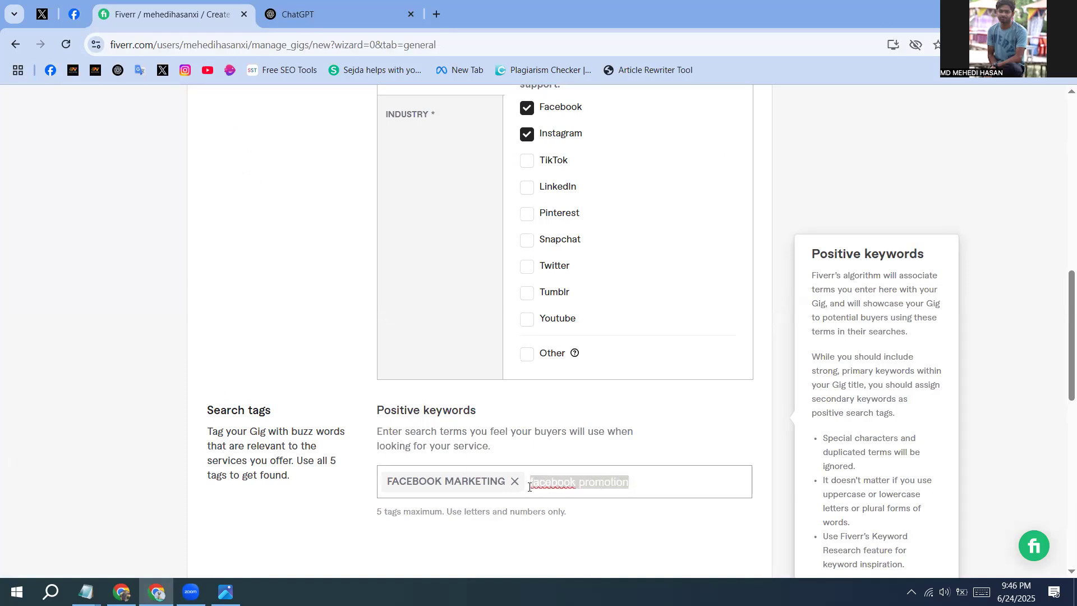
key("BackSpace")
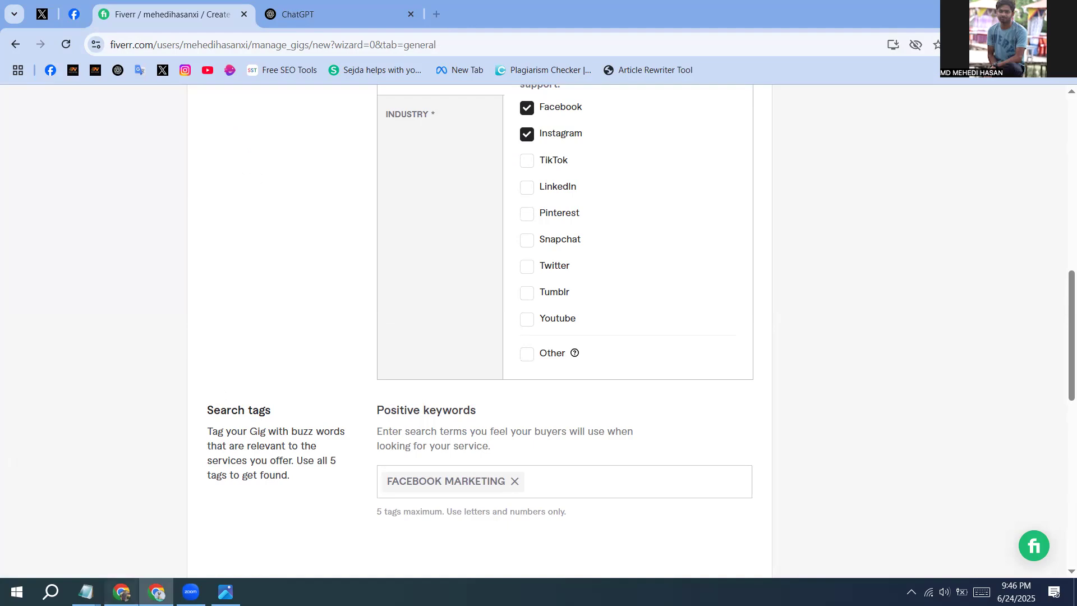
key("alt+Tab")
key("alt+Tab")
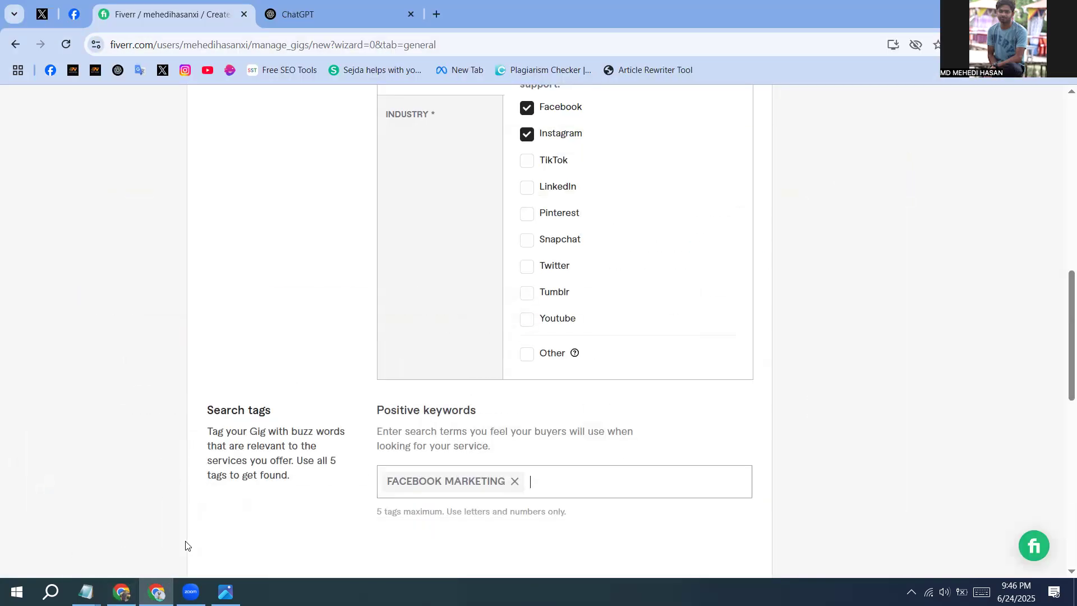
Step: Add "facebook promotion" from the Notepad list as the second positive keyword in the gig's search tags
mouse_move(86, 591)
left_click(161, 559)
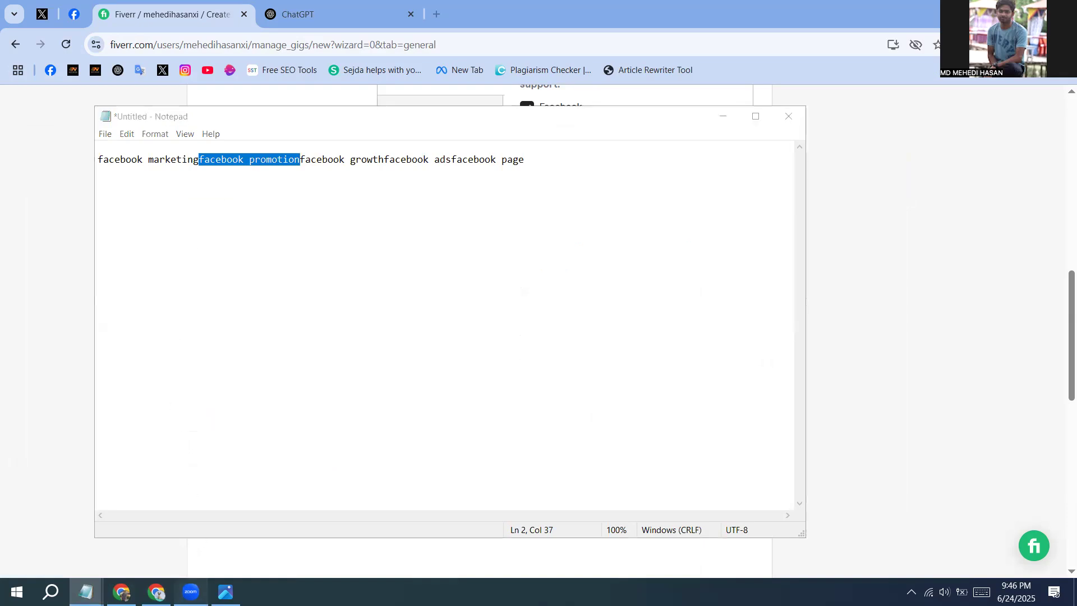
key("alt+Tab")
key("ctrl+v")
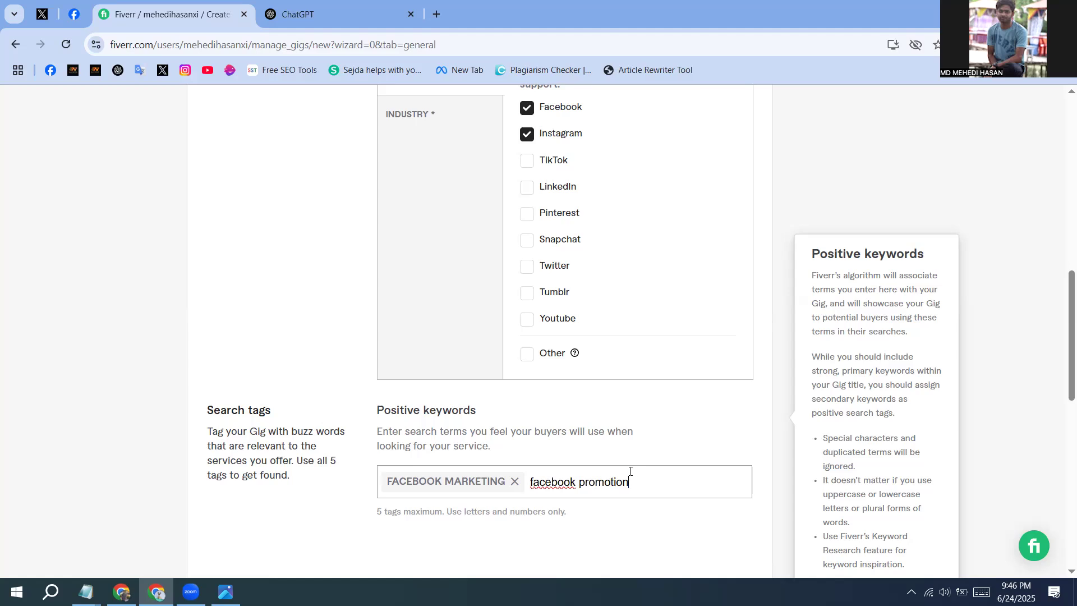
scroll(628, 472, "down", 2)
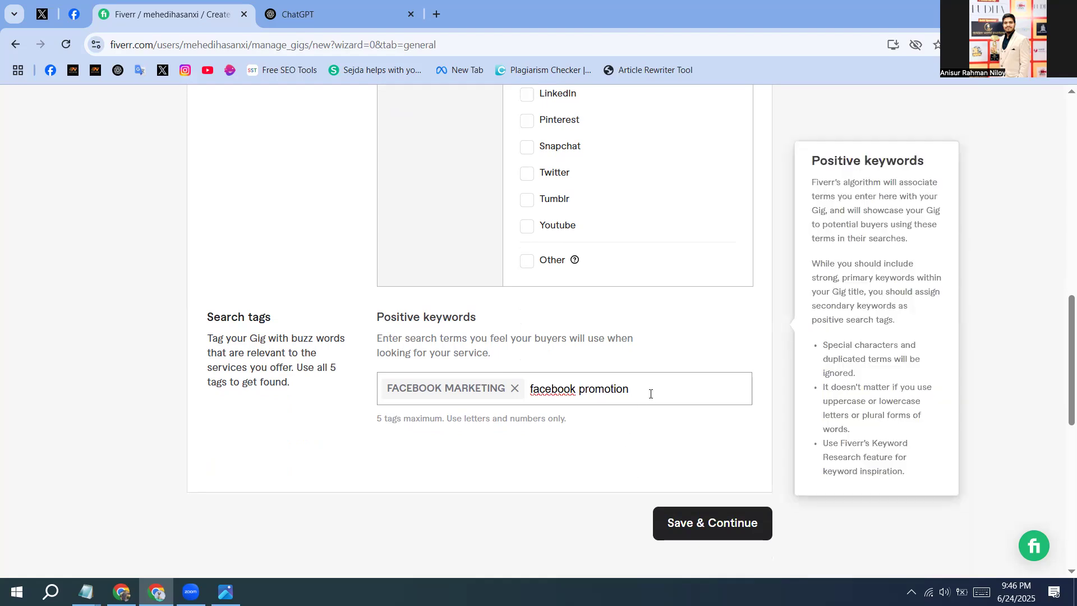
key("Return")
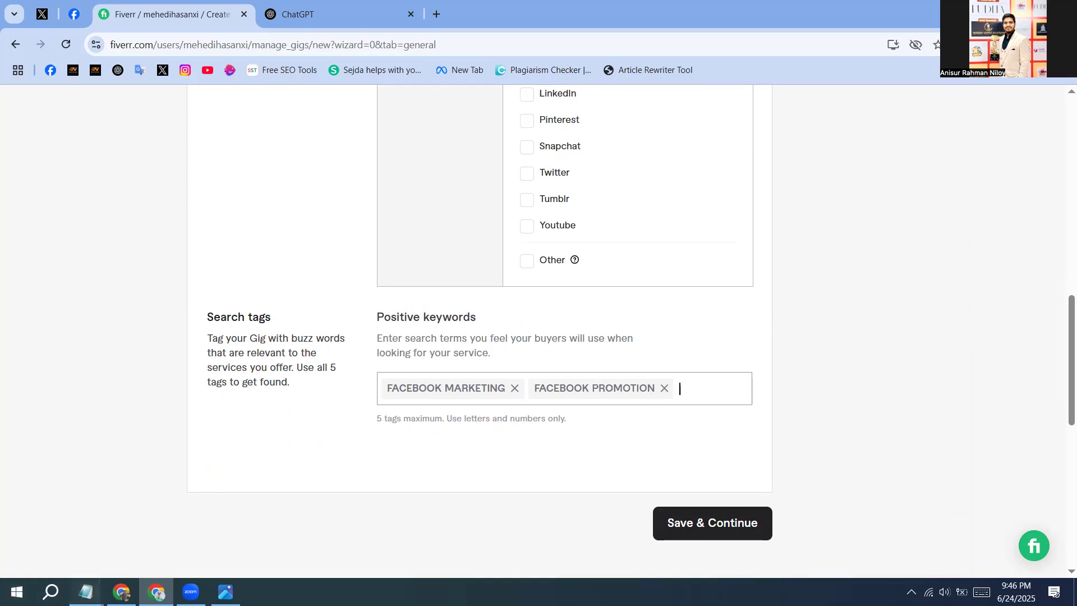
Step: Copy "facebook growth" from the Notepad list and add it as the third positive keyword
mouse_move(85, 592)
left_click(202, 536)
left_click_drag(301, 159, 385, 161)
key("ctrl+c")
left_click(157, 592)
key("ctrl+v")
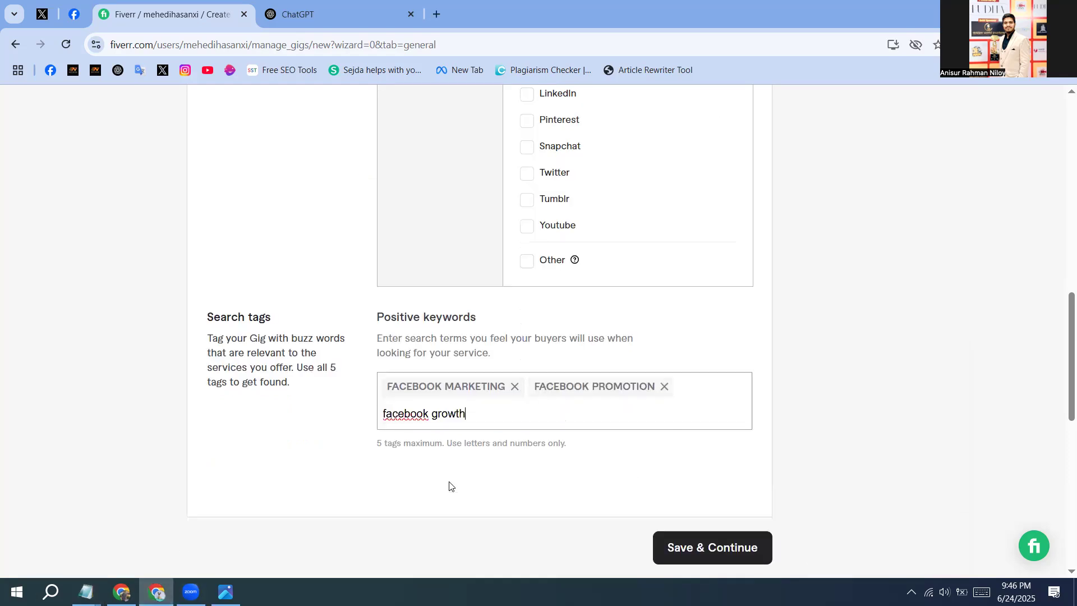
key("Return")
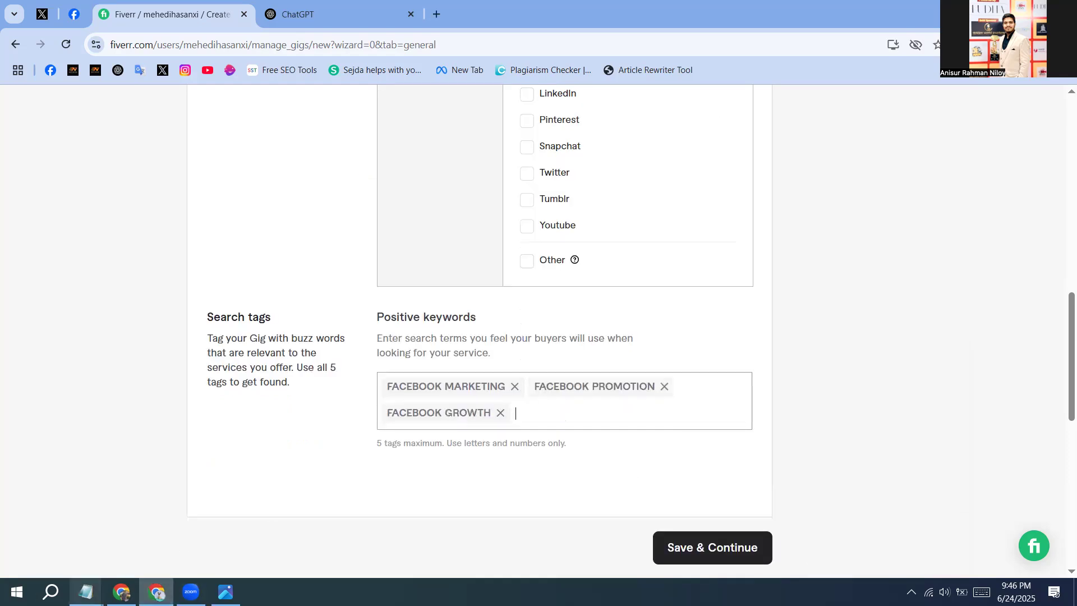
Step: Copy "facebook ads" from the Notepad list and add it as the fourth positive keyword
left_click(202, 550)
left_click_drag(385, 160, 448, 159)
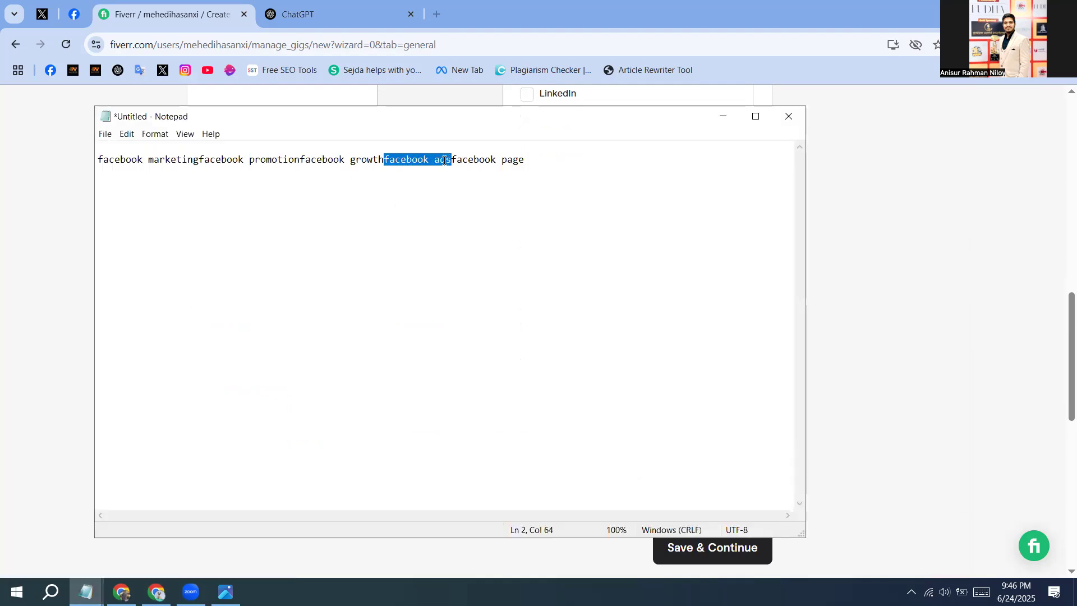
key("ctrl+c")
left_click(157, 592)
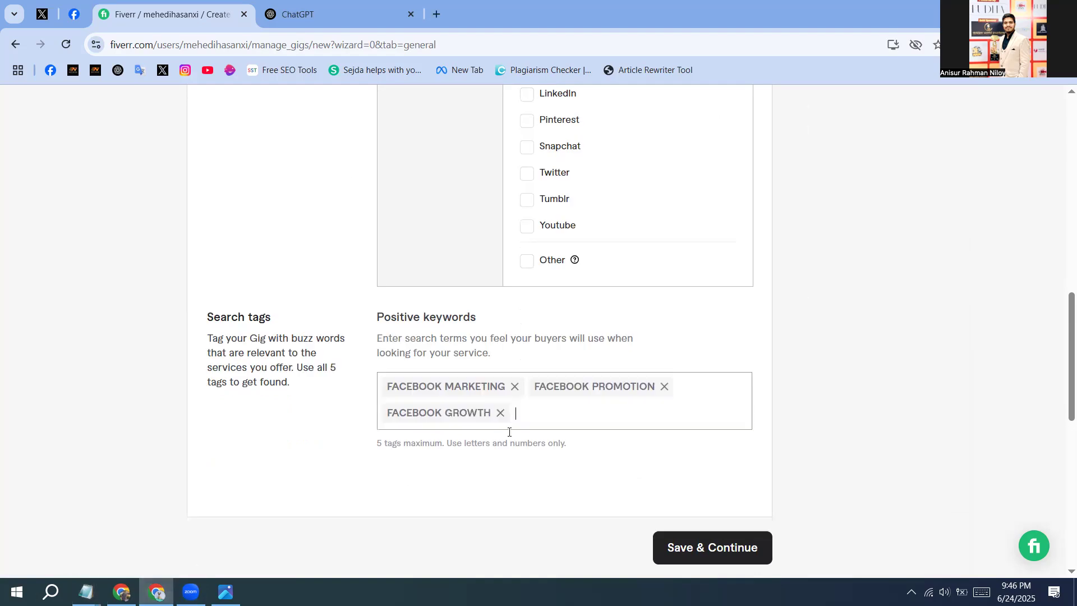
key("ctrl+v")
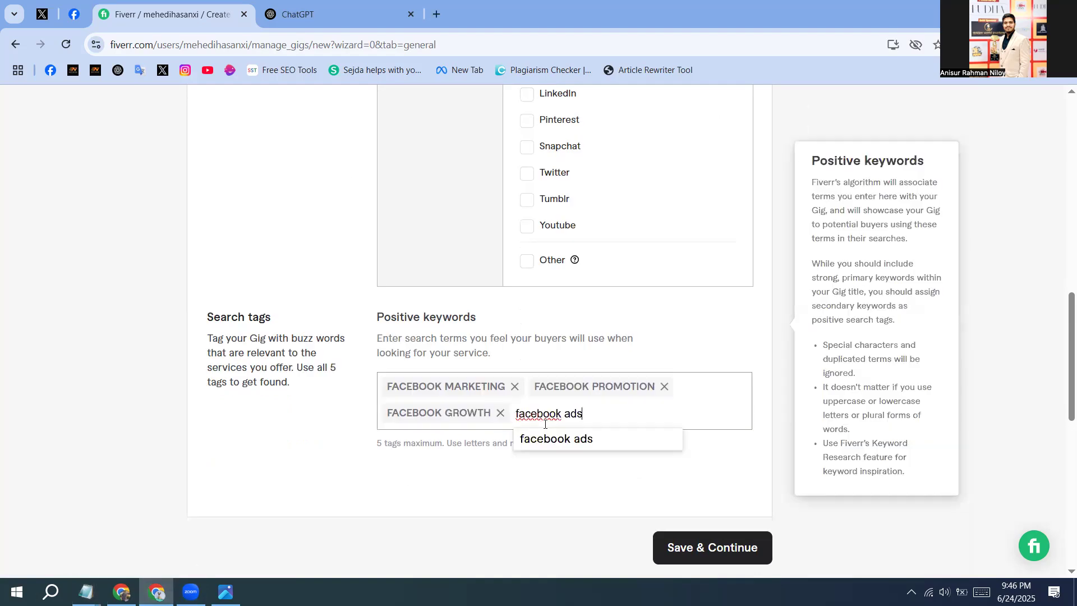
left_click(587, 439)
Step: Copy "facebook page" from the Notepad list and add it as the fifth positive keyword, using the matching suggestion
left_click(85, 591)
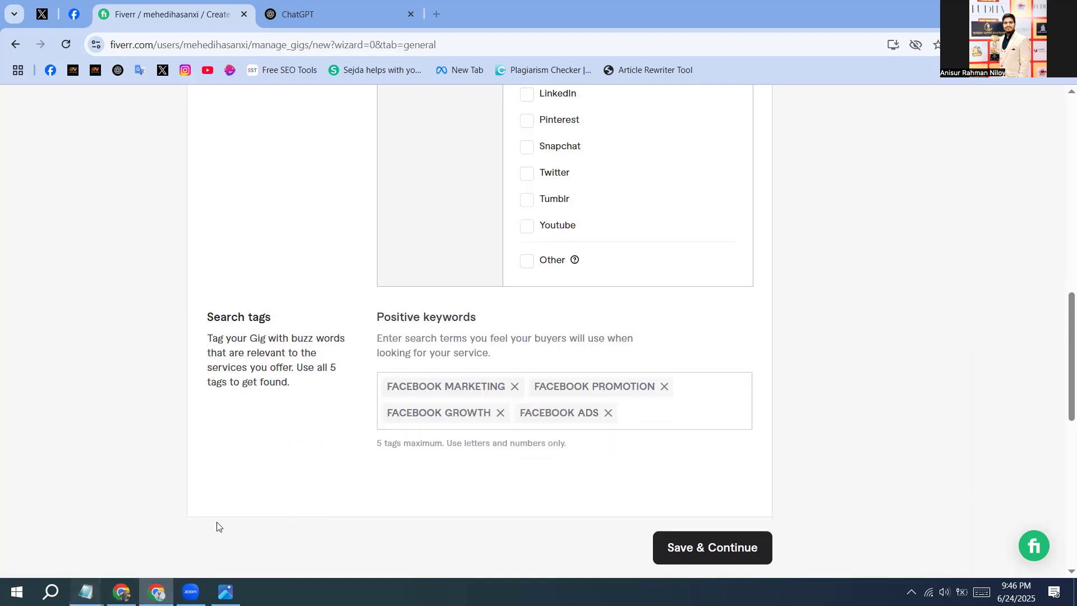
left_click(217, 524)
left_click(454, 157)
left_click_drag(454, 157, 536, 160)
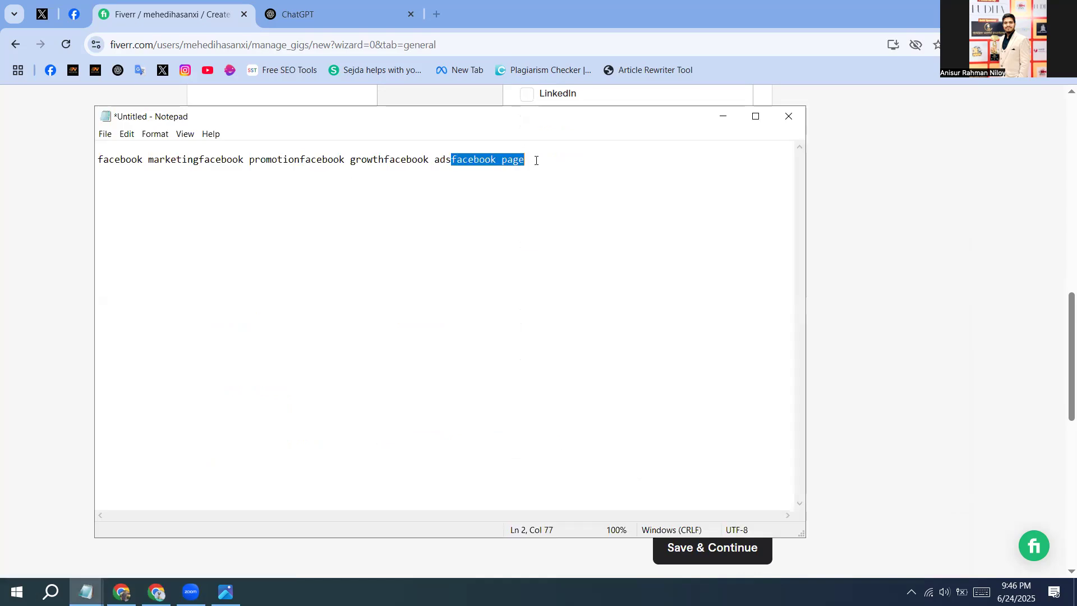
key("ctrl+c")
left_click(156, 592)
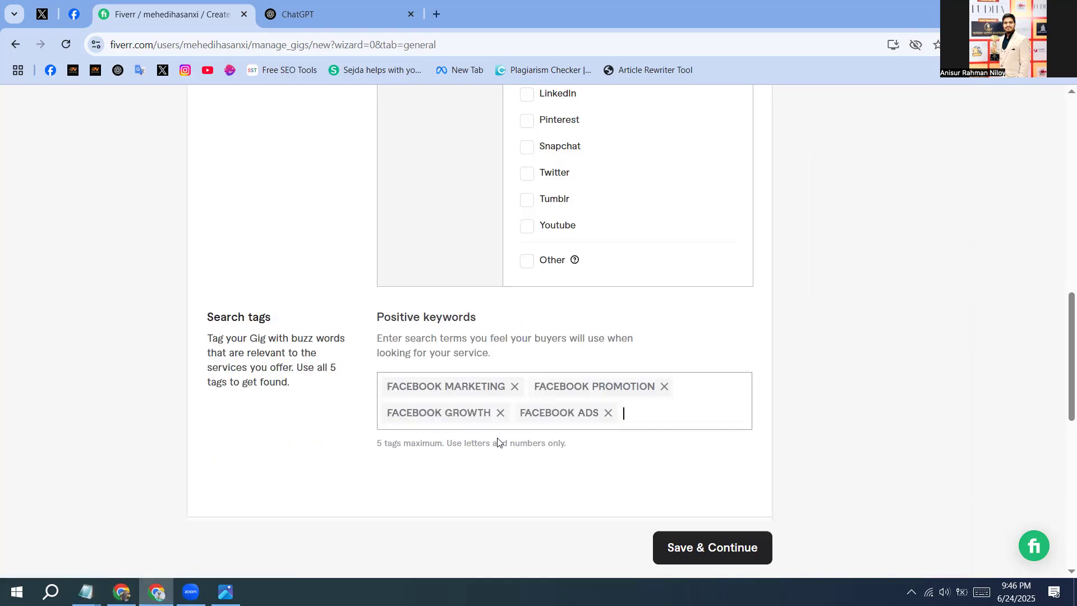
key("ctrl+v")
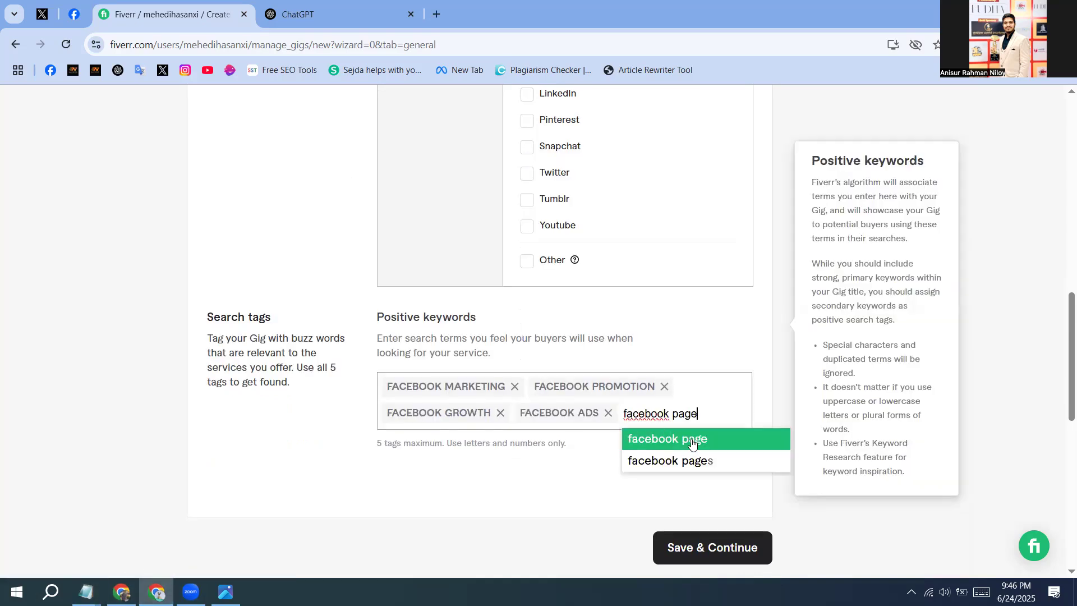
left_click(692, 441)
Step: Try to save the gig overview and continue, then review the gig metadata section
scroll(592, 448, "down", 3)
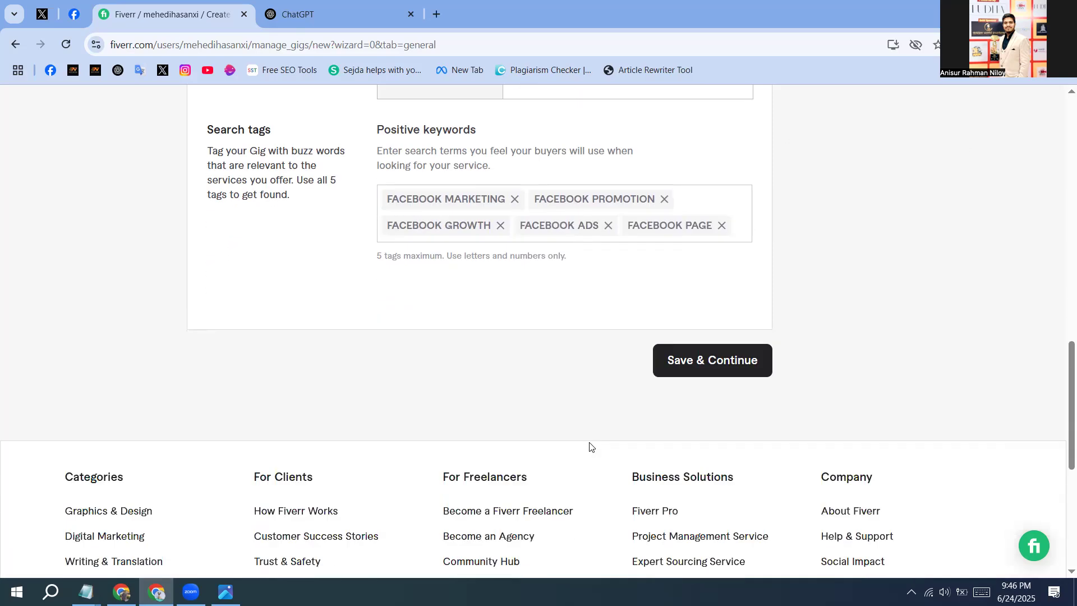
scroll(589, 447, "up", 3)
scroll(807, 461, "down", 2)
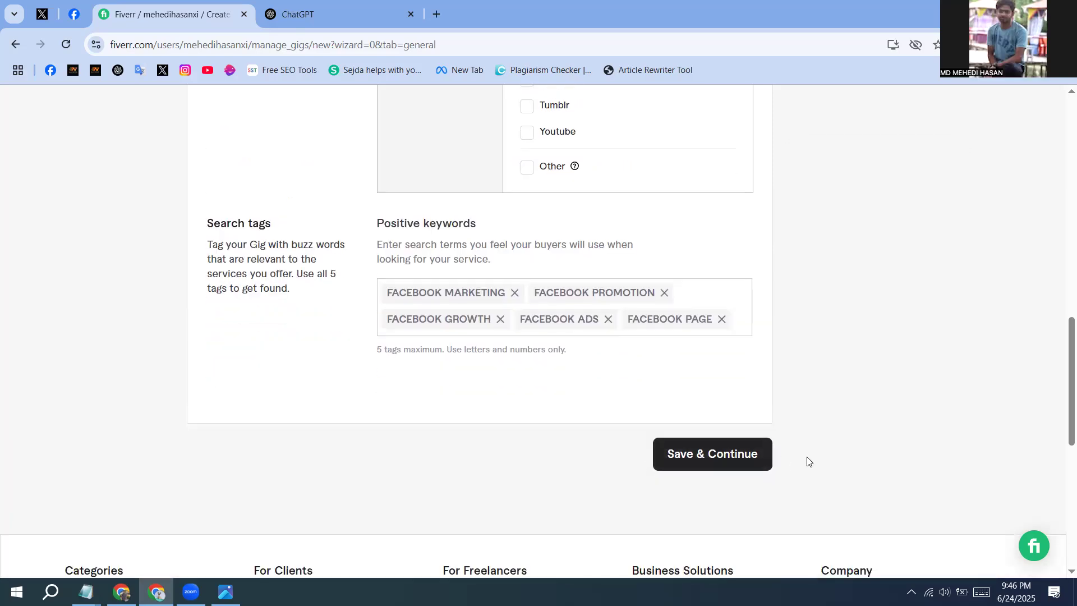
left_click(690, 466)
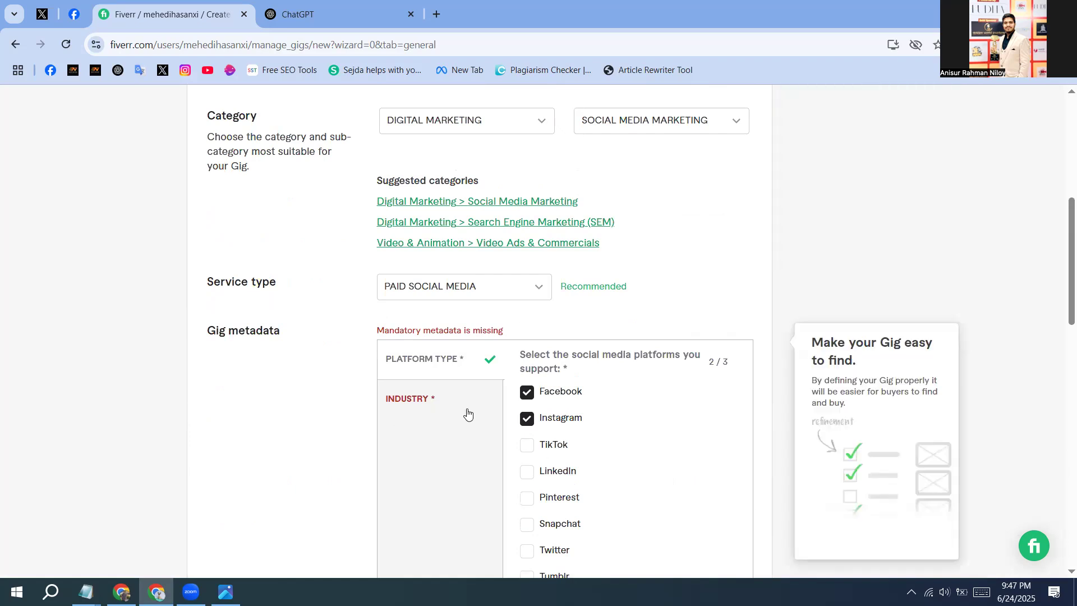
scroll(467, 414, "down", 2)
scroll(558, 425, "down", 2)
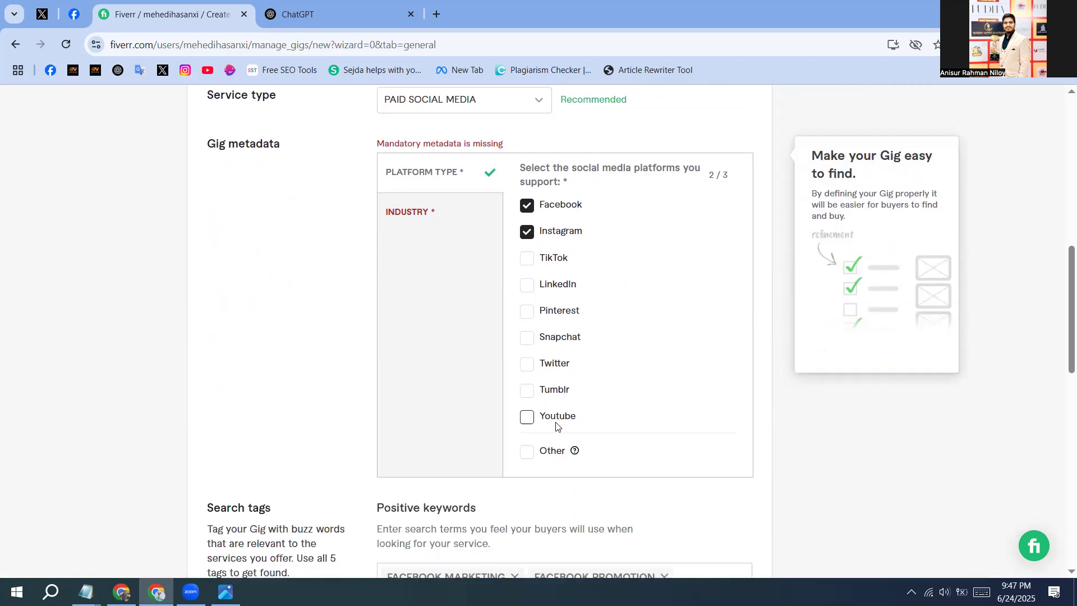
scroll(552, 427, "up", 2)
scroll(524, 380, "up", 4)
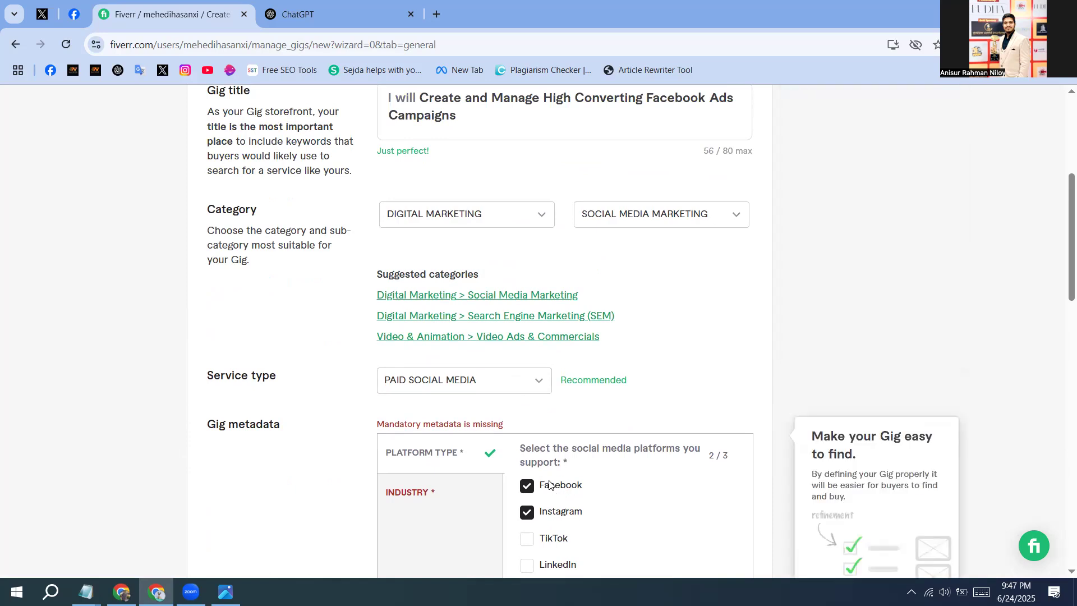
Step: Open the Industry section of the gig metadata and select Services as an industry of expertise
left_click(456, 426)
scroll(444, 443, "down", 5)
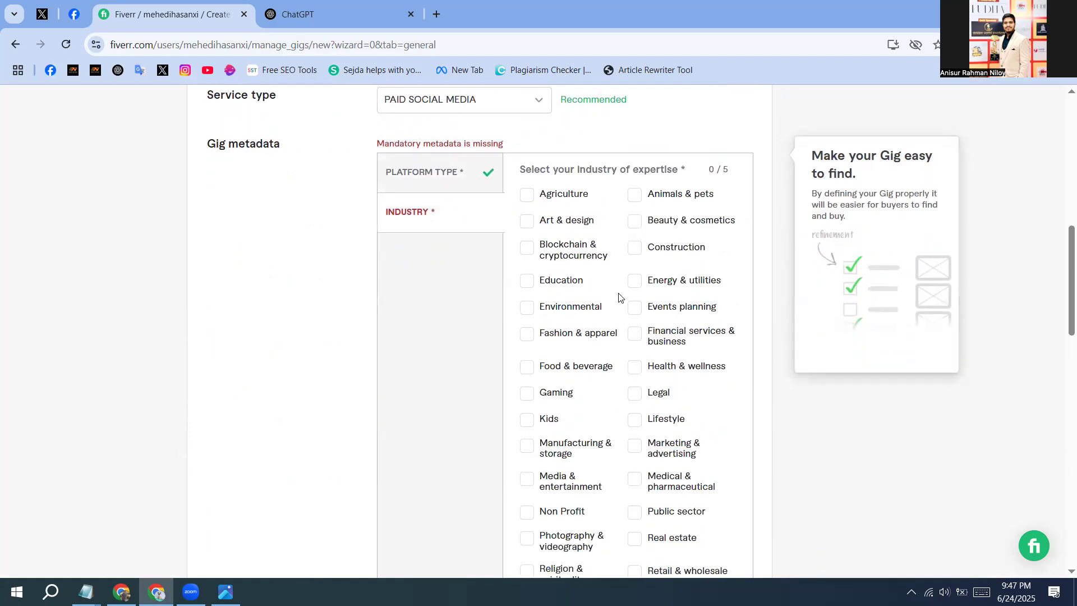
scroll(561, 325, "down", 2)
scroll(558, 322, "up", 2)
scroll(639, 495, "down", 2)
scroll(642, 502, "down", 2)
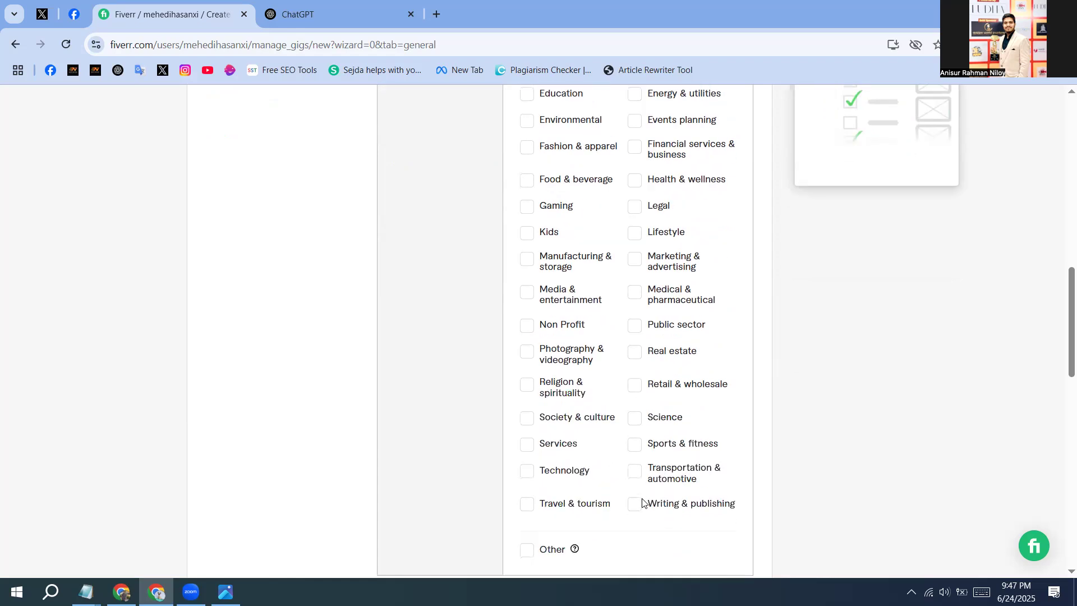
left_click(528, 445)
Step: Add Events planning, Education, Financial services & business, and Marketing & advertising to the selected industries of expertise
scroll(531, 443, "up", 4)
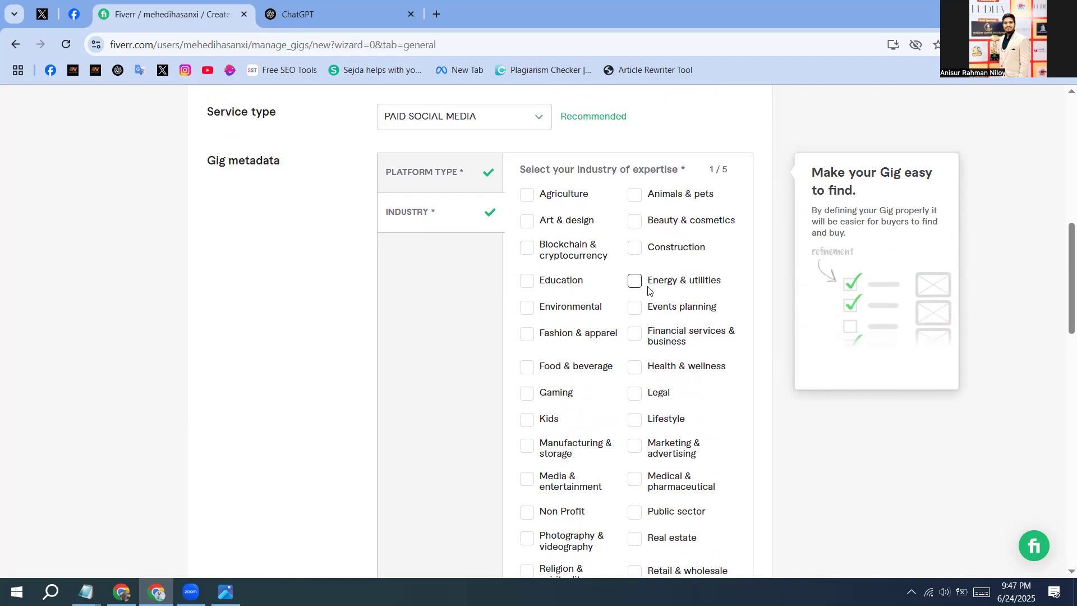
left_click(635, 307)
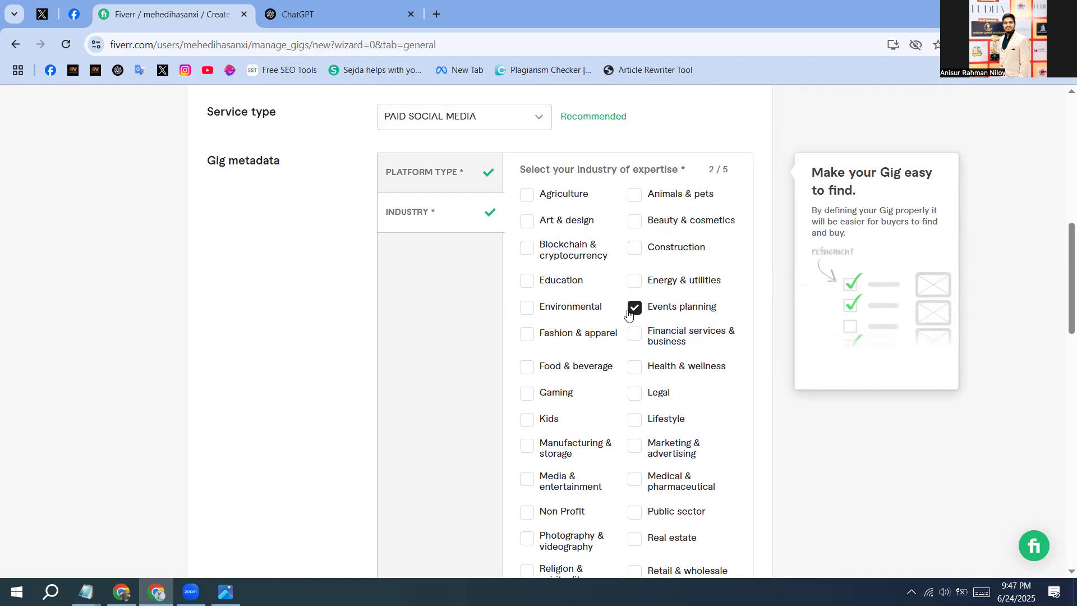
left_click(526, 281)
left_click(634, 334)
scroll(634, 365, "down", 2)
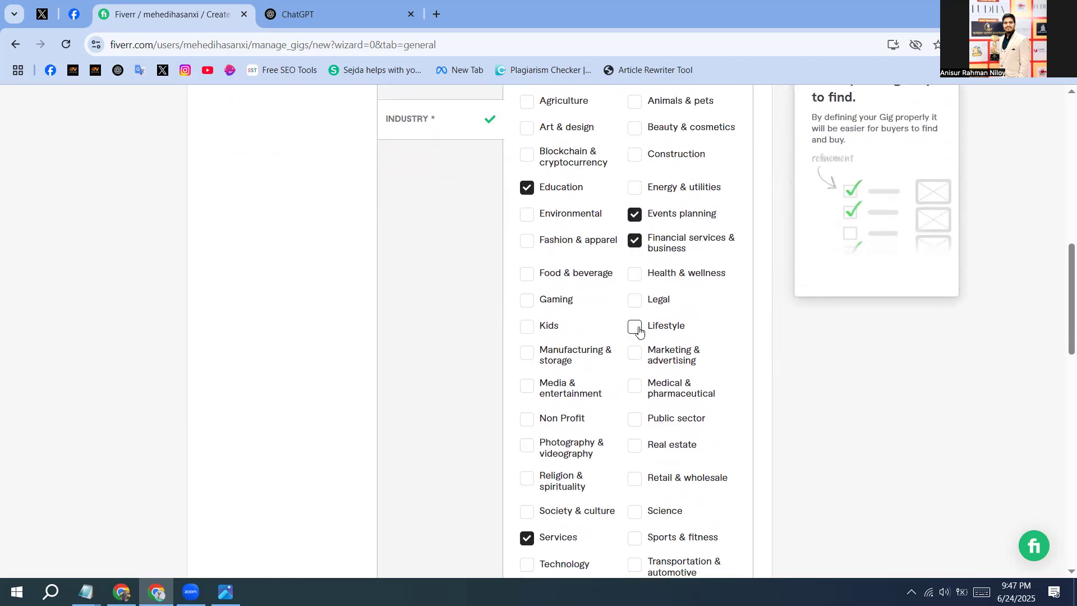
left_click(526, 354)
left_click(527, 353)
left_click(634, 357)
Step: Save the gig overview, continue to Scope & Pricing, and dismiss the stock media introduction there
scroll(451, 364, "down", 12)
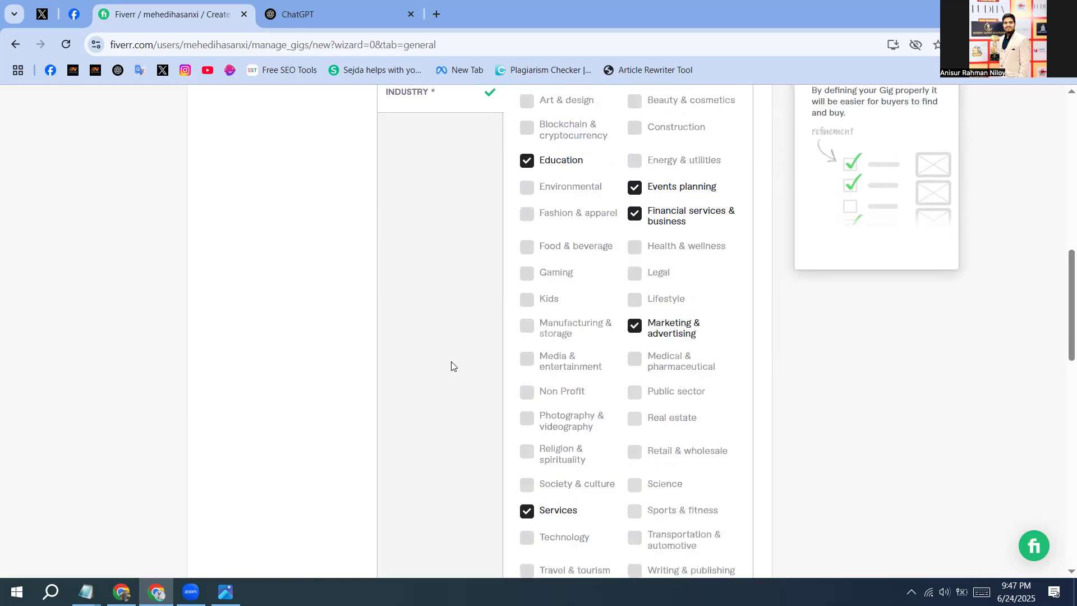
left_click(702, 279)
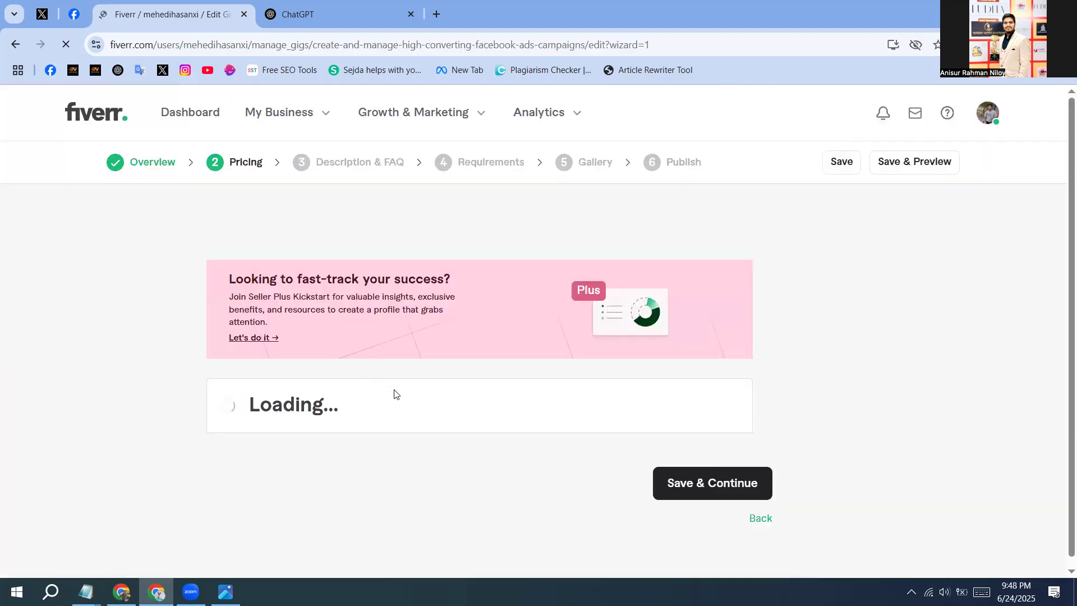
scroll(395, 391, "up", 5)
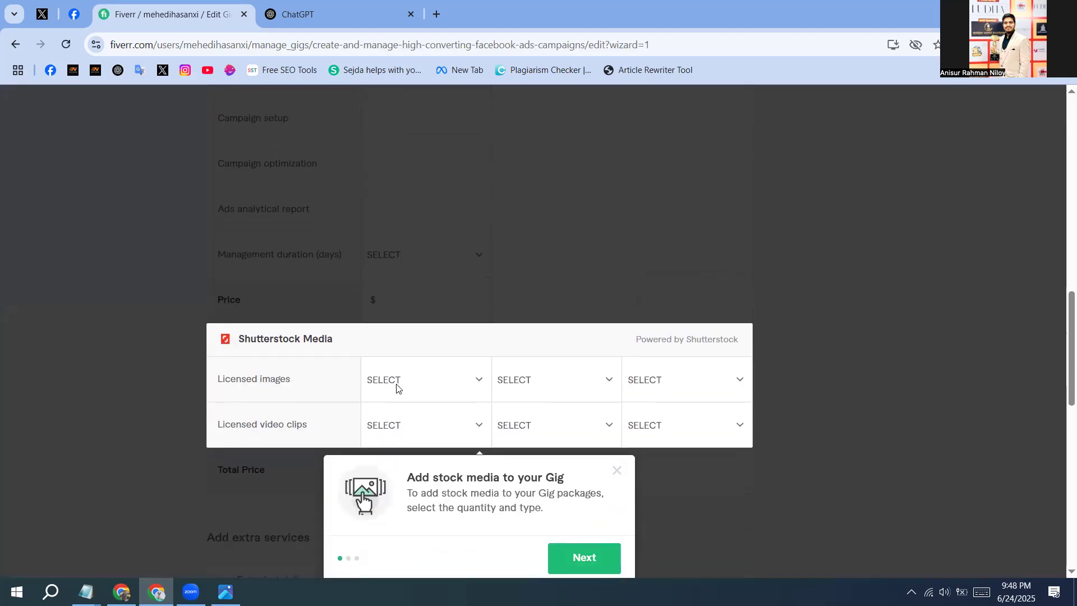
scroll(651, 371, "down", 1)
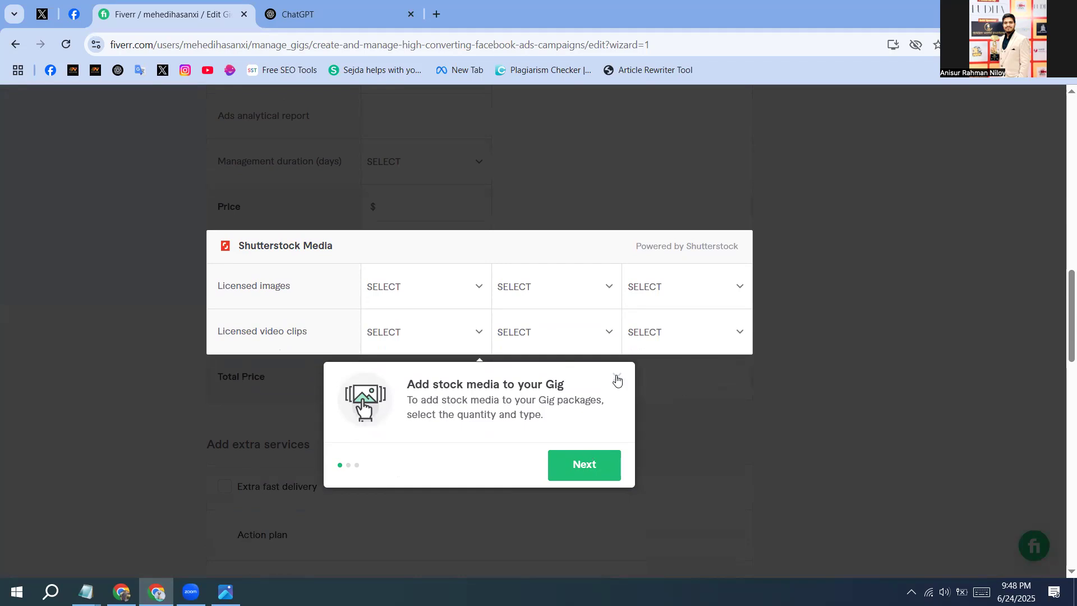
left_click(617, 381)
scroll(445, 385, "up", 5)
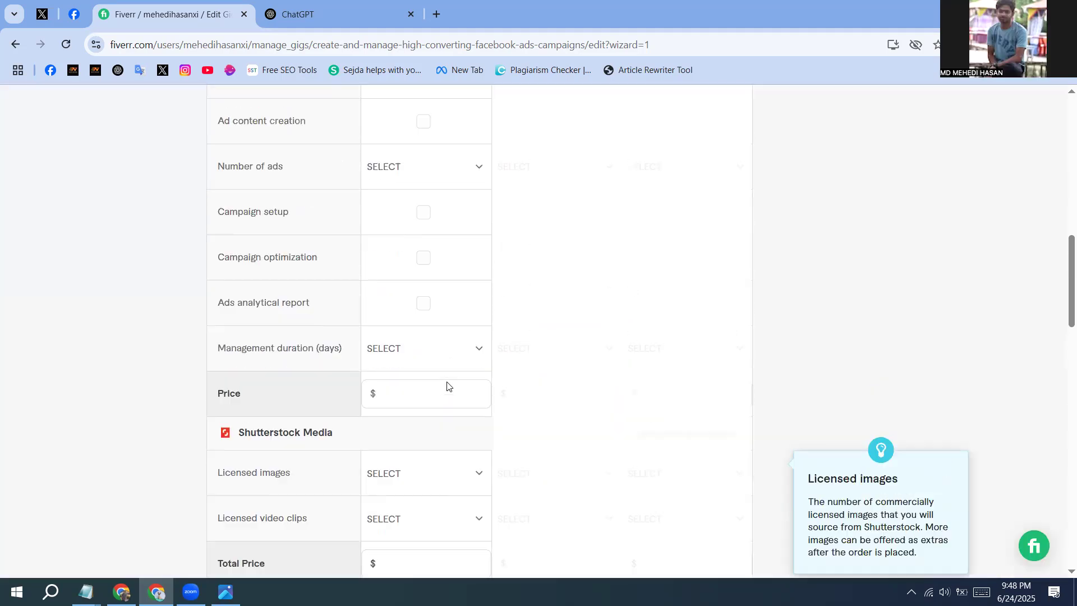
scroll(447, 385, "up", 6)
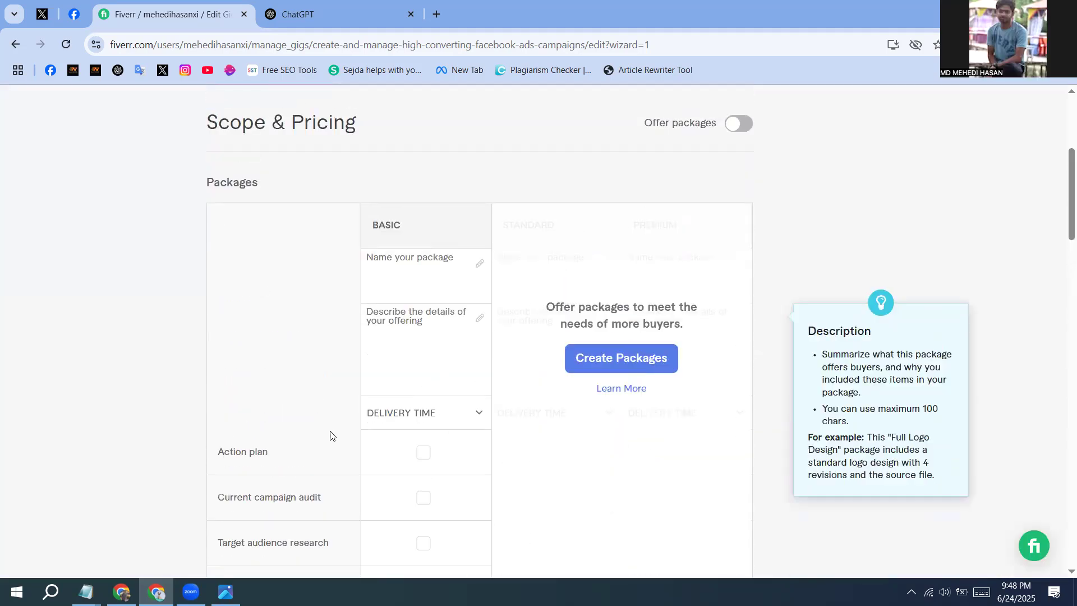
Step: Switch to the Kwork Facebook Ads listing in the other Chrome window and examine its Basic, Standard and Premium packages
left_click(121, 592)
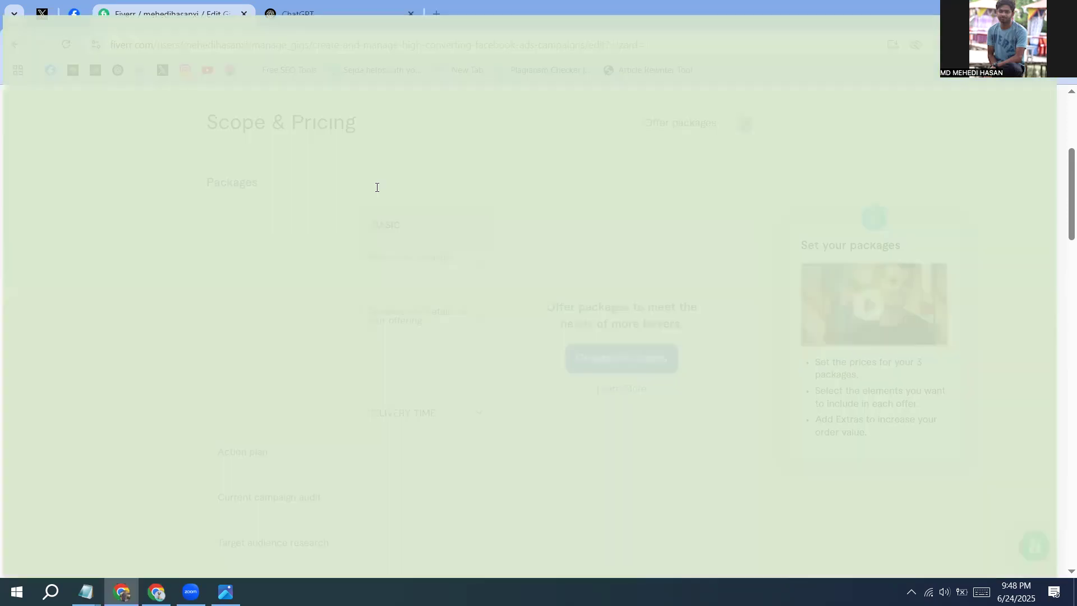
left_click(634, 14)
scroll(600, 308, "down", 10)
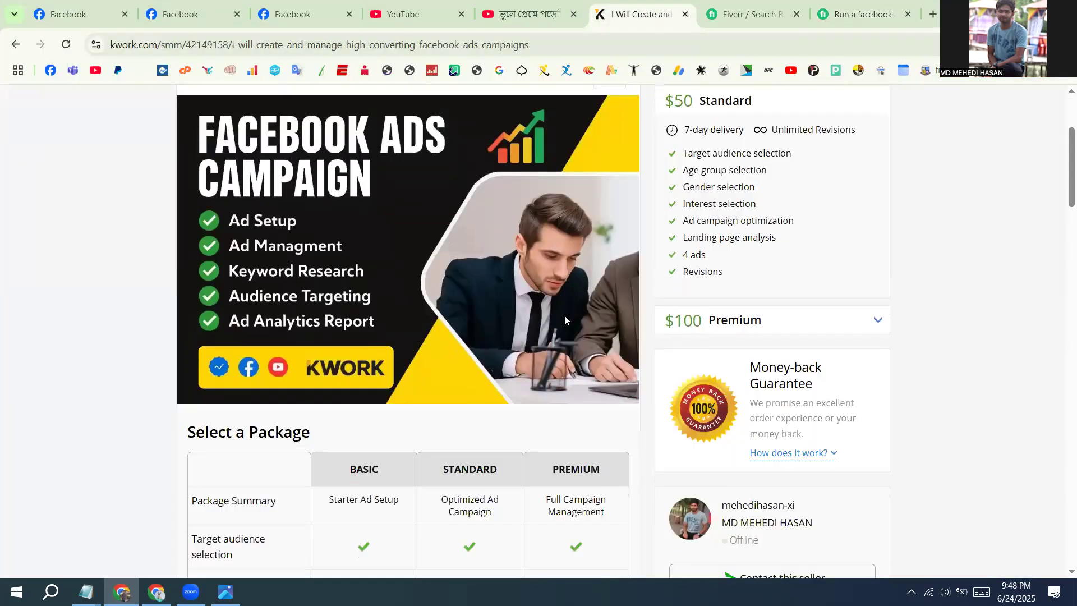
scroll(378, 442, "down", 1)
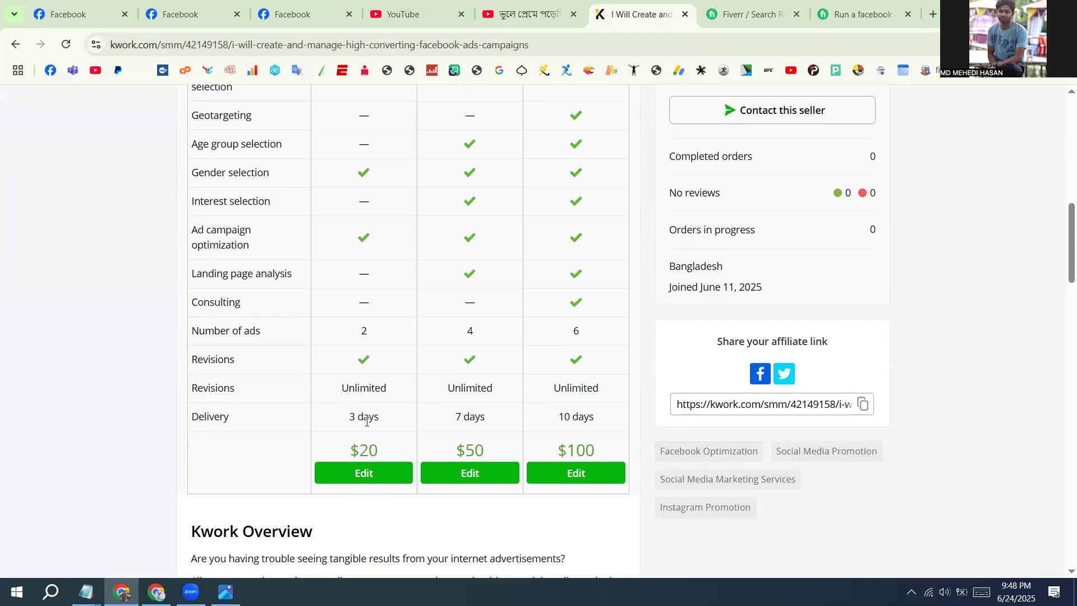
scroll(379, 426, "up", 2)
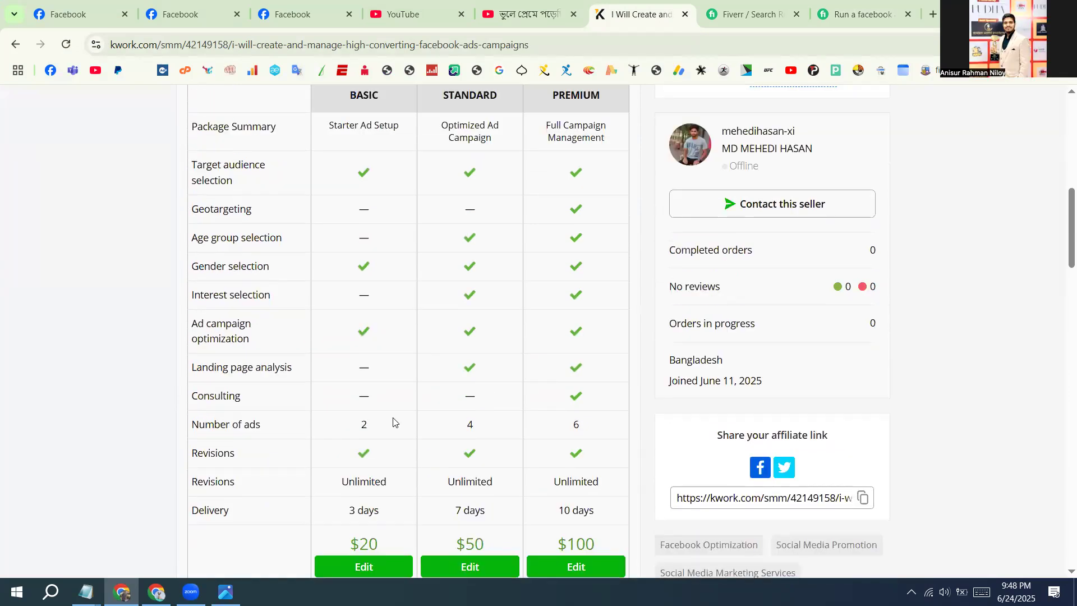
scroll(391, 420, "up", 4)
scroll(362, 419, "up", 6)
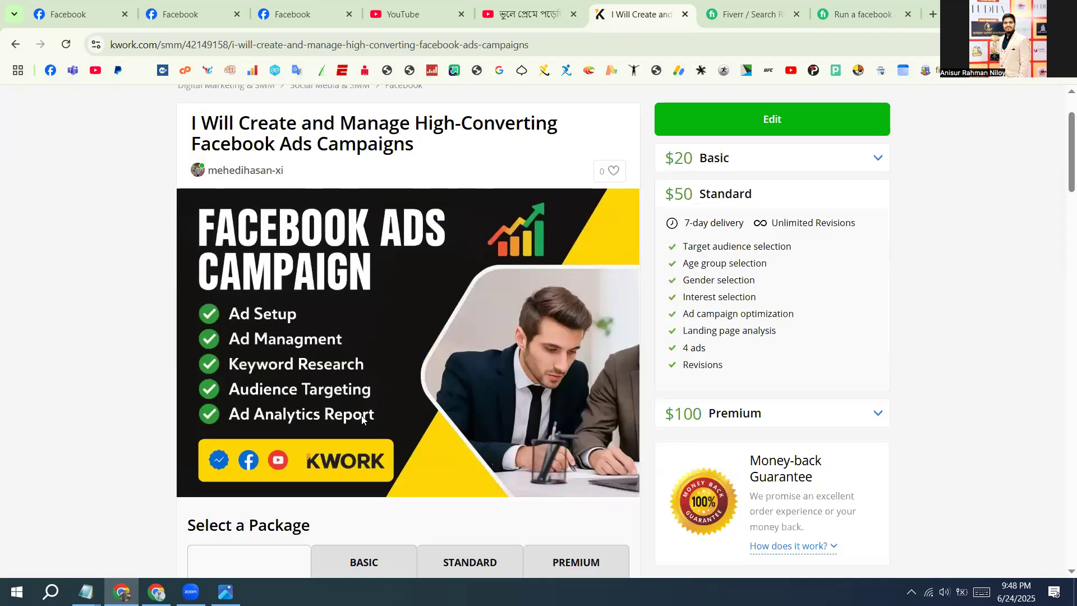
scroll(362, 419, "down", 2)
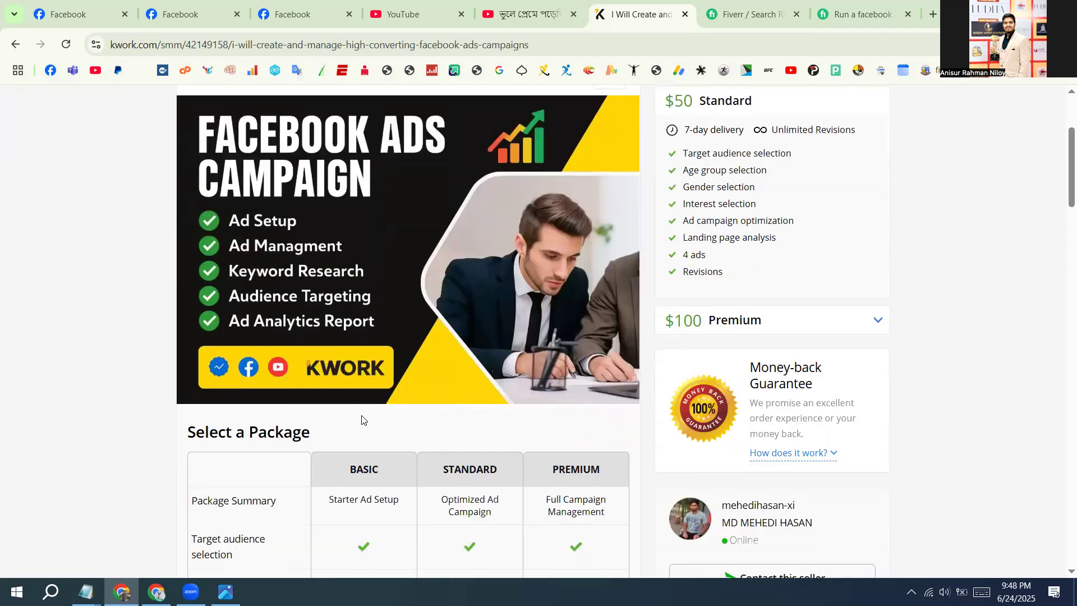
Step: Review the package comparison table on the Kwork listing, then return to the Fiverr gig editor and enable offering packages
scroll(362, 420, "down", 2)
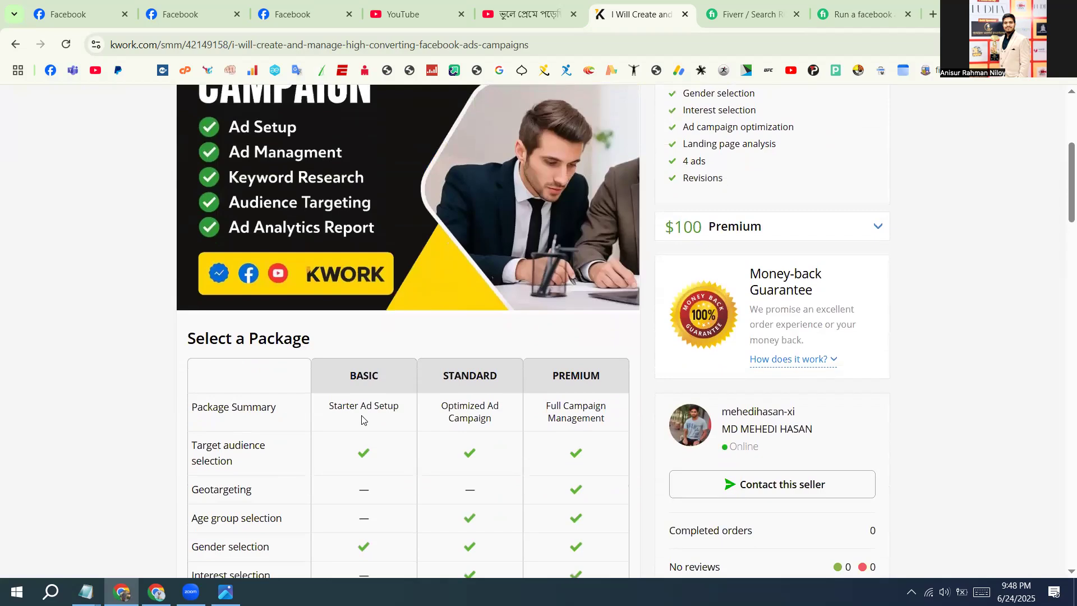
scroll(362, 419, "down", 2)
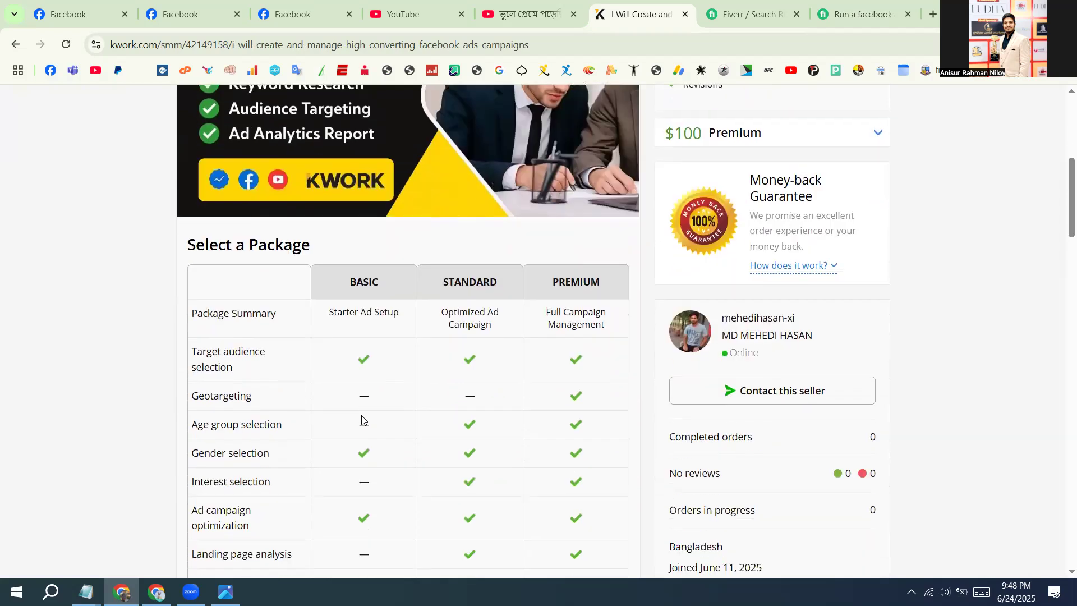
left_click(157, 591)
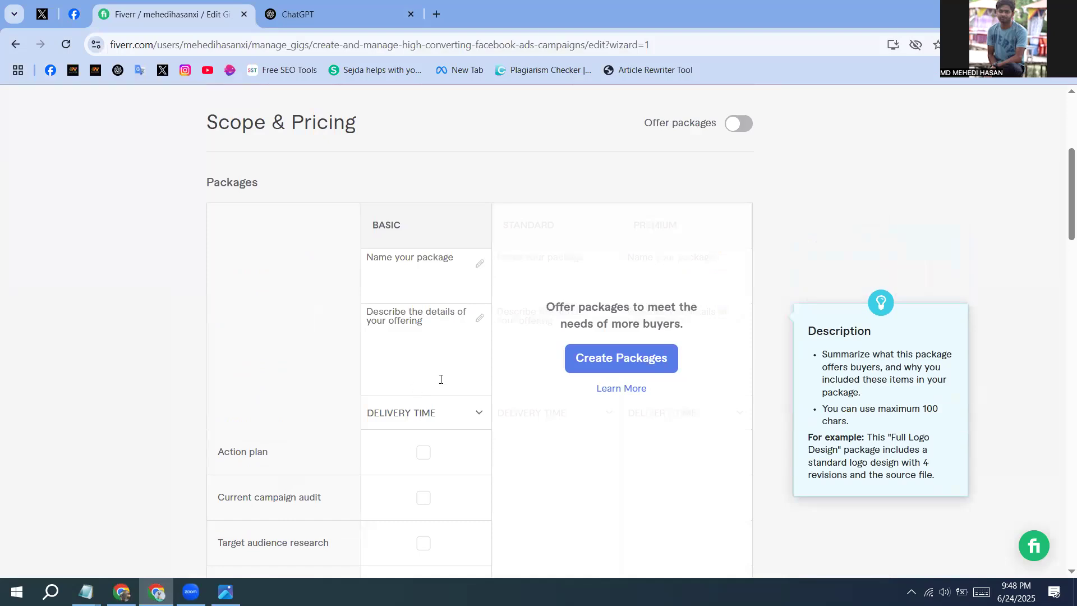
scroll(259, 356, "up", 2)
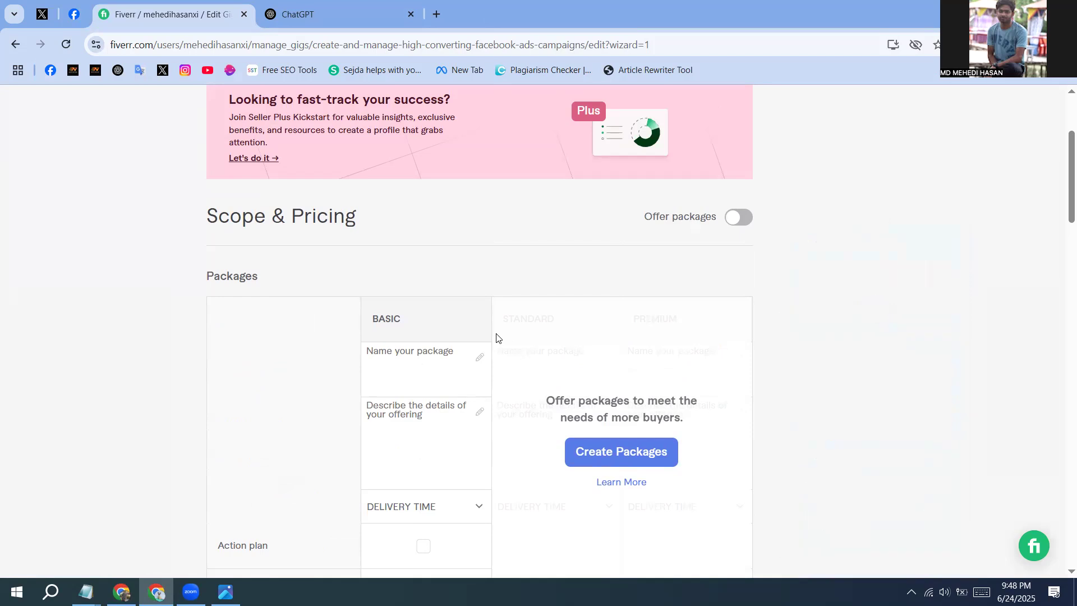
left_click(733, 227)
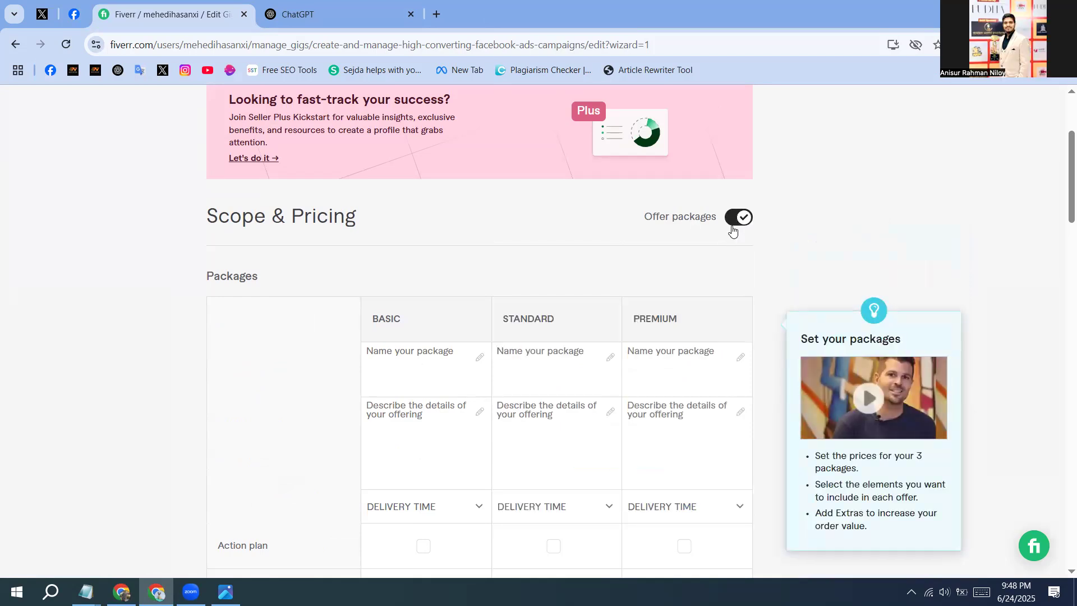
Step: Name the three gig packages Basic, Standard and Premium
left_click(418, 353)
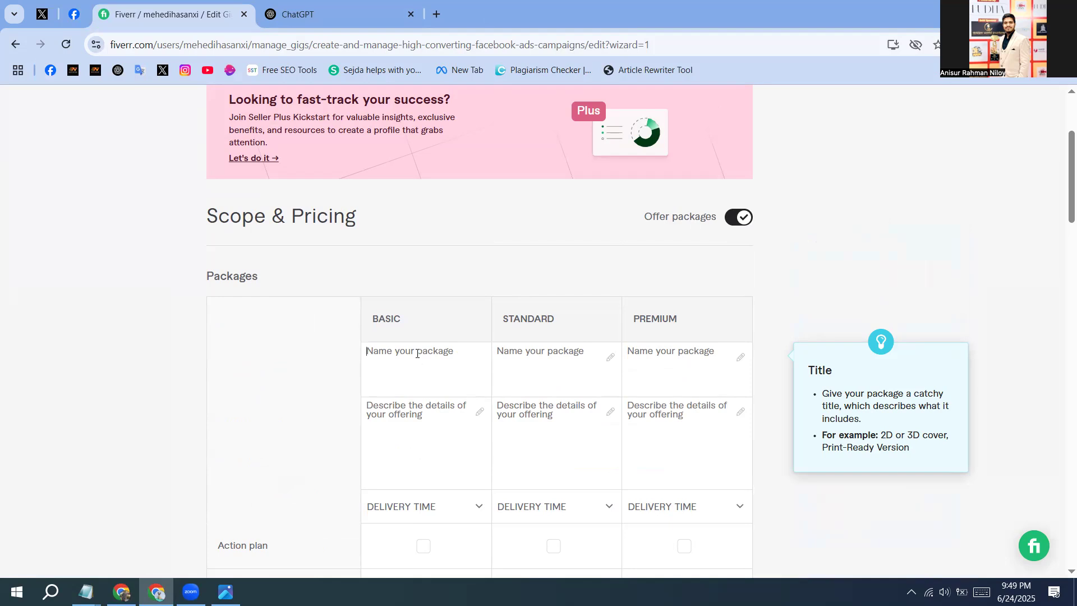
type("Basic")
left_click(544, 366)
type("Stabnd")
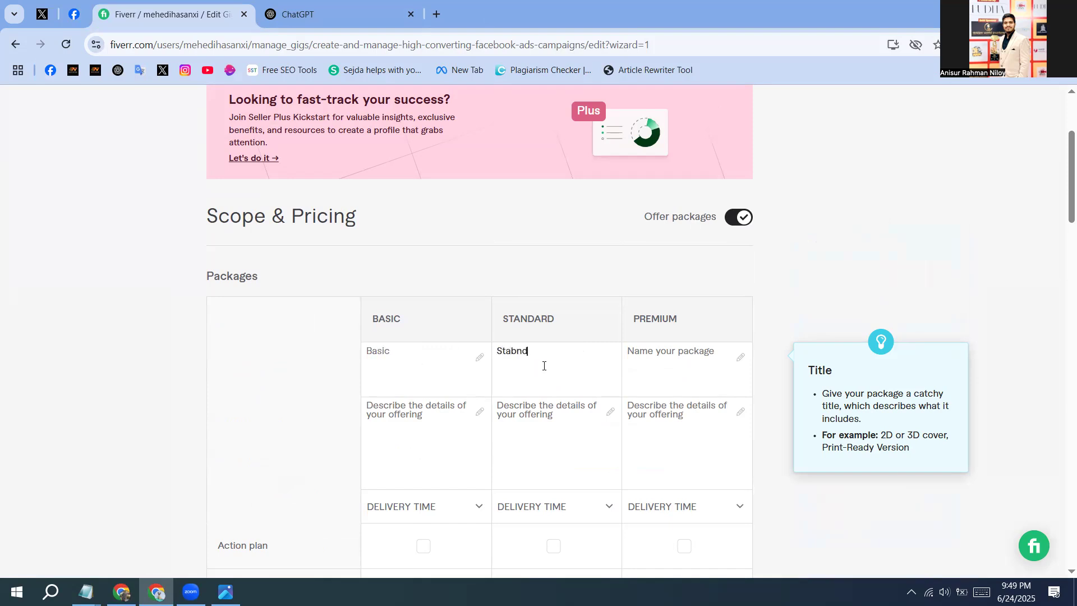
key("BackSpace")
type("ndard")
left_click(642, 364)
type("Premium")
left_click(449, 404)
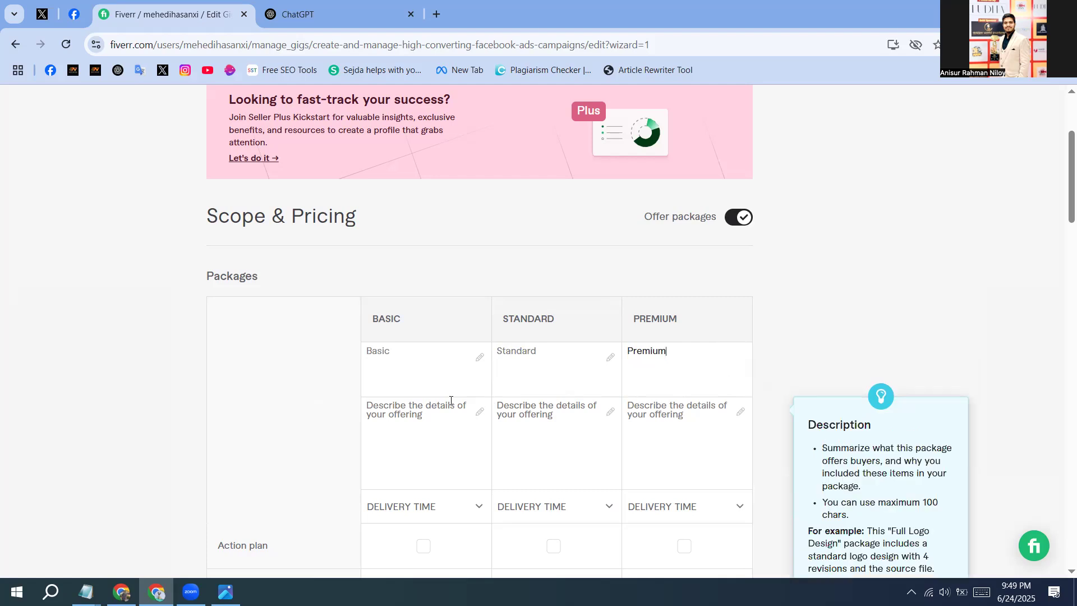
Step: Open the Fiverr seller profile in a new browser tab and switch the account to buying mode
left_click(435, 15)
type("fiverr.com/mehedihasanxi")
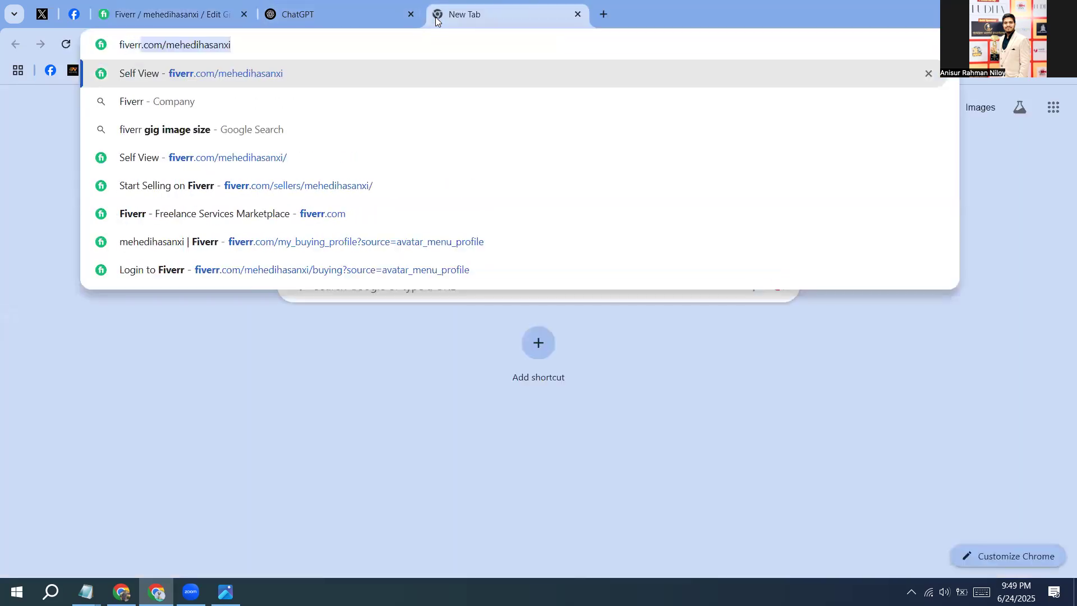
key("Return")
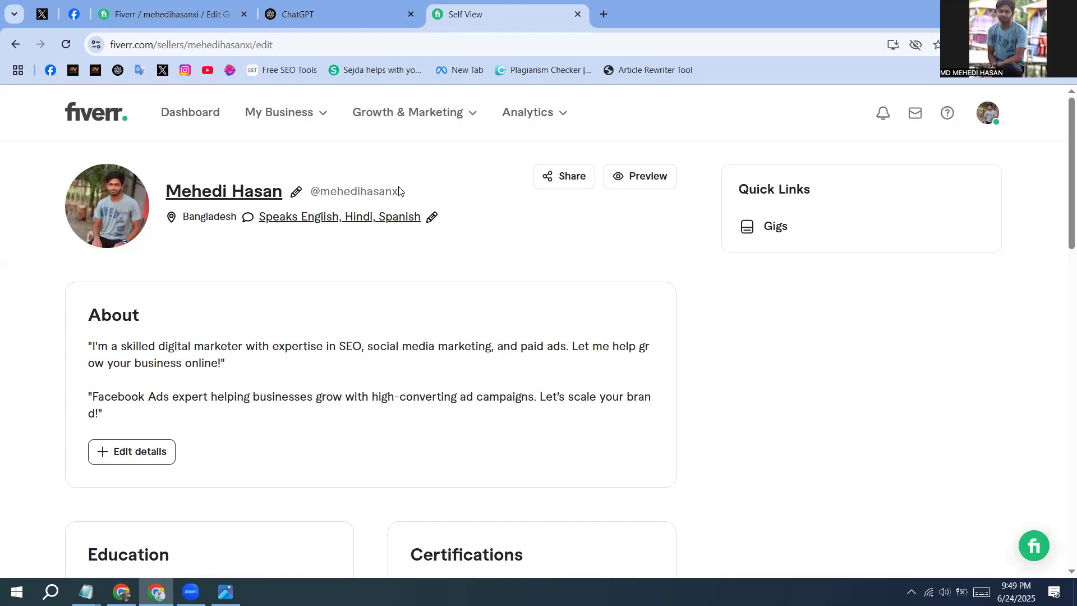
left_click(983, 115)
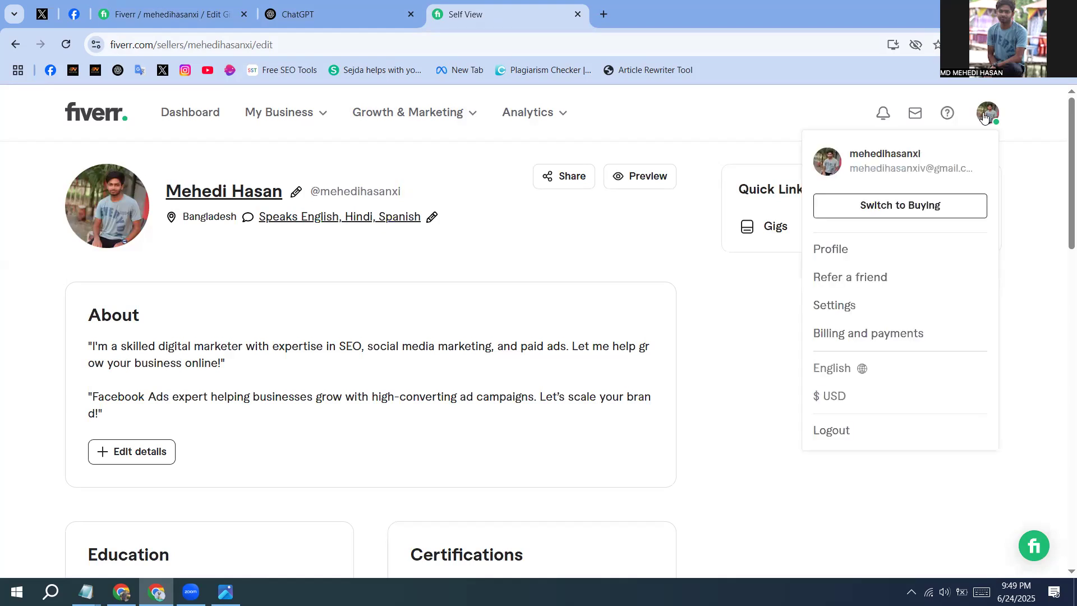
left_click(892, 207)
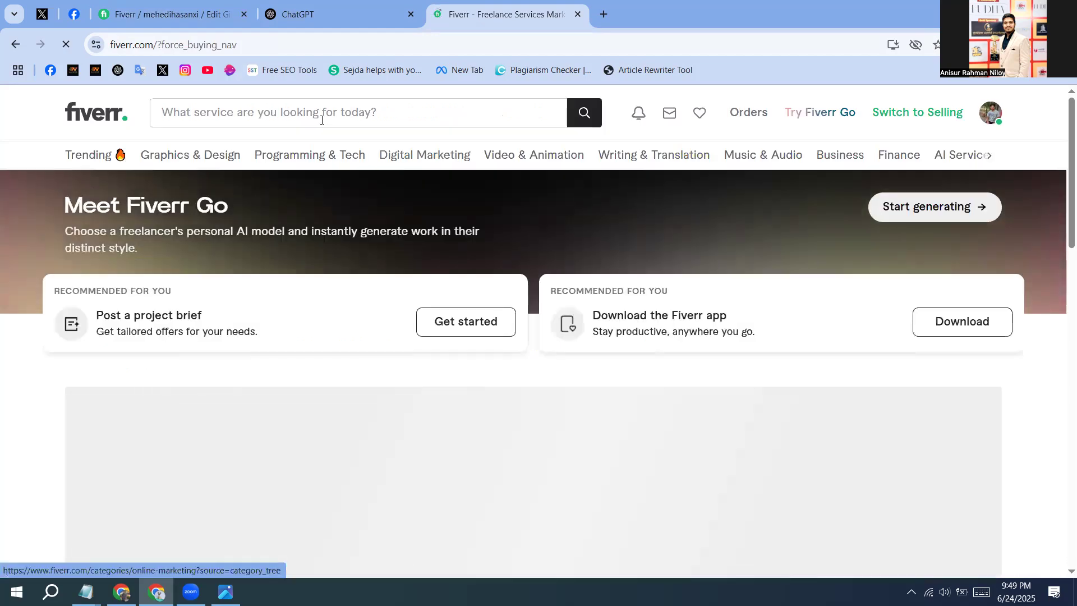
Step: Search Fiverr's services for "facebook ads"
left_click(322, 120)
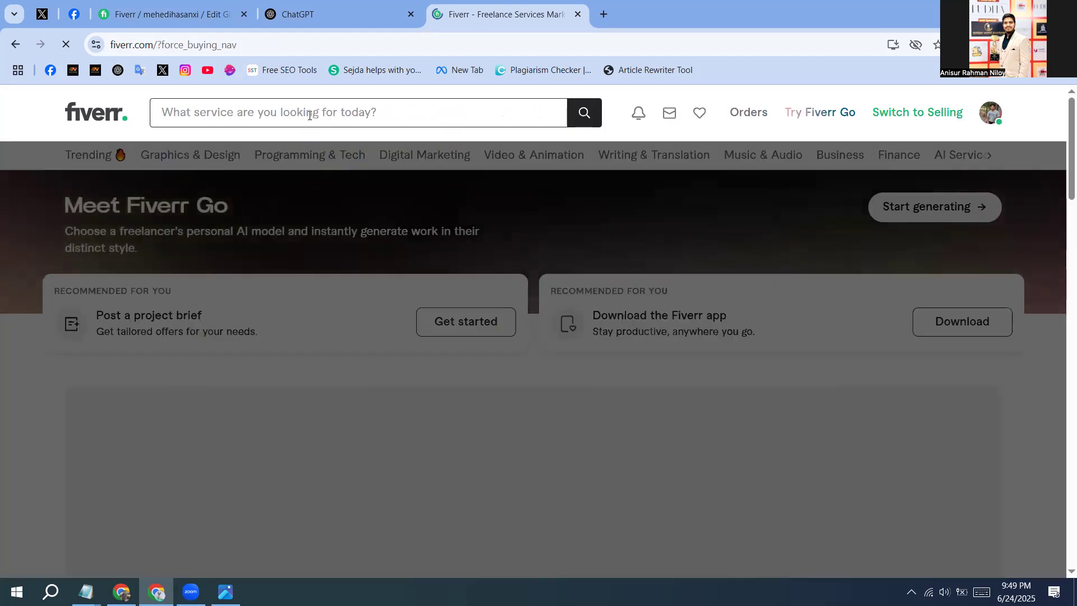
type("f")
key("BackSpace")
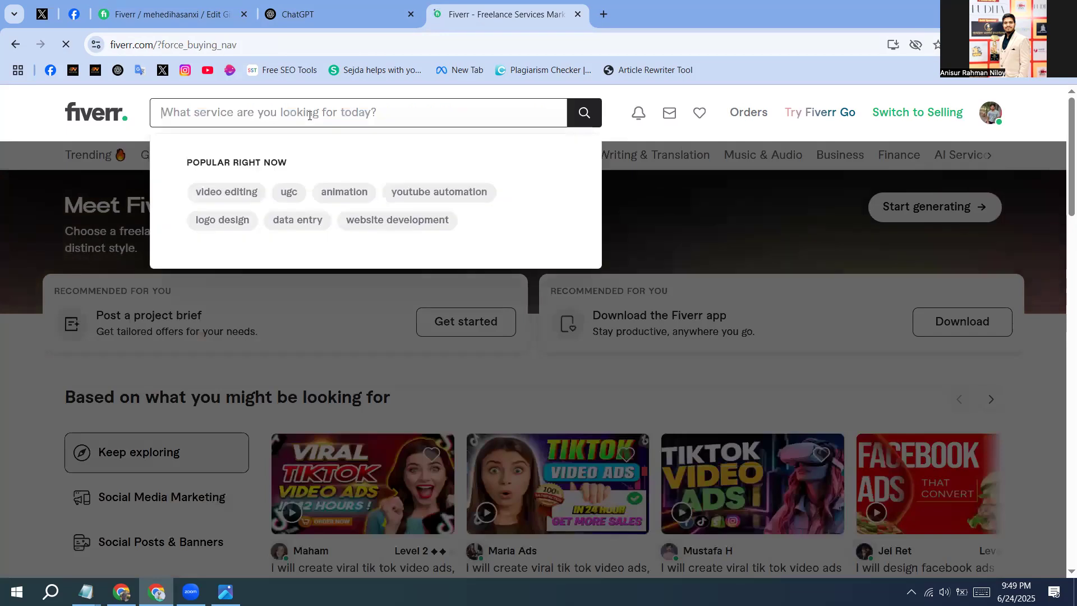
type("face")
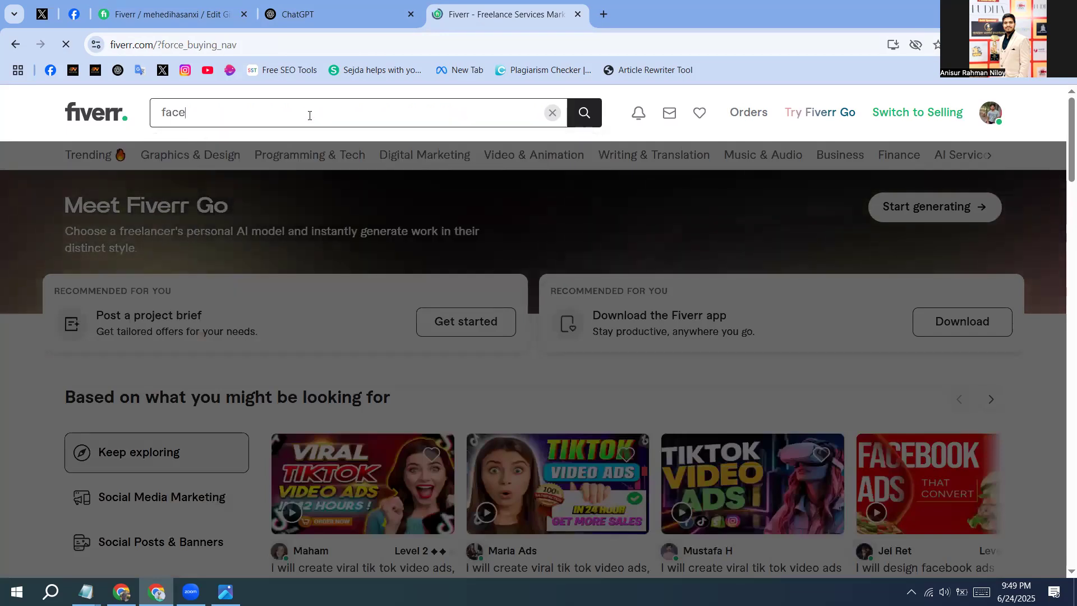
type("book ads")
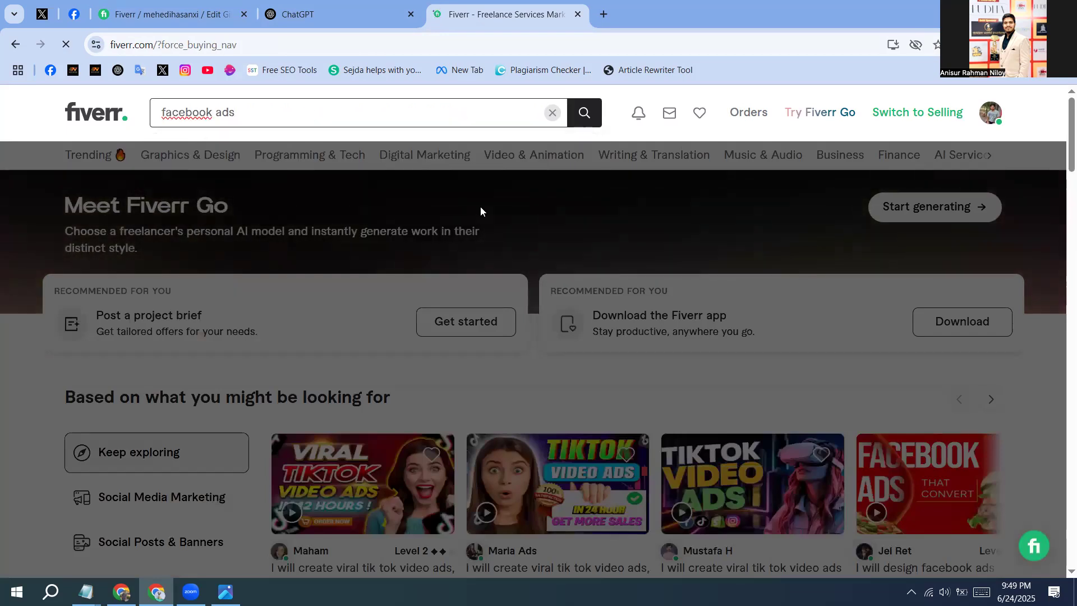
key("Return")
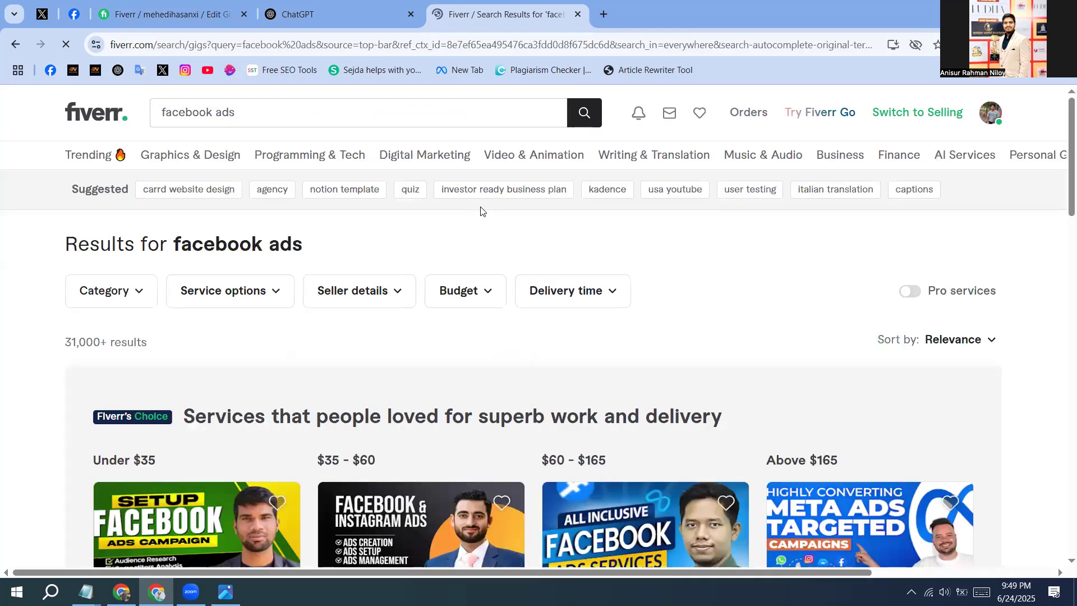
Step: Open the Facebook ads campaign gig in the $60 - $165 range and look over its description and Basic package
scroll(481, 211, "down", 2)
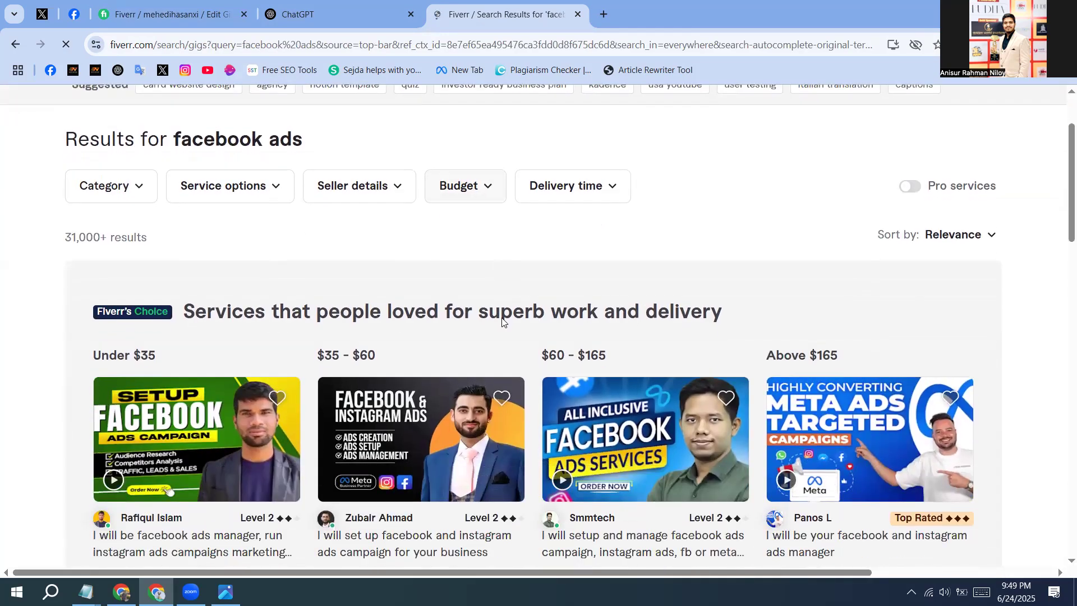
left_click(629, 538)
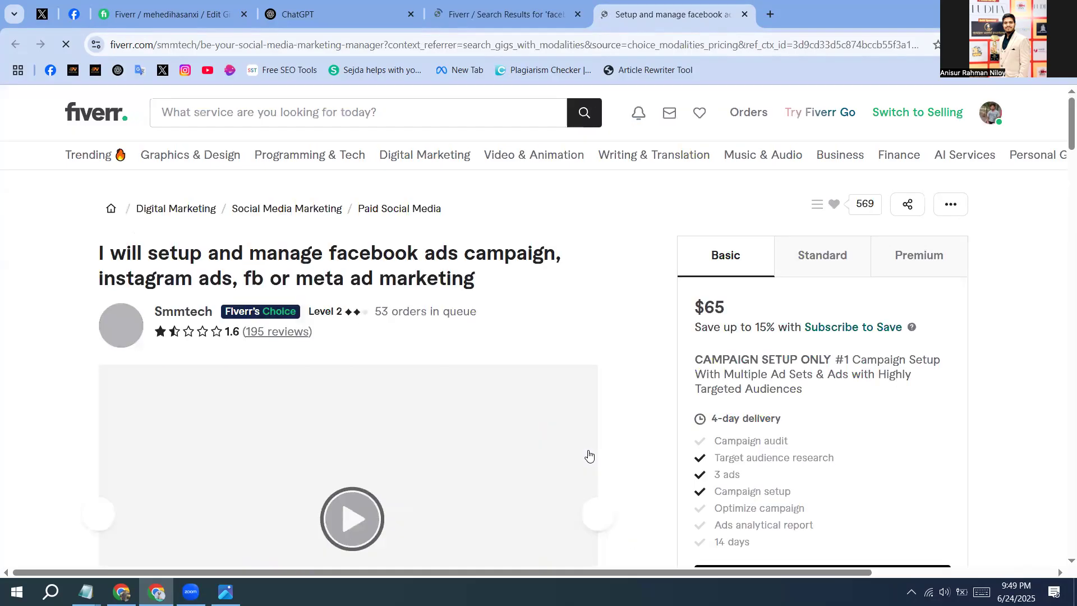
scroll(589, 455, "down", 6)
scroll(589, 455, "up", 5)
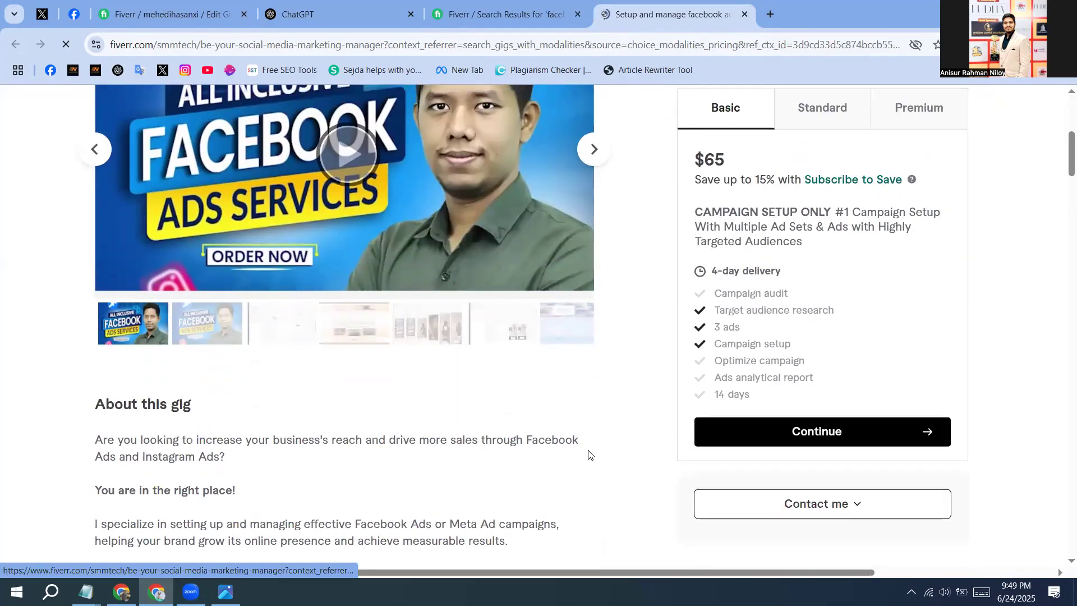
scroll(589, 456, "right", 1)
scroll(738, 396, "up", 2)
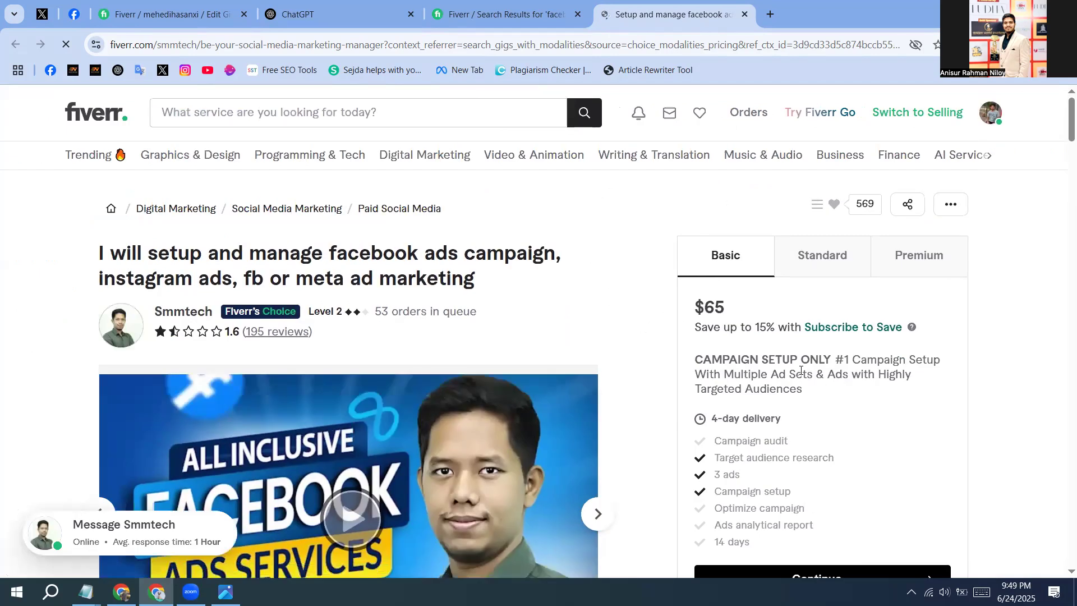
Step: Copy the Basic package's description text from the reference gig
triple_click(777, 369)
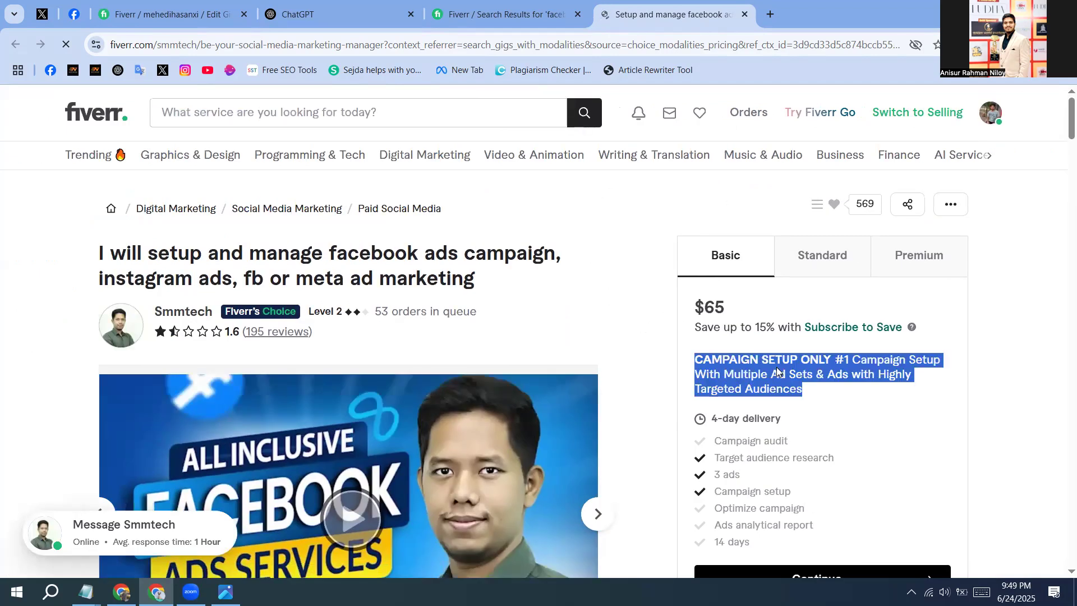
right_click(778, 370)
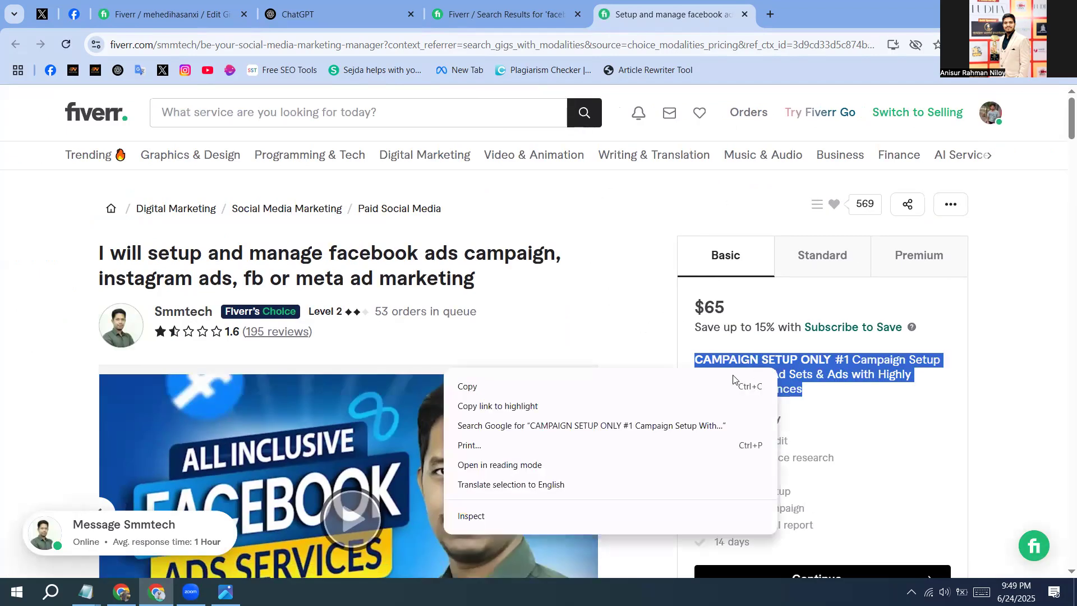
left_click(695, 386)
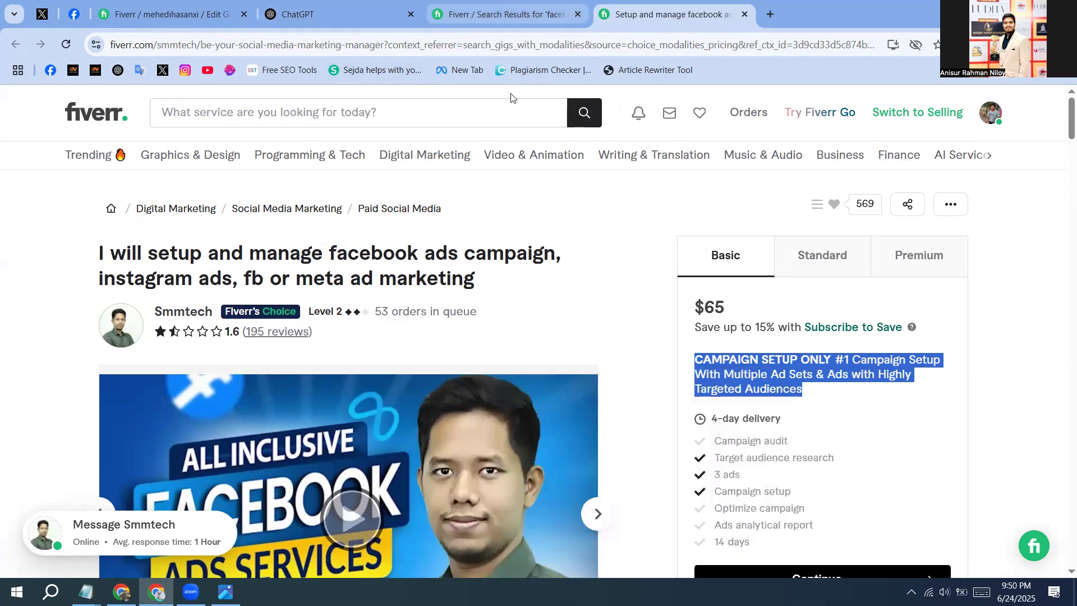
Step: Place the reference gig's browser tab directly beside the gig editor's tab and return to the editor
left_click(502, 18)
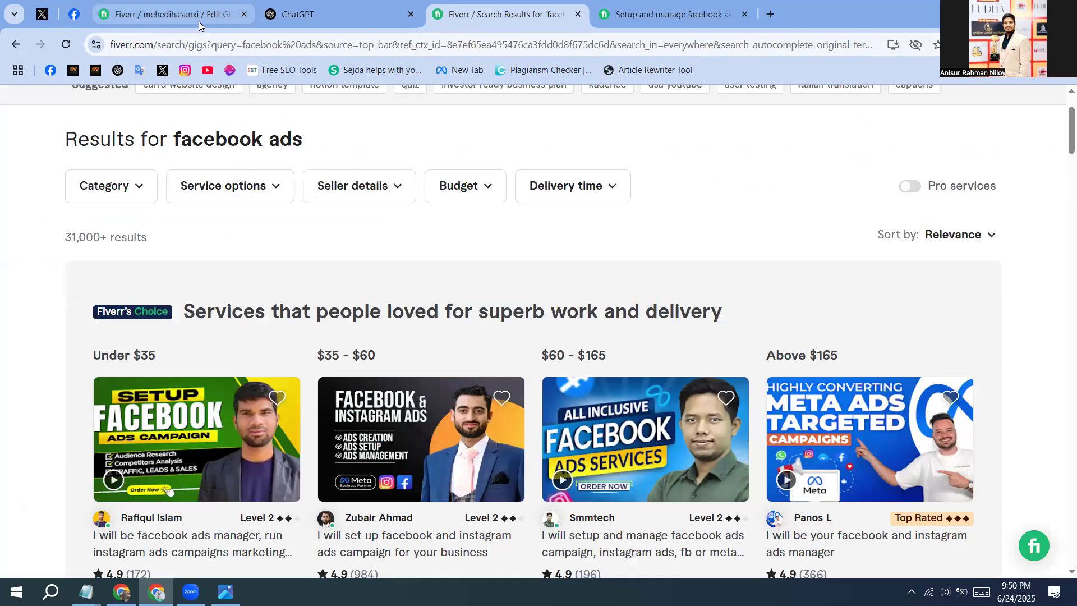
left_click(199, 21)
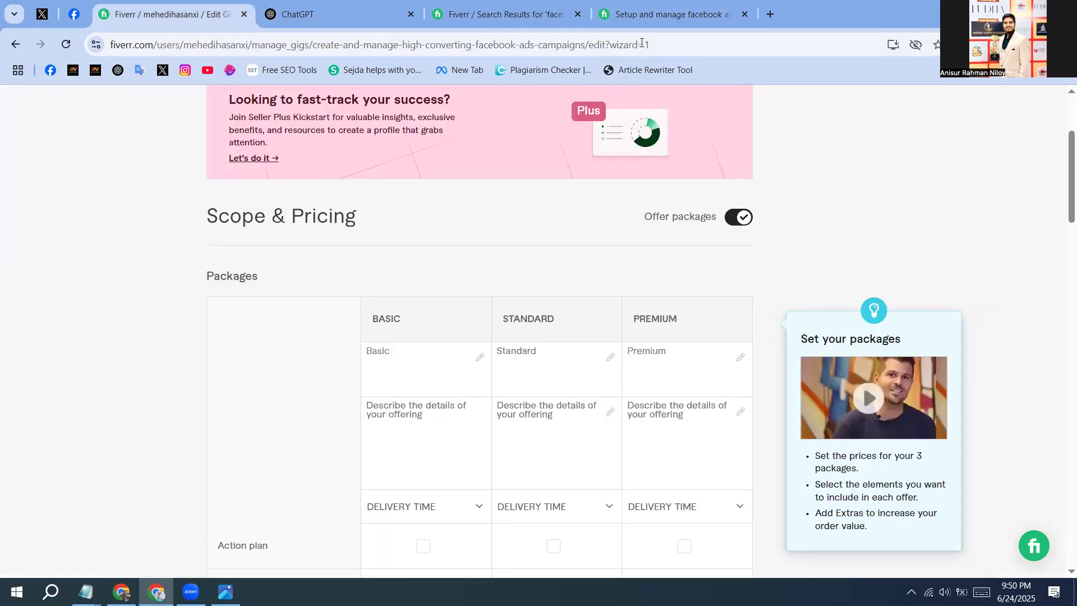
left_click(640, 20)
left_click_drag(498, 25, 304, 20)
left_click(208, 18)
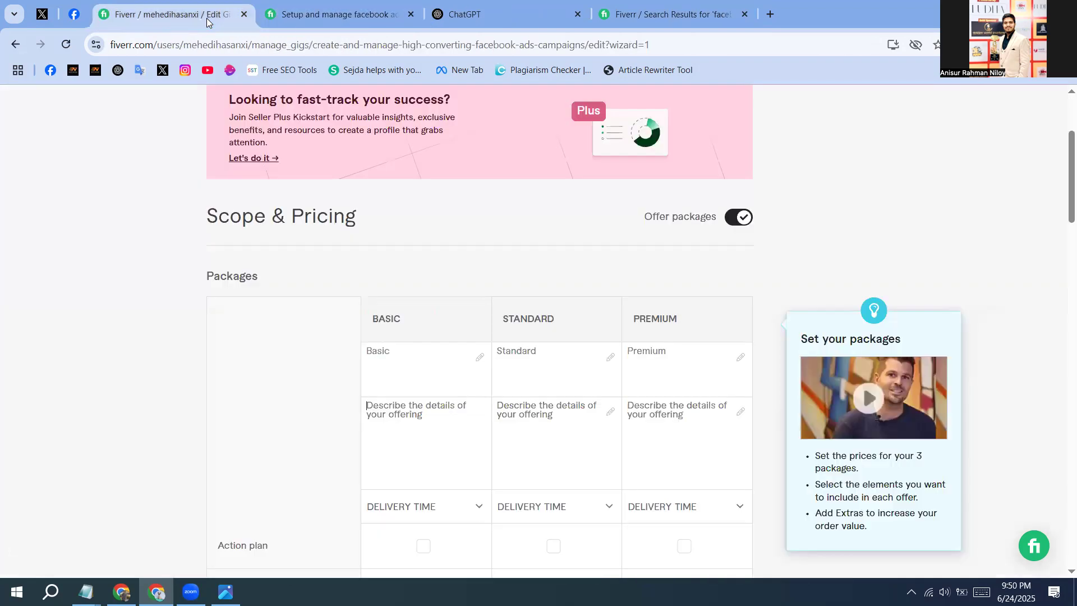
Step: Paste the copied "CAMPAIGN SETUP ONLY #1 Campaign Setup" text as the Basic package's description
left_click(459, 414)
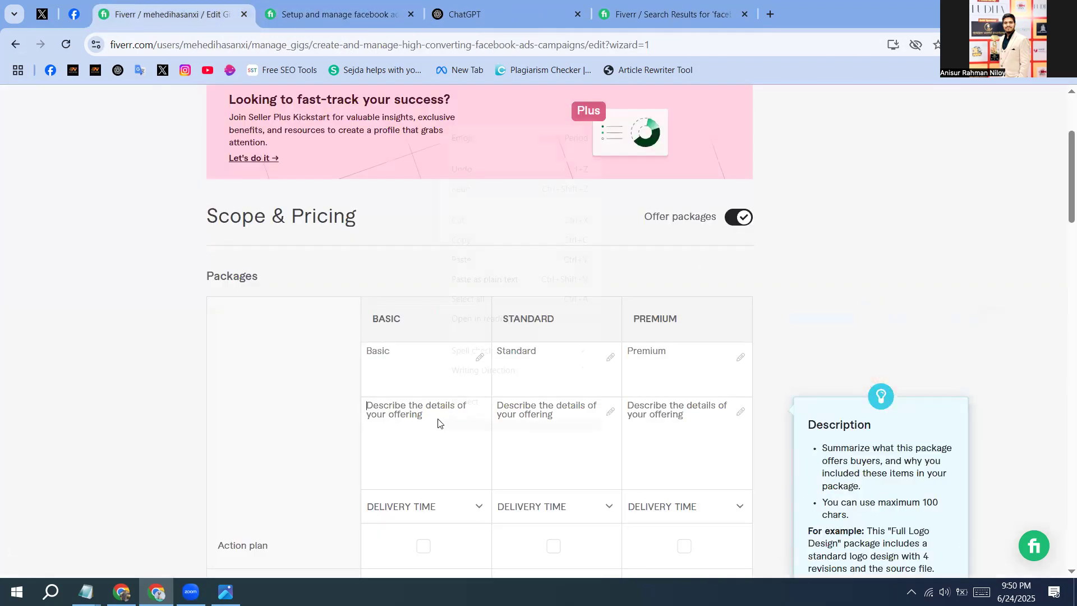
right_click(438, 419)
left_click(477, 258)
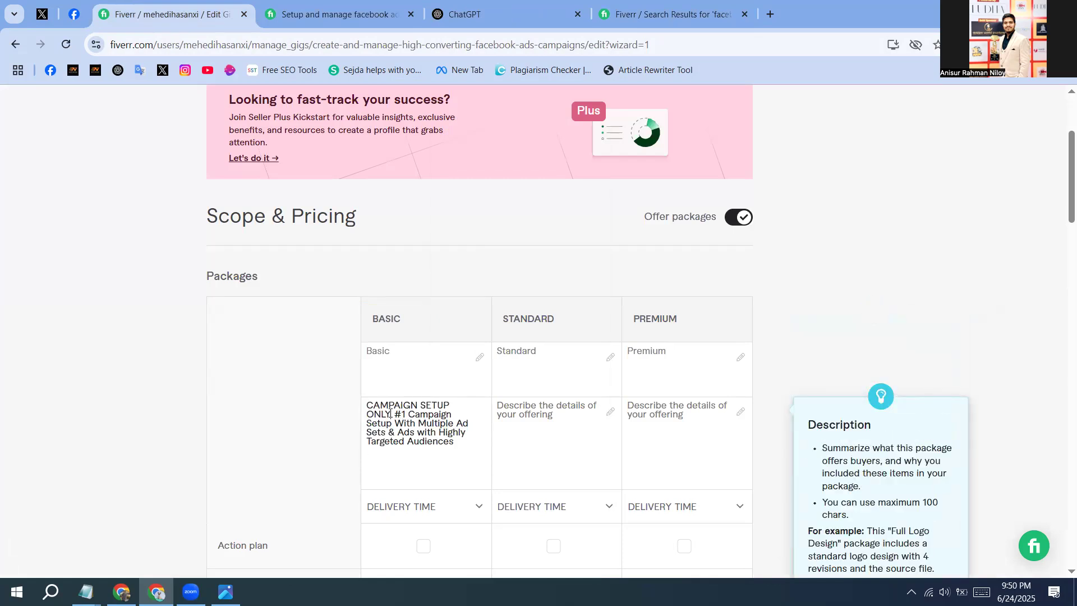
Step: Copy the reference gig's "TWO WEEK MANAGEMENT (OPTIMIZATION)" Standard package text into the Standard package's description
left_click(330, 18)
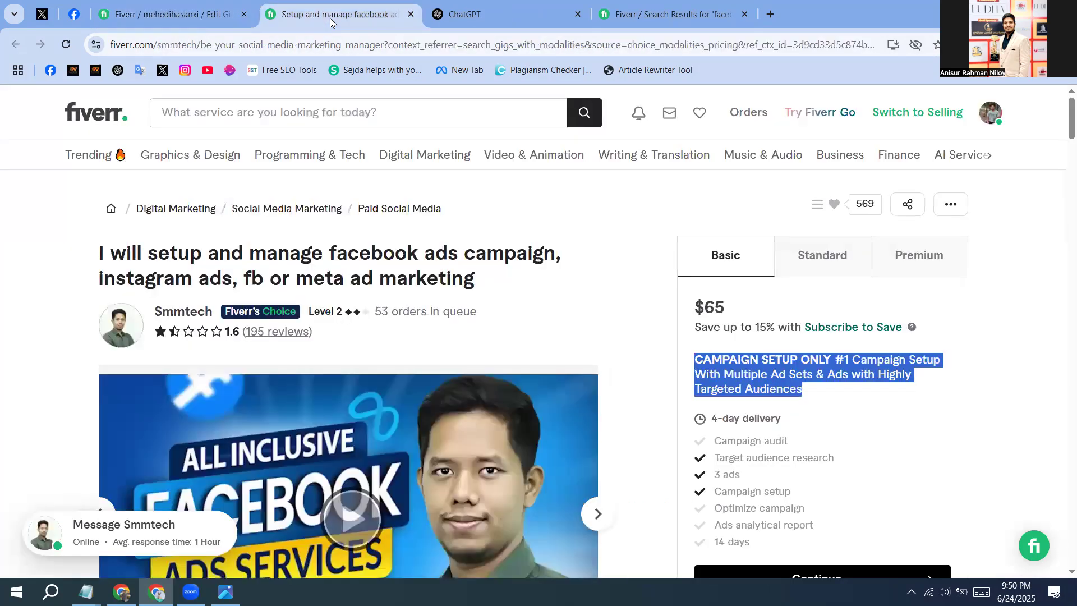
left_click(821, 264)
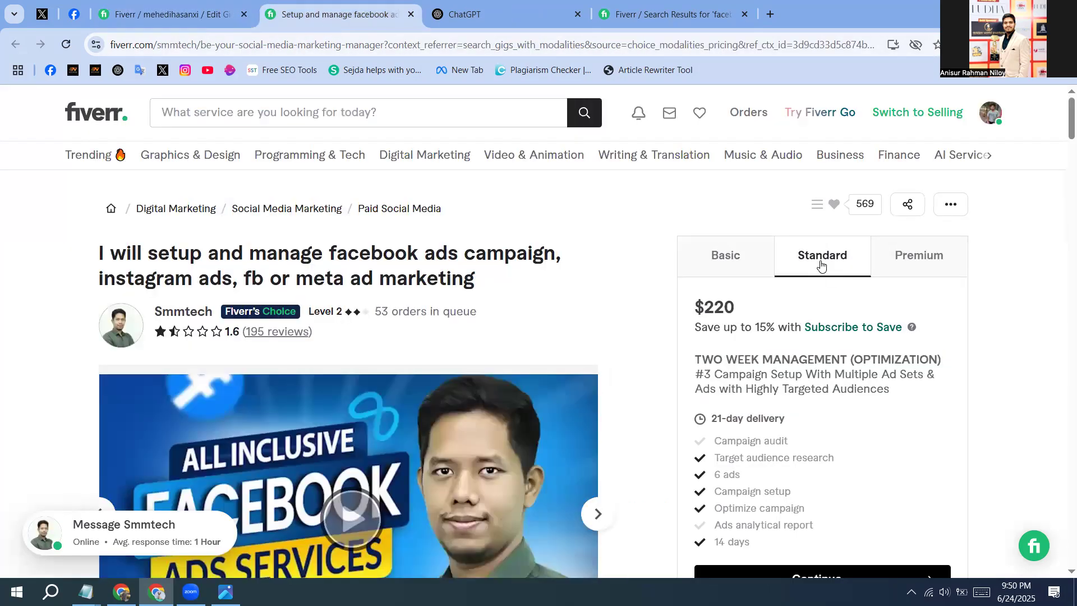
triple_click(816, 359)
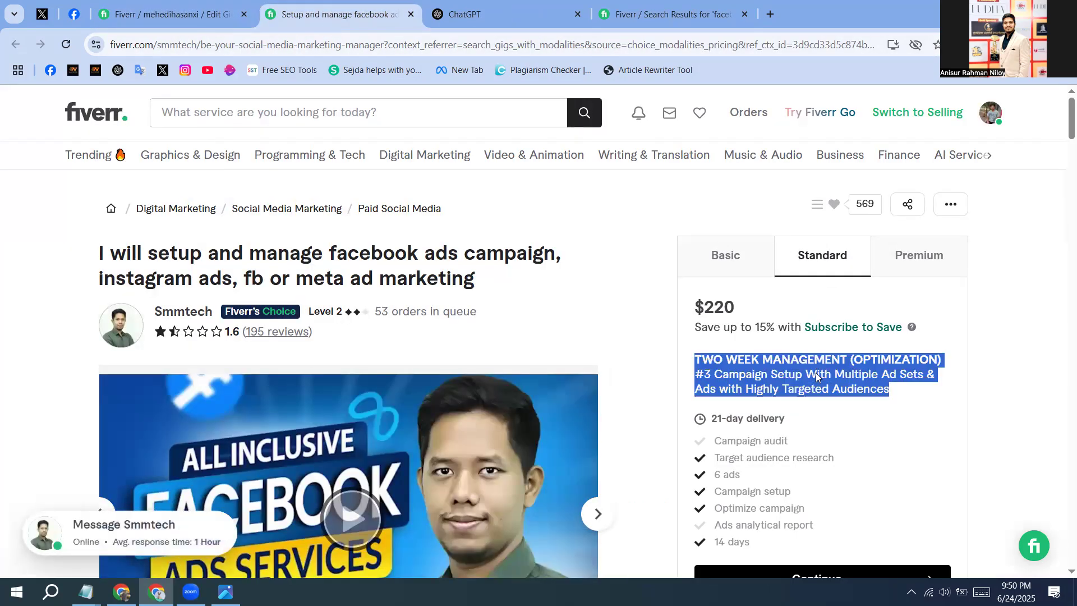
right_click(816, 372)
left_click(643, 401)
left_click(193, 21)
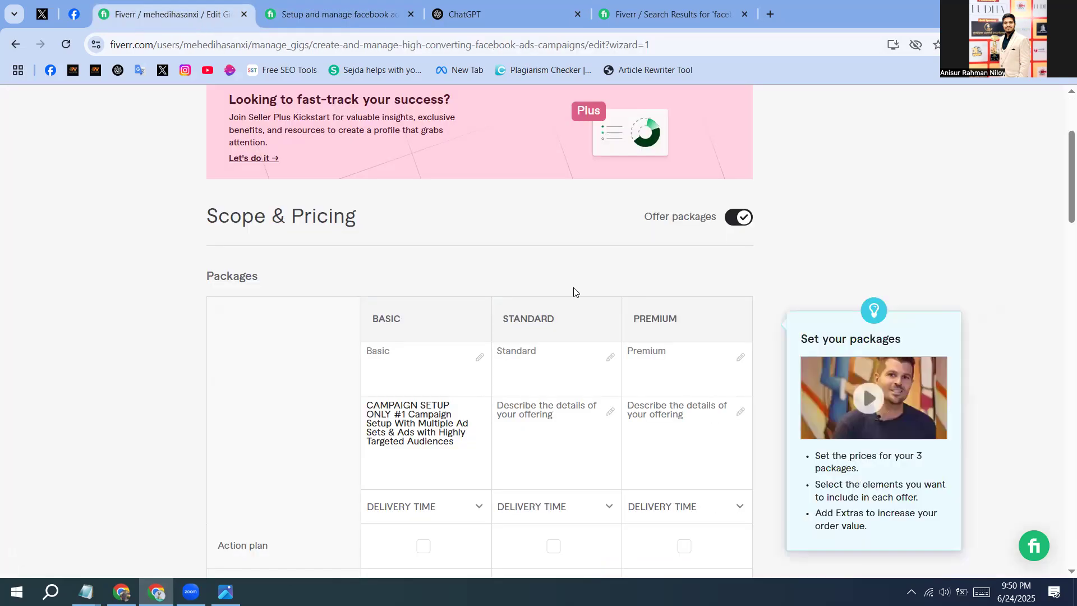
left_click(554, 404)
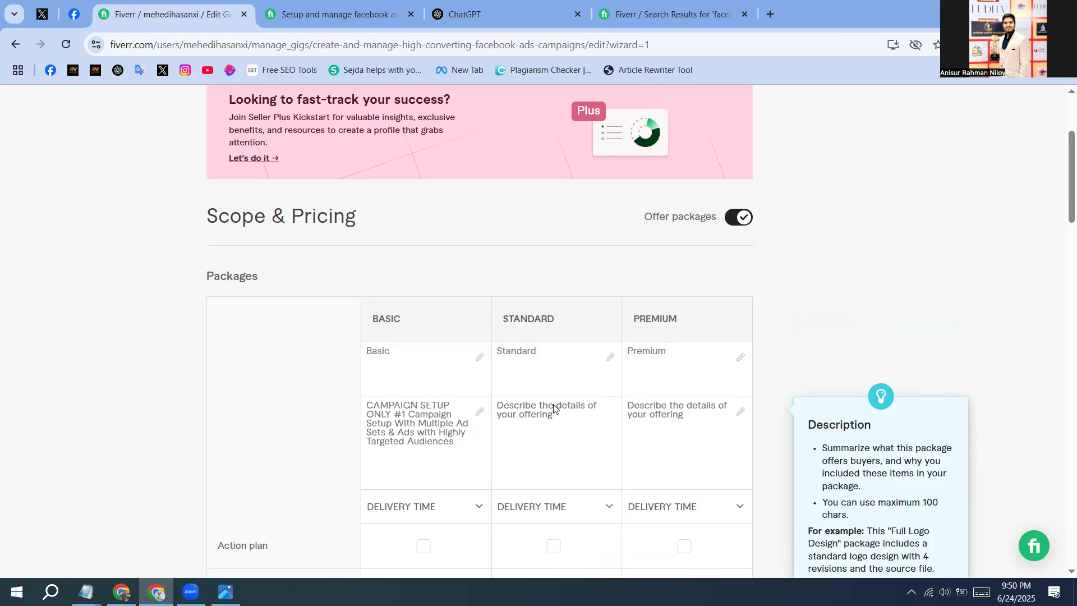
right_click(553, 404)
left_click(582, 245)
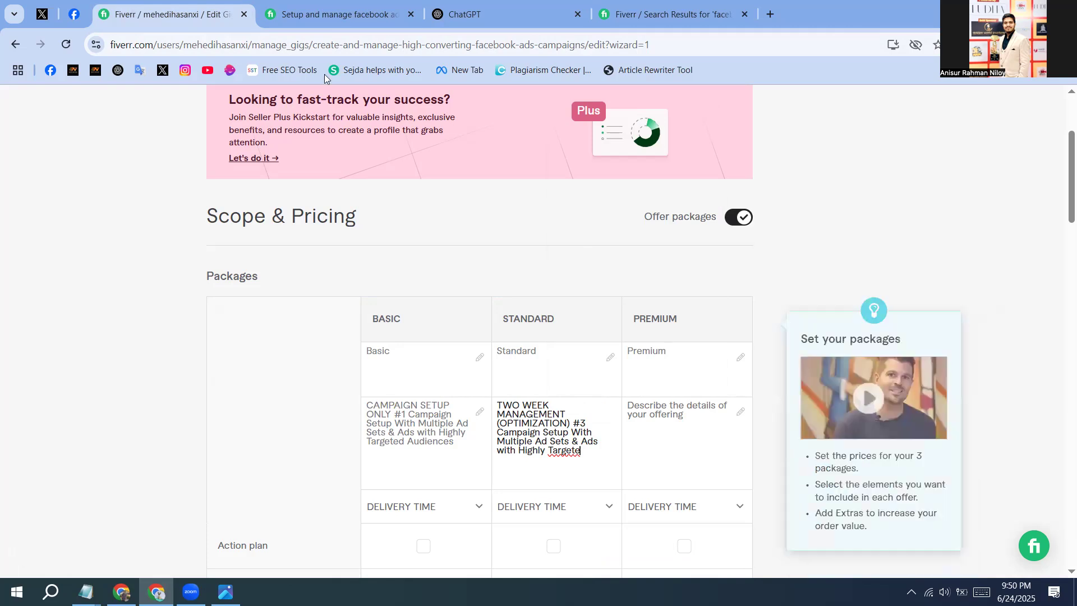
Step: Copy the reference gig's "1 MONTH MANAGEMENT (OPTIMIZATION)" Premium package text into the Premium package's description
left_click(304, 16)
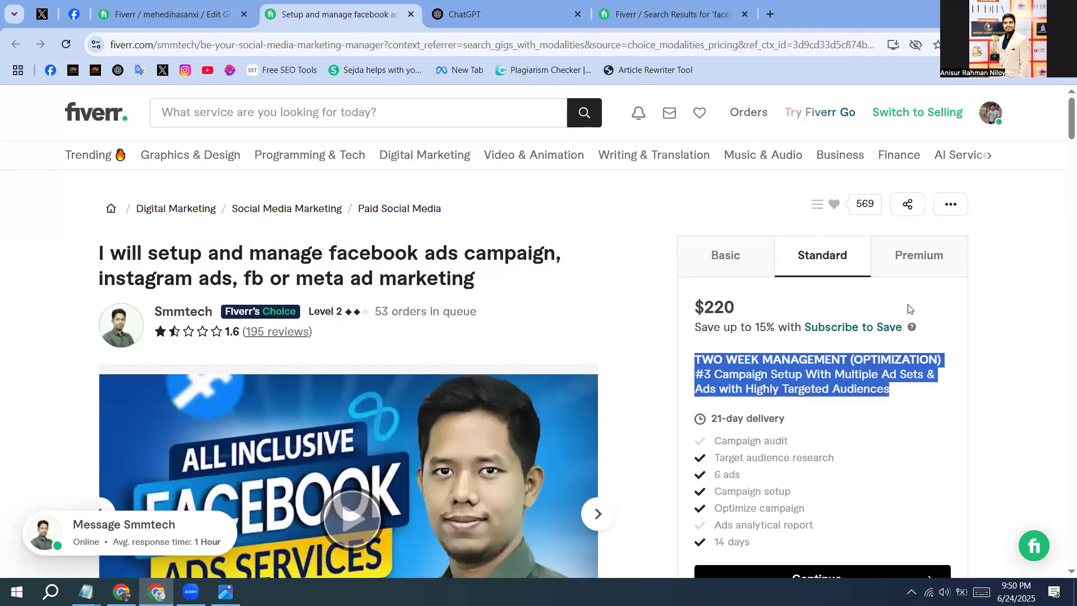
left_click(917, 261)
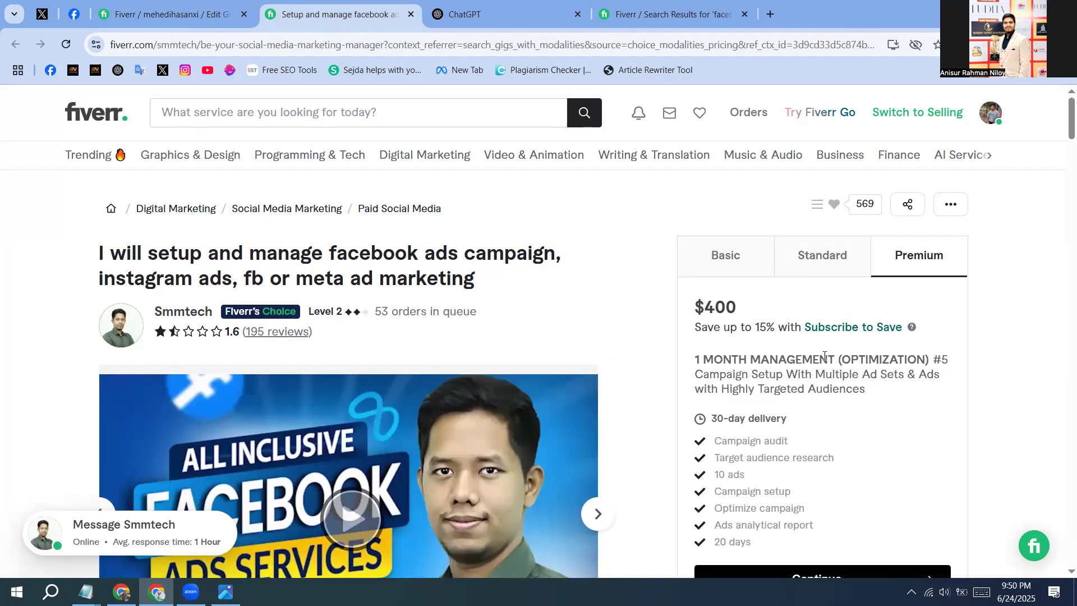
triple_click(778, 370)
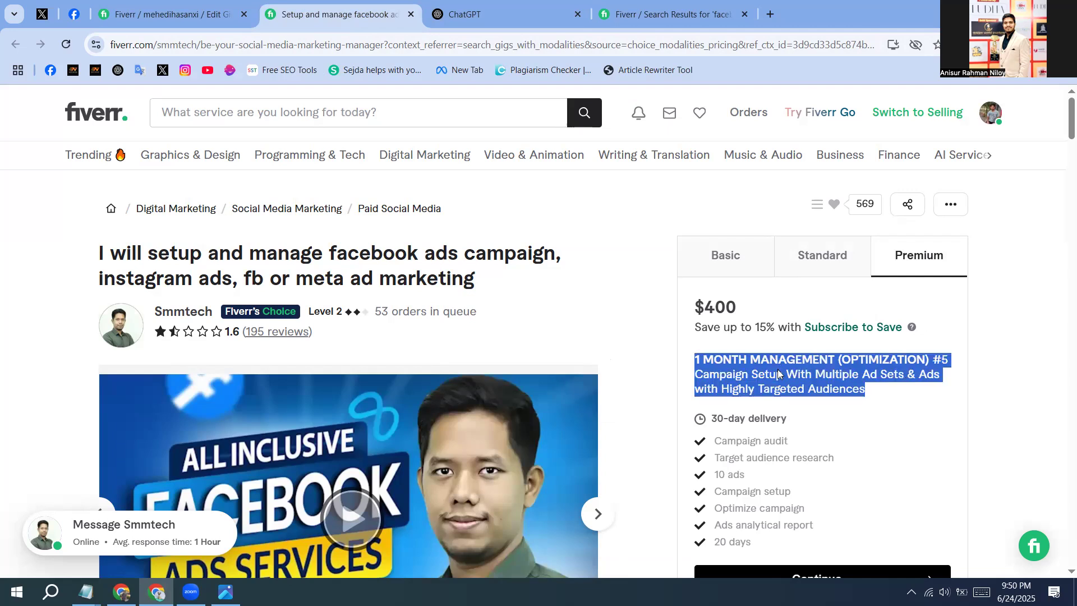
right_click(778, 369)
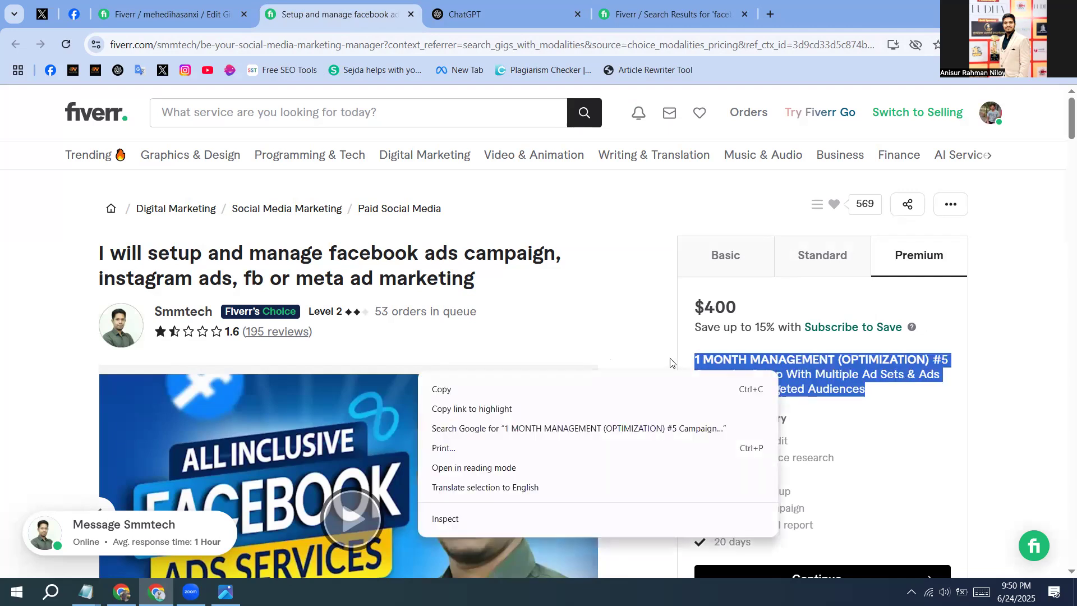
left_click(594, 393)
left_click(190, 20)
left_click(671, 426)
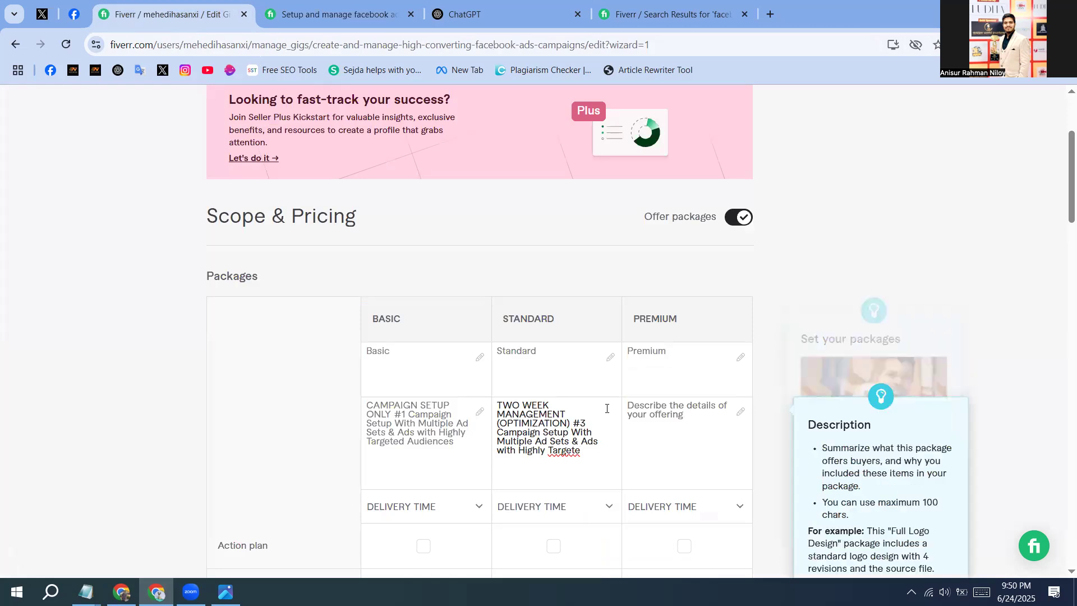
right_click(672, 425)
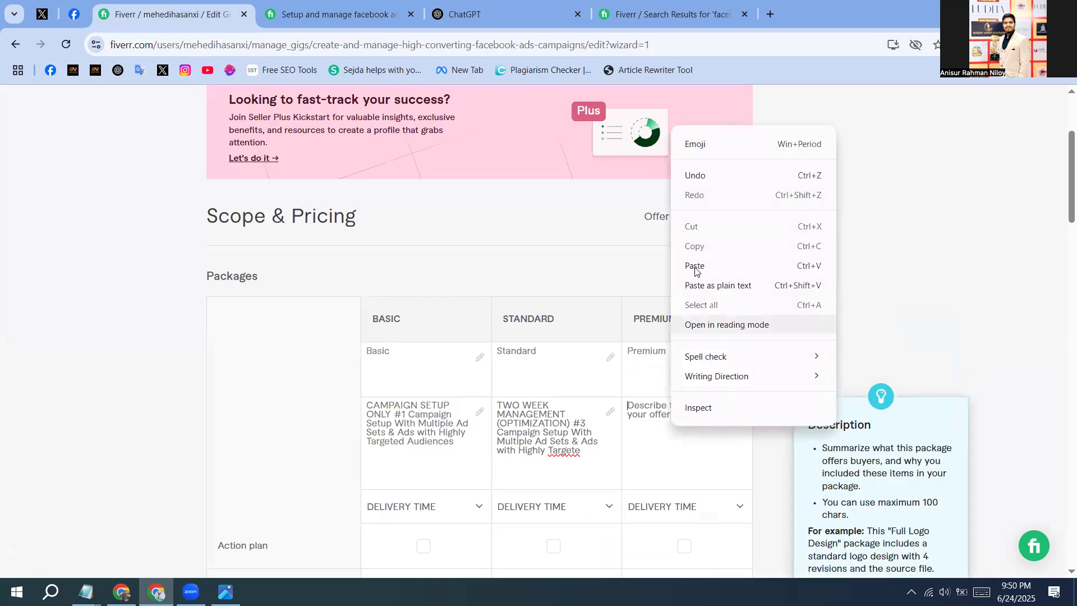
left_click(695, 267)
left_click(657, 442)
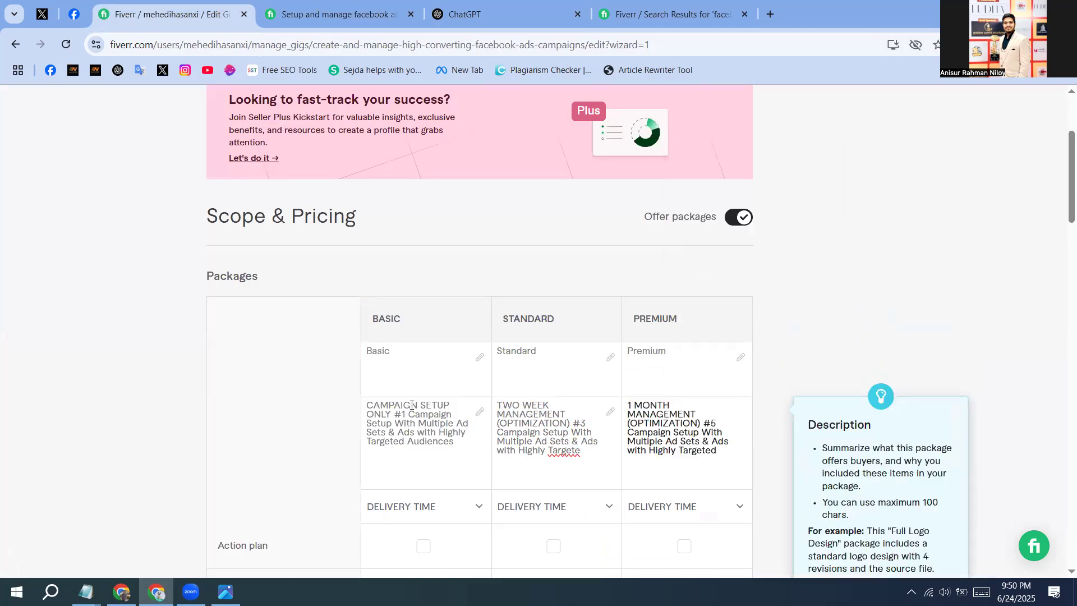
Step: Compare the reference gig's Standard and Premium package details with the descriptions in the gig editor
left_click_drag(396, 416, 367, 409)
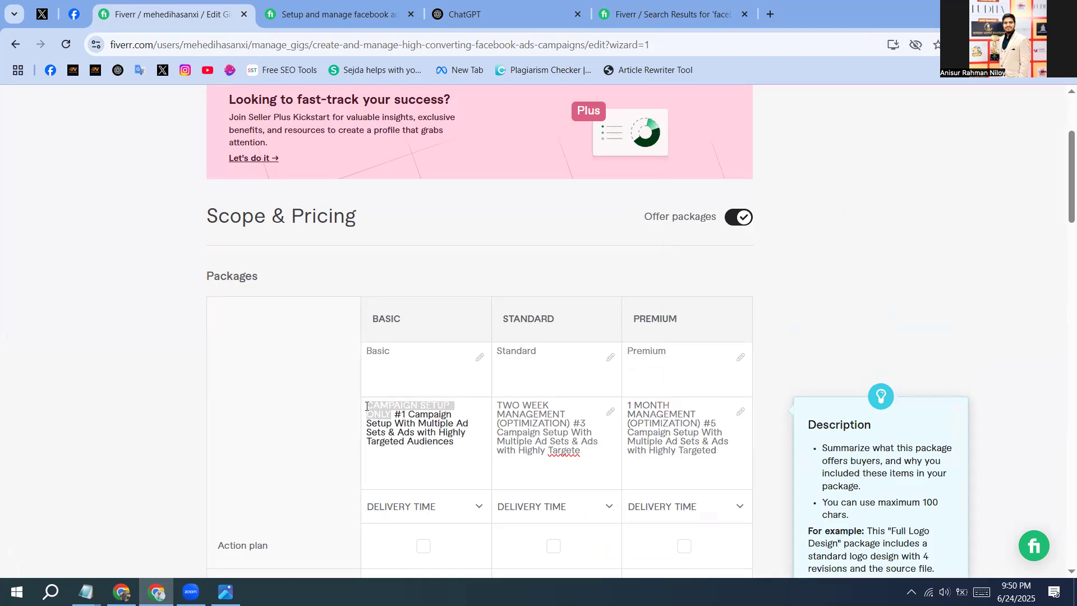
left_click(331, 14)
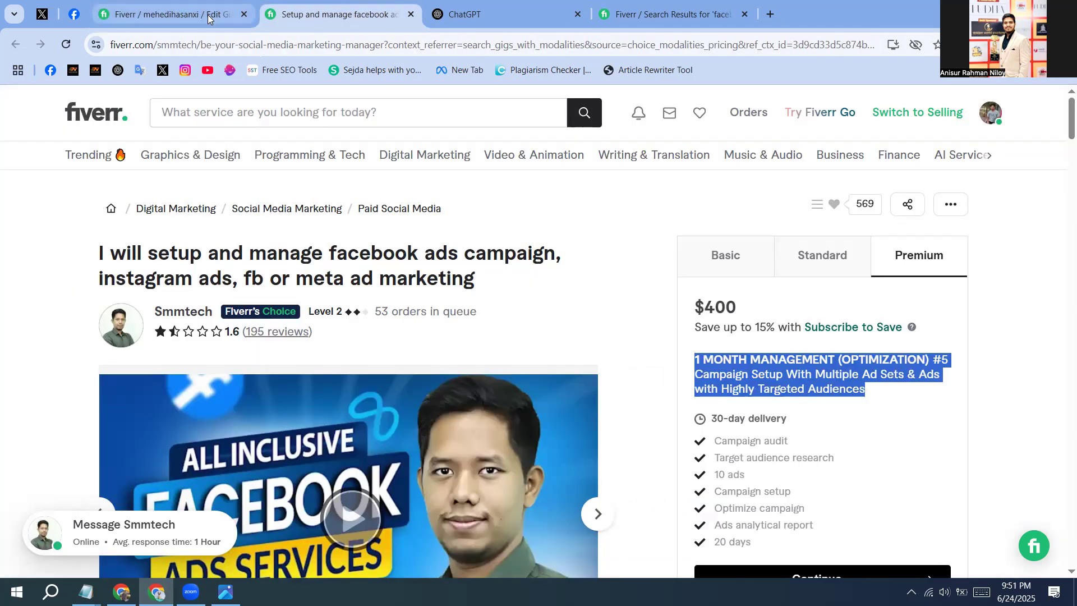
left_click(208, 16)
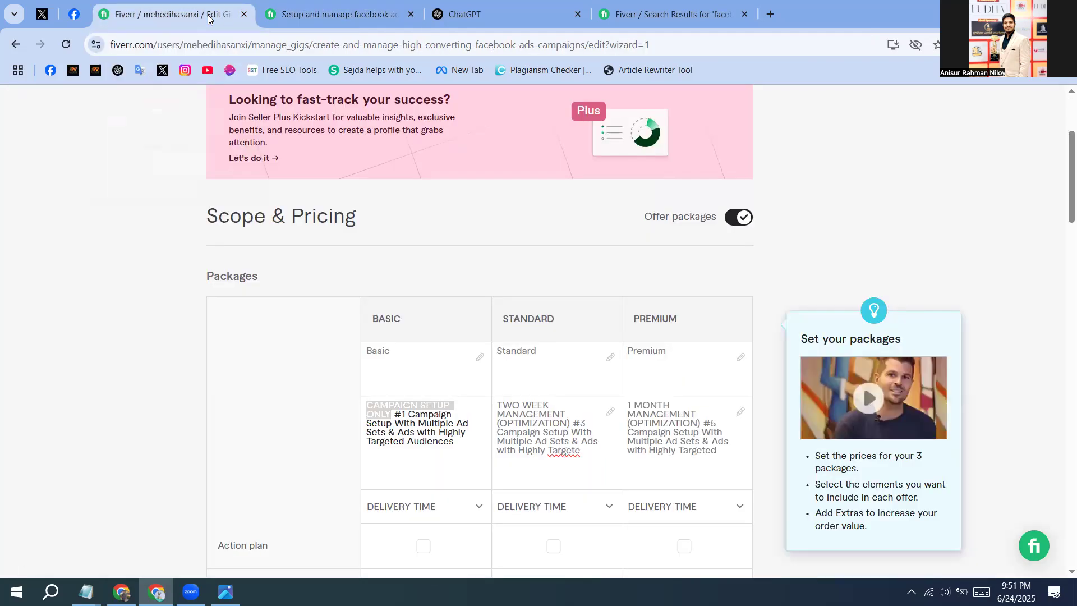
left_click(314, 14)
left_click(851, 353)
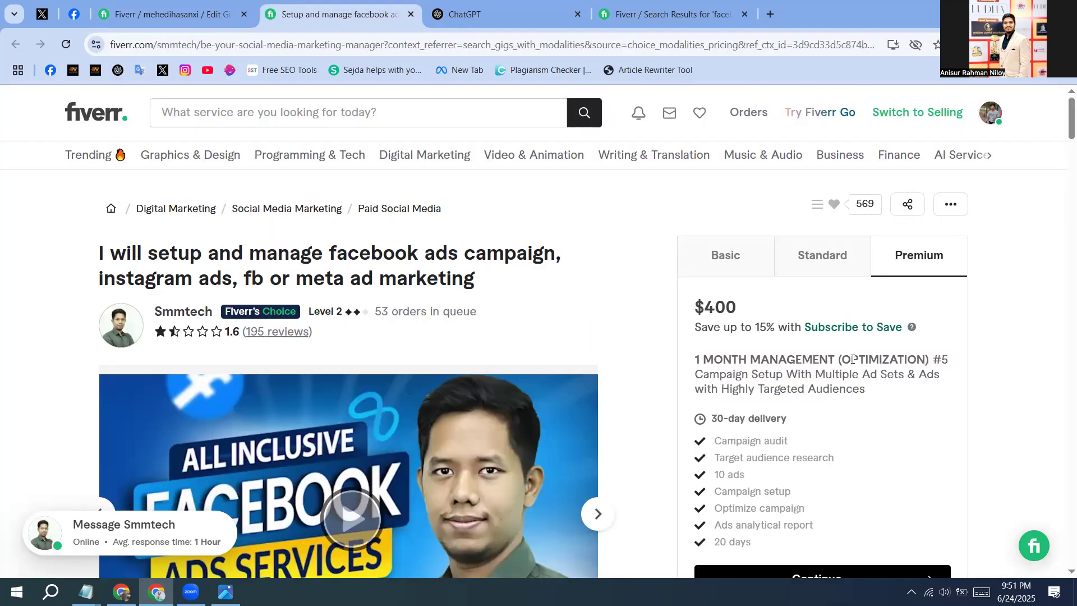
left_click(818, 251)
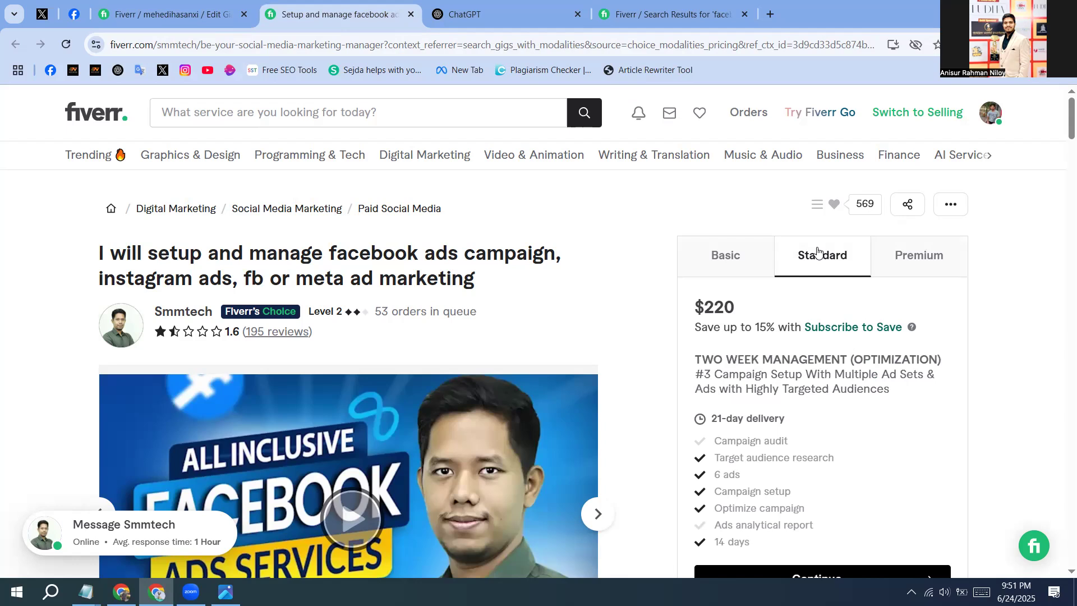
left_click(906, 253)
mouse_move(620, 158)
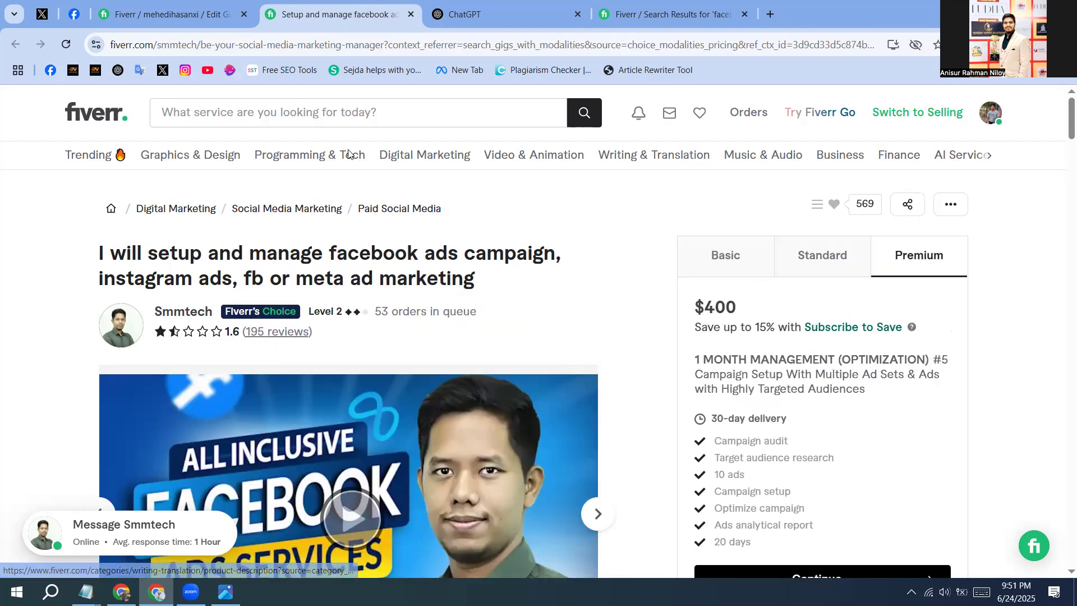
left_click(209, 20)
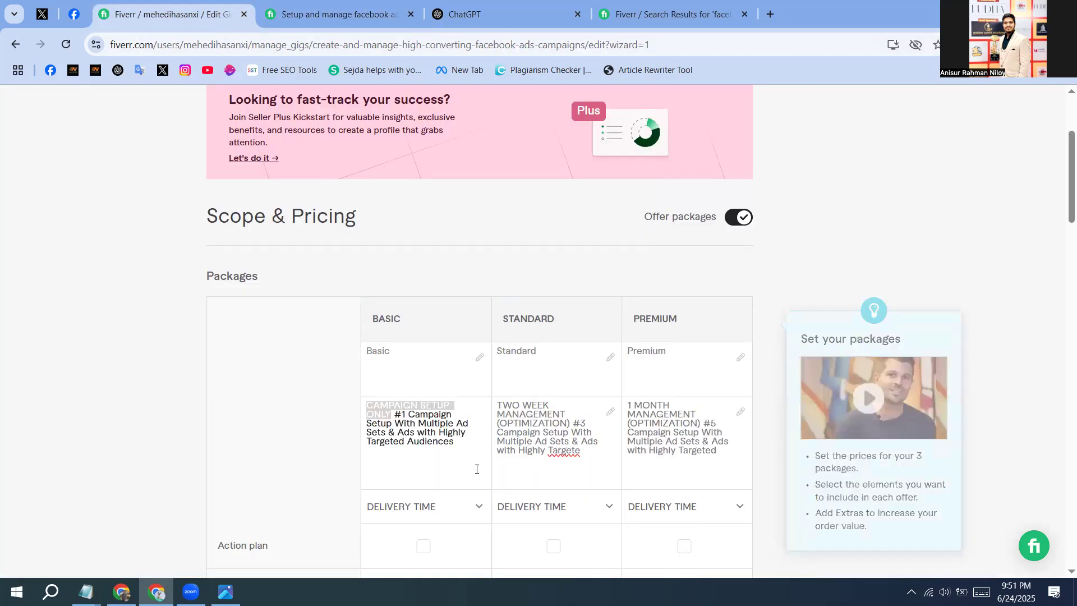
Step: Delete the capitalized heading and "#" sign before the campaign number in the Basic, Standard and Premium package descriptions
left_click(423, 441)
left_click_drag(401, 414, 355, 405)
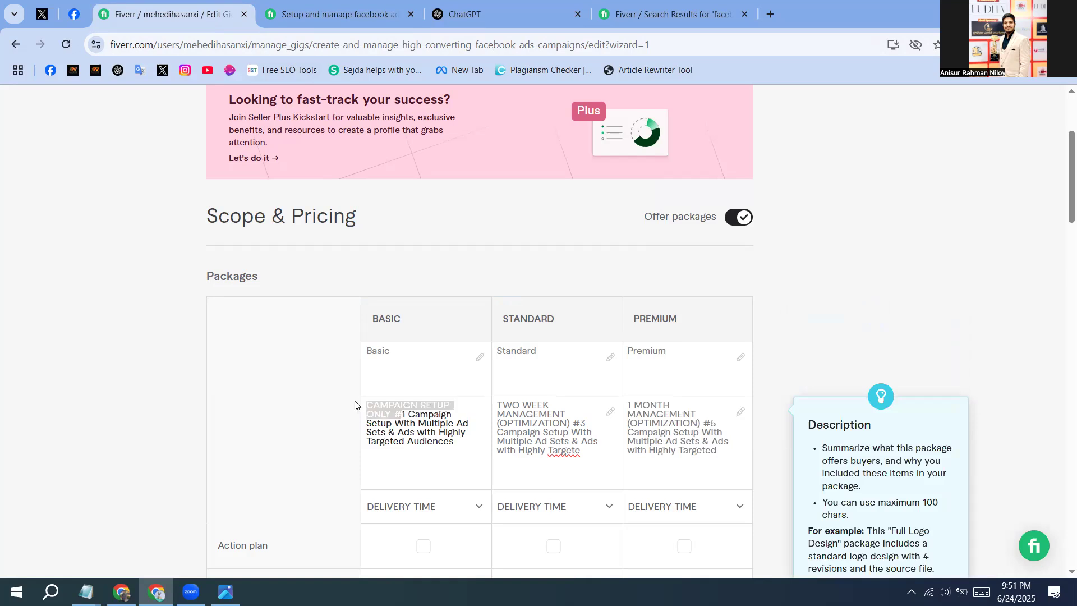
key("BackSpace")
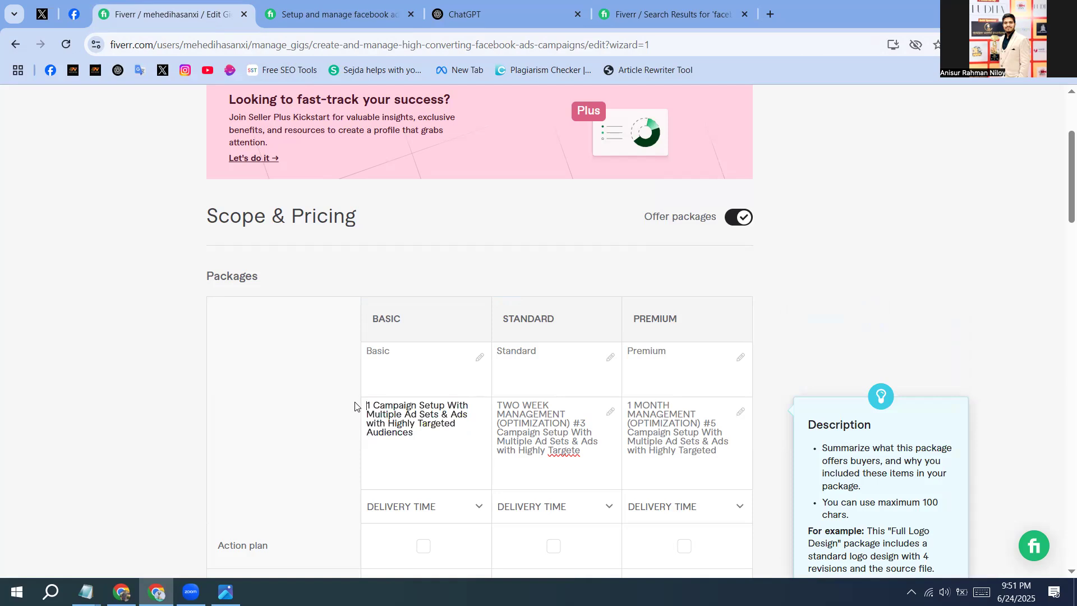
left_click(531, 415)
left_click_drag(581, 423, 467, 403)
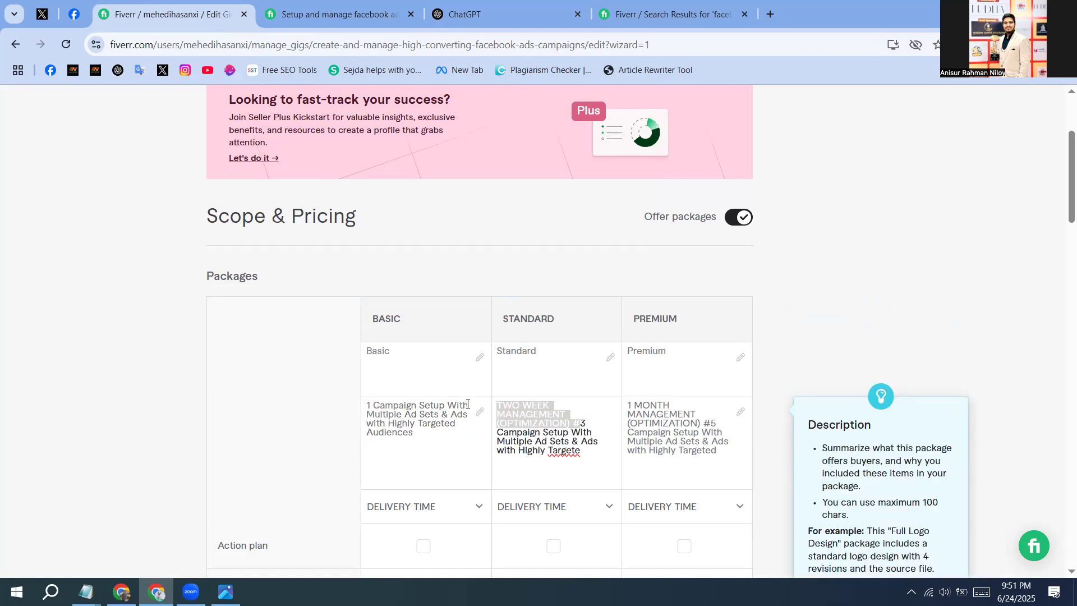
key("BackSpace")
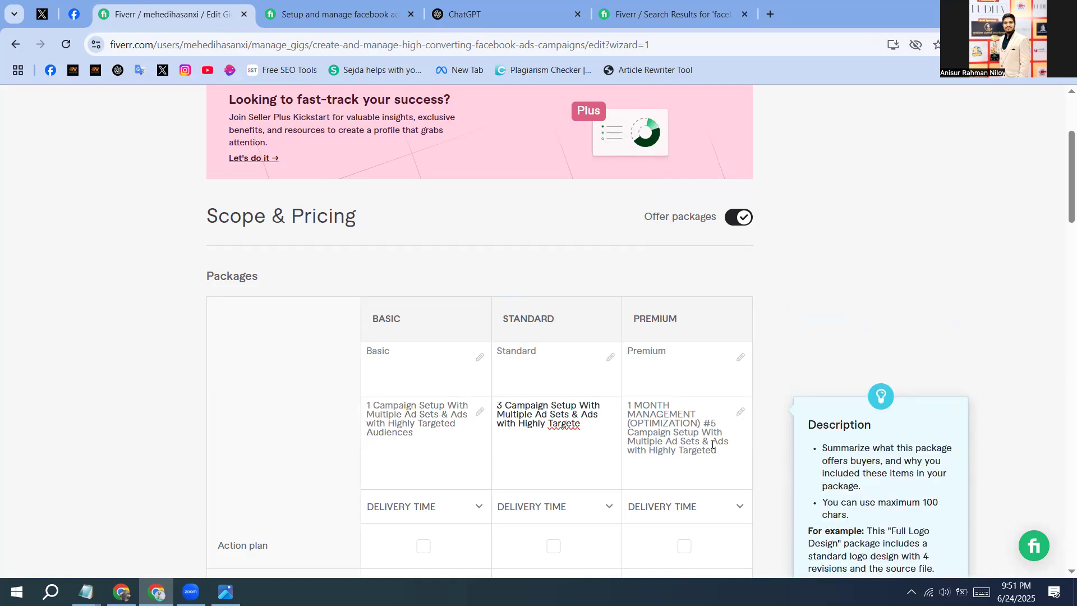
left_click(663, 436)
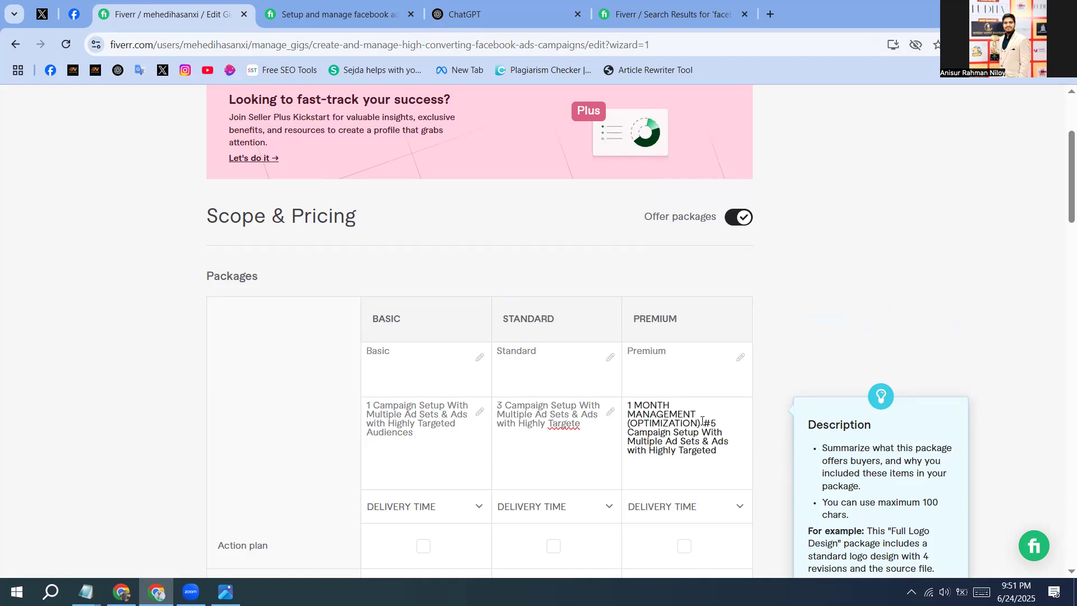
left_click_drag(711, 422, 622, 405)
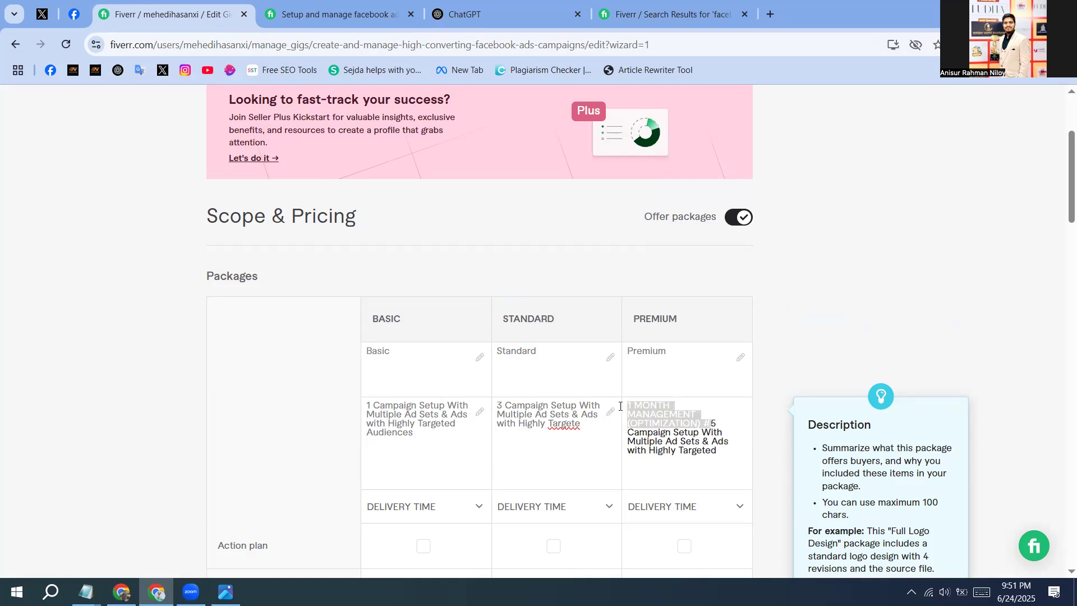
key("BackSpace")
Step: Correct the misspelled last word of the Standard package's description to "Targeted" using the spelling suggestion
left_click(570, 418)
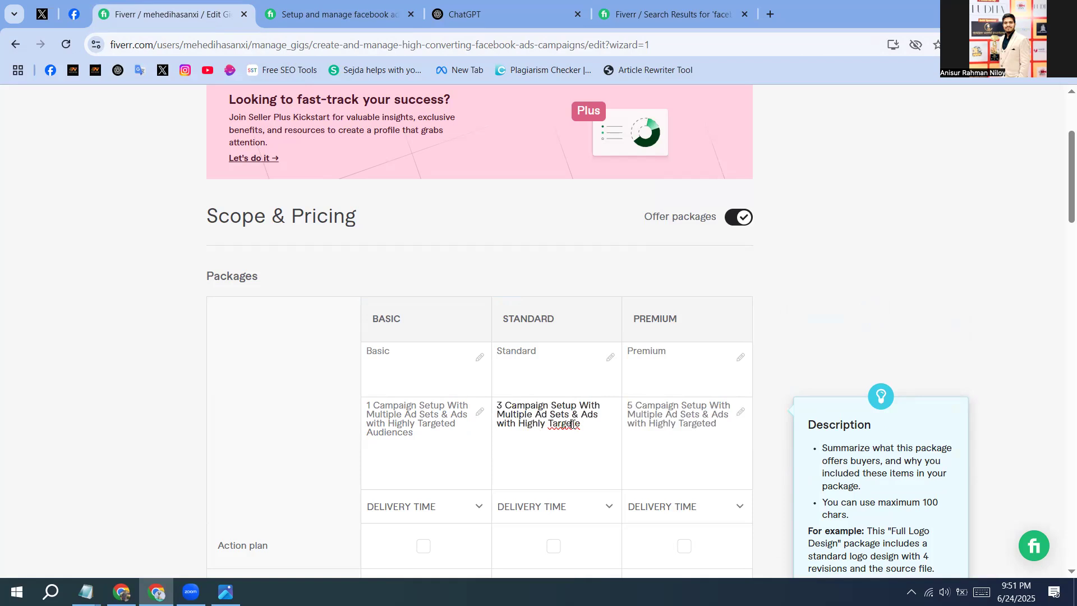
right_click(573, 426)
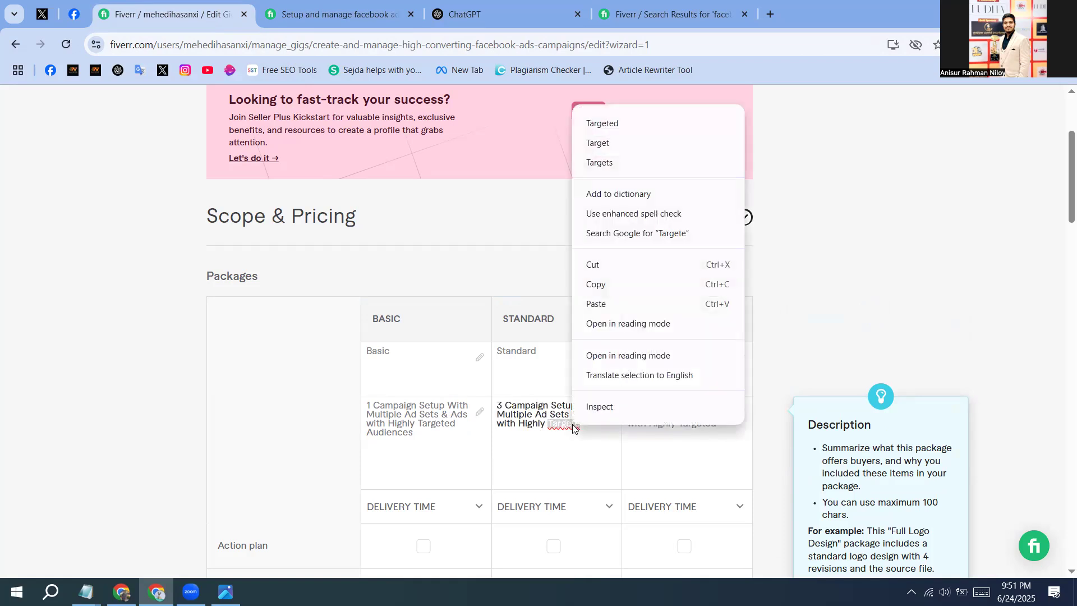
left_click(606, 124)
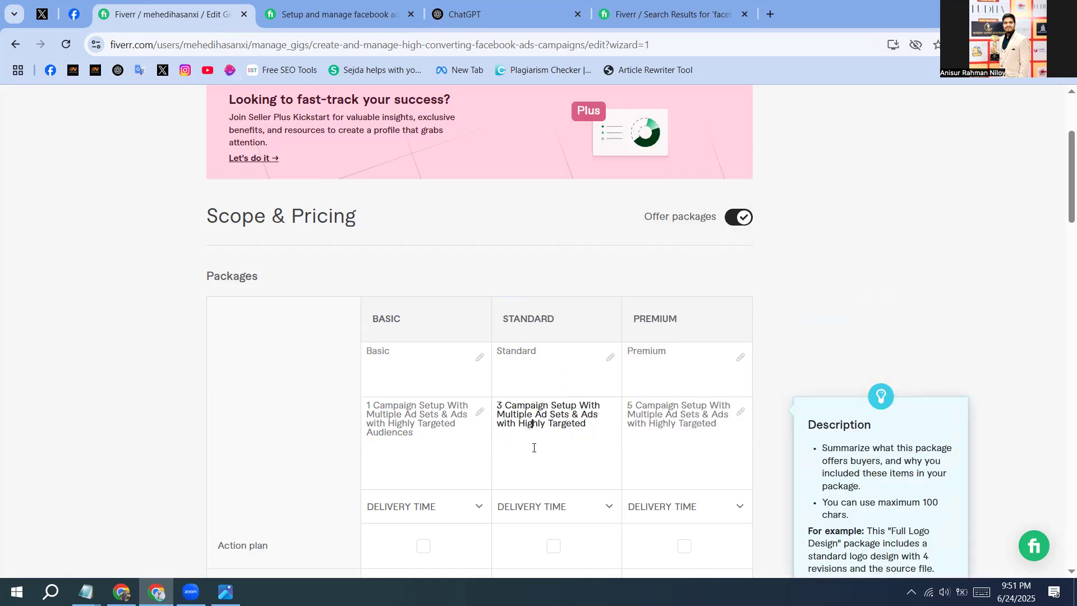
Step: Change the number of campaign setups in the descriptions to 3 for Premium and 2 for Standard
left_click(700, 425)
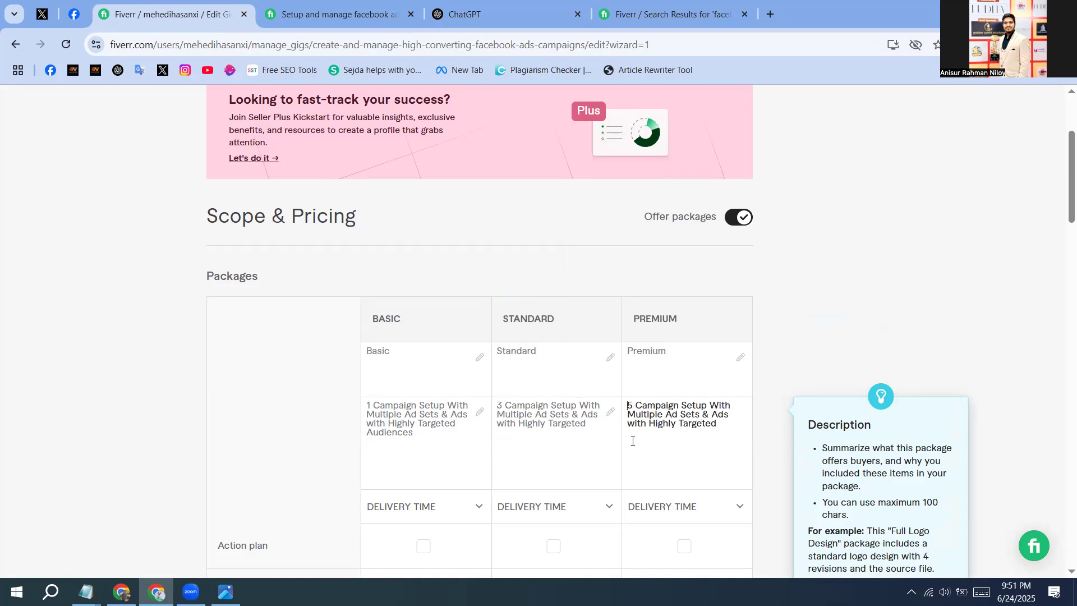
key("BackSpace")
type("3")
left_click(506, 402)
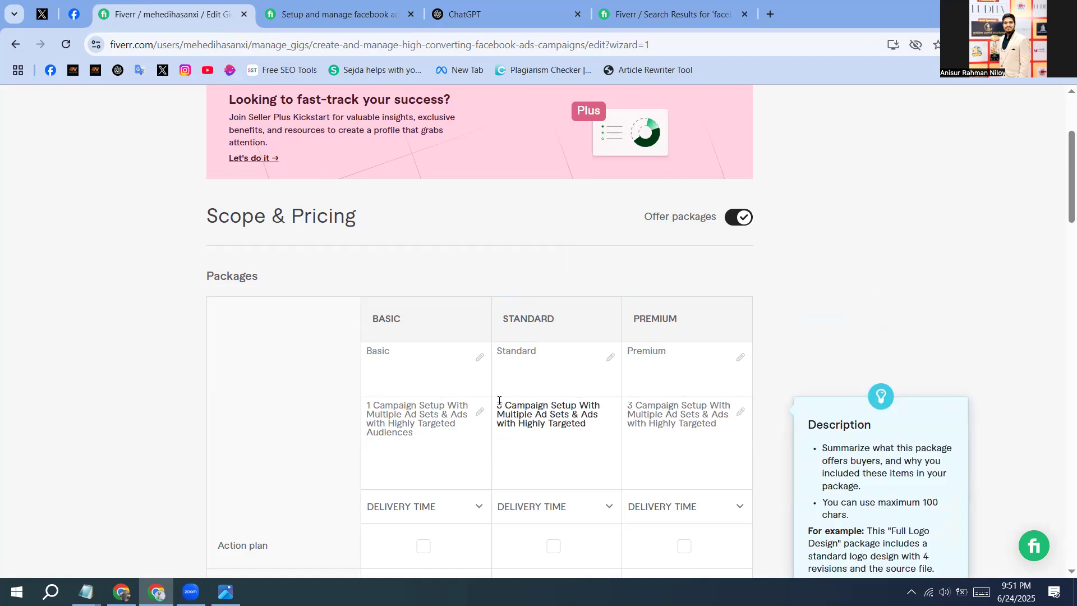
key("BackSpace")
type("2")
Step: Title the Standard package "2 Ads and 3 Days Manage" and the Premium package "3 Ads and 7 Days Manage"
left_click(558, 374)
key("ctrl+a")
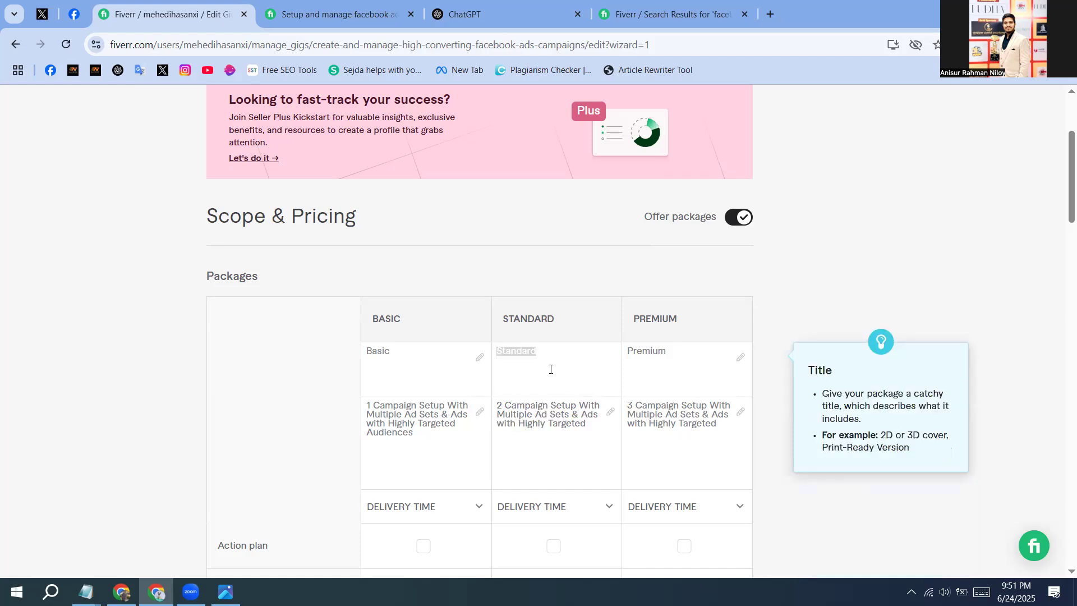
type("2 Ads and  3 Days Manage")
left_click(682, 362)
type("3")
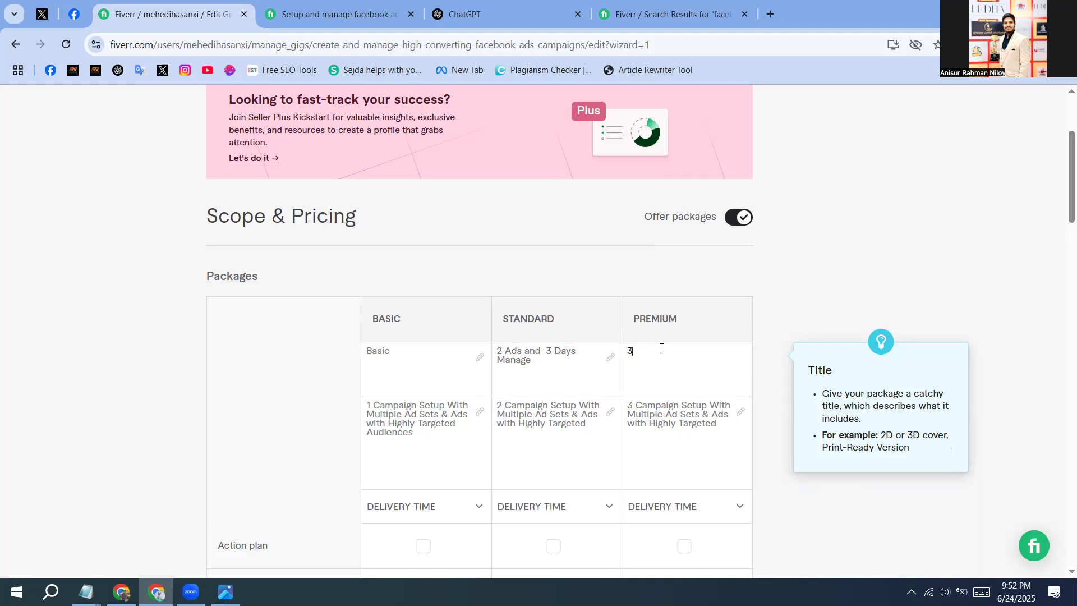
type(" Ads and 7 Days Manage")
Step: Title the Basic package "1 Ads Setup Only" and remove the extra space before "3 Days" in the Standard title
double_click(399, 346)
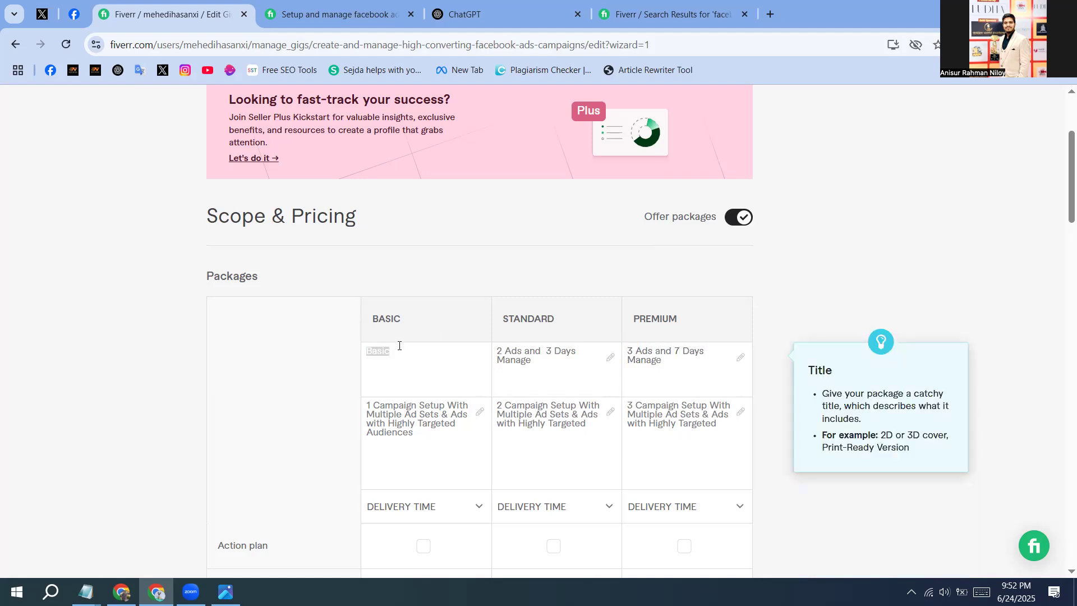
type("1 Ads Setup Only")
left_click(544, 350)
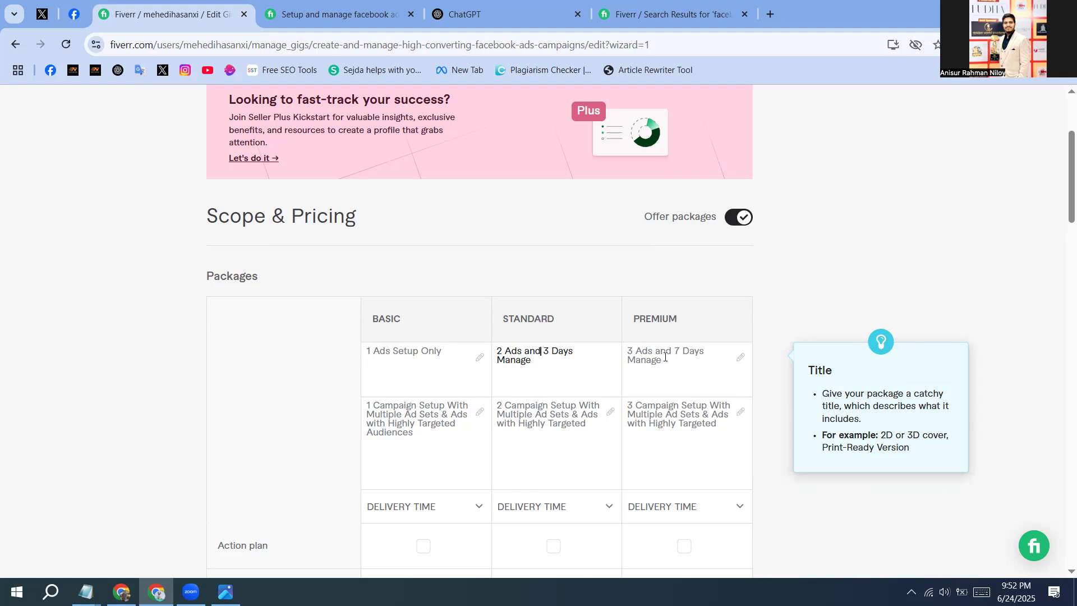
Step: Set the Basic package's delivery time to 2 days
scroll(666, 357, "down", 1)
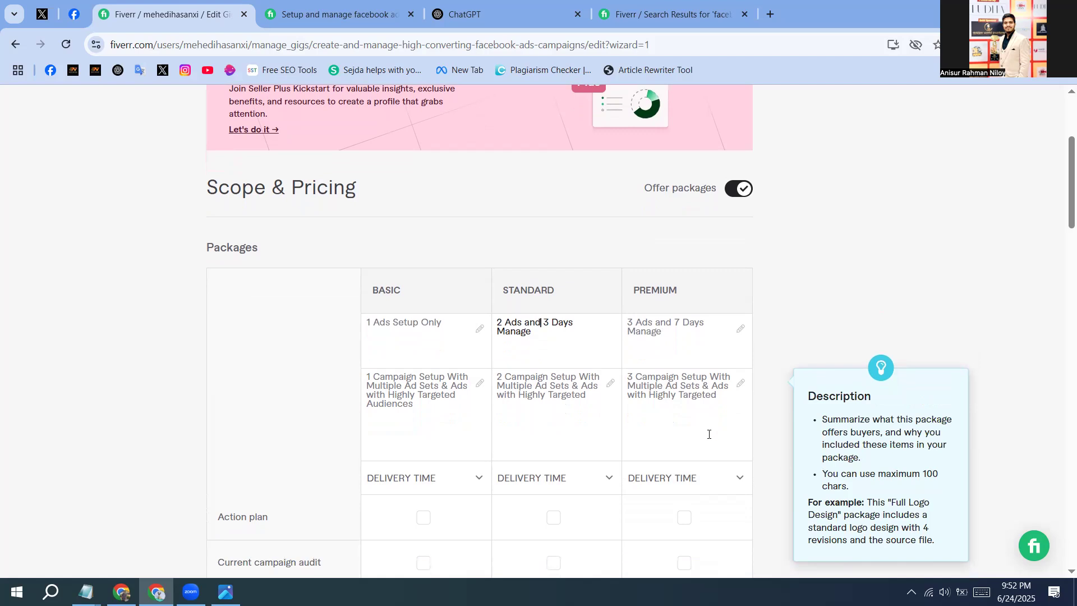
scroll(709, 434, "down", 1)
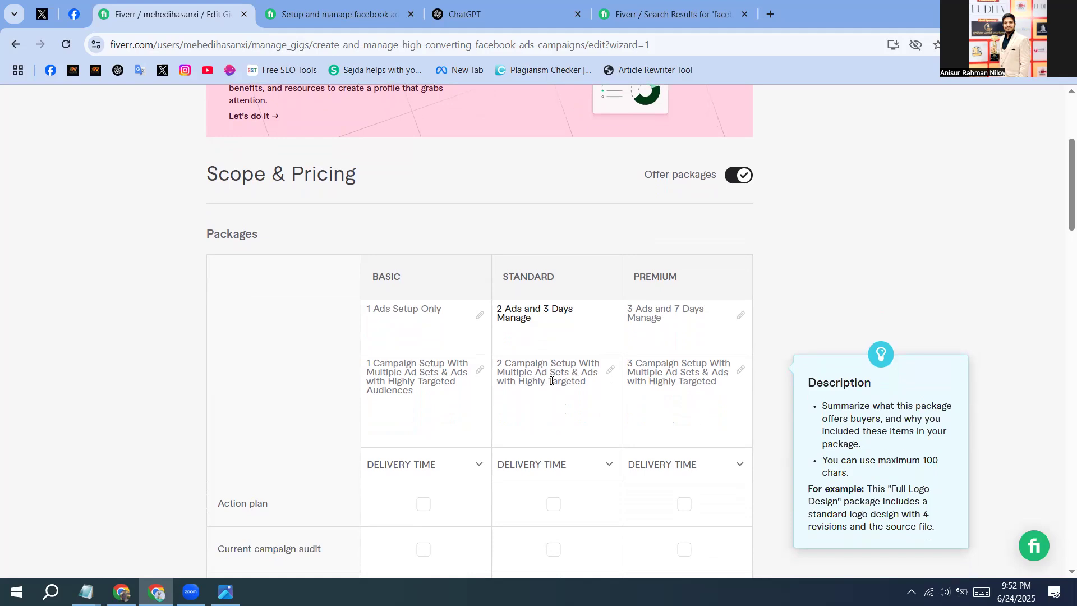
scroll(548, 382, "down", 3)
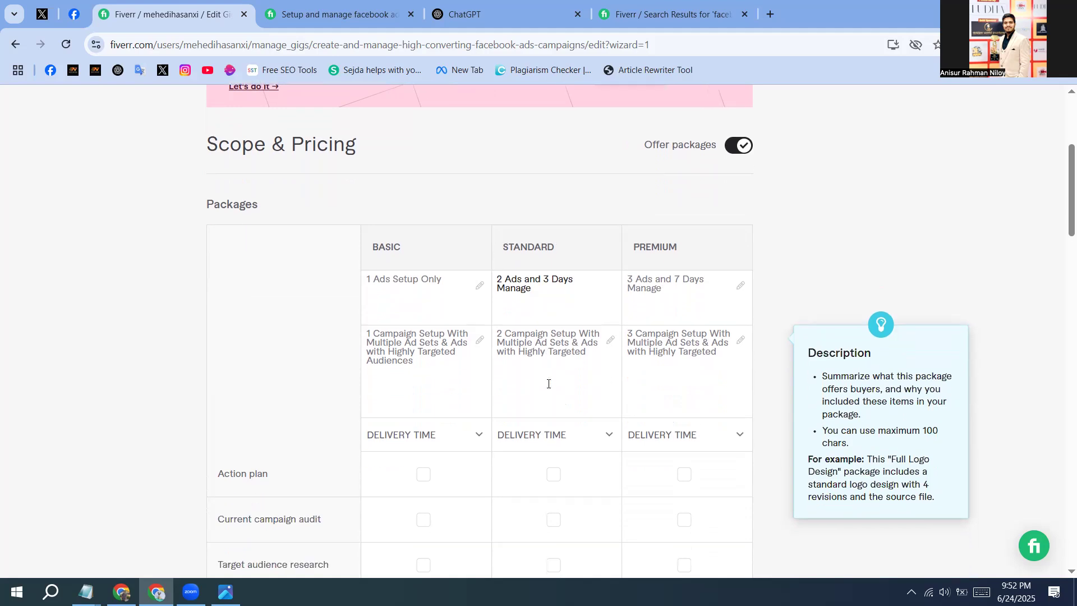
left_click(422, 385)
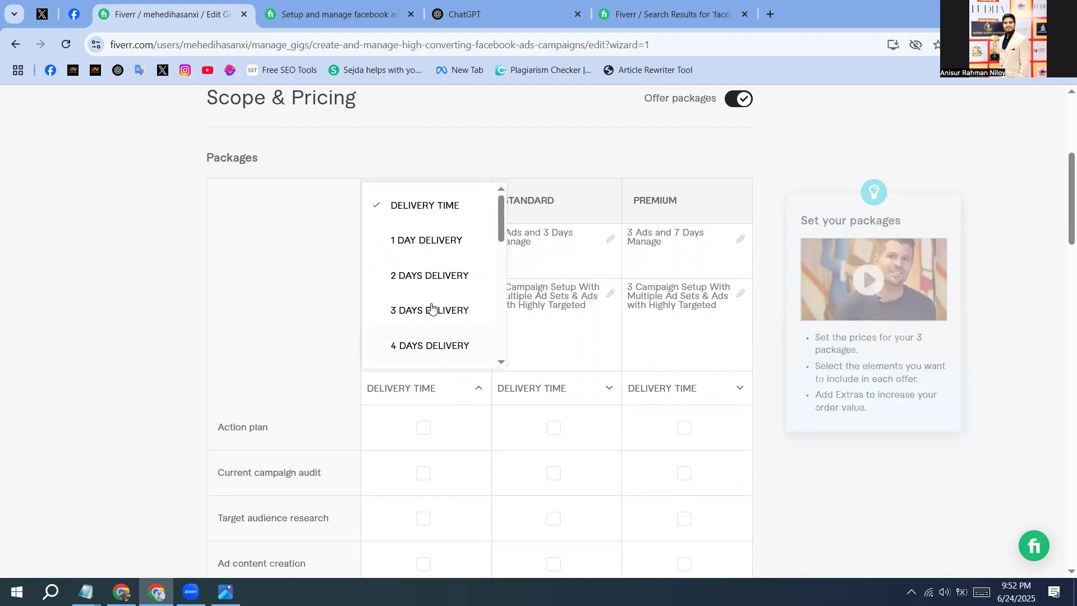
left_click(428, 278)
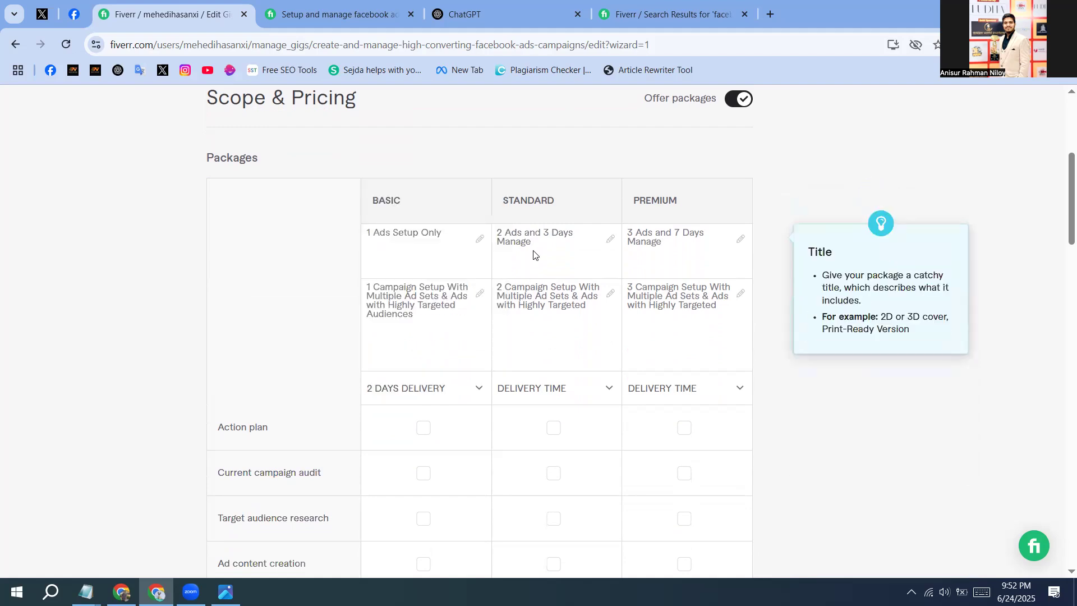
Step: Set the delivery time to 3 days for the Standard package and 4 days for the Premium package
left_click(540, 392)
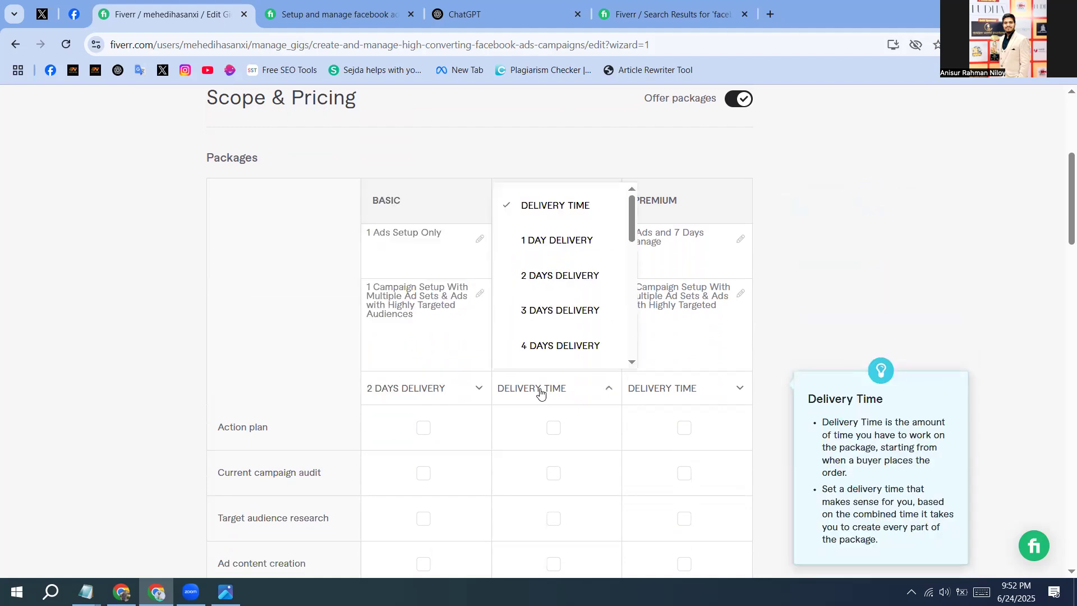
left_click(547, 306)
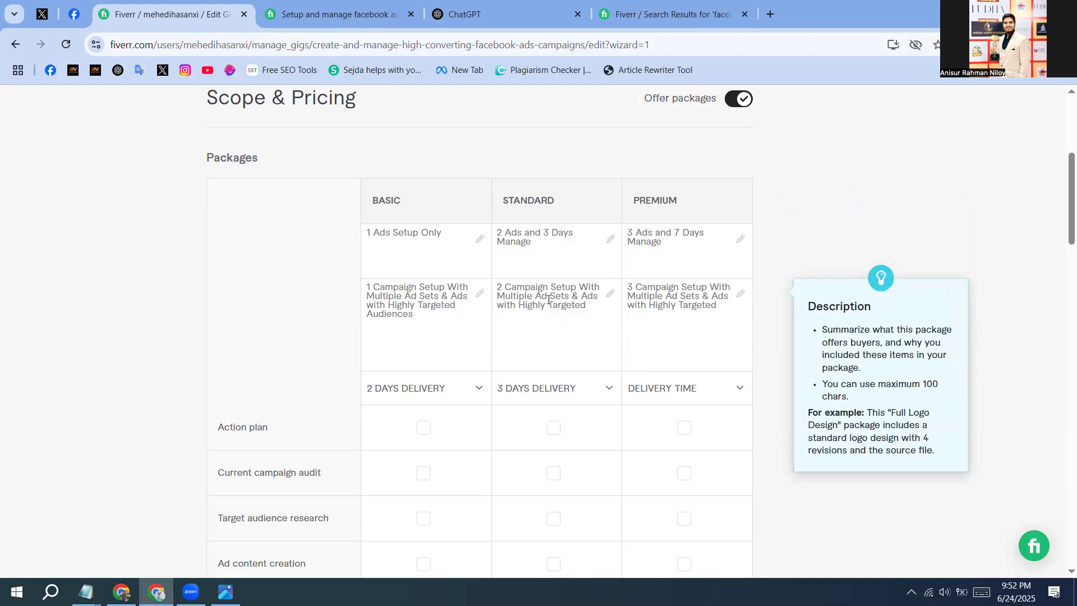
left_click(683, 388)
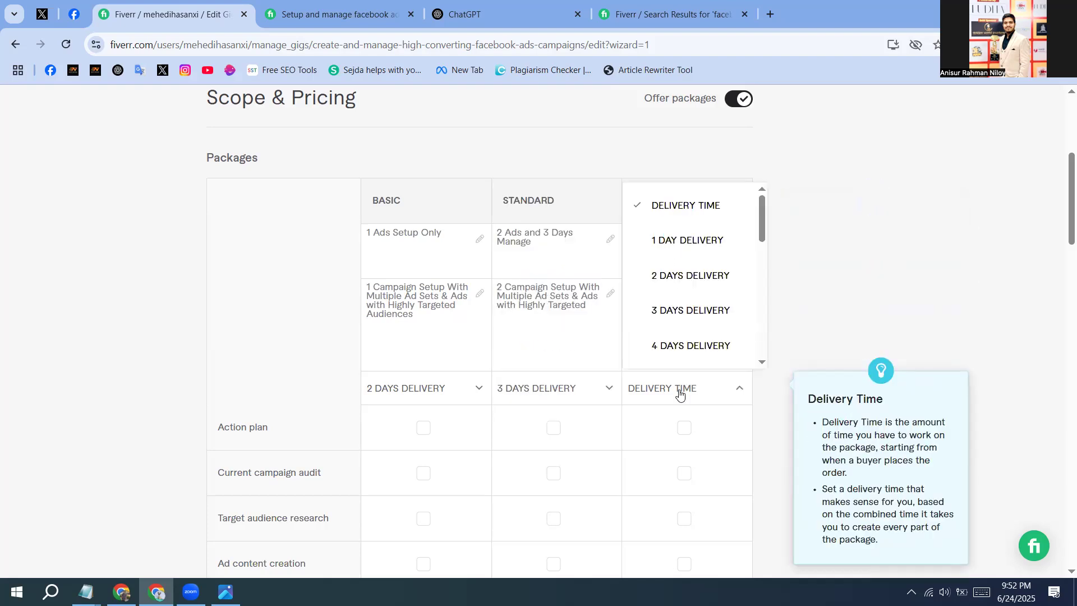
left_click(681, 350)
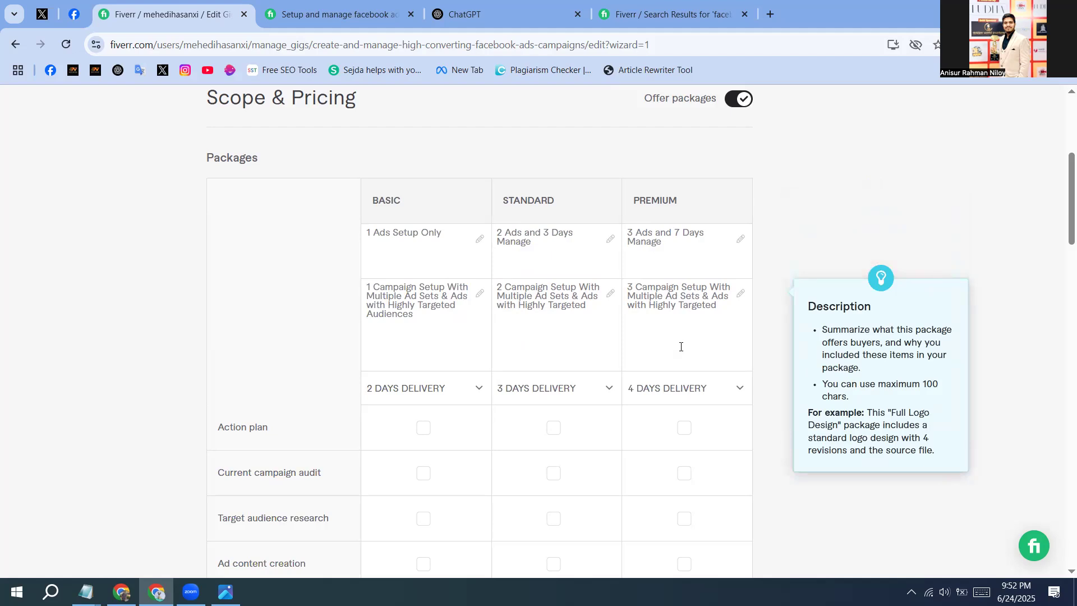
Step: Include Action plan in all three packages and Current campaign audit in the Standard and Premium packages only
scroll(681, 346, "down", 1)
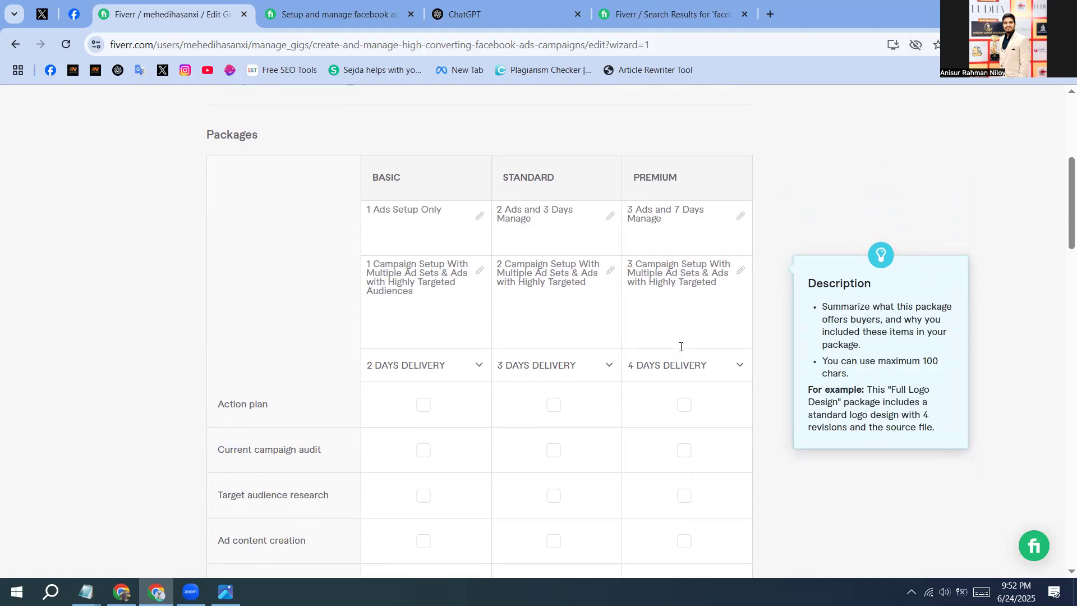
left_click(423, 362)
left_click(553, 362)
left_click(687, 365)
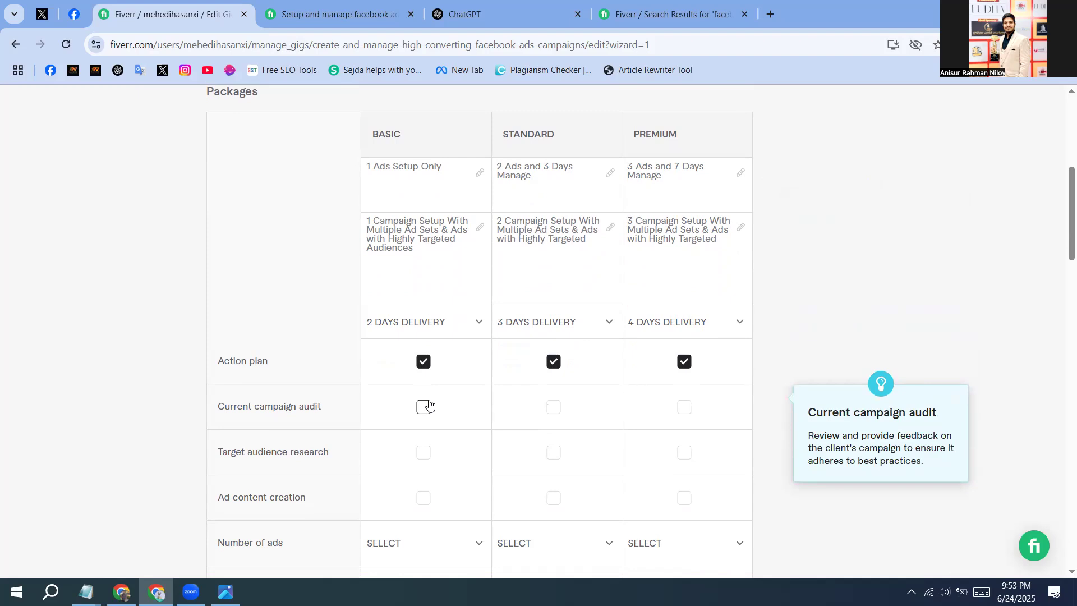
left_click(554, 407)
left_click(691, 409)
Step: Include Target audience research and Ad content creation in the Basic, Standard and Premium packages
scroll(651, 106, "down", 1)
scroll(650, 102, "down", 3)
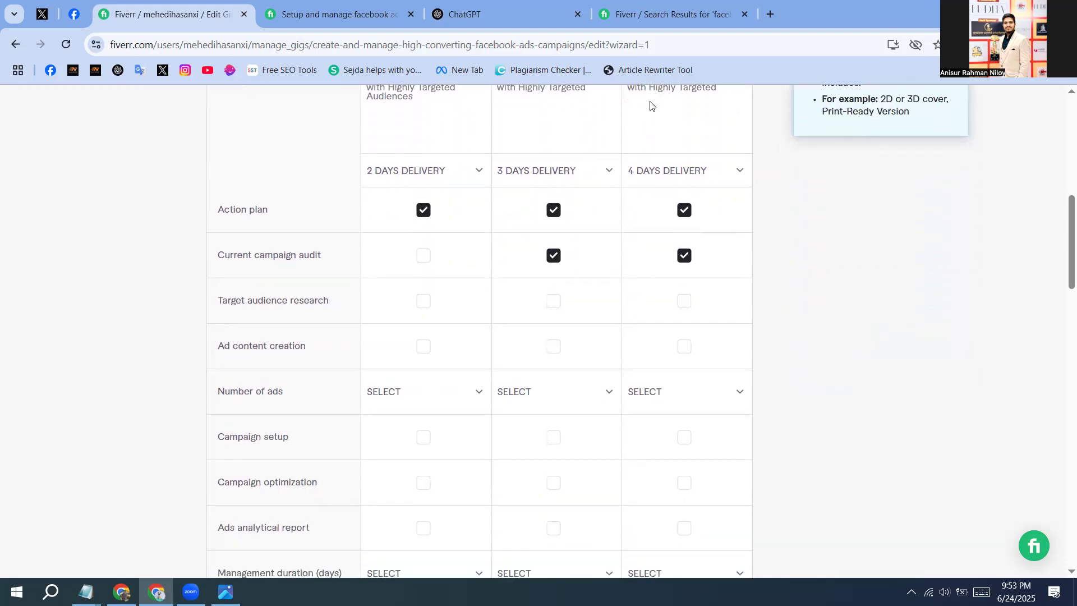
left_click(419, 301)
left_click(552, 303)
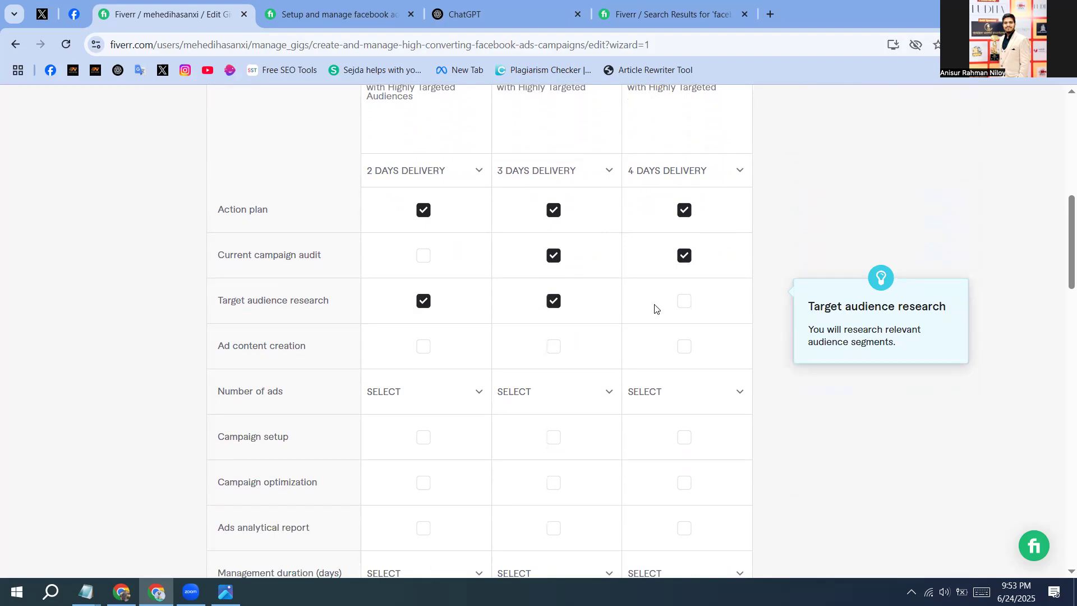
left_click(684, 301)
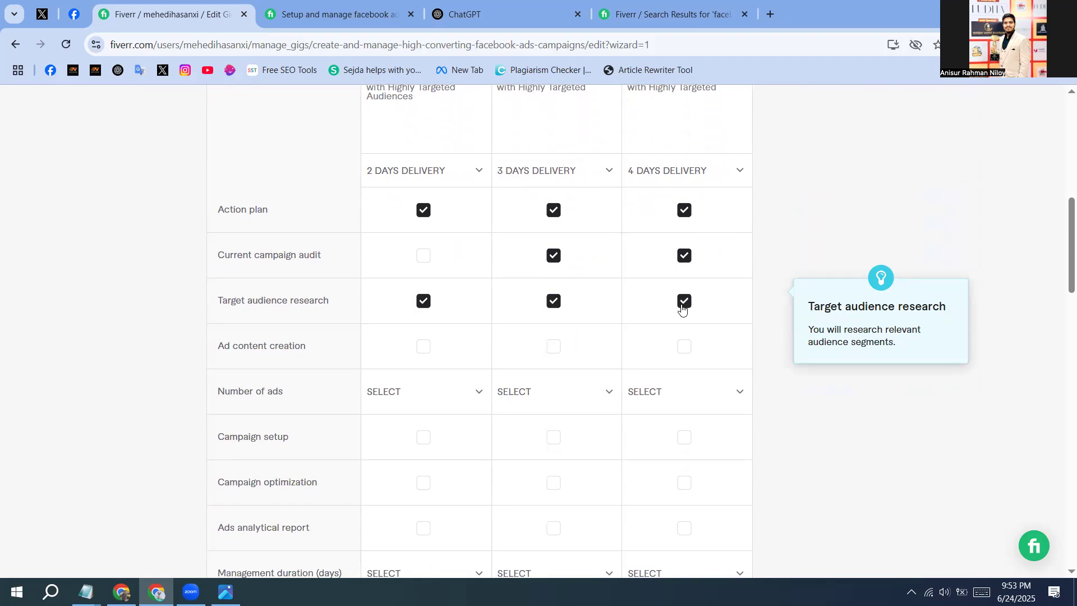
left_click(422, 348)
left_click(552, 348)
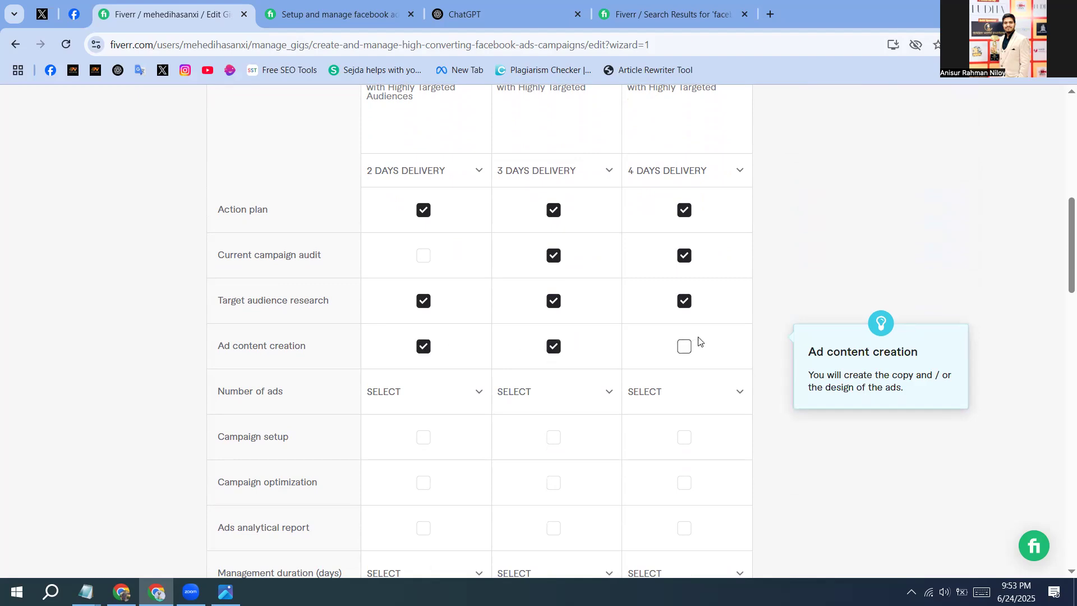
left_click(688, 346)
Step: Set the number of ads to 1 for the Basic package and 2 for the Standard package
left_click(429, 396)
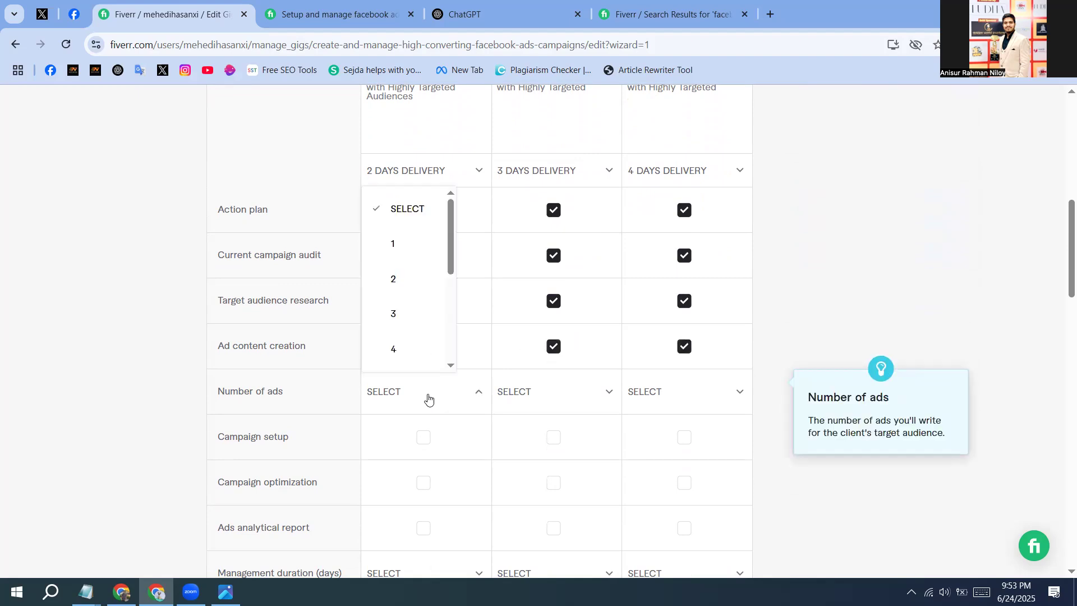
left_click(407, 244)
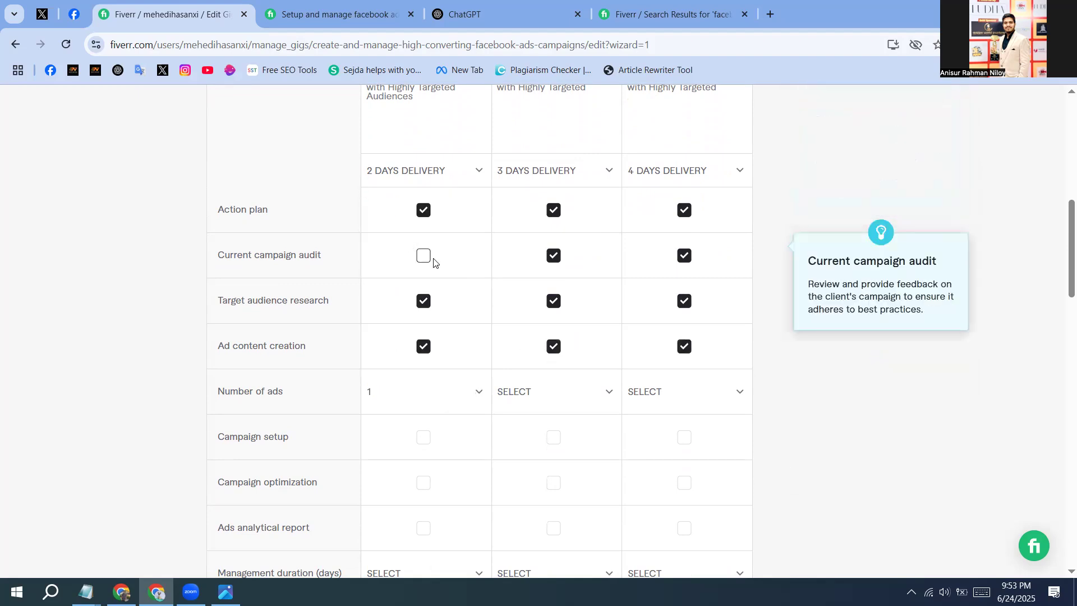
left_click(533, 395)
left_click(542, 280)
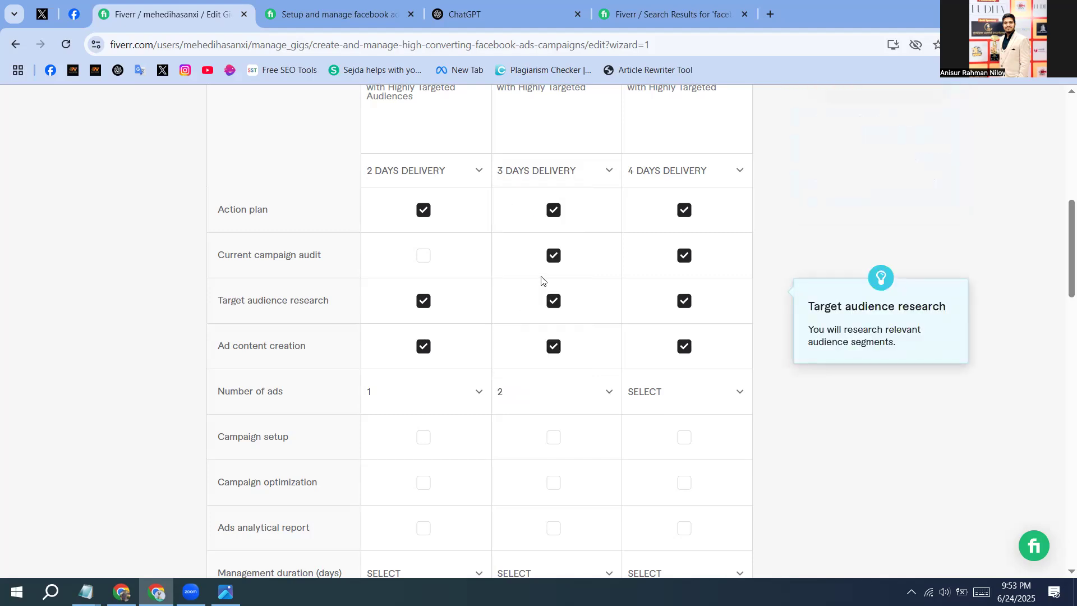
Step: Set the Premium package's number of ads to 3 and include campaign setup in the Basic, Standard and Premium packages
left_click(657, 395)
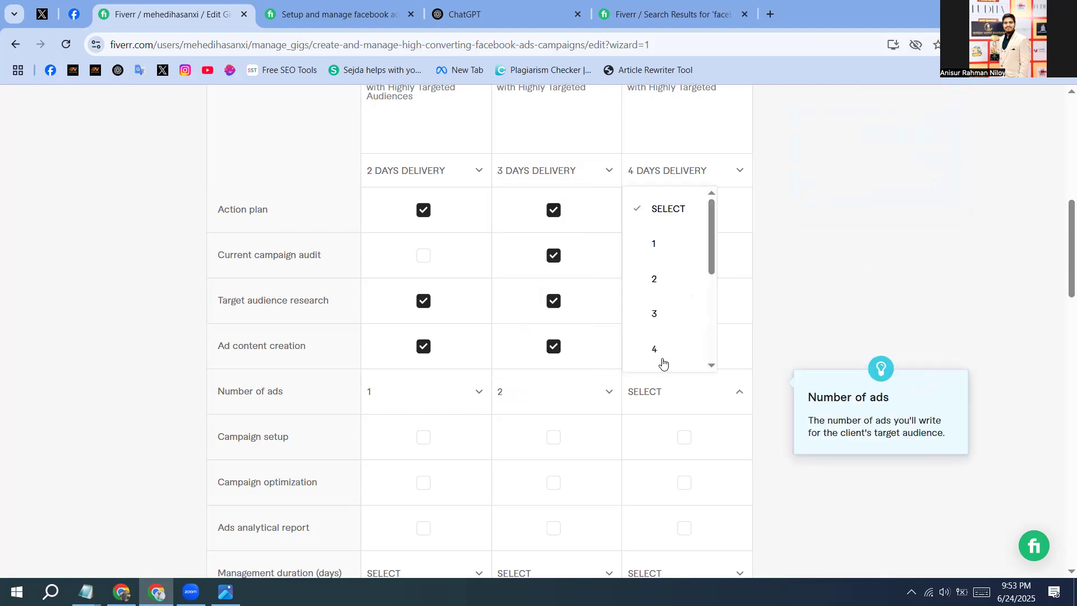
left_click(674, 313)
scroll(675, 315, "down", 1)
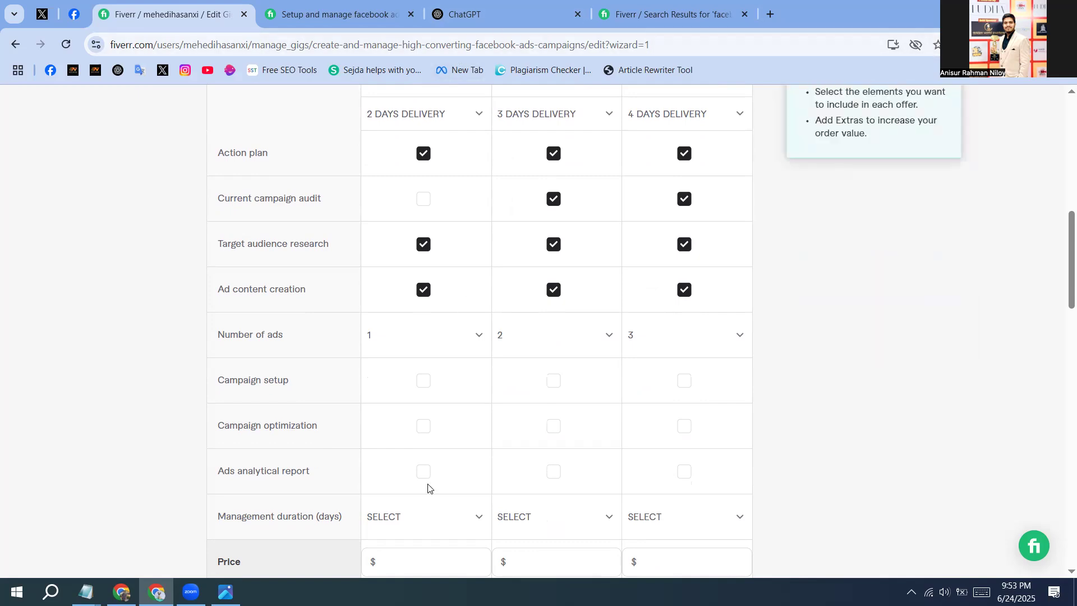
left_click(426, 384)
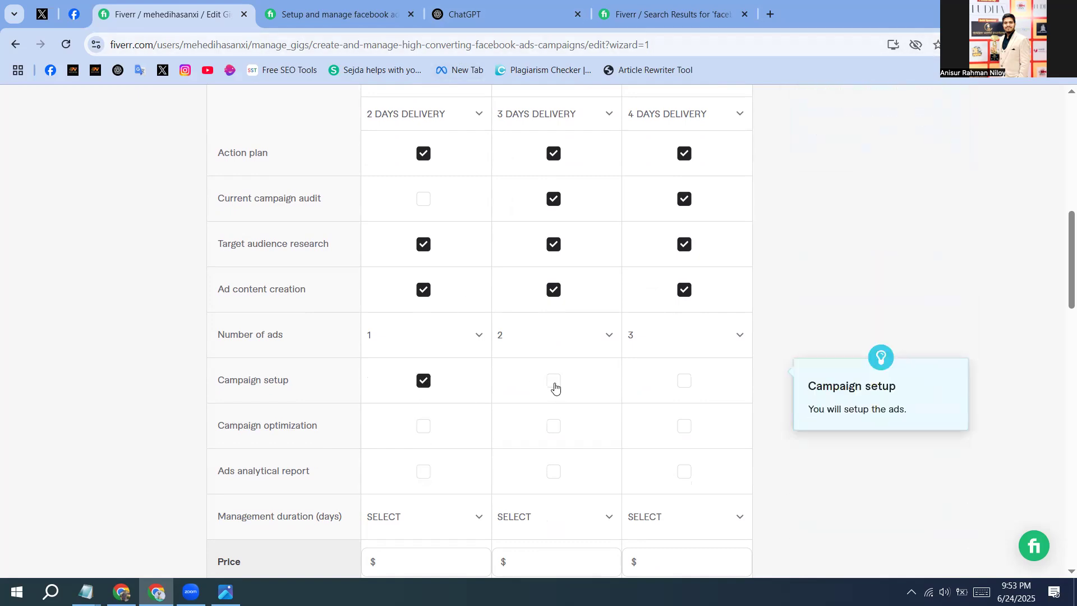
left_click(554, 383)
left_click(694, 382)
Step: Include campaign optimization and the ads analytical report in the Standard and Premium packages
left_click(554, 426)
left_click(685, 430)
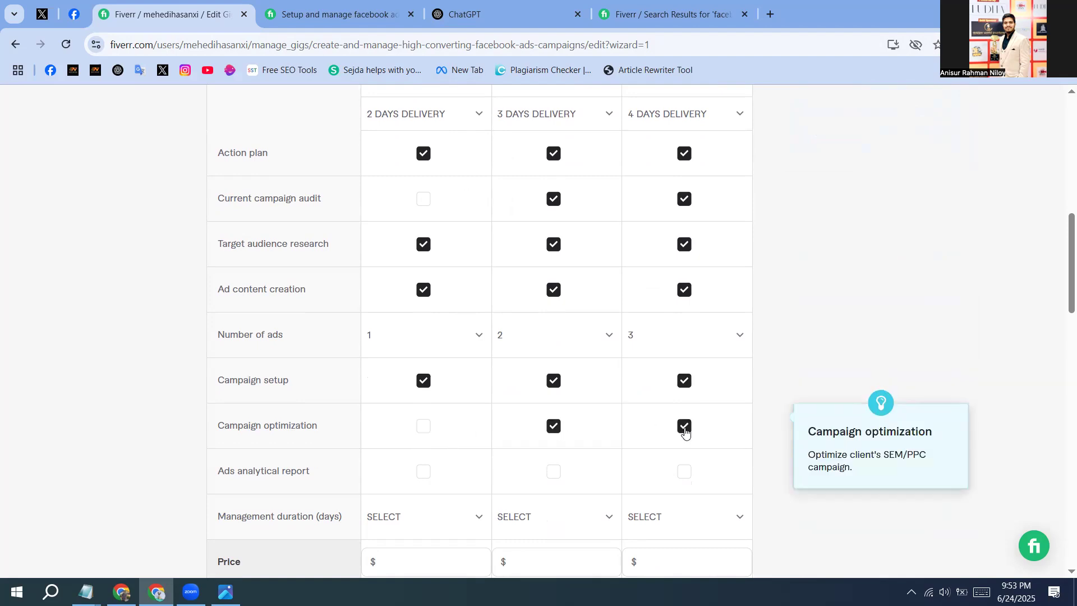
scroll(491, 391, "down", 1)
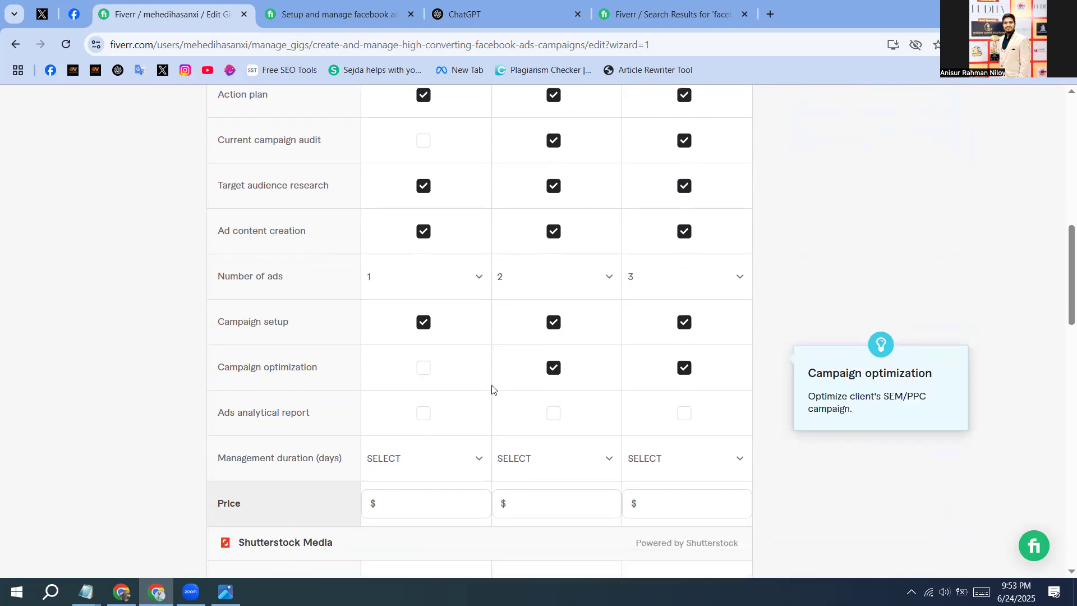
left_click(554, 414)
left_click(684, 414)
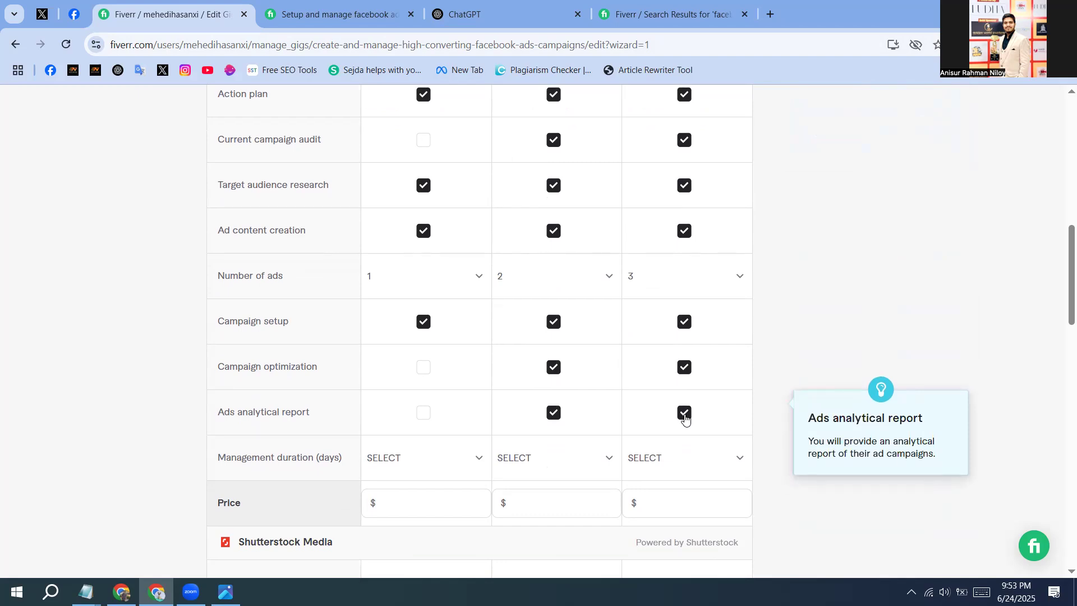
Step: Set the management duration to 3 days for the Standard package and 7 days for Premium
scroll(685, 418, "down", 1)
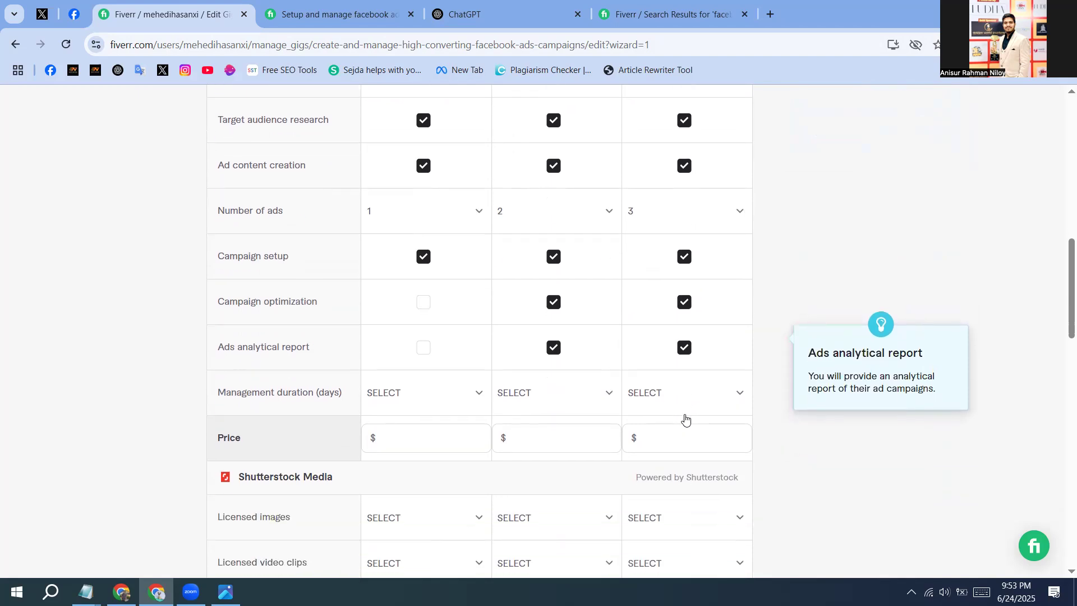
left_click(543, 393)
left_click(543, 314)
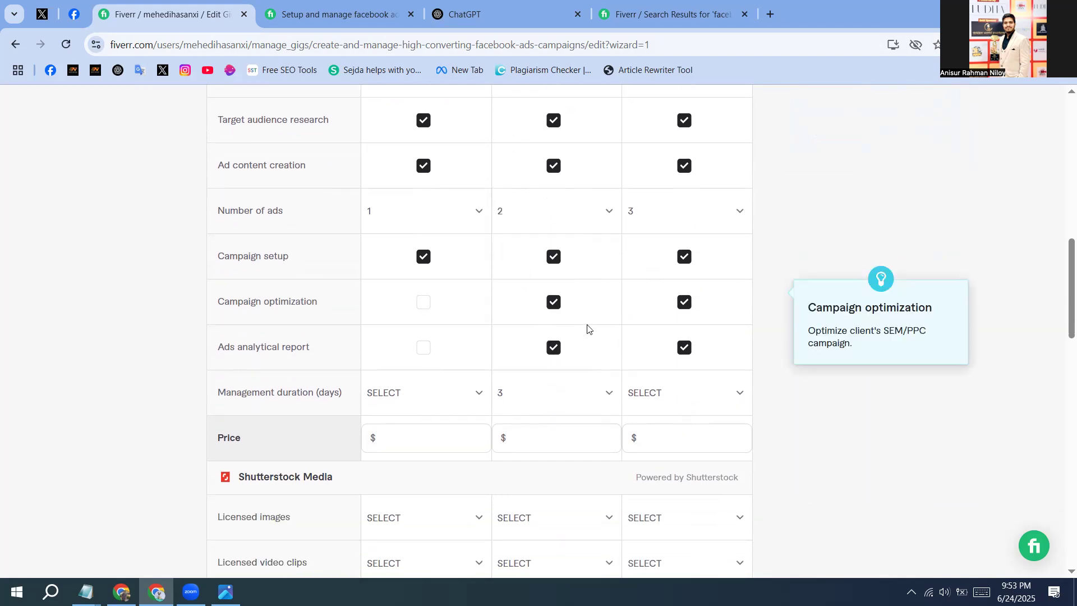
left_click(668, 391)
scroll(685, 281, "down", 2)
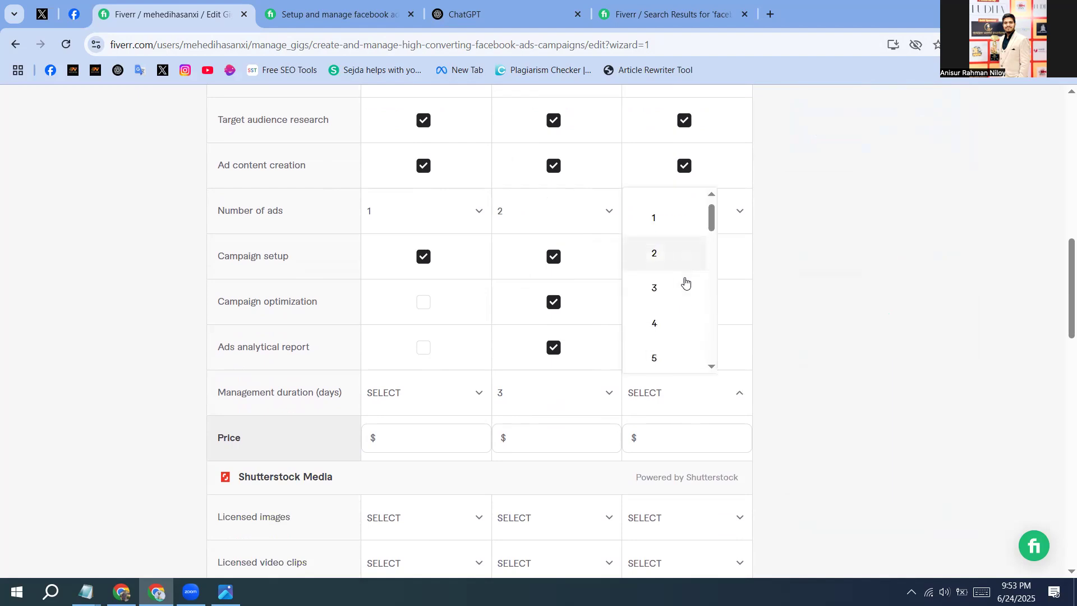
scroll(671, 327, "down", 3)
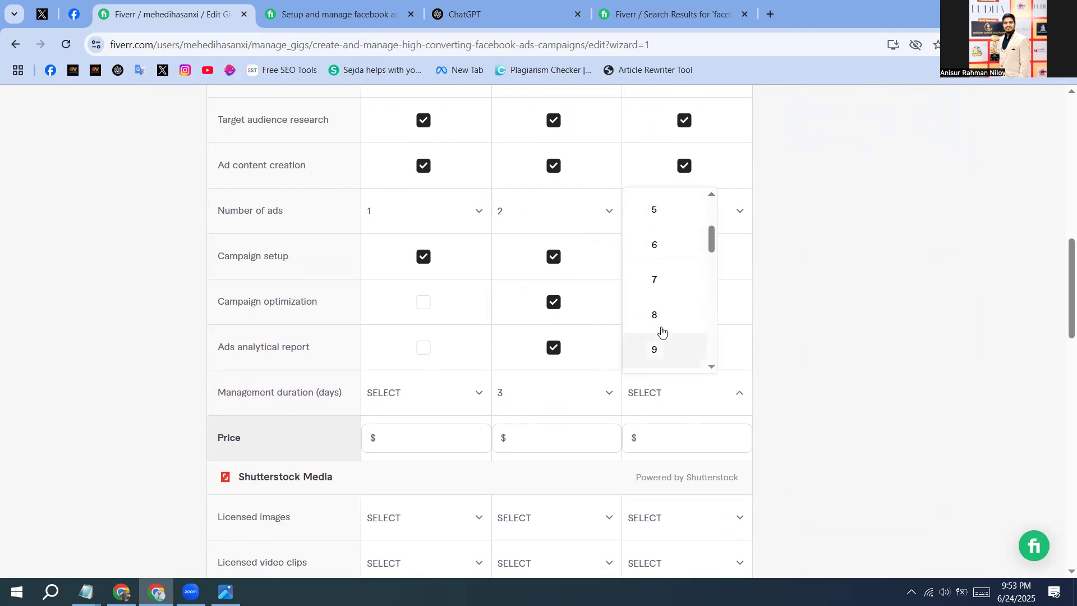
left_click(658, 284)
Step: Price the Basic package at $20, Standard at $40 and Premium at $70
left_click(412, 447)
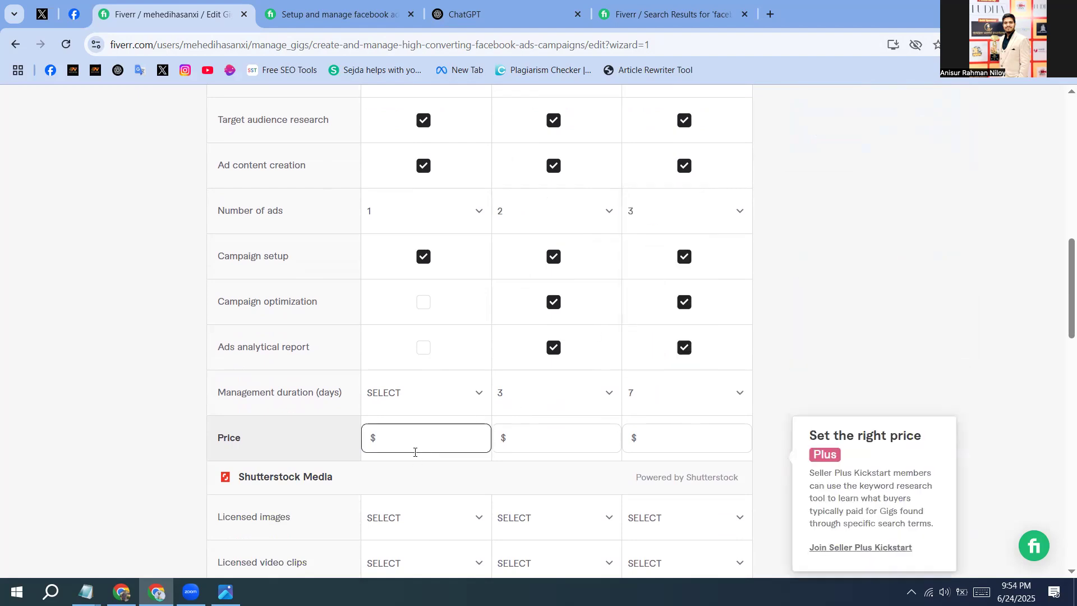
type("20")
left_click(540, 431)
type("40")
left_click(657, 436)
type("60")
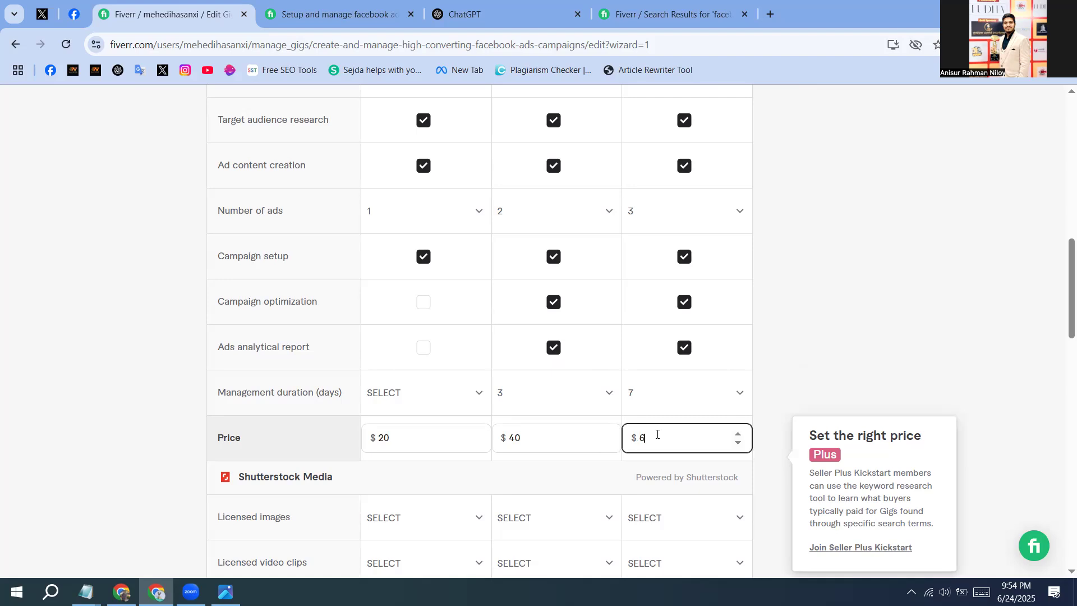
key("BackSpace")
key("BackSpace")
type("70")
left_click(813, 361)
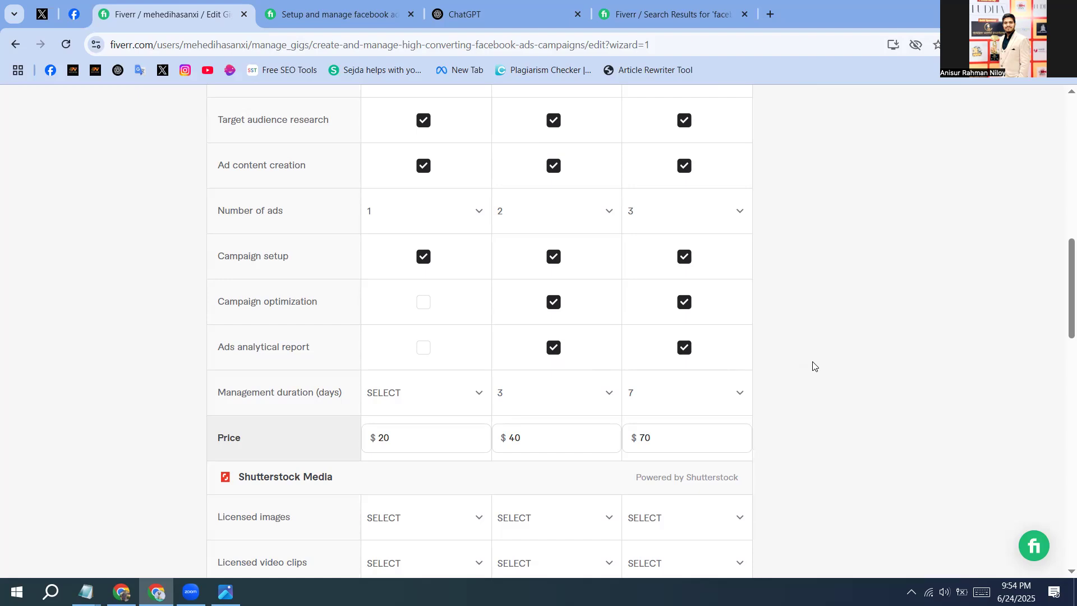
Step: Enable the extra fast delivery service and offer Basic delivery in 1 day for an extra $10
scroll(815, 366, "down", 1)
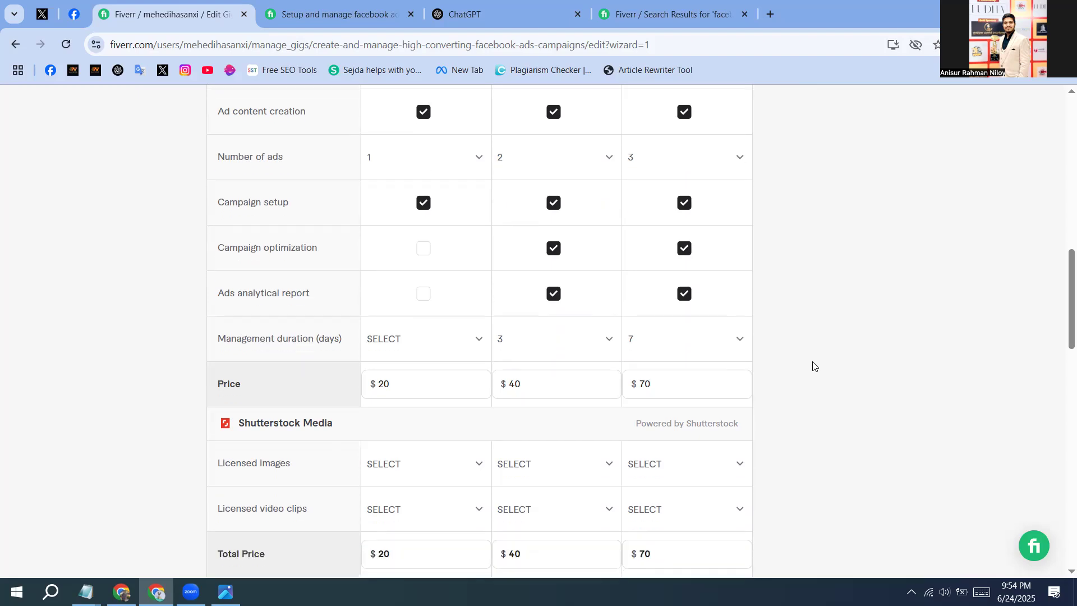
scroll(813, 367, "down", 4)
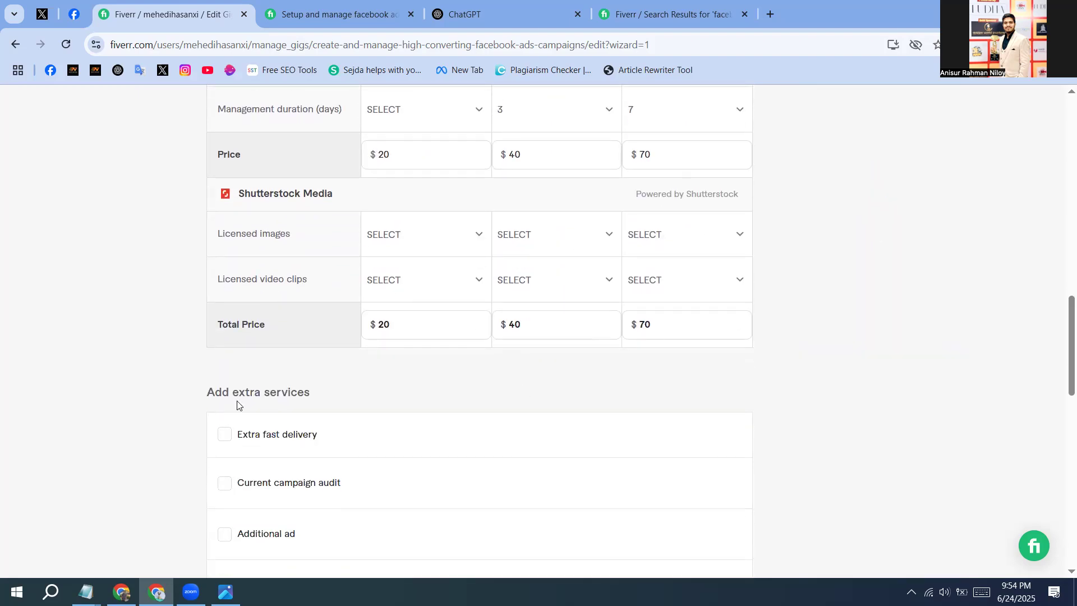
left_click(224, 435)
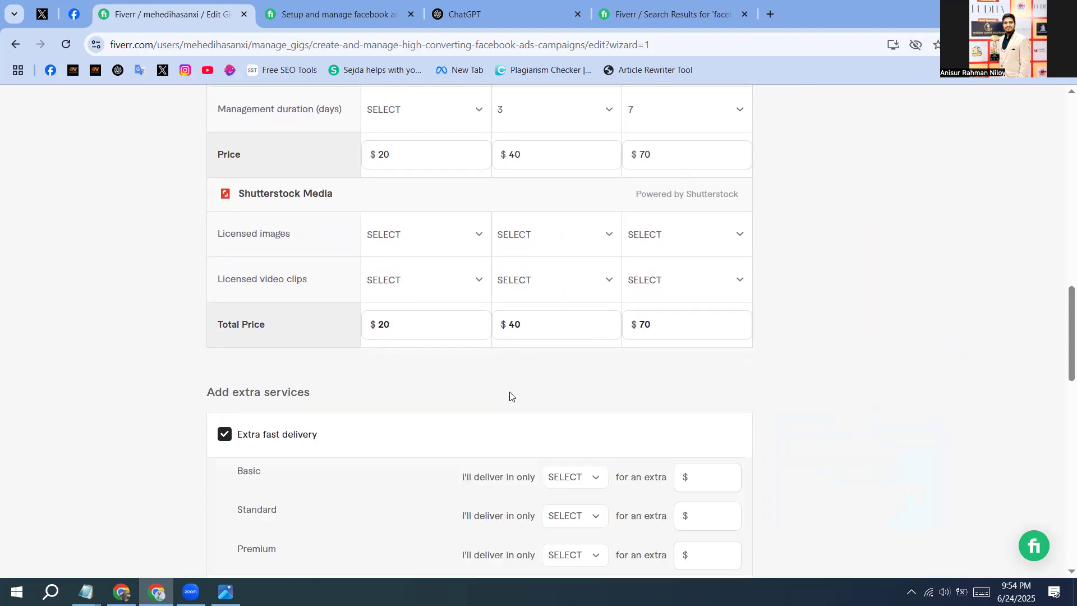
scroll(509, 397, "up", 1)
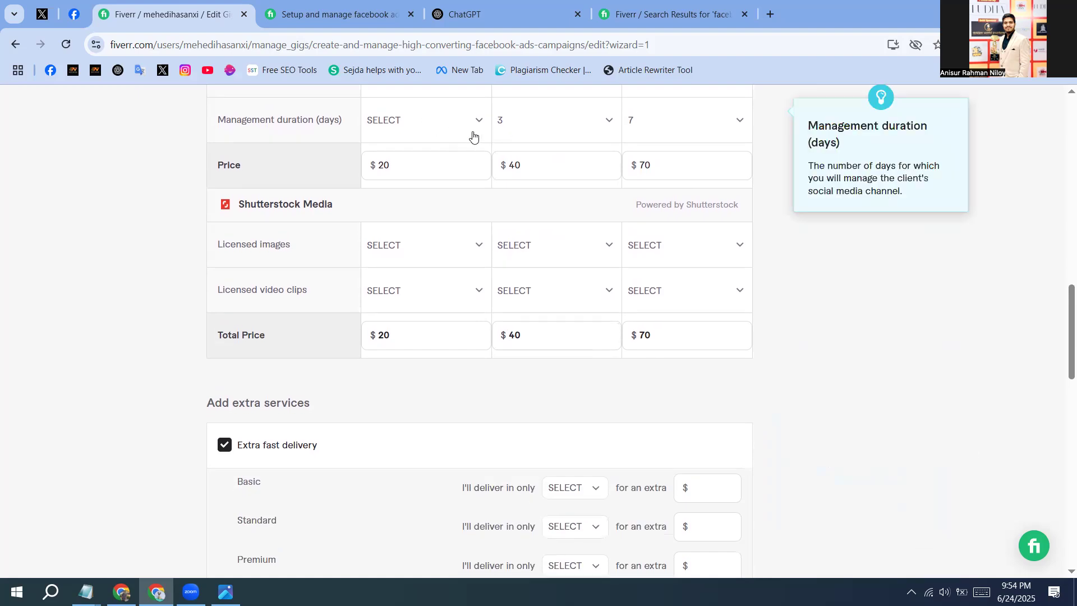
scroll(553, 313, "down", 2)
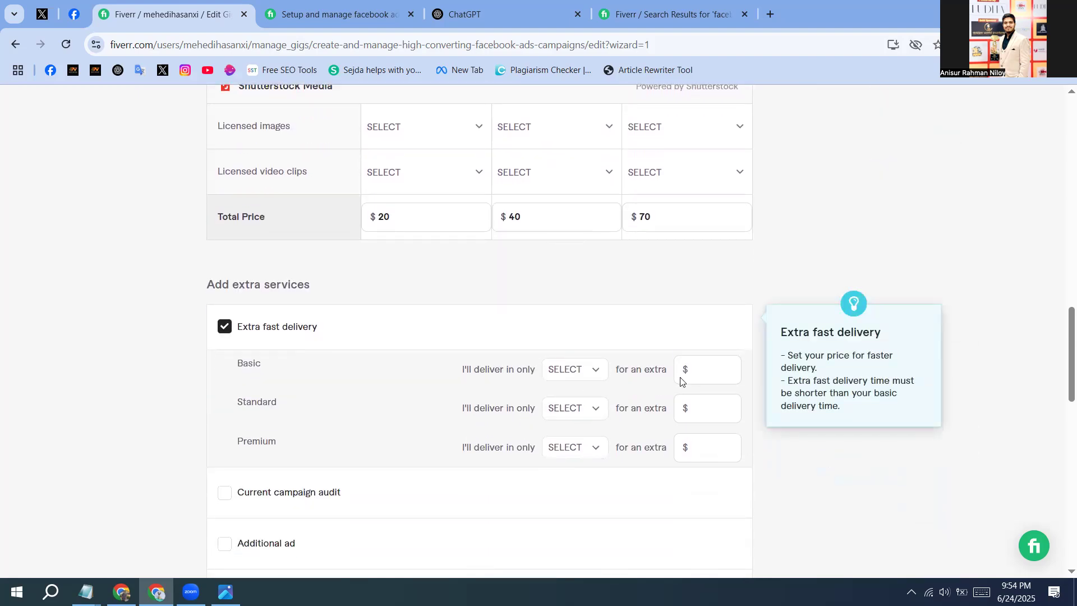
left_click(689, 373)
type("10")
left_click(583, 369)
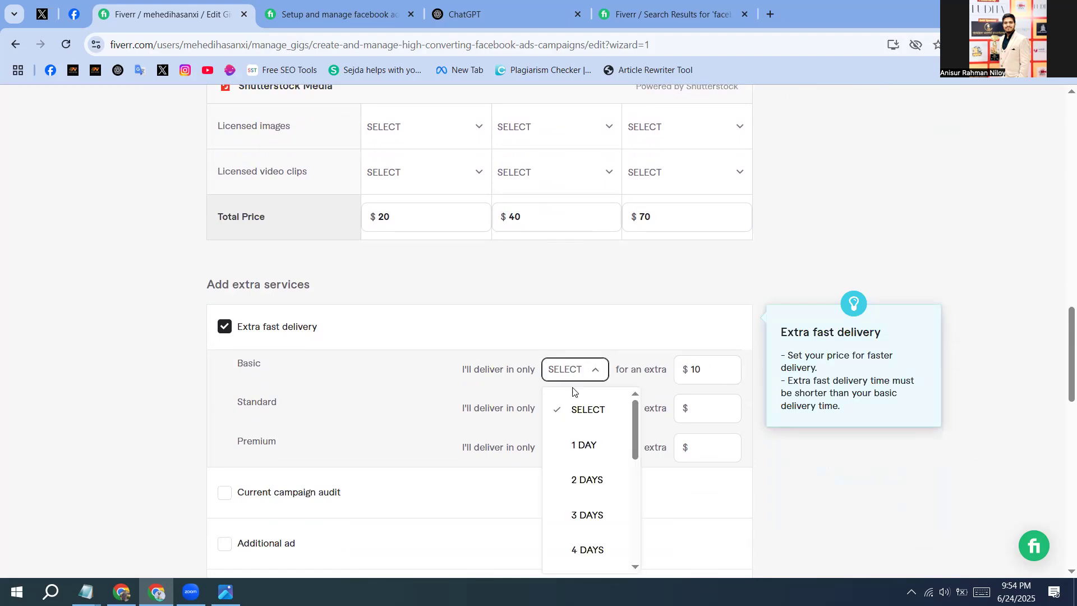
left_click(579, 443)
Step: Set extra fast delivery to 1 day for an extra $20 on Standard and 1 day for an extra $30 on Premium
left_click(565, 408)
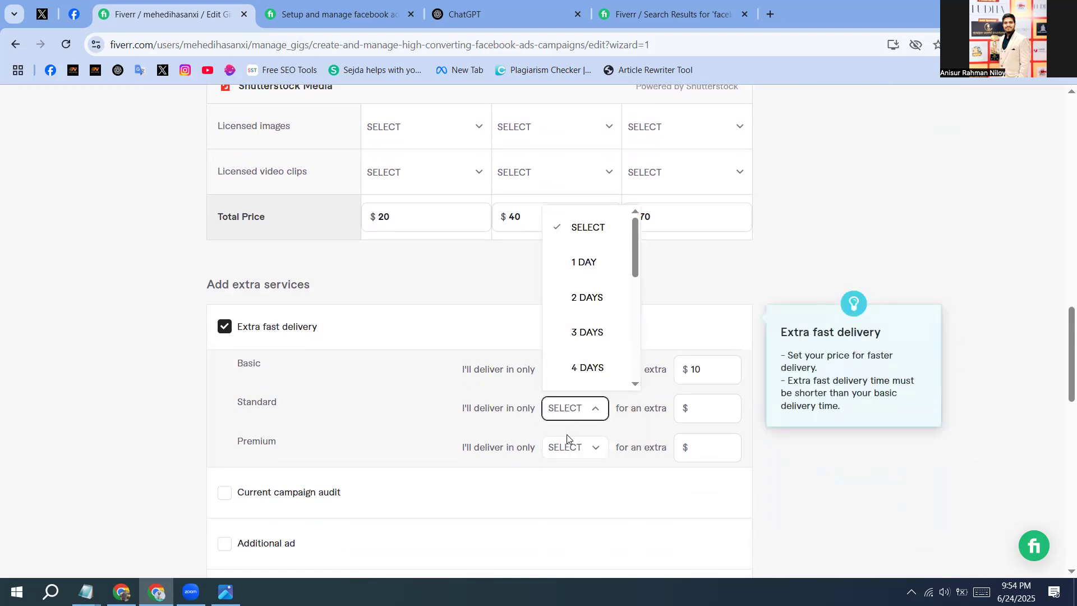
left_click(584, 264)
left_click(699, 417)
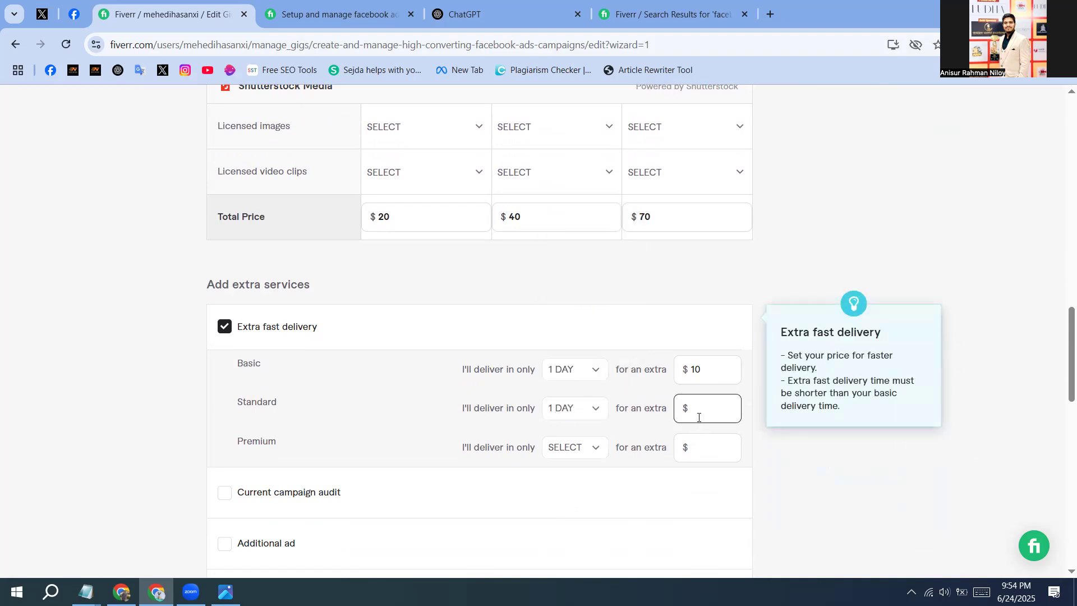
type("20")
left_click(575, 447)
left_click(581, 308)
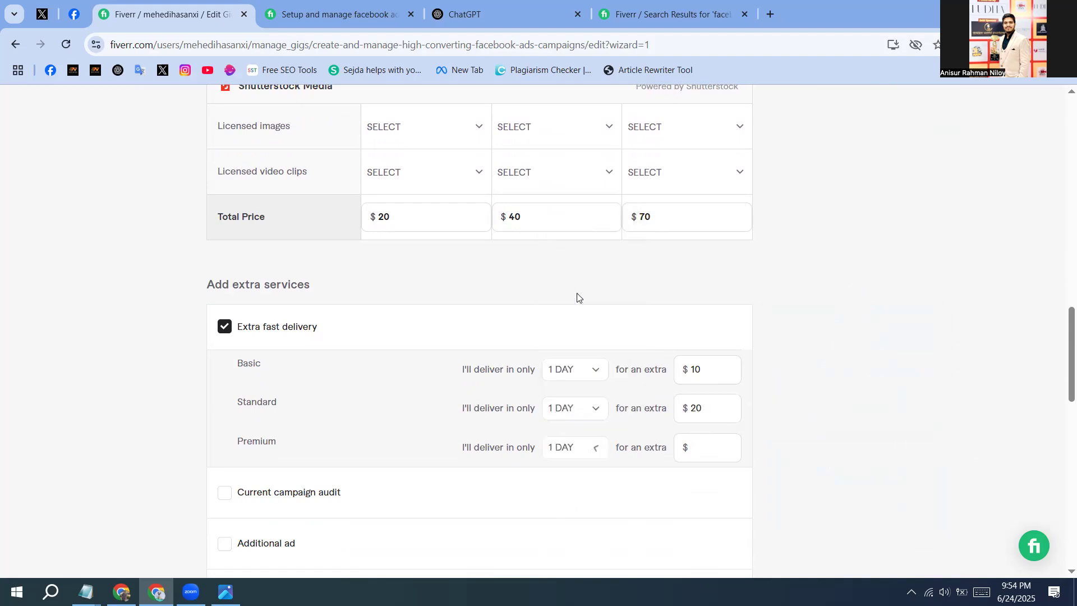
left_click(682, 441)
type("30")
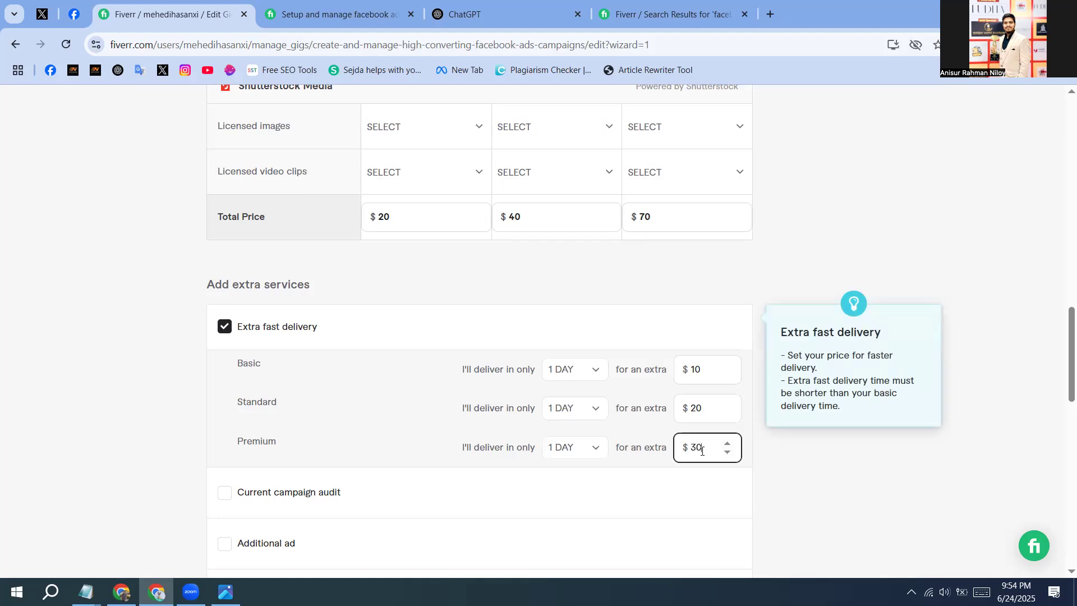
Step: Review the included services, number of ads, management duration and prices across the three packages
scroll(702, 449, "up", 5)
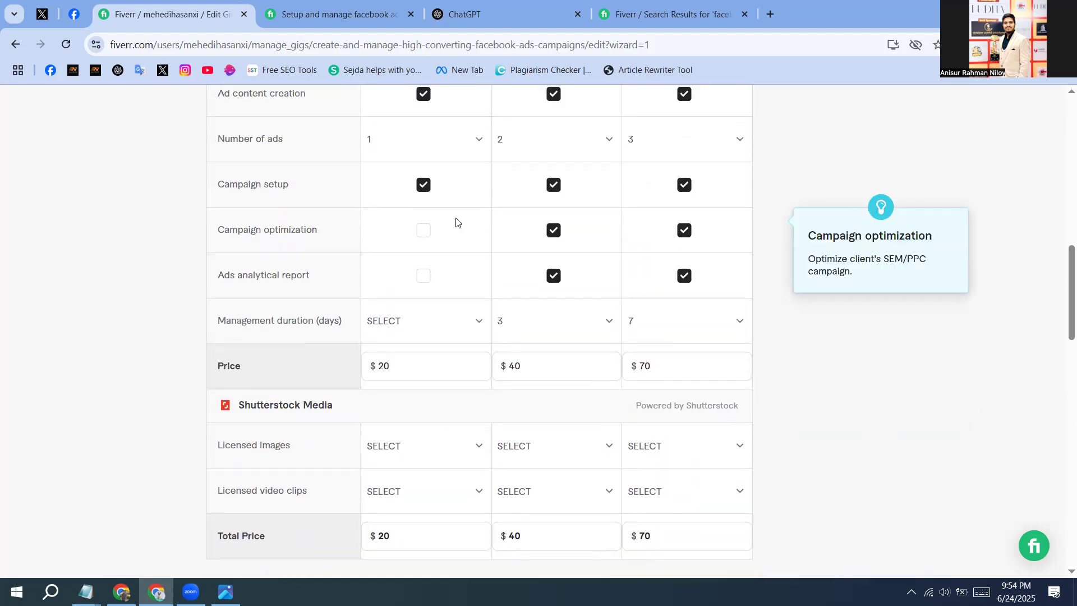
scroll(456, 222, "up", 10)
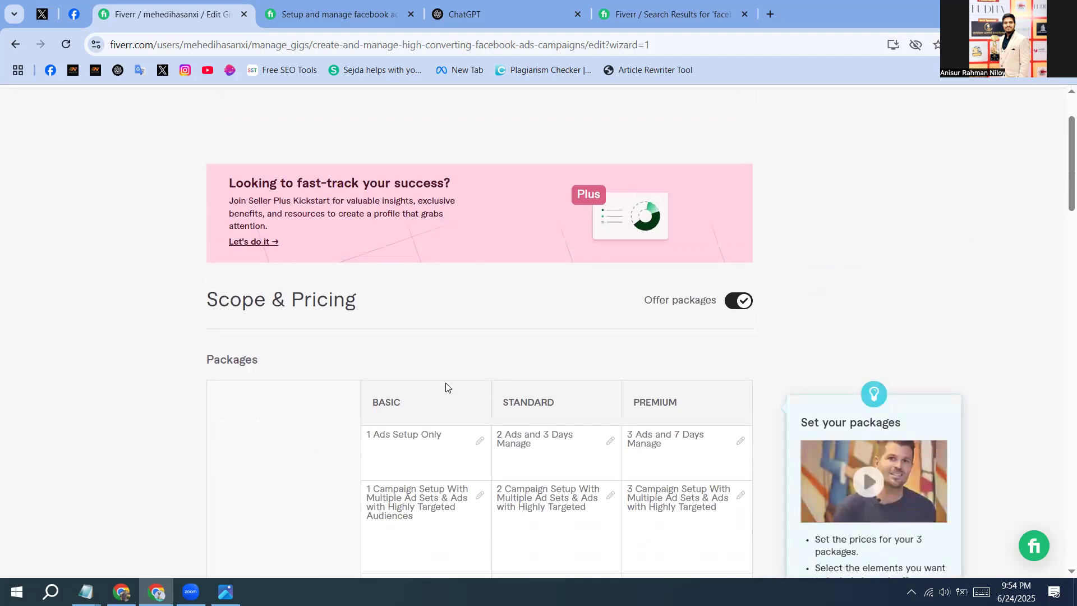
scroll(446, 387, "down", 10)
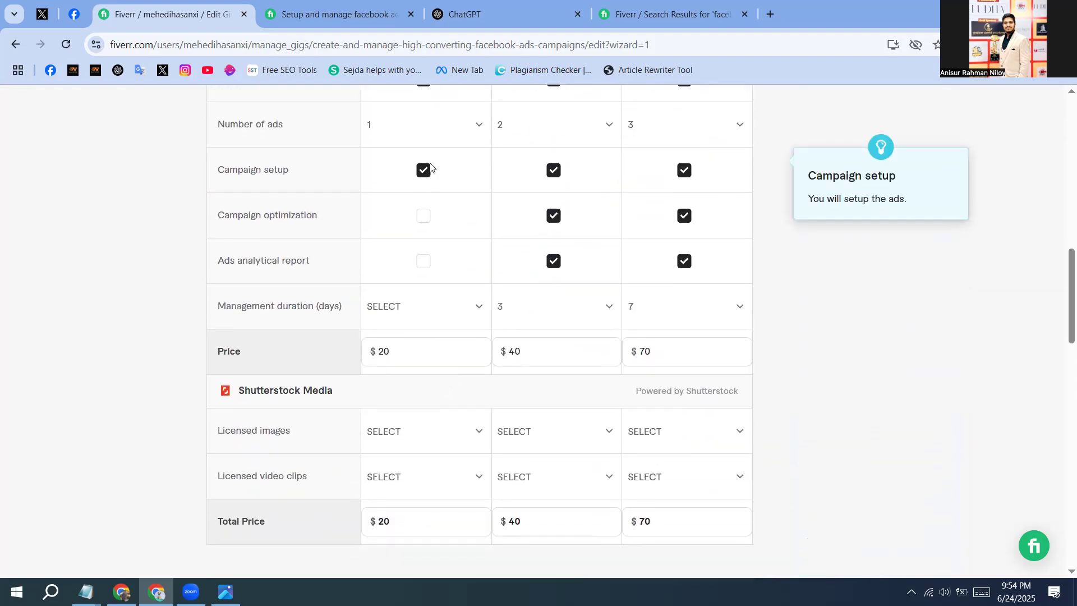
mouse_move(416, 315)
scroll(465, 320, "up", 3)
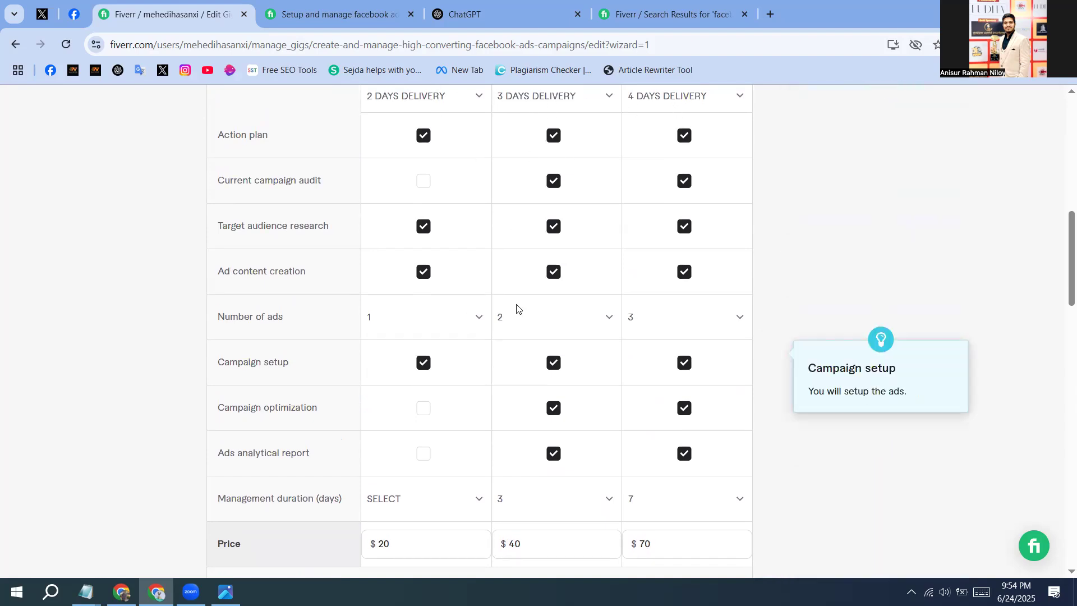
Step: Correct the extra fast delivery price for the Premium package to $30
scroll(515, 310, "down", 10)
scroll(619, 366, "up", 1)
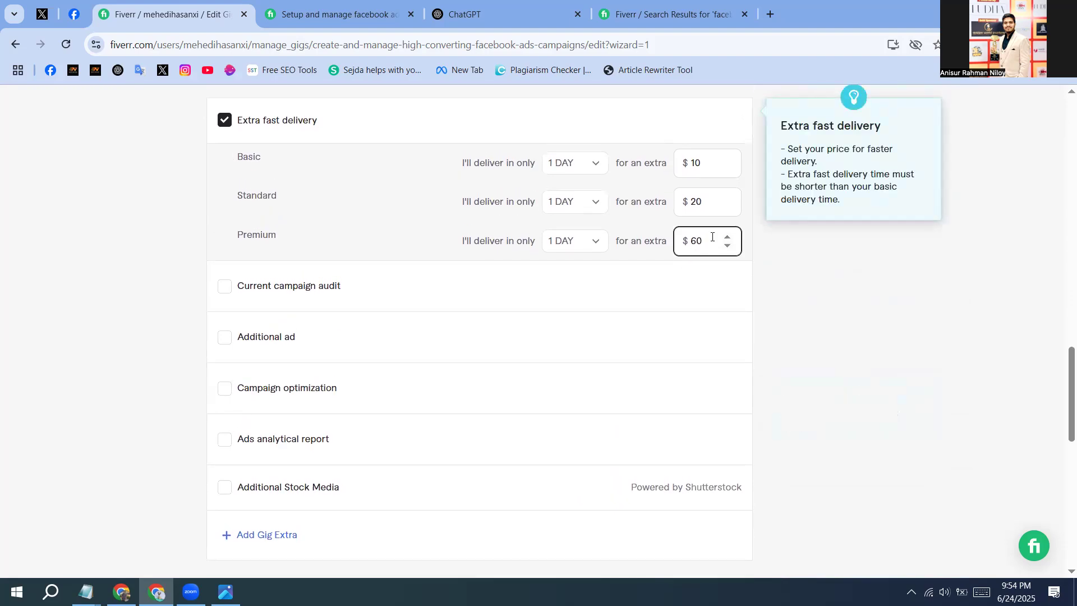
key("BackSpace")
key("BackSpace")
type("30")
left_click(823, 305)
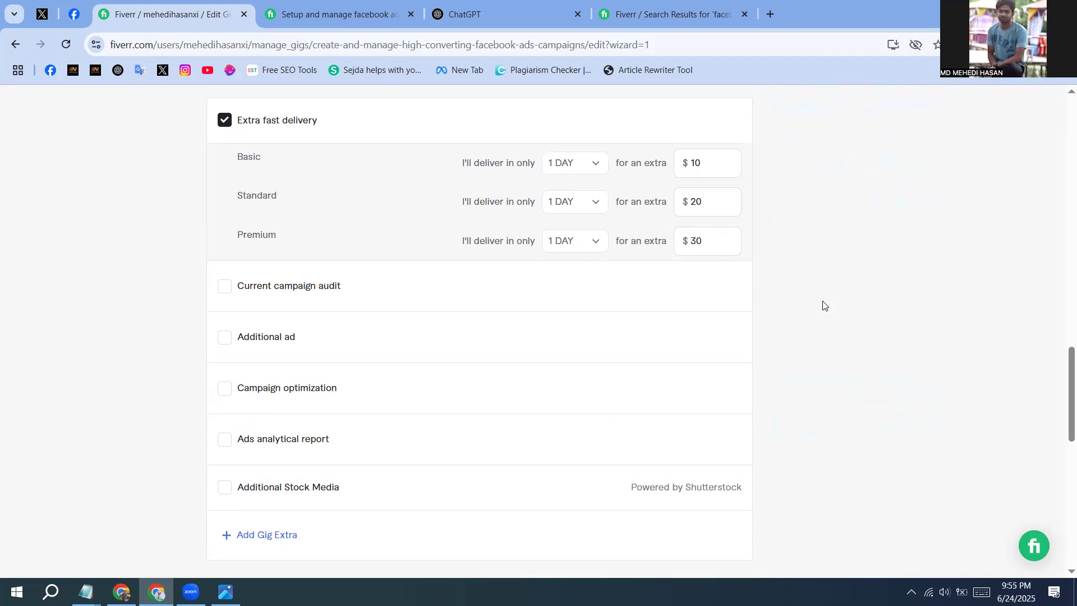
Step: Check the remaining extra services, then save the pricing and continue to the gig description
scroll(823, 305, "up", 1)
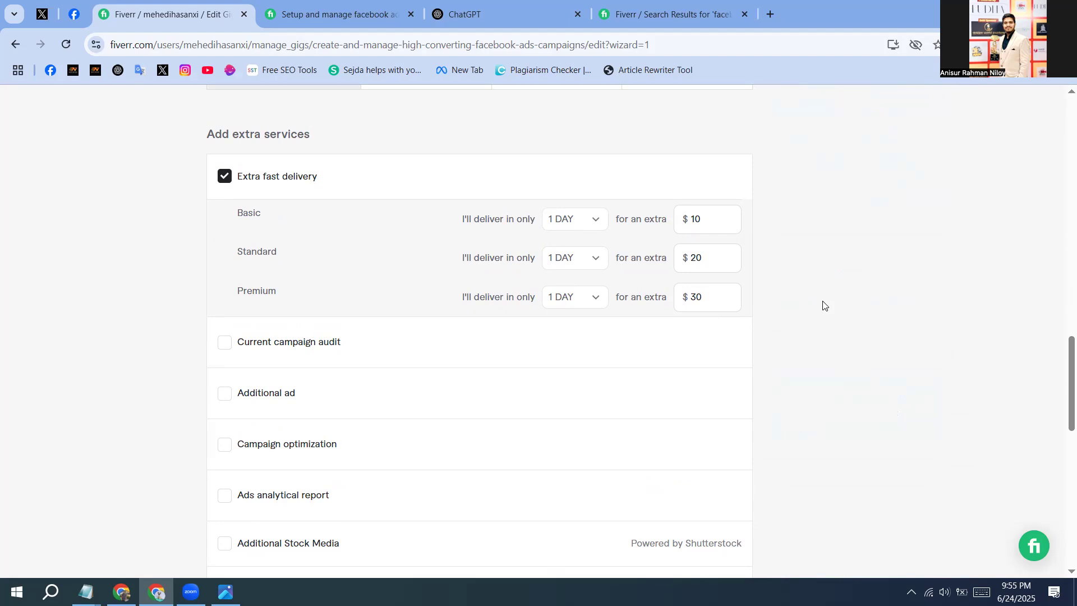
scroll(823, 305, "down", 3)
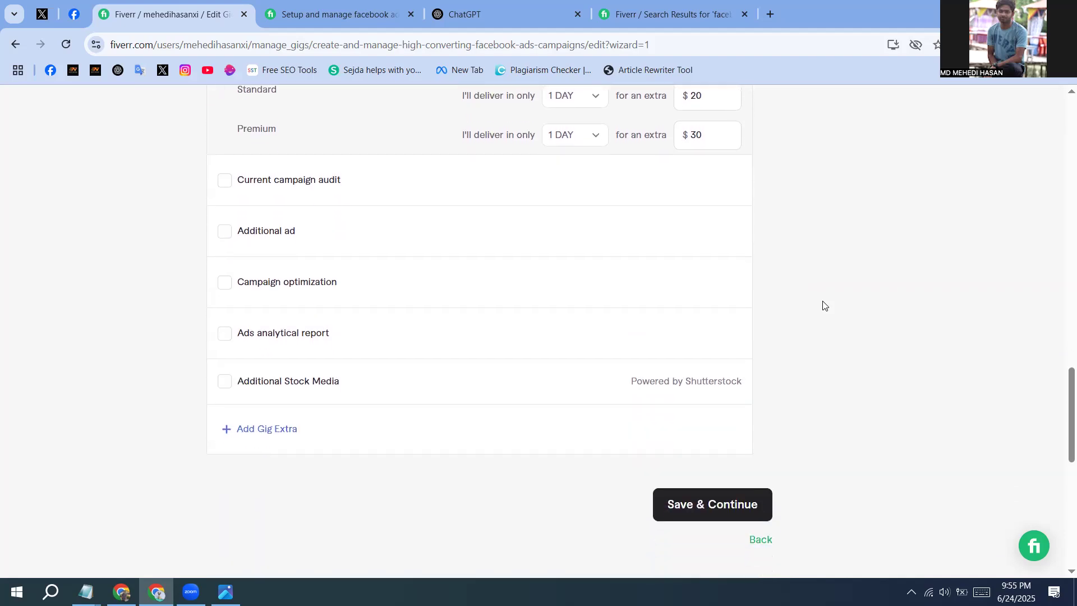
right_click(822, 305)
left_click(722, 505)
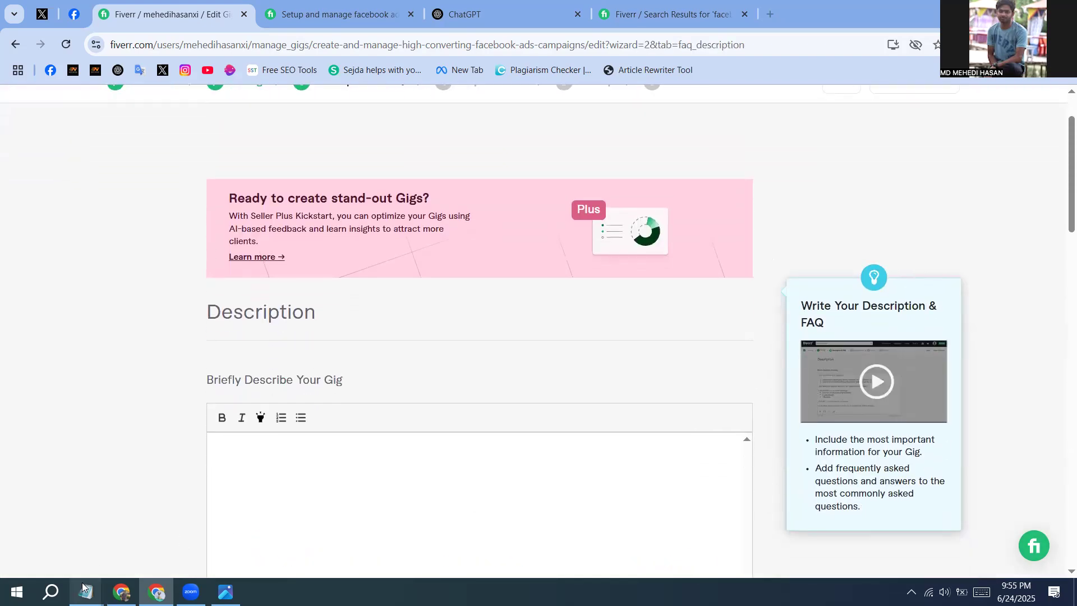
Step: In the open Notepad file, copy the description text from "Are you having trouble" to the end, leaving out the title line
mouse_move(83, 588)
left_click(96, 558)
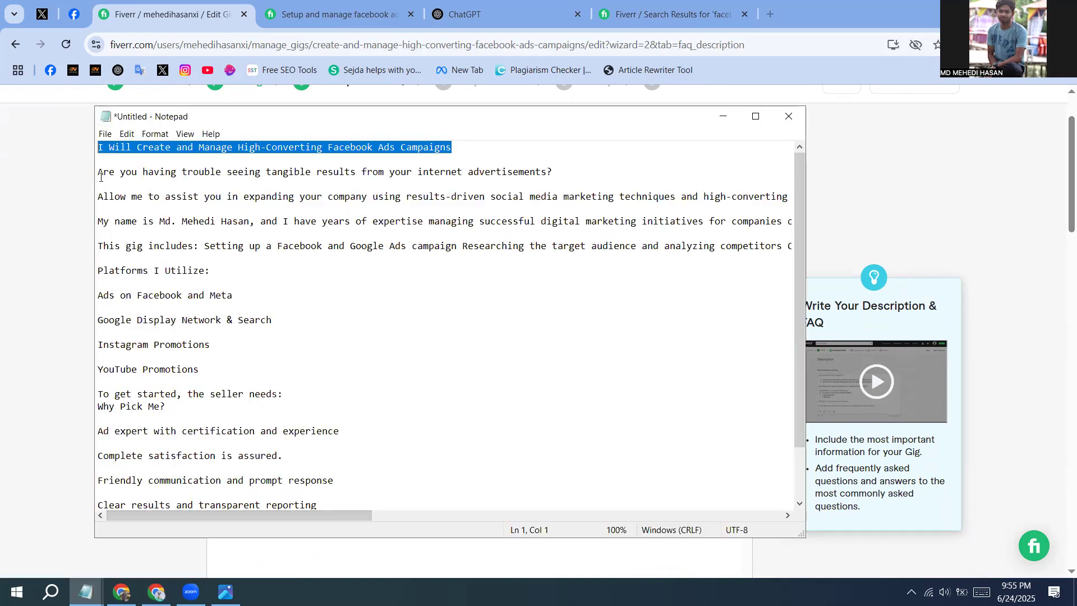
left_click(263, 312)
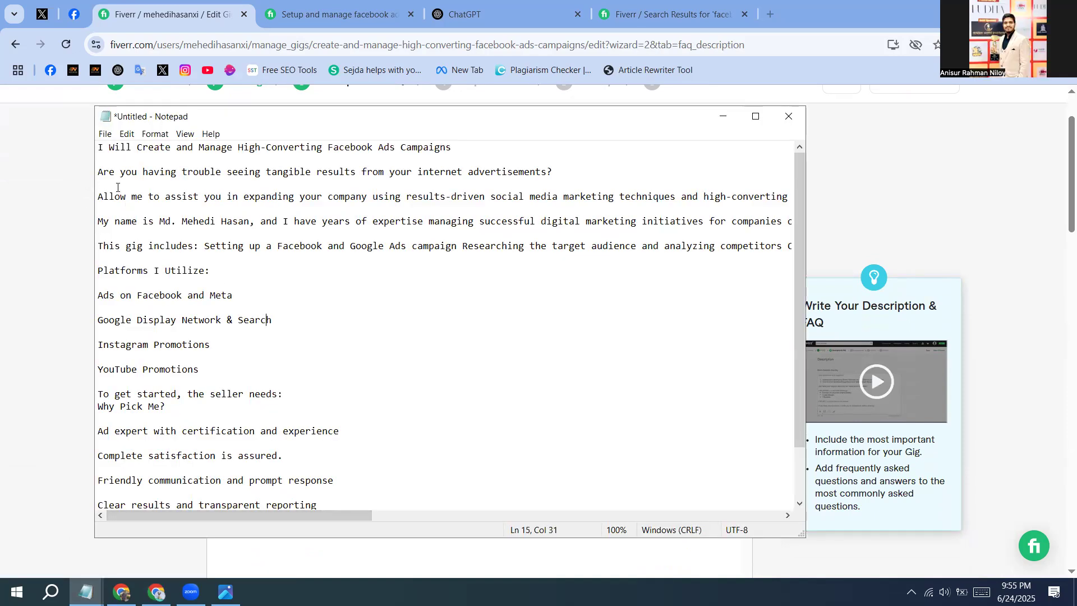
left_click_drag(96, 172, 606, 479)
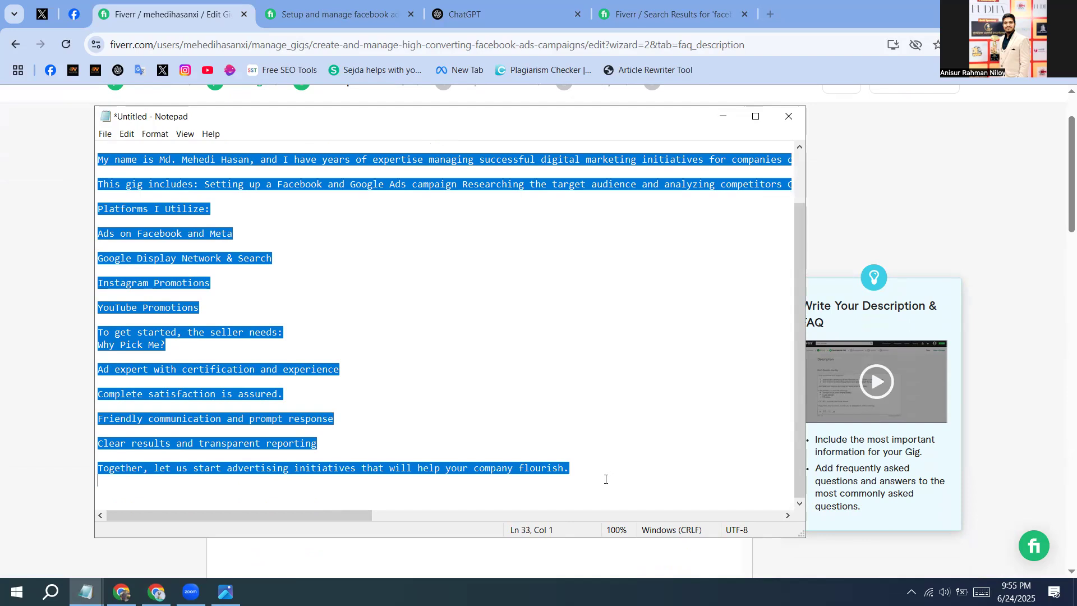
right_click(272, 405)
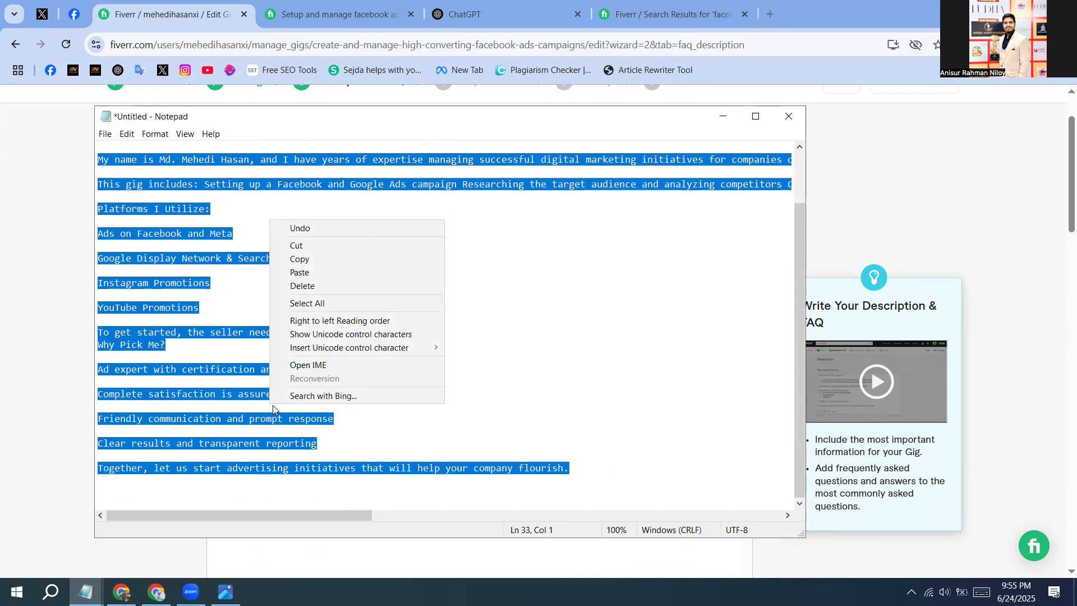
left_click(301, 257)
Step: Return to the Fiverr gig page, paste the copied text into the gig description and check it against the character limit
left_click(934, 164)
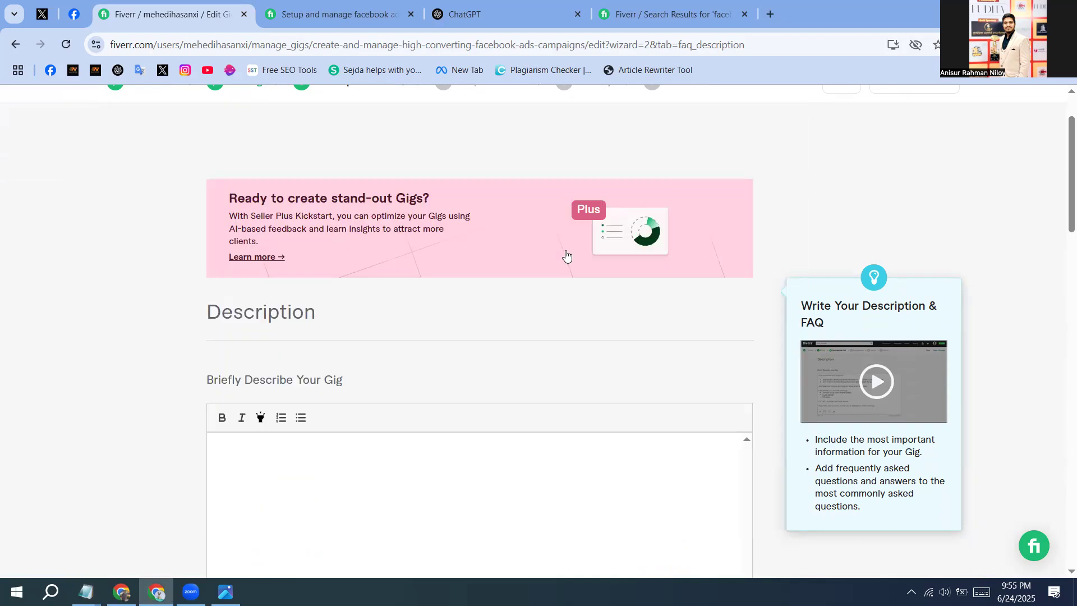
scroll(435, 414, "down", 5)
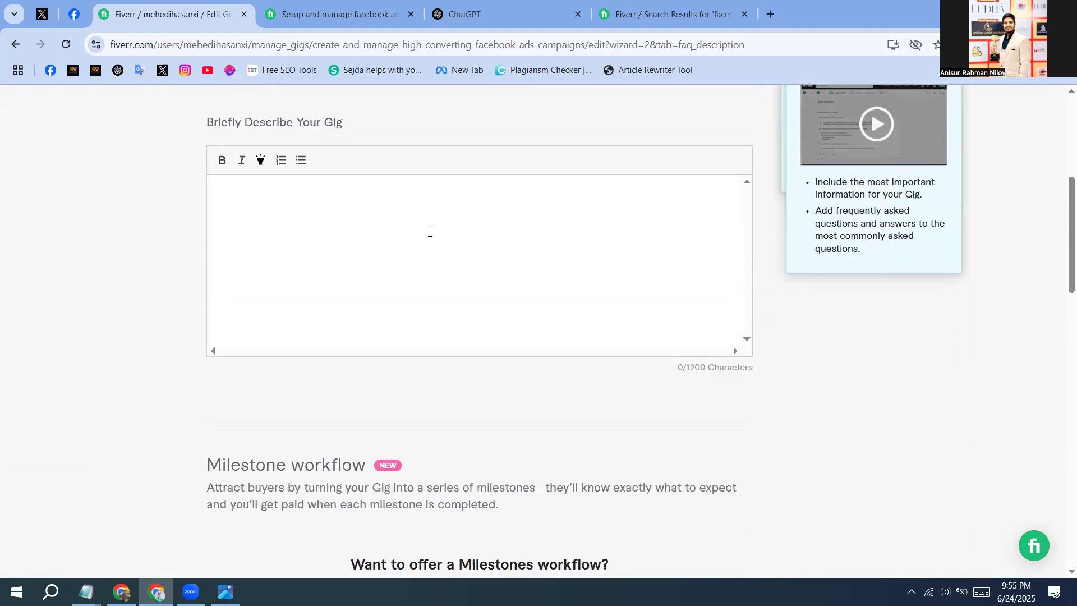
right_click(430, 234)
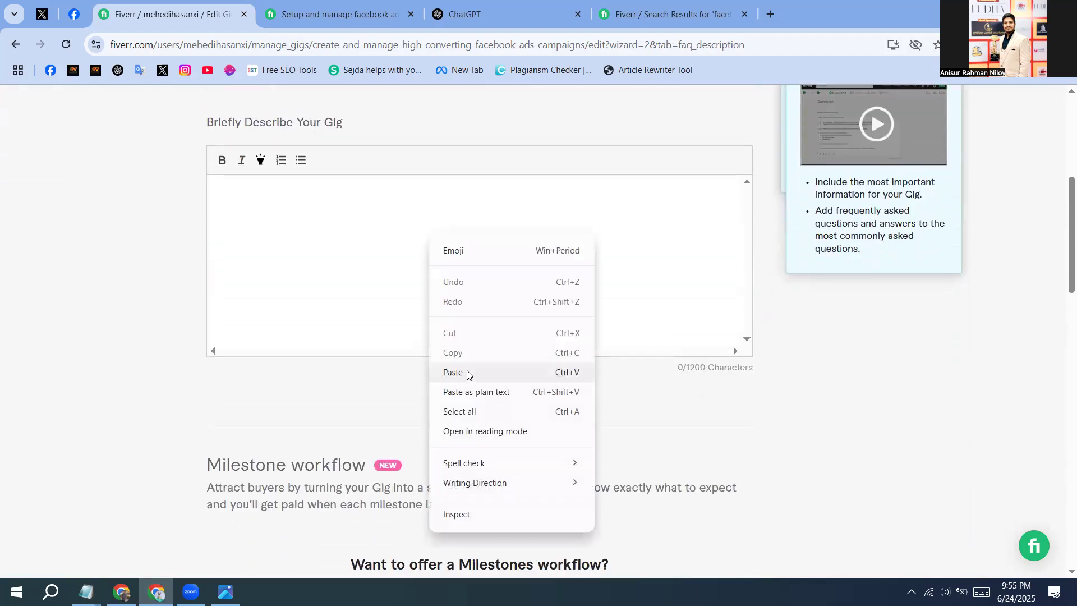
left_click(469, 372)
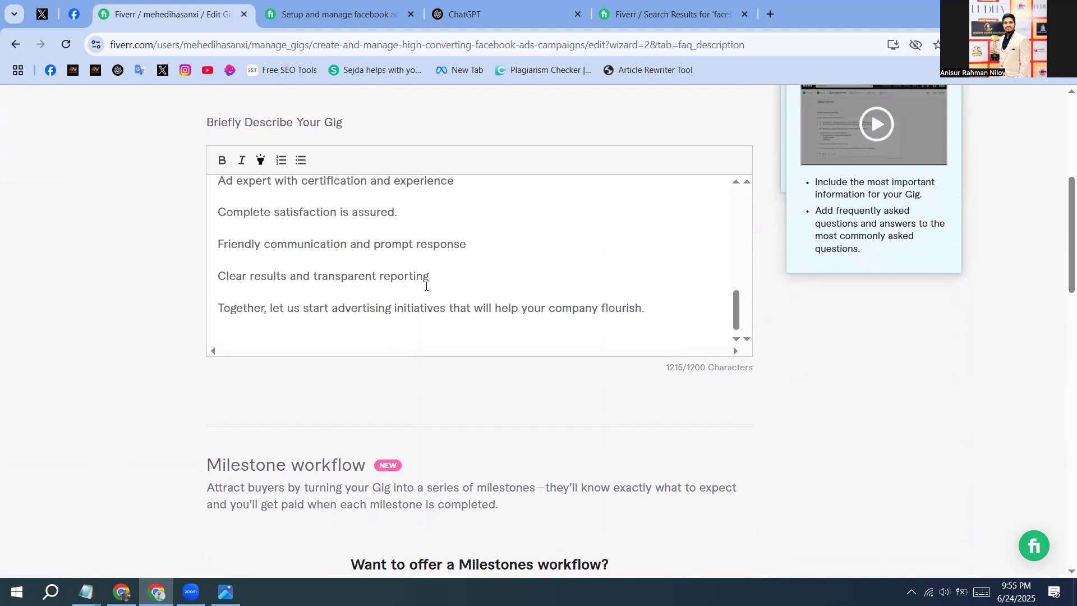
scroll(426, 286, "up", 2)
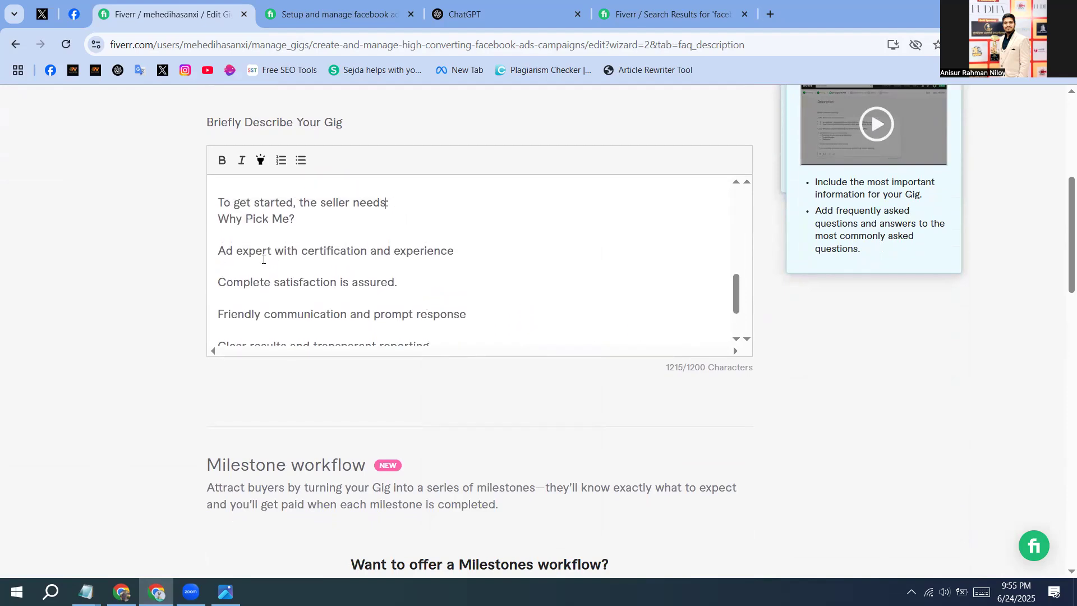
scroll(418, 209, "down", 1)
scroll(419, 209, "up", 2)
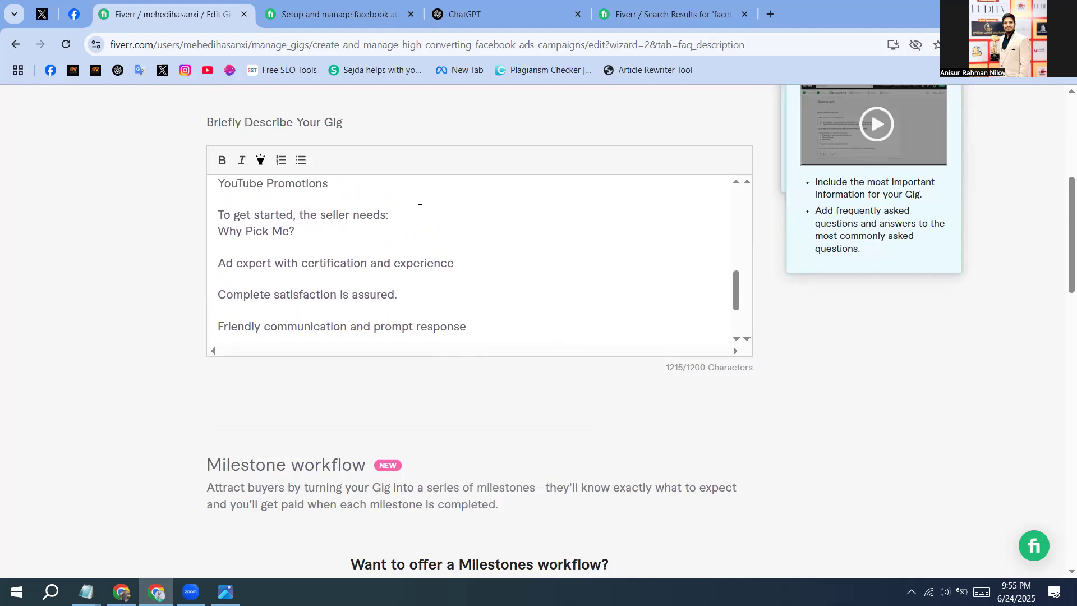
Step: Switch to ChatGPT and replace the leftover draft prompt with "Make it little short and formal for fiverr gig description:", followed by blank lines
left_click(455, 20)
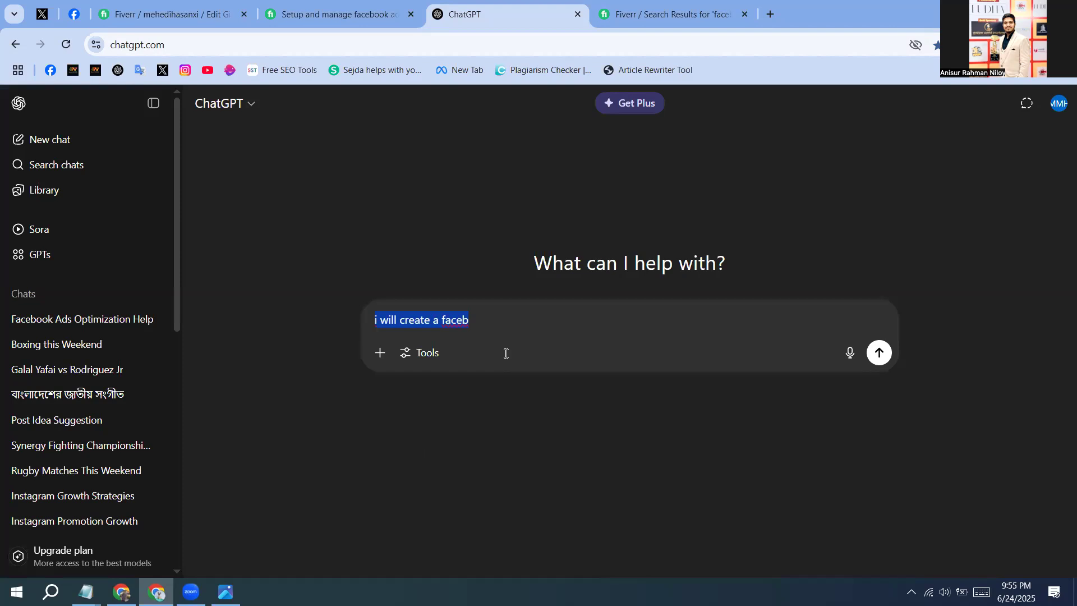
key("BackSpace")
type("Make it little shor")
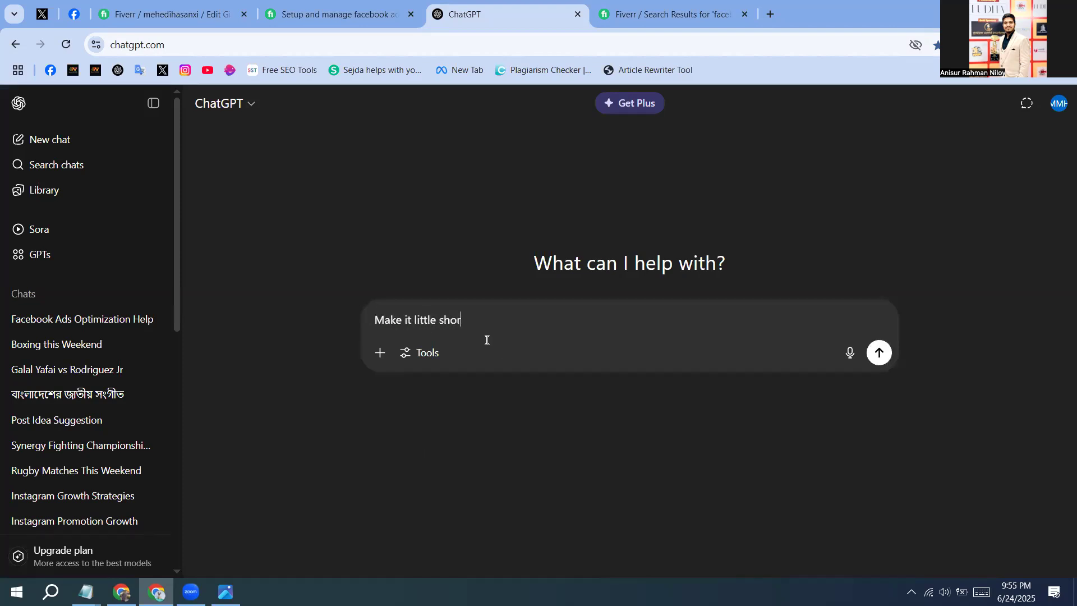
type("t and ")
type("formal")
type(" for fac")
key("BackSpace")
key("BackSpace")
type("iverr gig ")
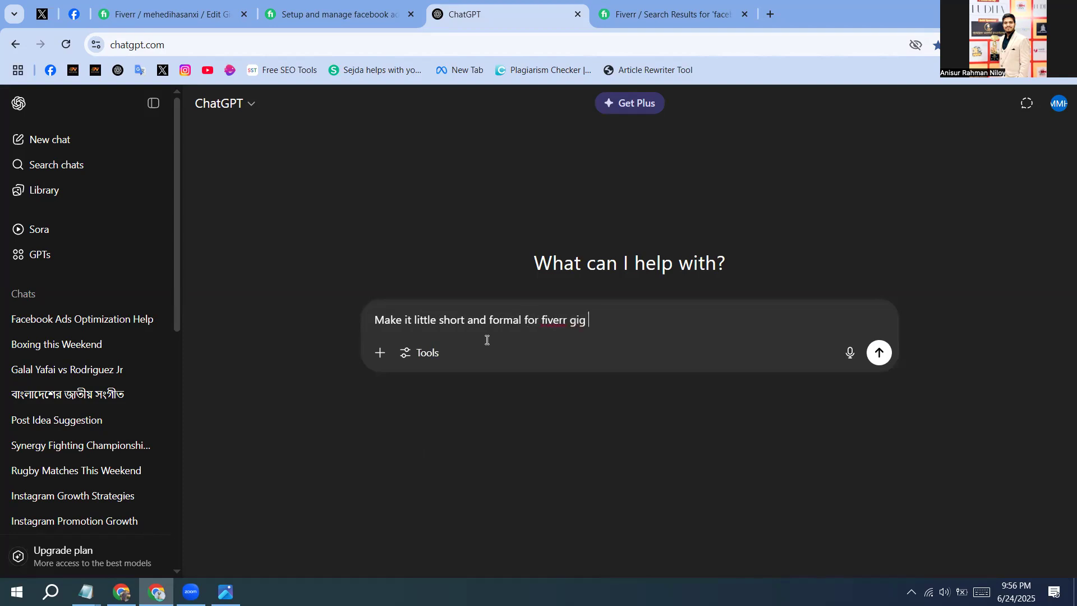
type("description:")
key("shift+Return")
key("shift+Return")
Step: Paste the copied gig description below the prompt and submit the request
key("super+v")
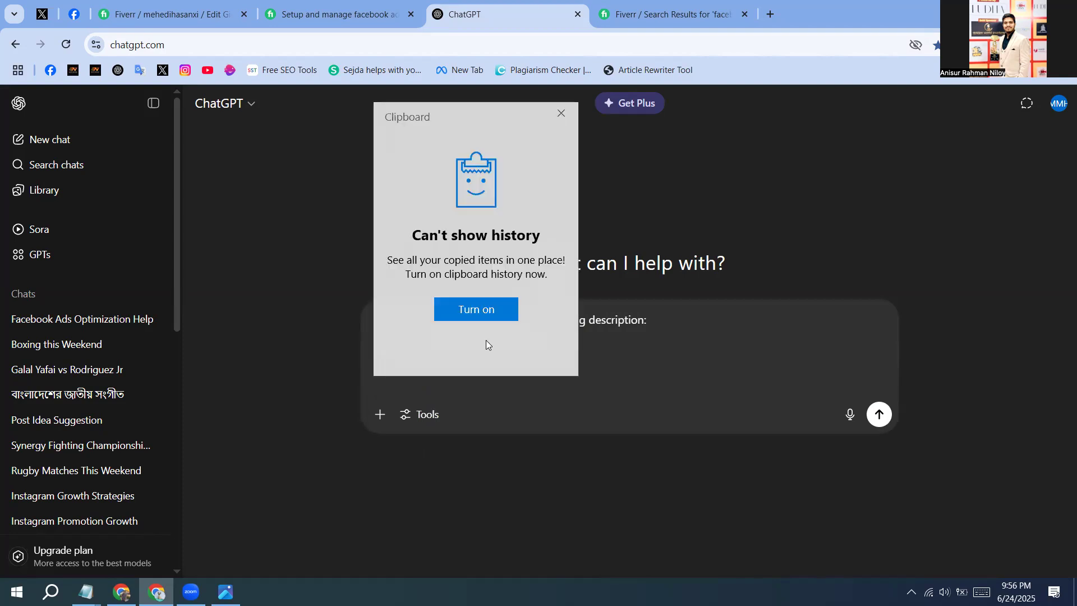
left_click(562, 112)
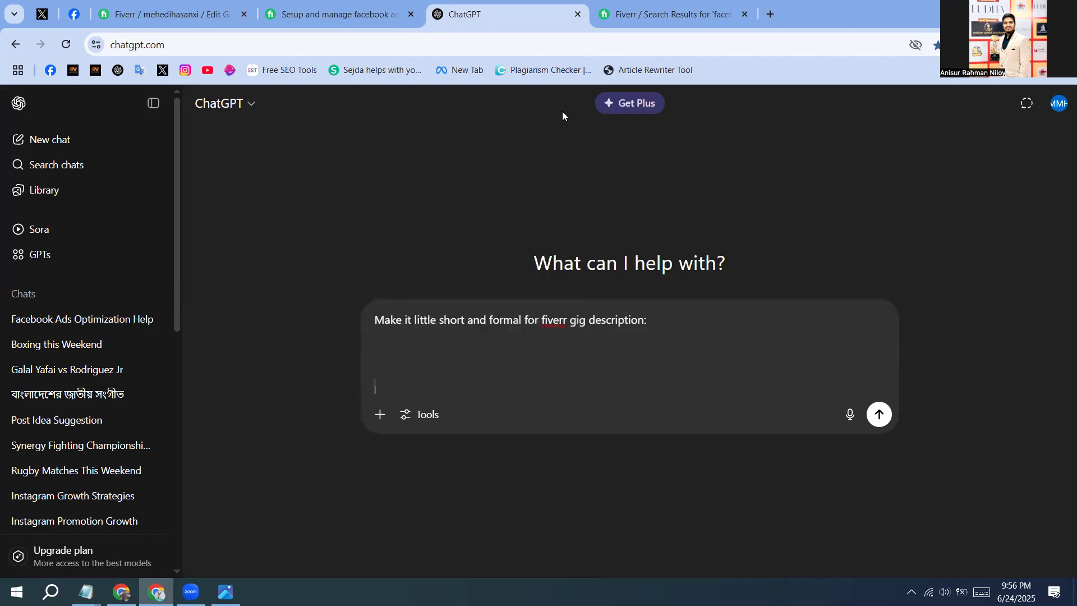
right_click(393, 388)
left_click(417, 230)
key("Return")
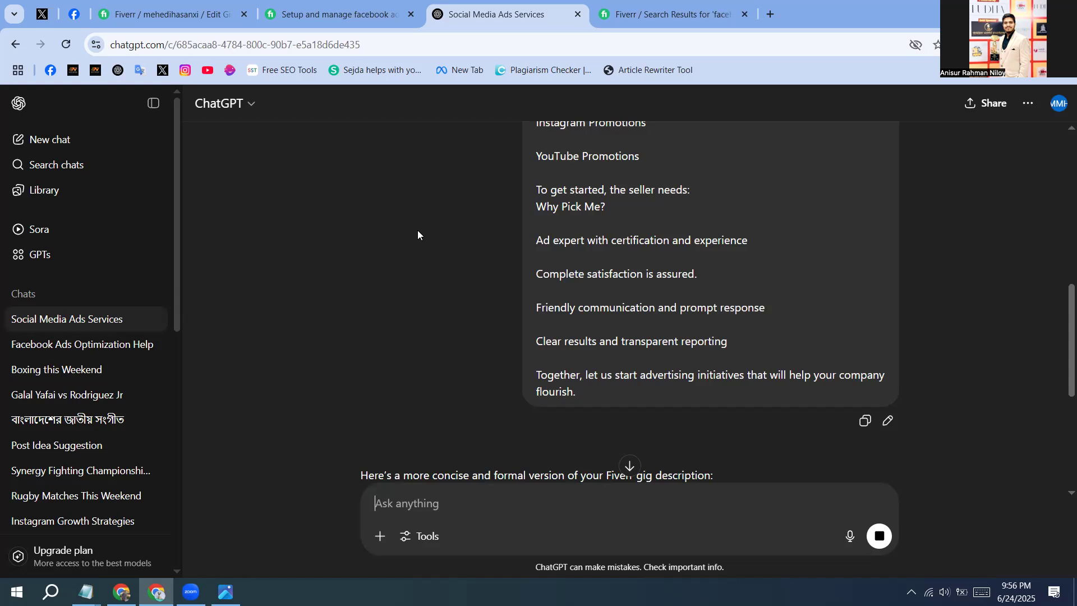
Step: Read through the shortened description and send the follow-up request "Make it within 1200 caracters"
scroll(539, 310, "down", 5)
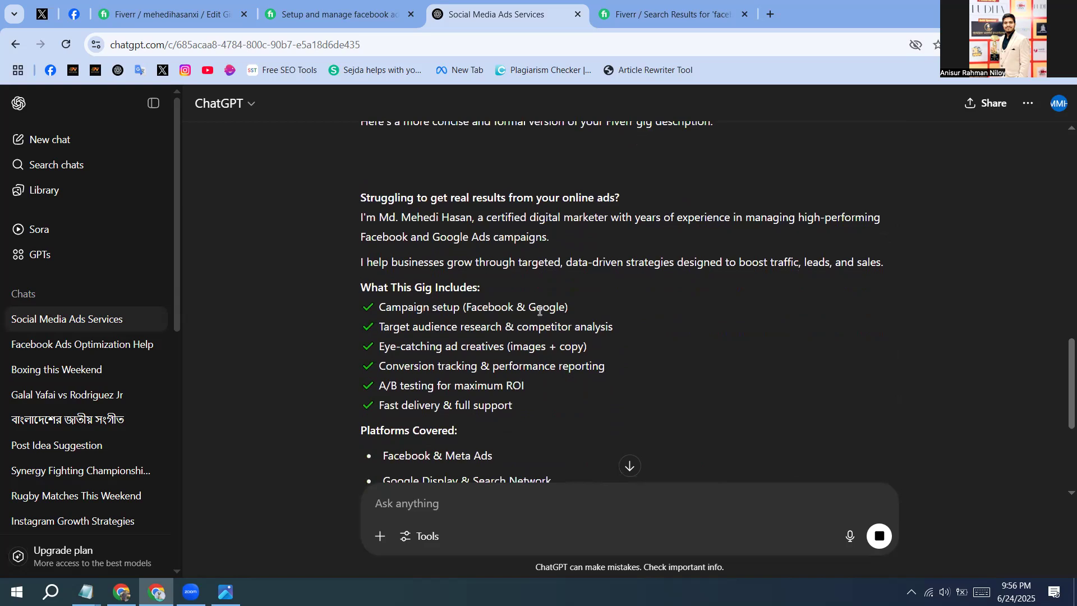
scroll(539, 311, "down", 3)
scroll(539, 311, "down", 2)
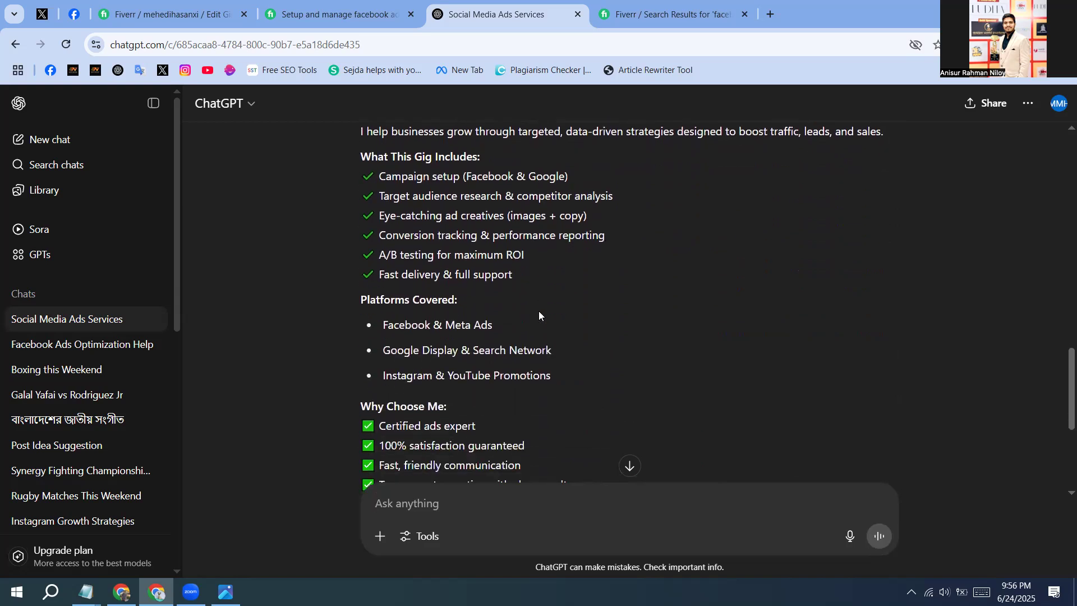
scroll(538, 311, "down", 1)
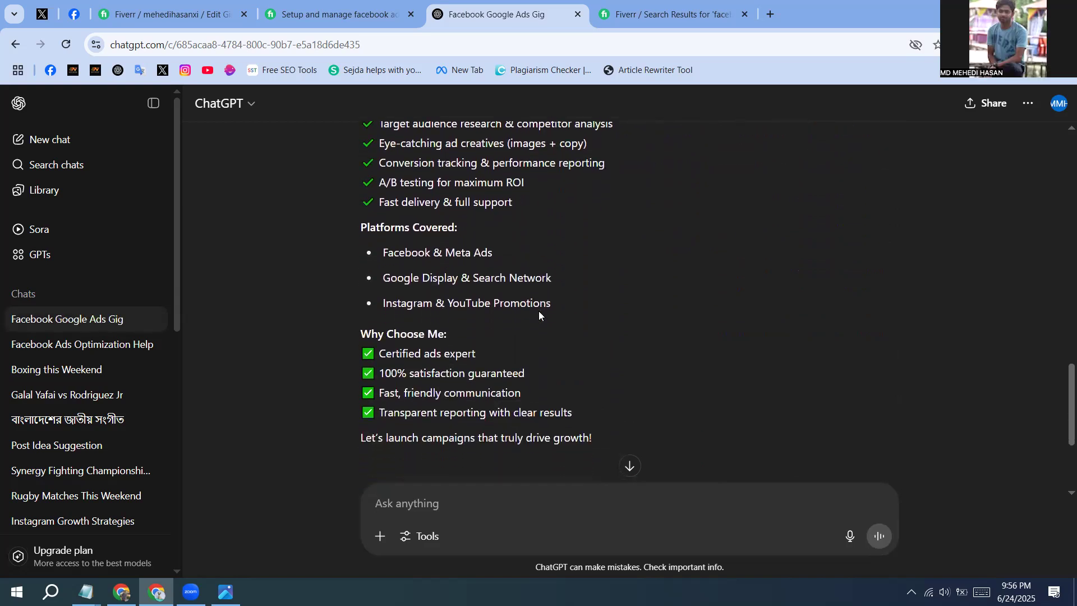
type("Make it w")
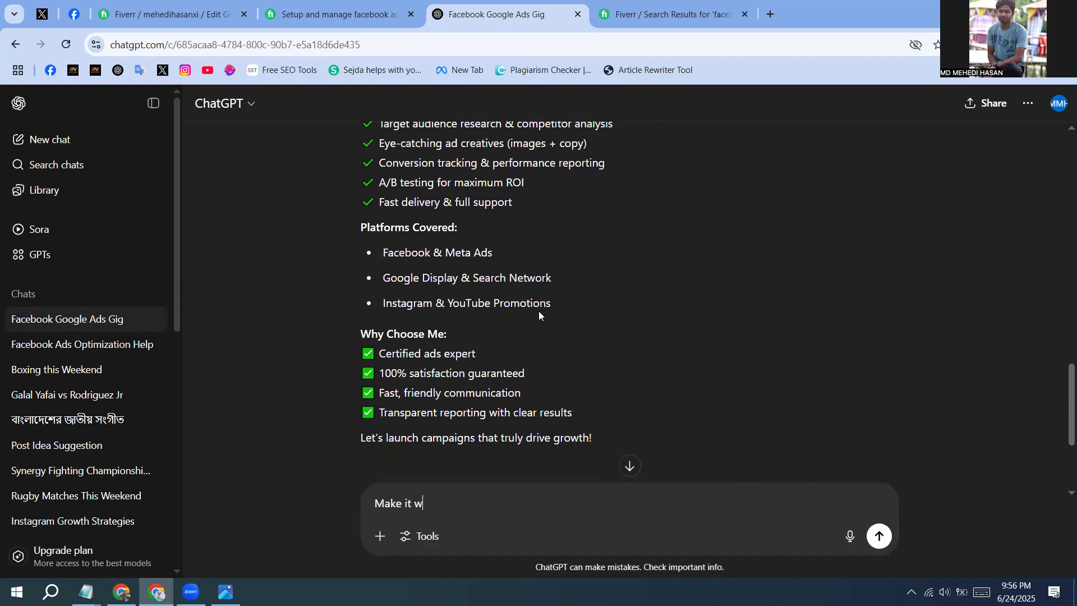
type("ithin 1200 caracters")
key("Return")
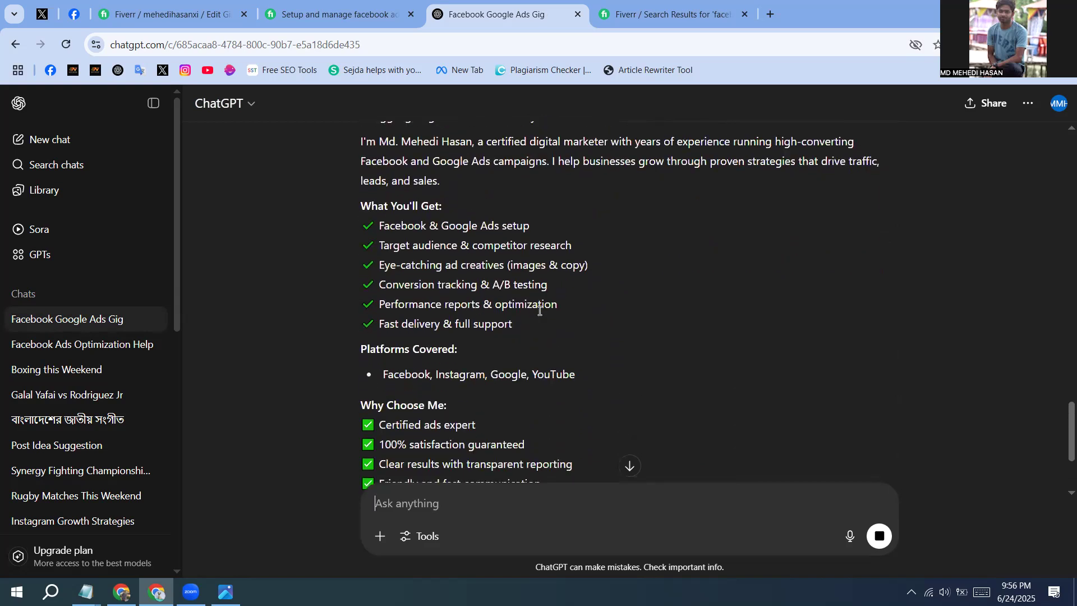
Step: Copy the revised description from "Struggling to get real results" through "Let's create campaigns that deliver real growth!"
left_click_drag(617, 315, 360, 274)
scroll(488, 268, "up", 5)
right_click(384, 276)
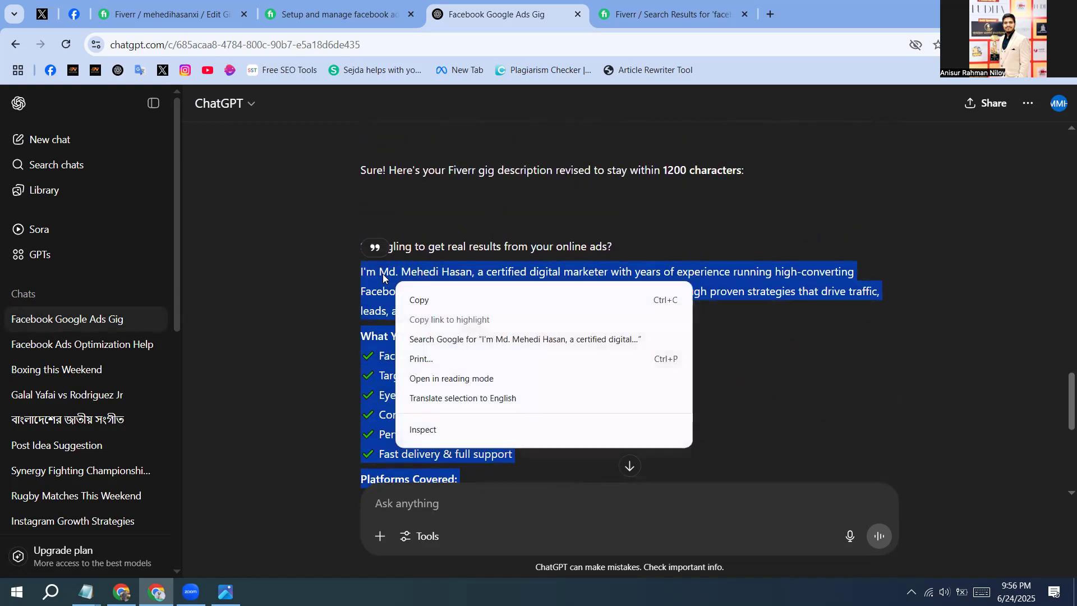
left_click(467, 258)
left_click_drag(361, 246, 604, 328)
scroll(513, 352, "down", 5)
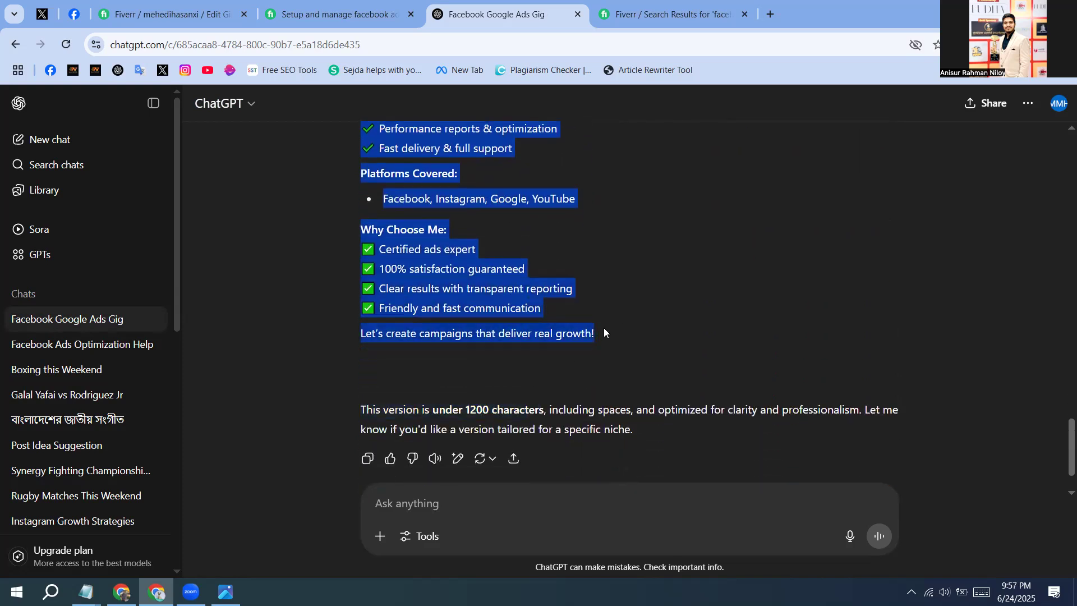
right_click(505, 298)
left_click(540, 312)
Step: Go back to the Fiverr gig editor and replace the whole description with the copied ChatGPT version
left_click(337, 19)
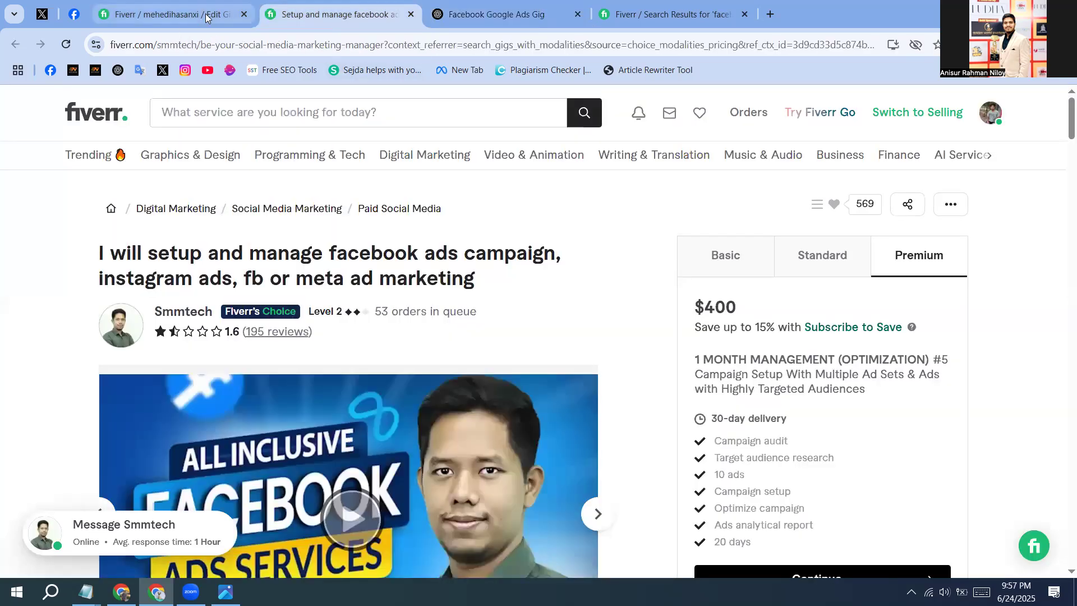
left_click(206, 19)
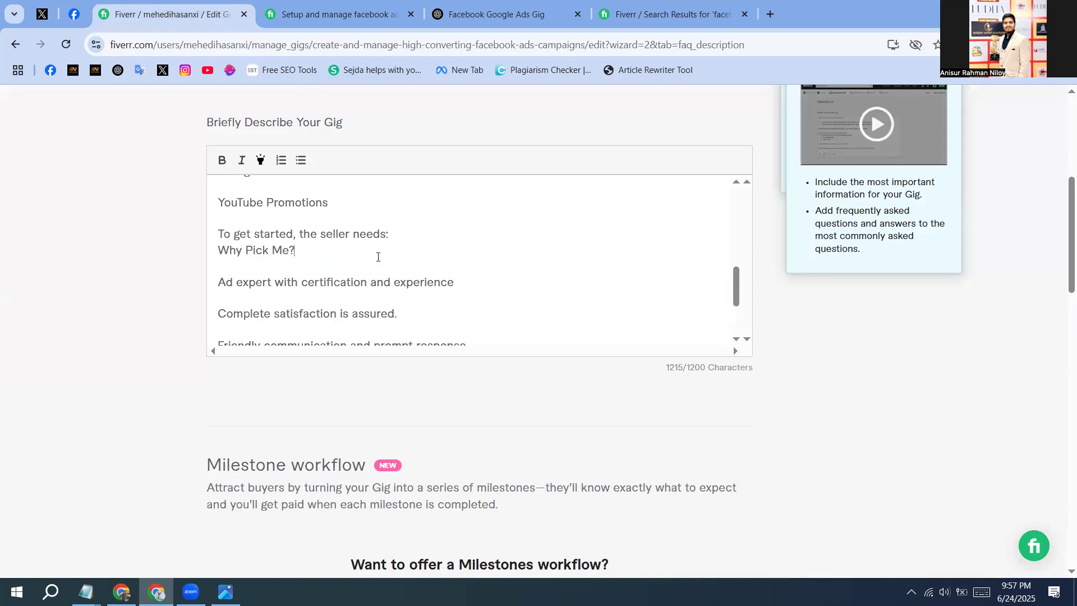
scroll(338, 247, "up", 8)
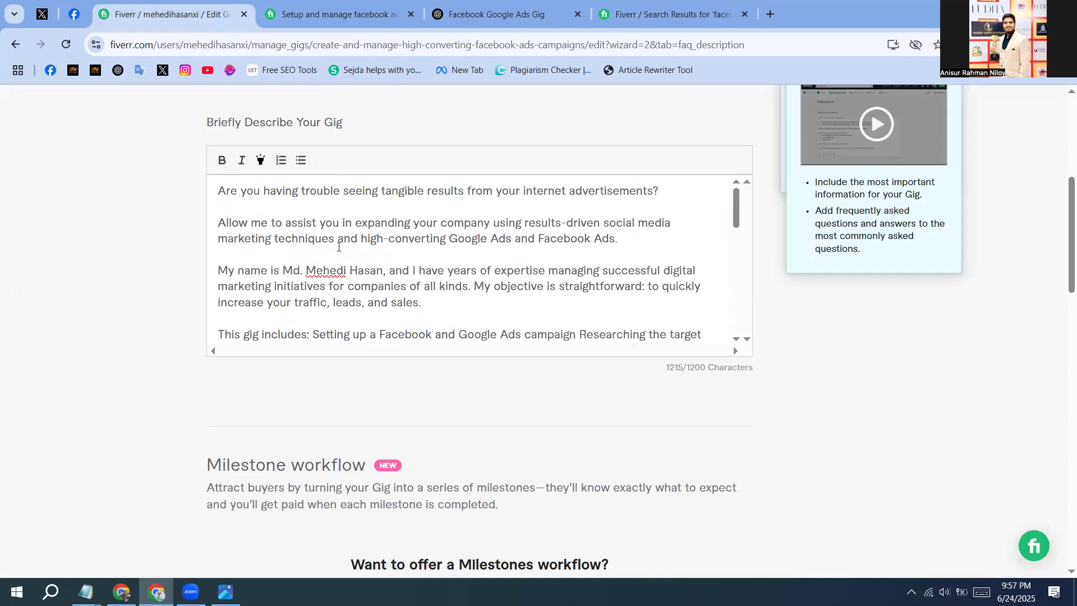
key("ctrl+a")
key("BackSpace")
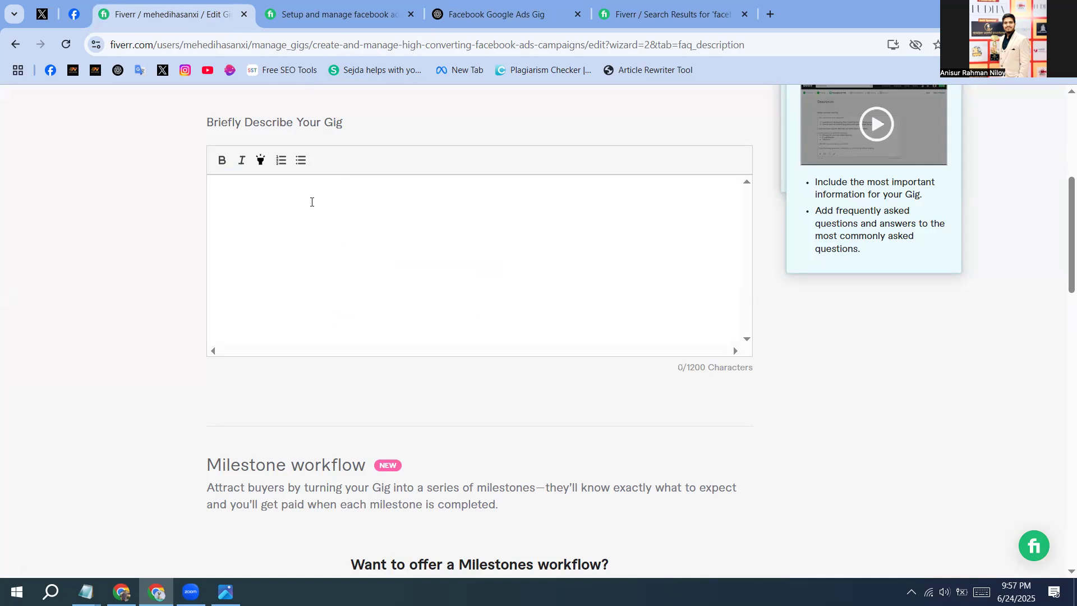
right_click(312, 202)
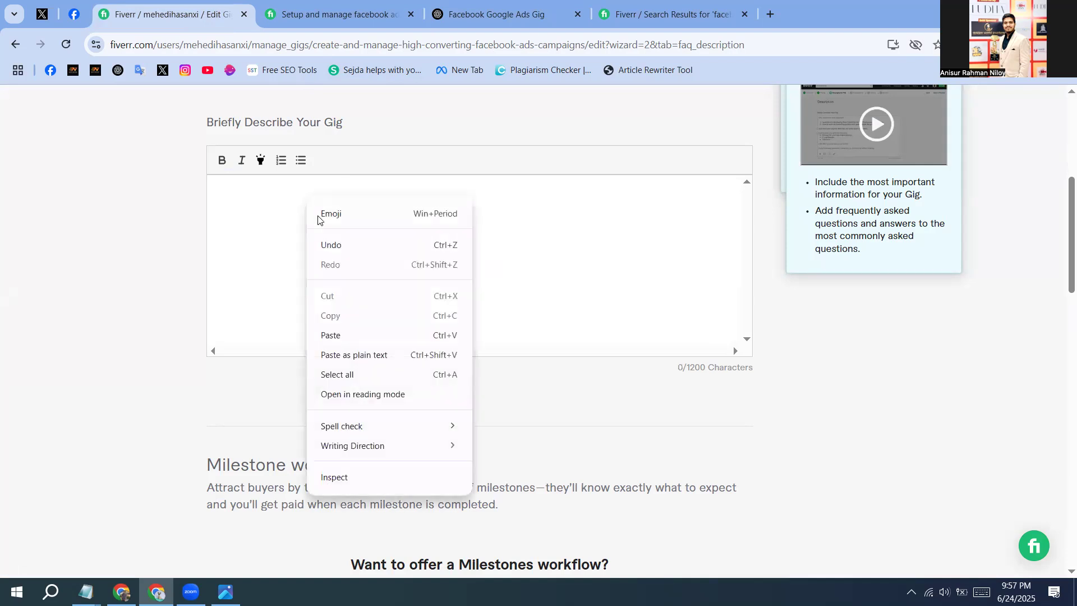
left_click(348, 332)
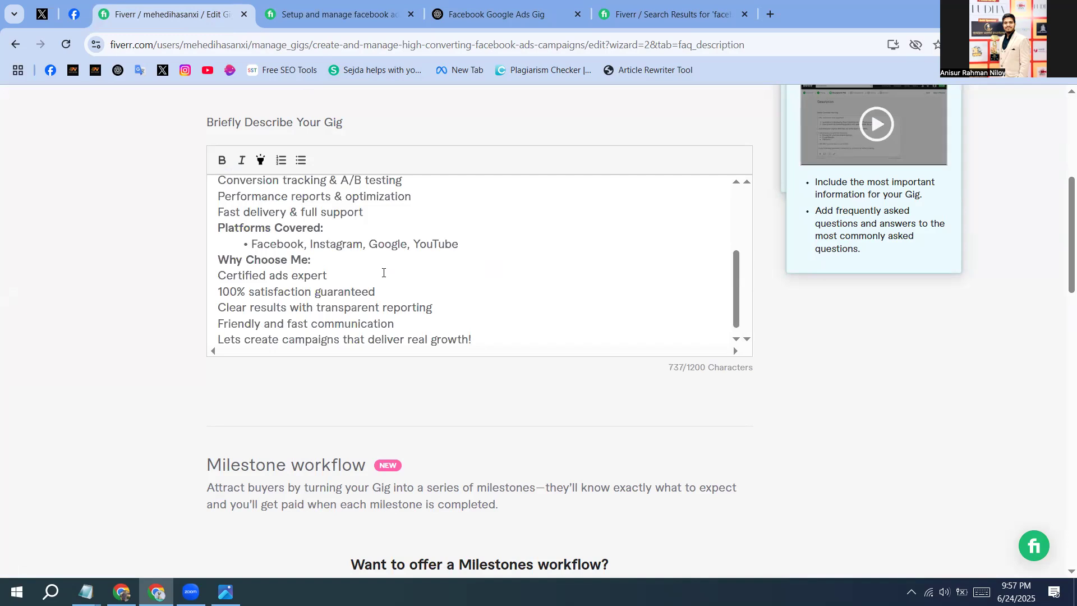
Step: Insert a blank line between the introductory paragraph and the "What You'll Get:" heading
scroll(384, 272, "up", 5)
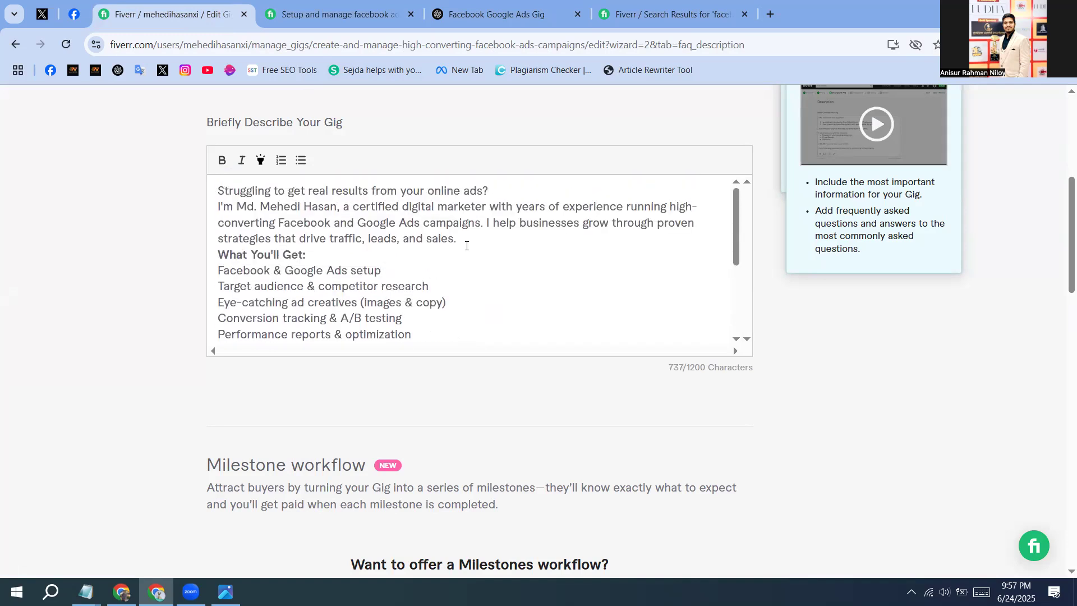
left_click(474, 236)
key("Return")
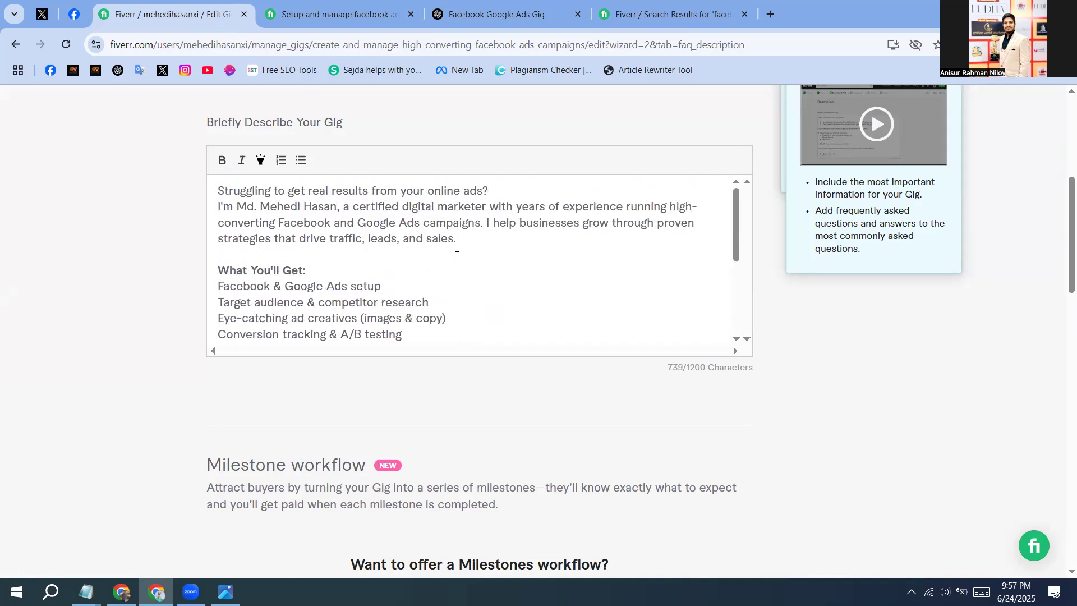
Step: Turn the six service lines under "What You'll Get:" into a bulleted list and insert a blank line between the heading and the list
scroll(457, 256, "down", 1)
scroll(413, 302, "down", 2)
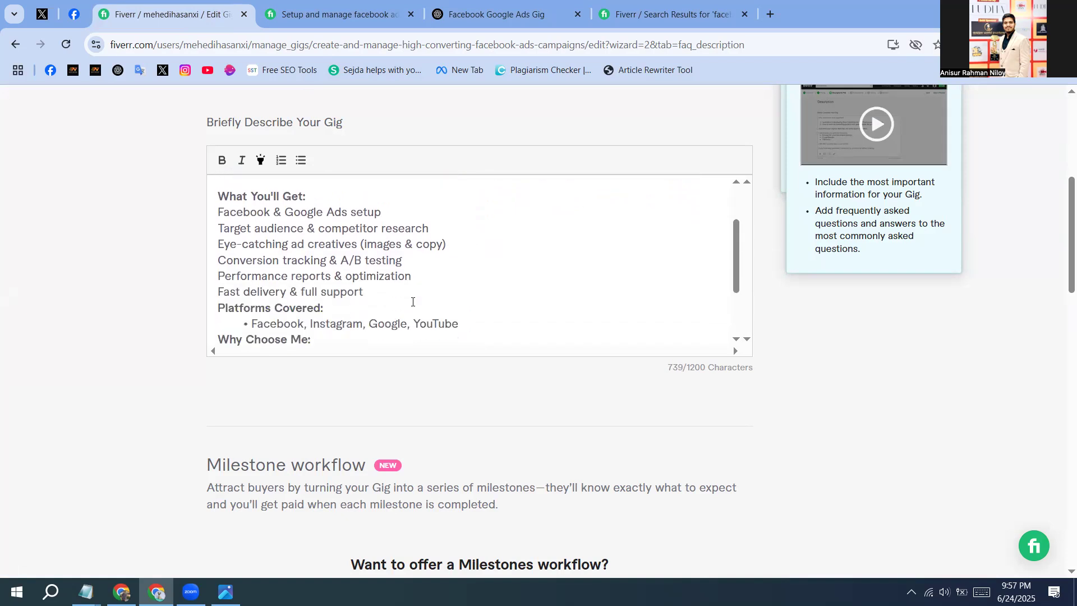
left_click_drag(445, 291, 217, 255)
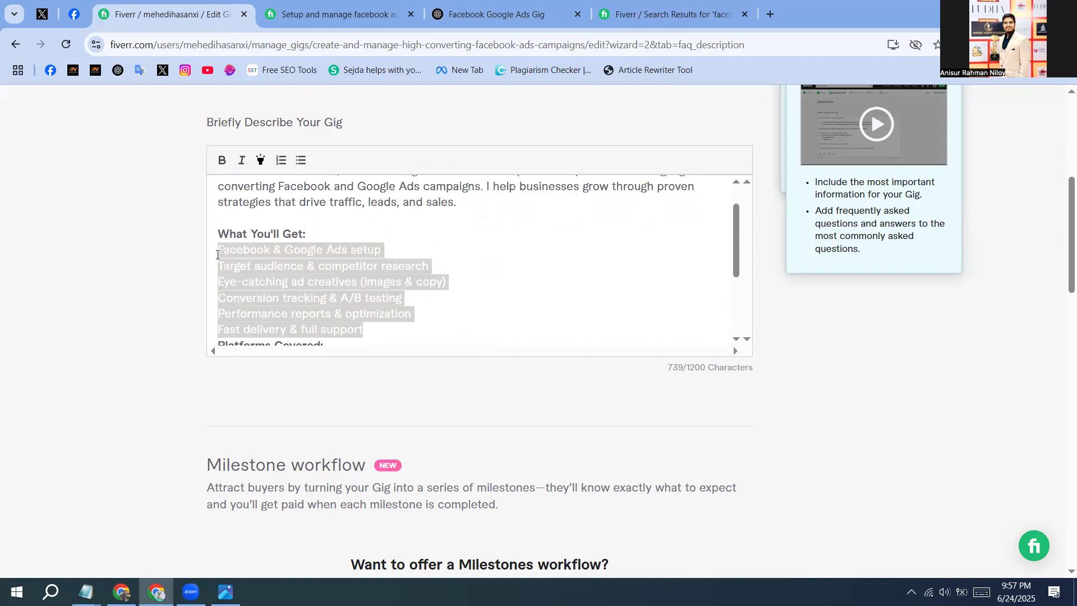
left_click(299, 162)
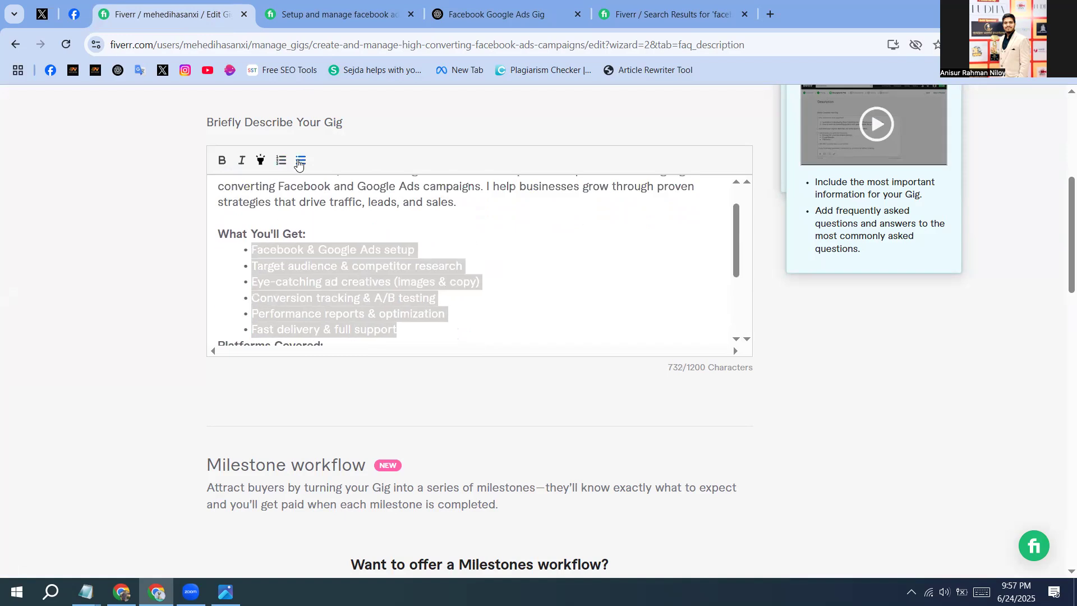
left_click(322, 228)
key("Return")
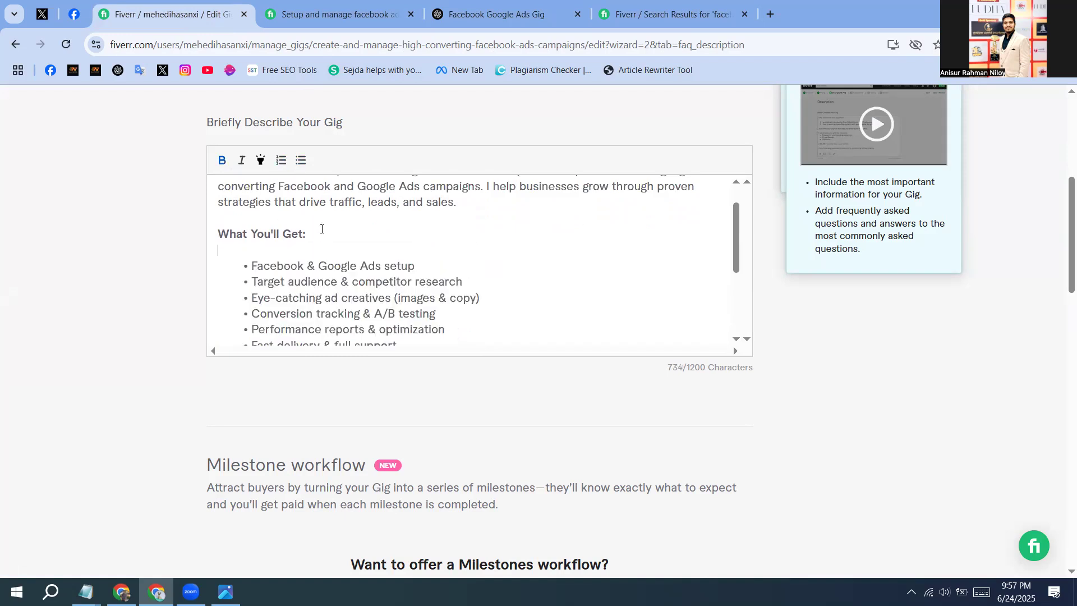
Step: Insert a blank line after the "What You'll Get:" list and another after the "Facebook, Instagram, Google, YouTube" bullet
scroll(321, 229, "down", 1)
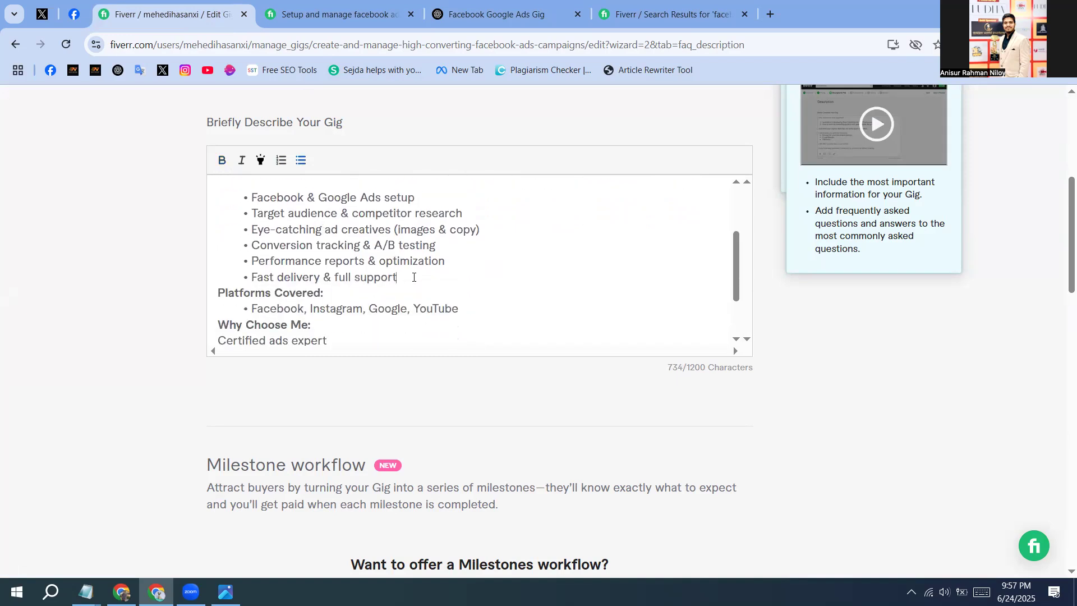
key("Return")
scroll(414, 277, "down", 1)
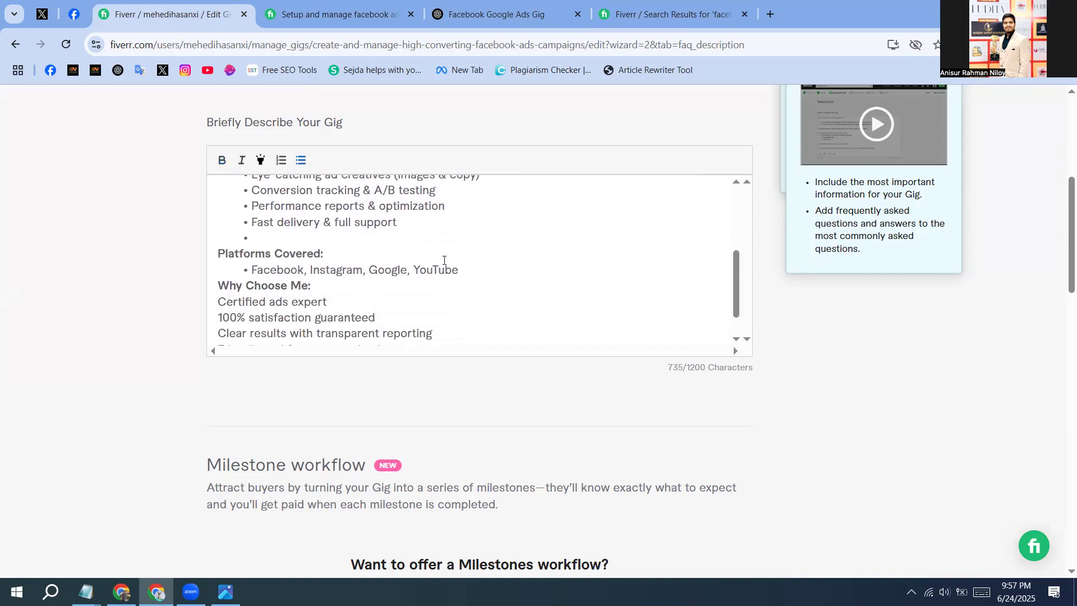
left_click(472, 269)
key("Return")
scroll(473, 269, "down", 1)
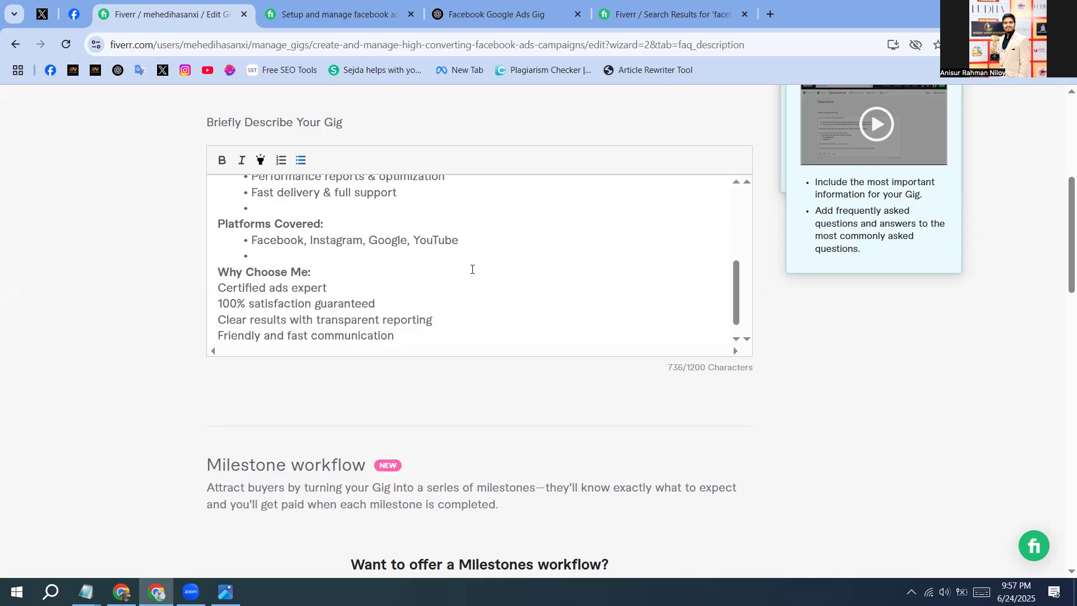
key("Return")
Step: Turn the four lines under "Why Choose Me:" into a bulleted list, with a blank line before and after it
left_click(338, 261)
key("Return")
scroll(338, 261, "down", 1)
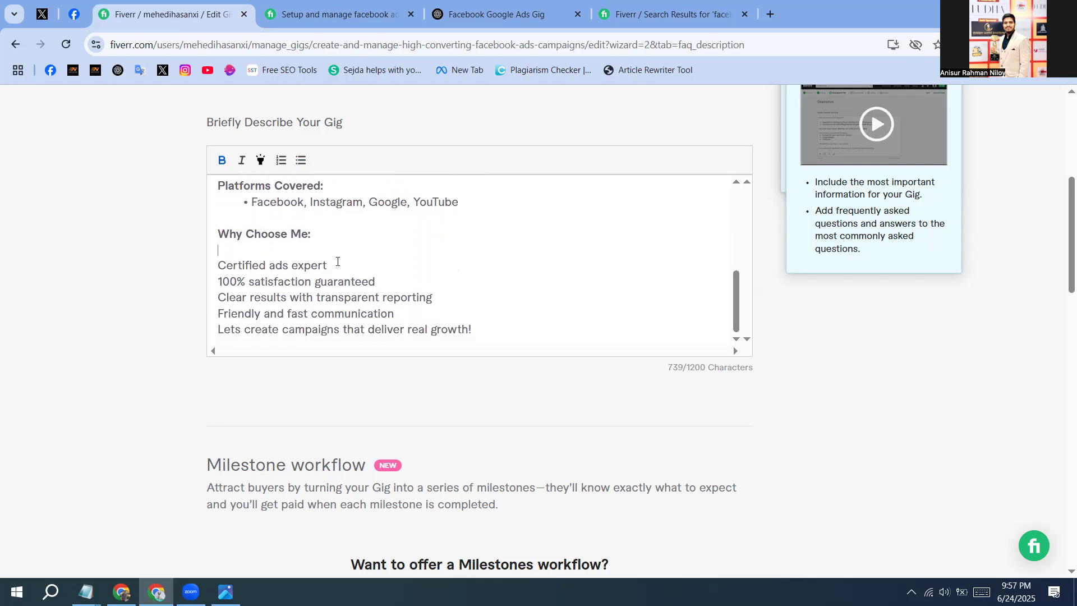
left_click_drag(395, 313, 218, 259)
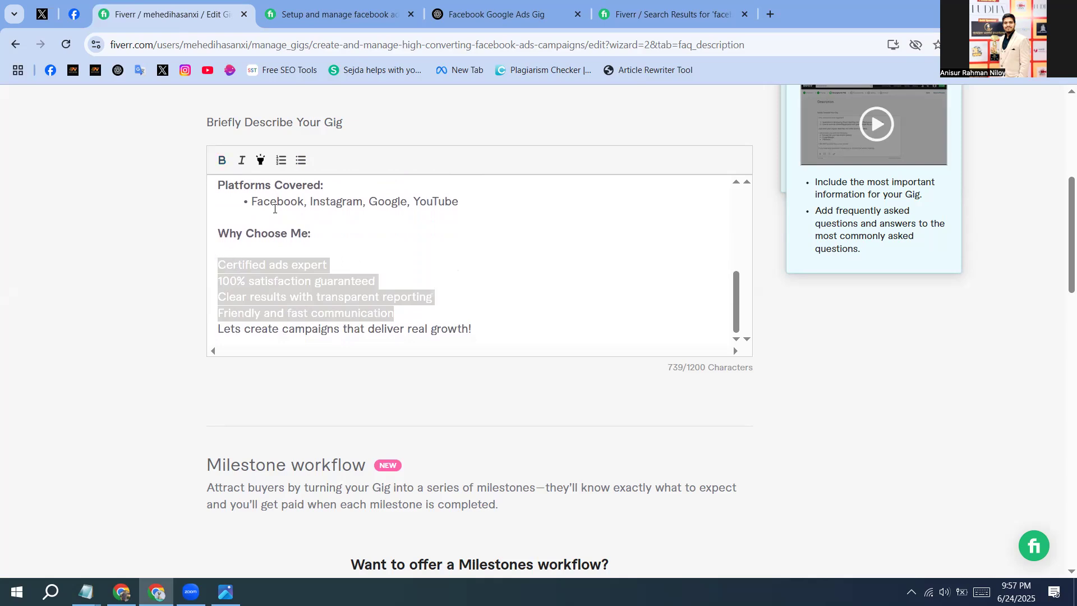
left_click(301, 160)
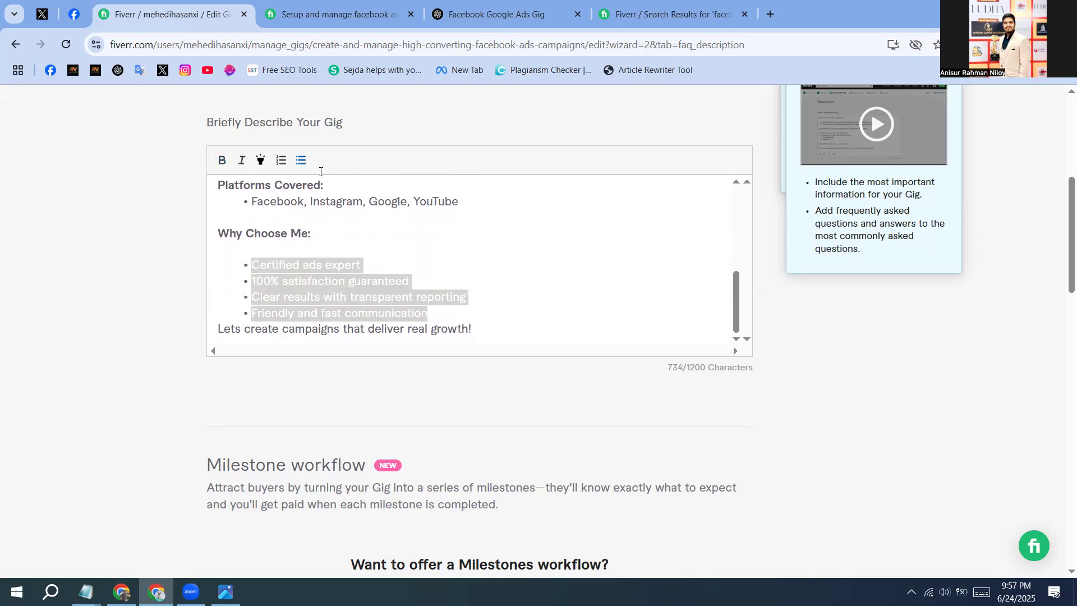
left_click(484, 307)
key("Return")
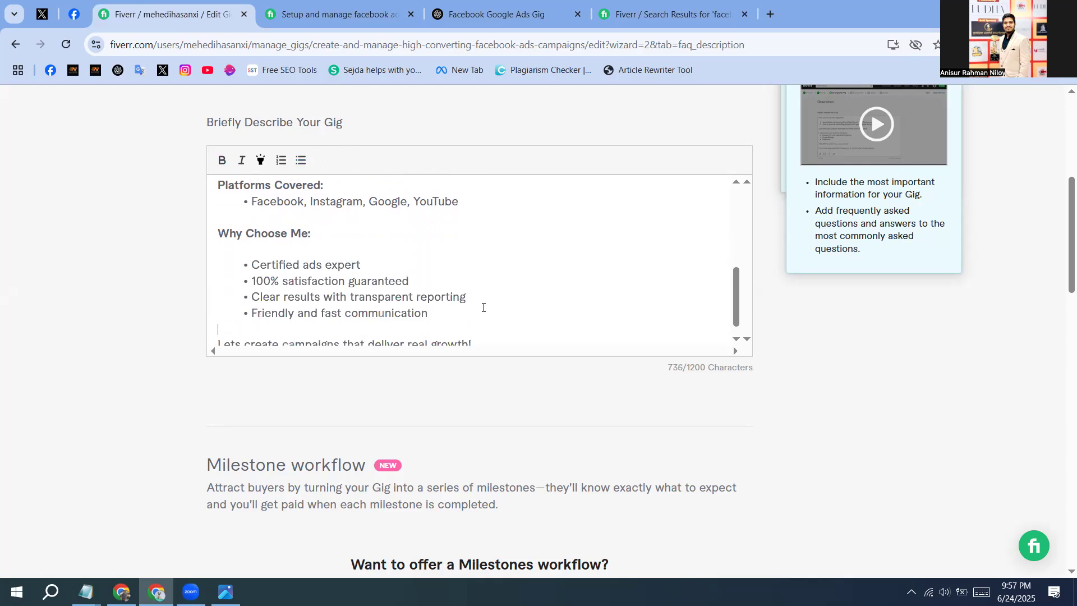
scroll(484, 308, "down", 1)
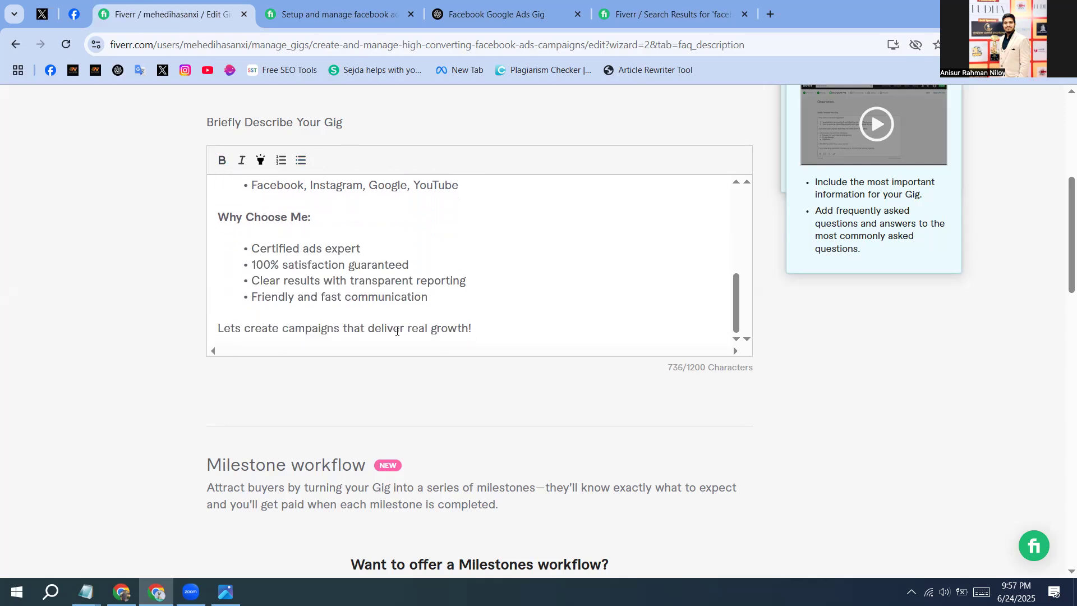
Step: Make the closing sentence "Lets create campaigns that deliver real growth!" bold and highlighted
left_click_drag(368, 328, 185, 325)
left_click(521, 308)
left_click(497, 326)
left_click_drag(497, 327, 212, 327)
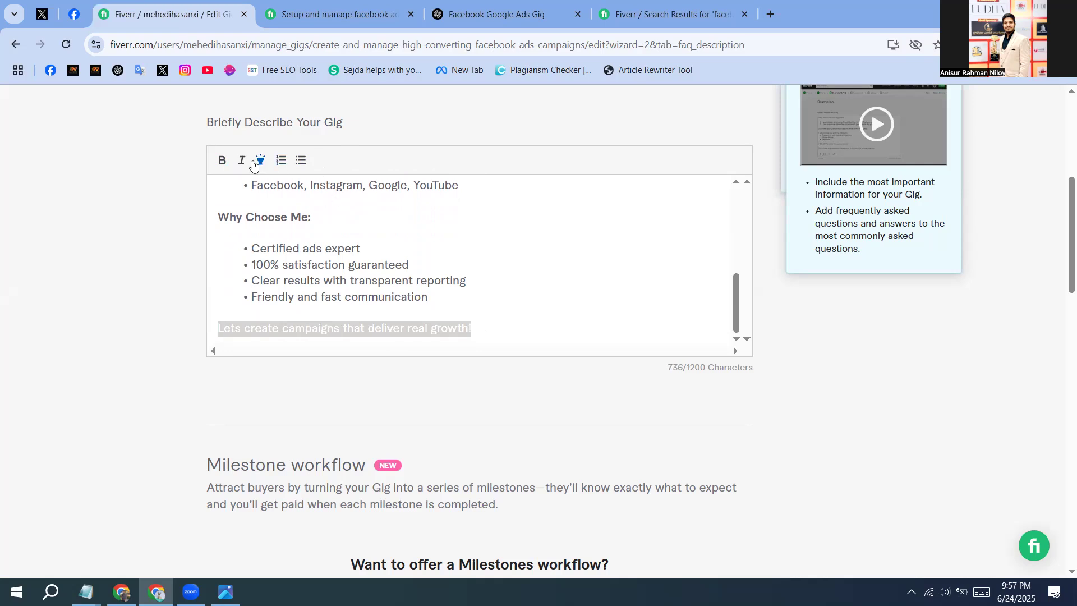
left_click(222, 162)
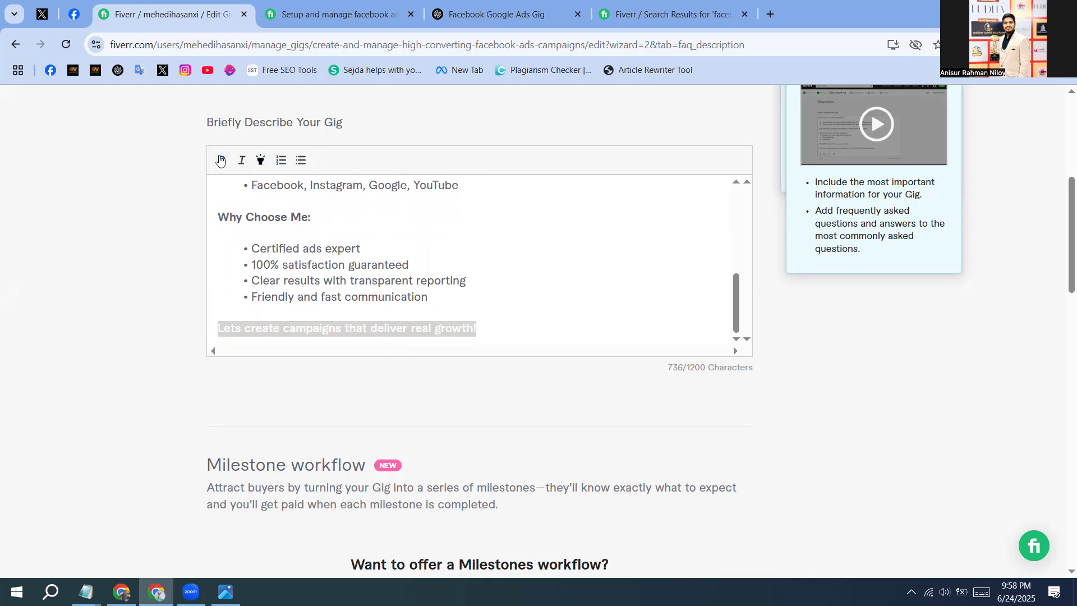
left_click(260, 162)
left_click(439, 309)
Step: Make the opening question "Struggling to get real results from your online ads?" bold and highlighted, and insert a blank line below it
scroll(439, 310, "up", 6)
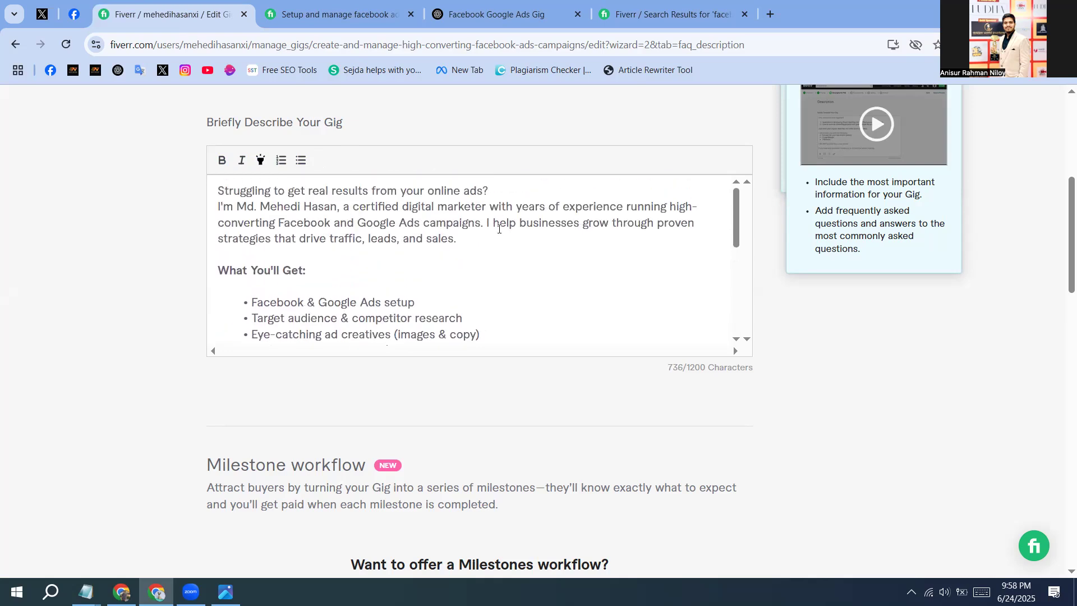
triple_click(474, 188)
left_click(222, 161)
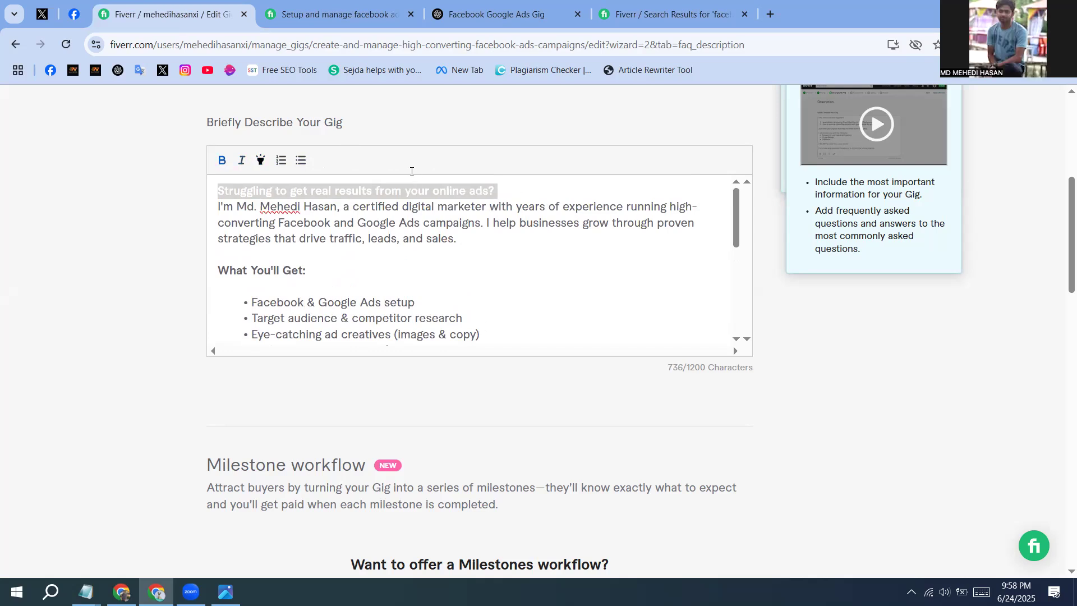
left_click(508, 192)
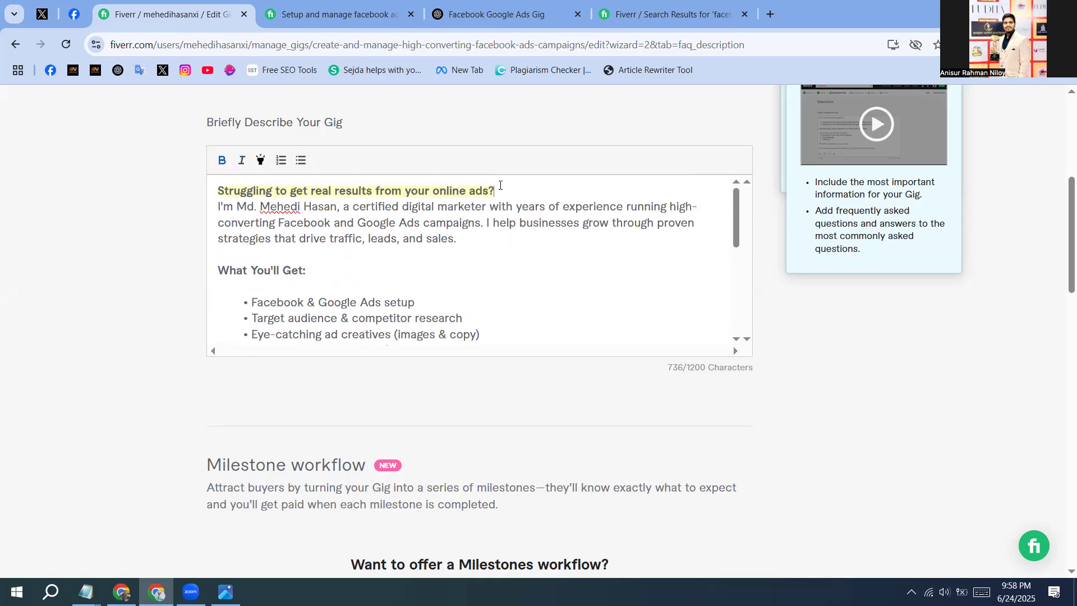
key("Return")
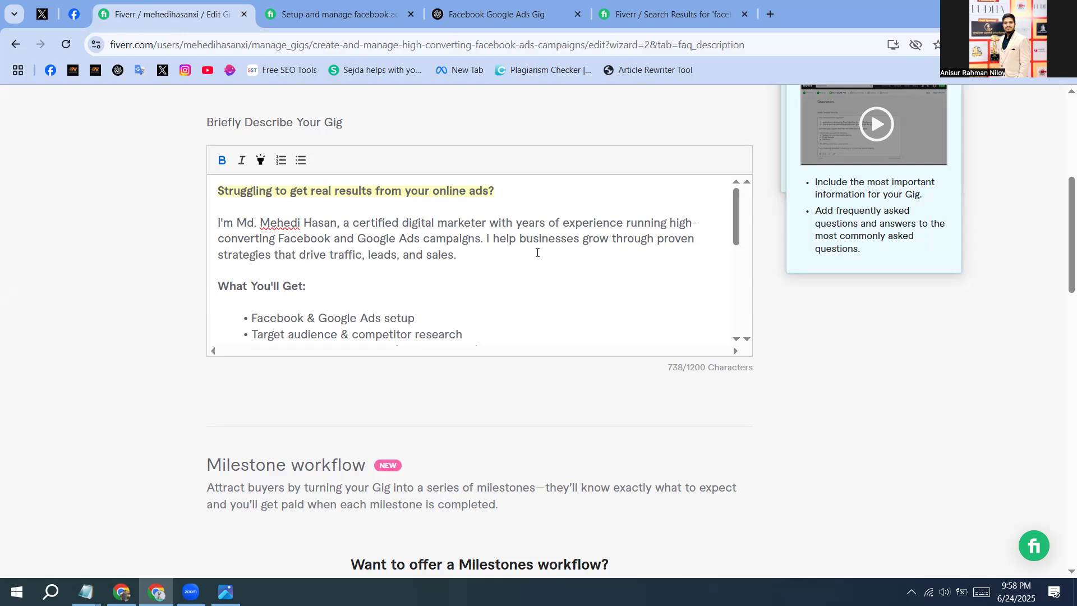
Step: Switch to the reference Facebook ads campaign gig and expand its FAQ entry "Can you guarantee results?"
scroll(537, 252, "down", 6)
scroll(559, 397, "down", 3)
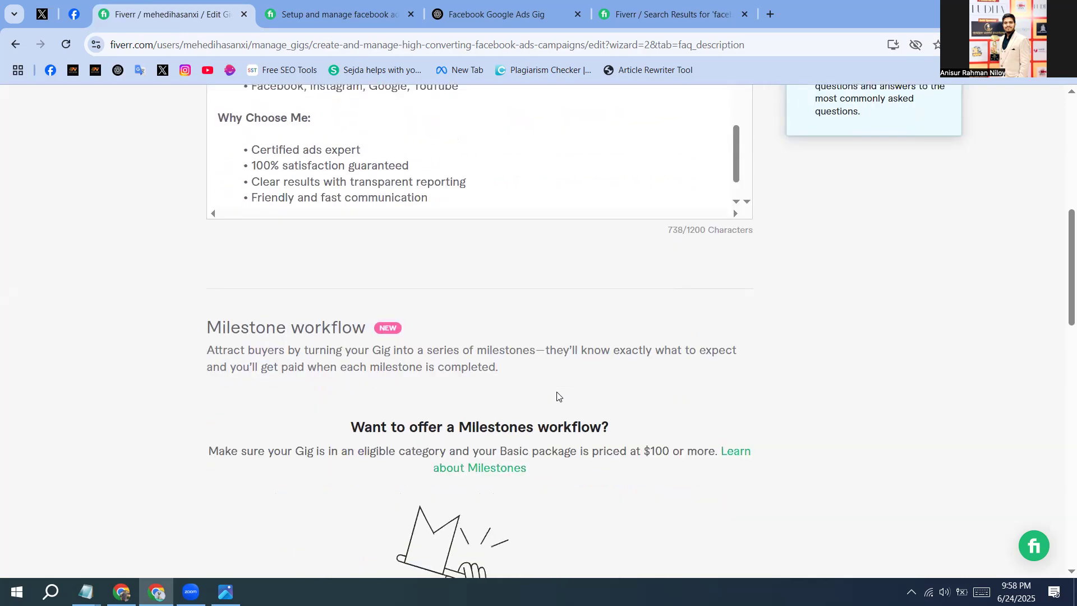
scroll(558, 397, "down", 3)
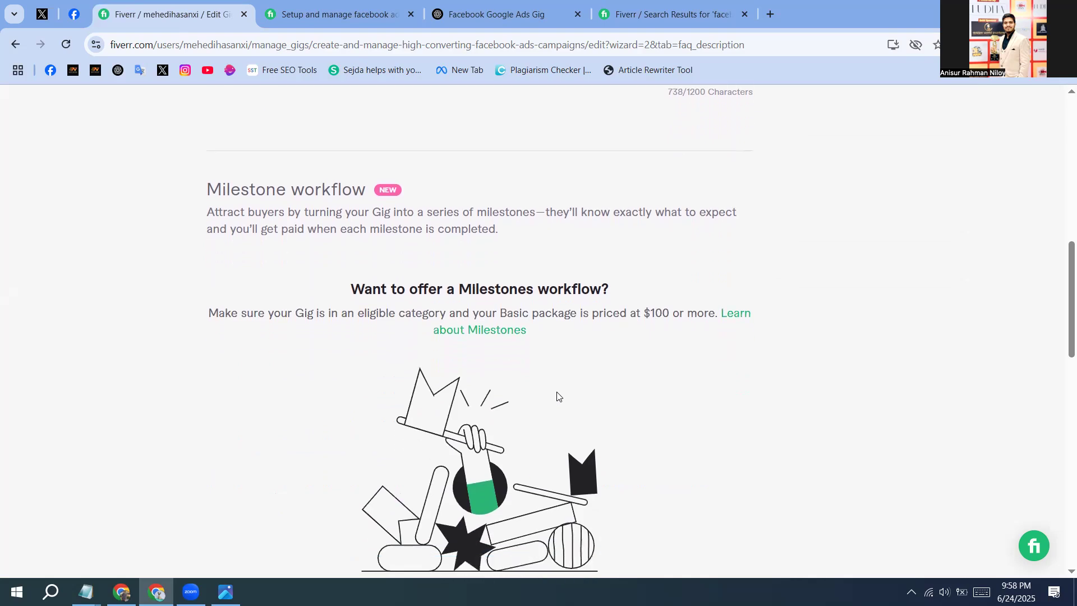
scroll(559, 396, "down", 8)
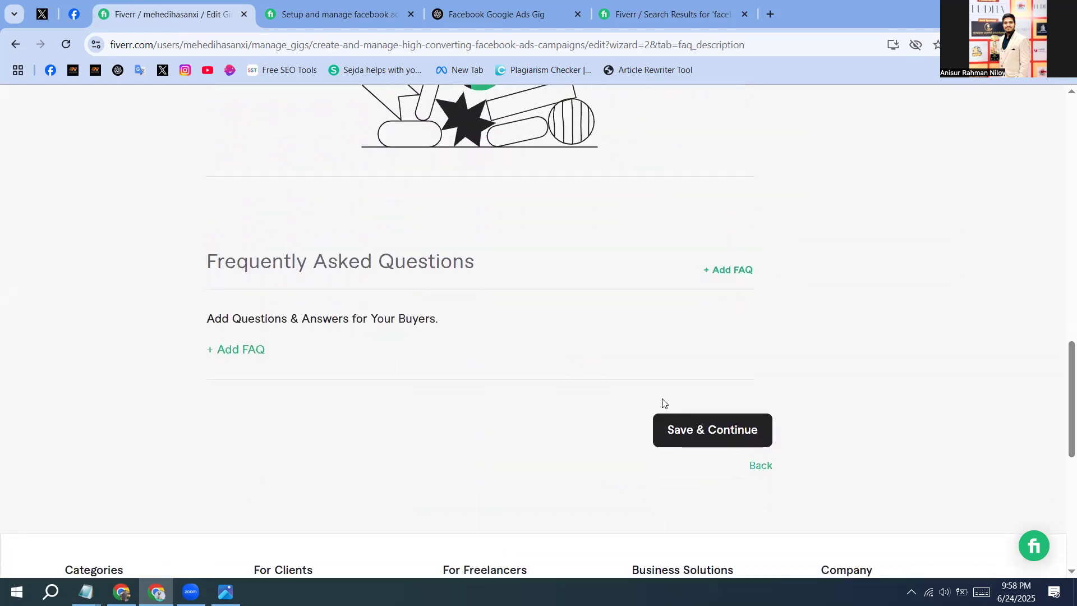
left_click(361, 14)
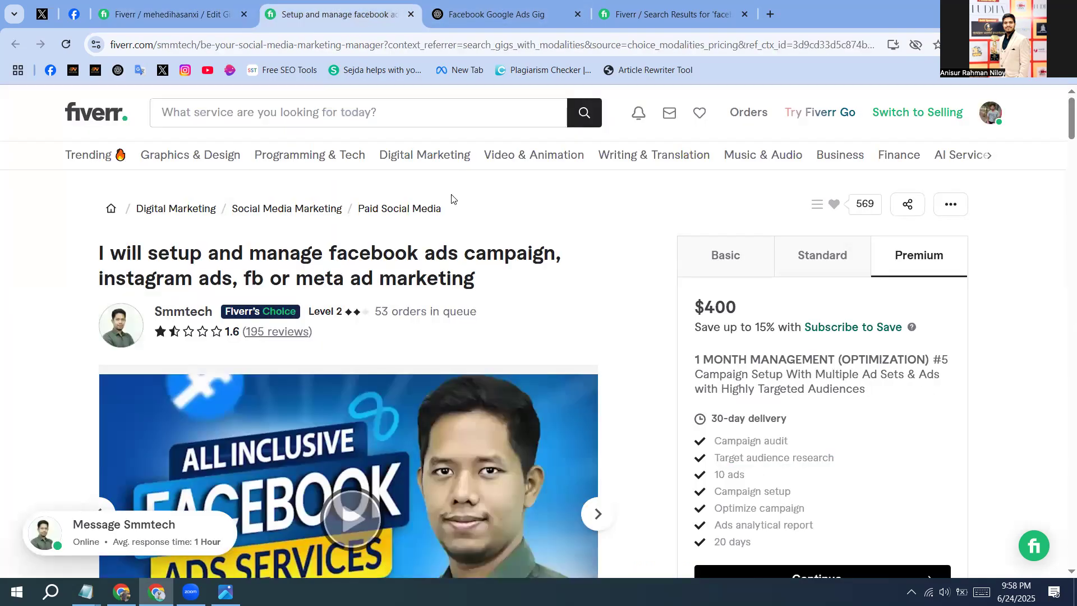
scroll(452, 199, "down", 20)
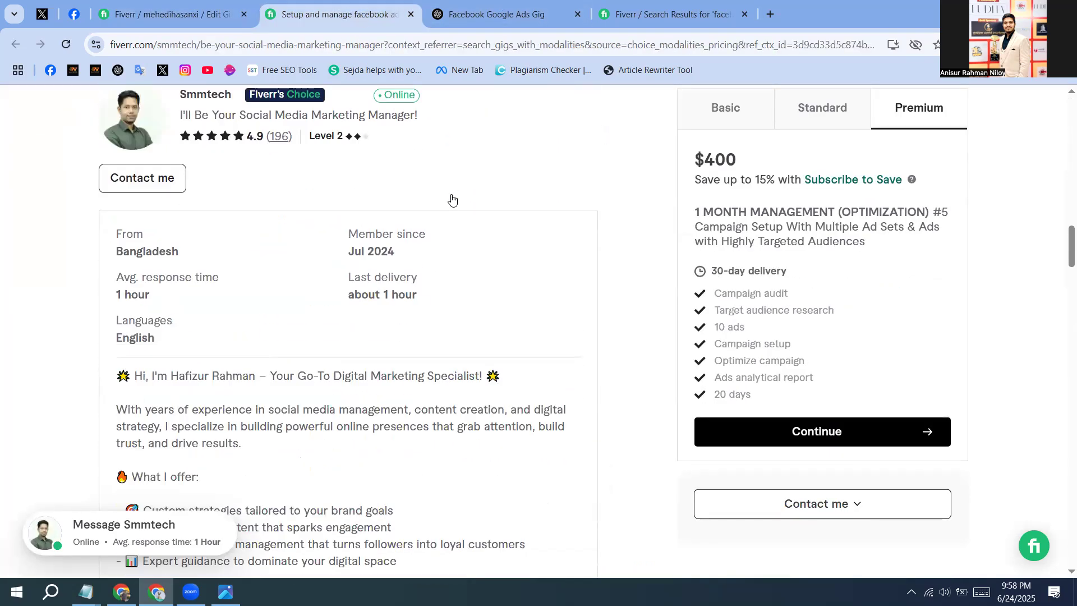
scroll(451, 200, "down", 10)
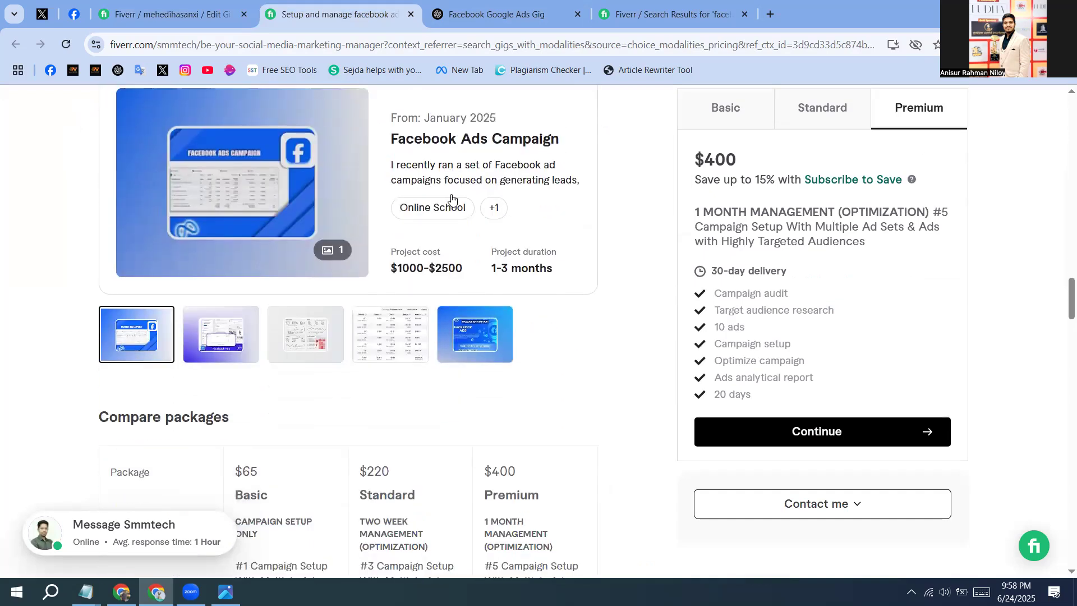
scroll(451, 198, "down", 10)
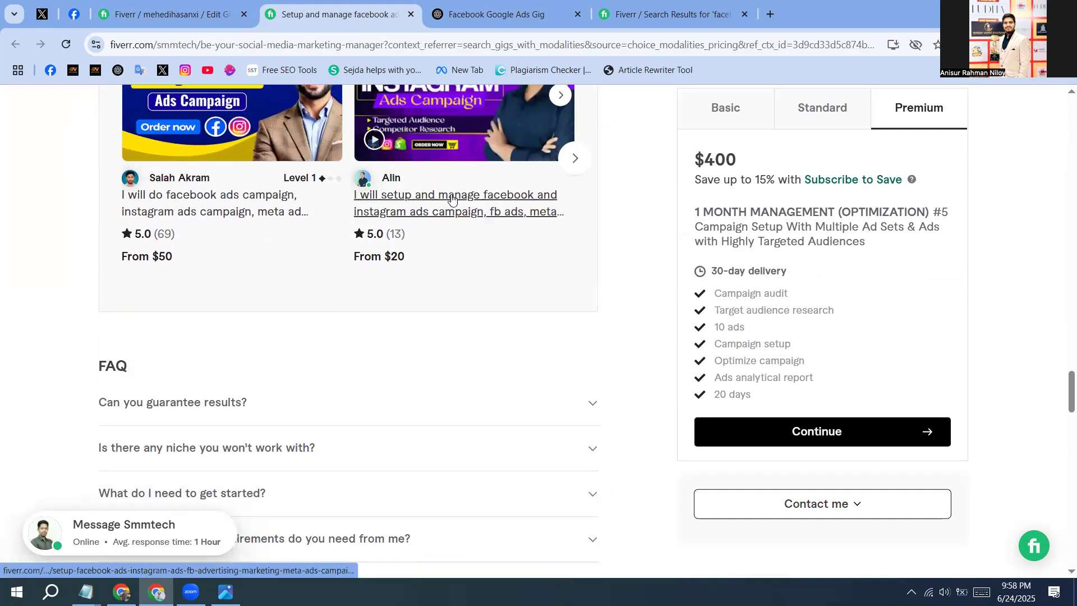
scroll(451, 199, "down", 1)
left_click(331, 391)
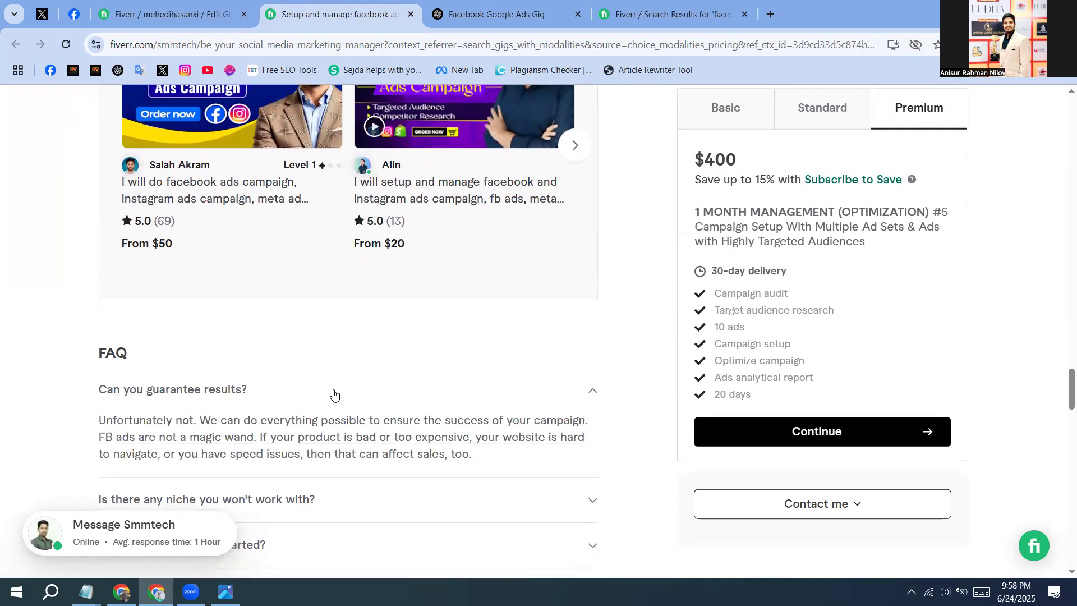
Step: Copy the question "Can you guarantee results?" from the reference gig's FAQ
scroll(331, 391, "down", 2)
left_click_drag(100, 282, 245, 284)
key("super+c")
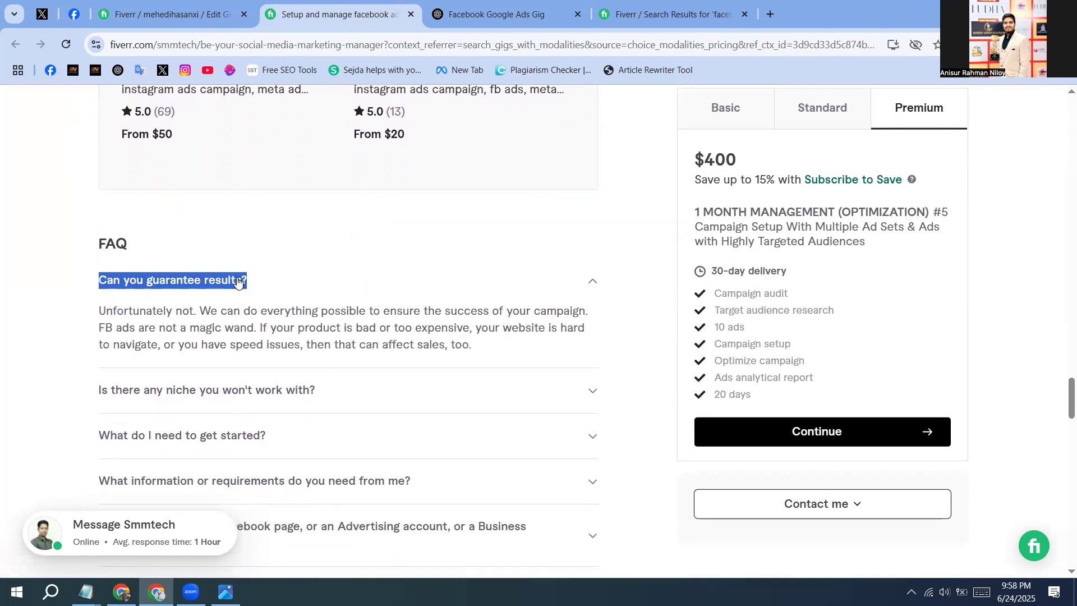
right_click(238, 282)
left_click(274, 297)
Step: Return to the gig editor, start a new FAQ entry and paste "Can you guarantee results?" as its question
left_click(191, 21)
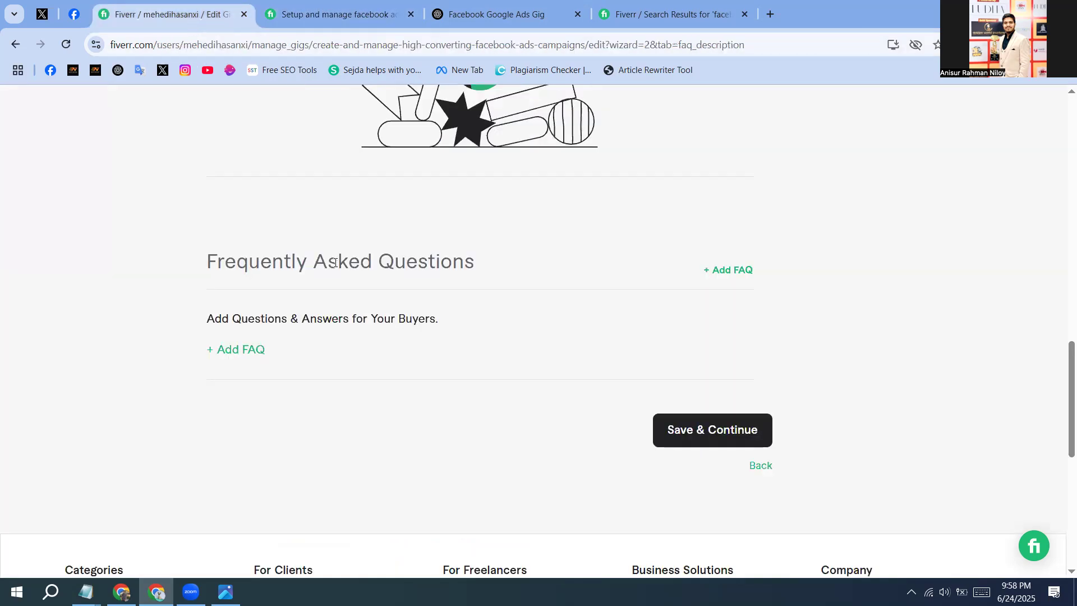
left_click(245, 349)
left_click(326, 363)
right_click(324, 365)
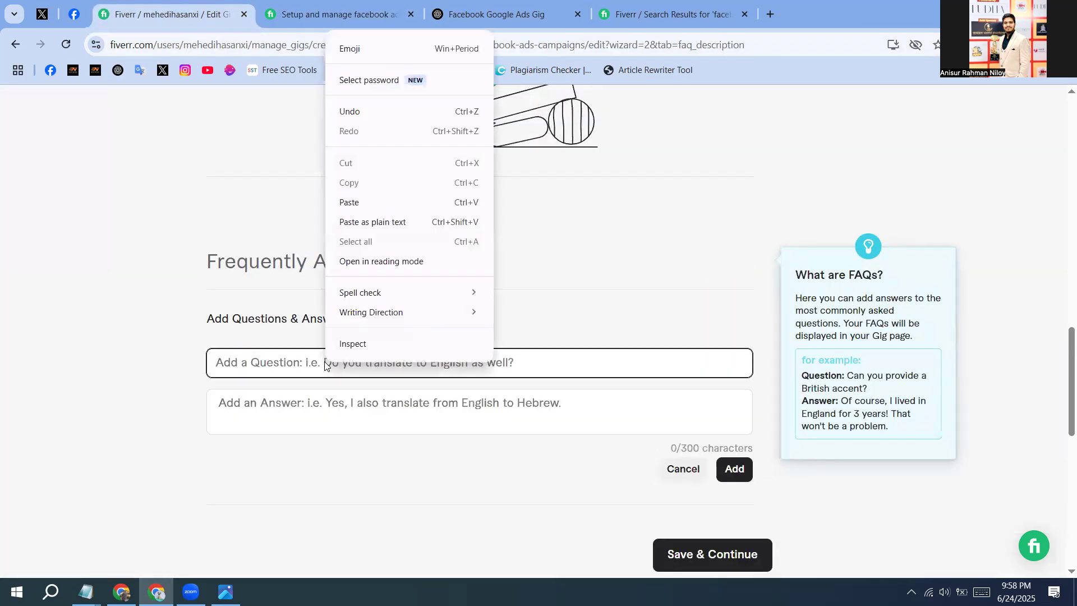
left_click(353, 202)
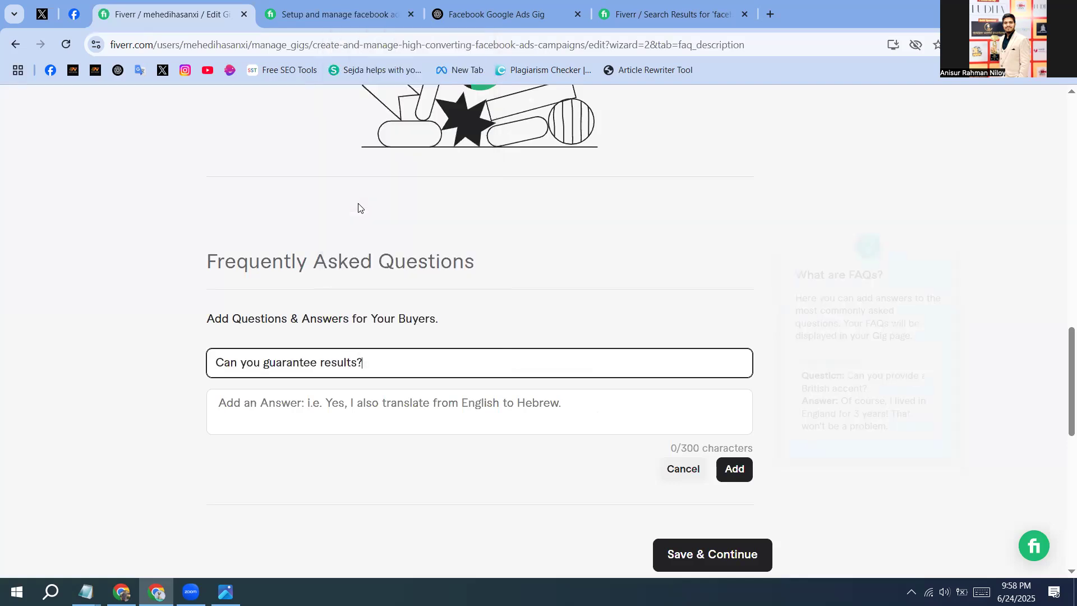
Step: Copy the full answer to "Can you guarantee results?" from the reference gig and switch to the ChatGPT conversation
left_click(316, 10)
left_click_drag(482, 351, 96, 306)
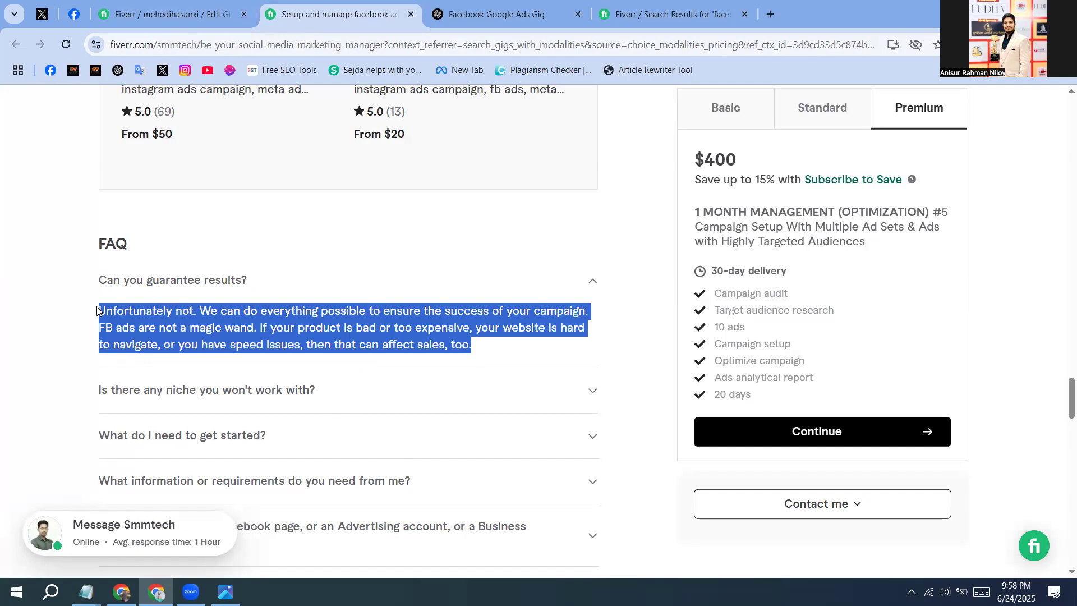
right_click(96, 310)
left_click(151, 331)
left_click(496, 14)
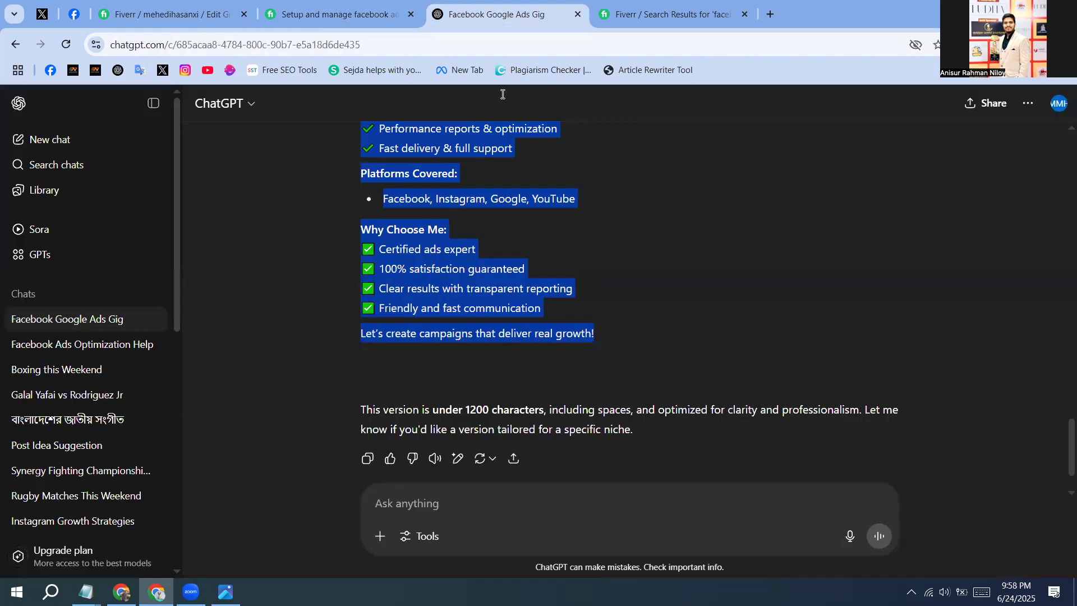
left_click(496, 485)
right_click(496, 484)
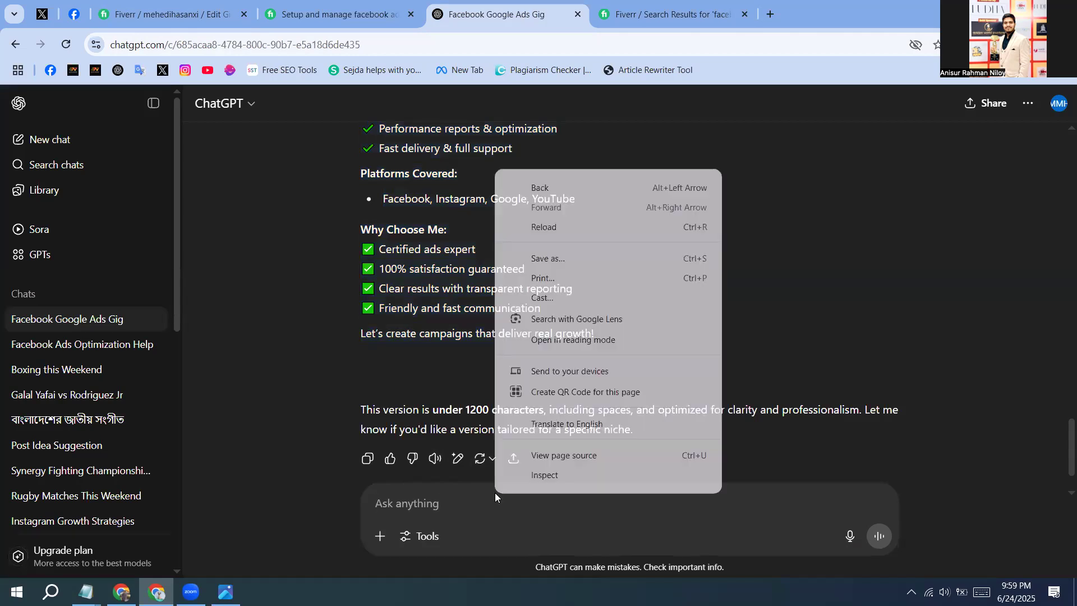
left_click(405, 496)
right_click(412, 500)
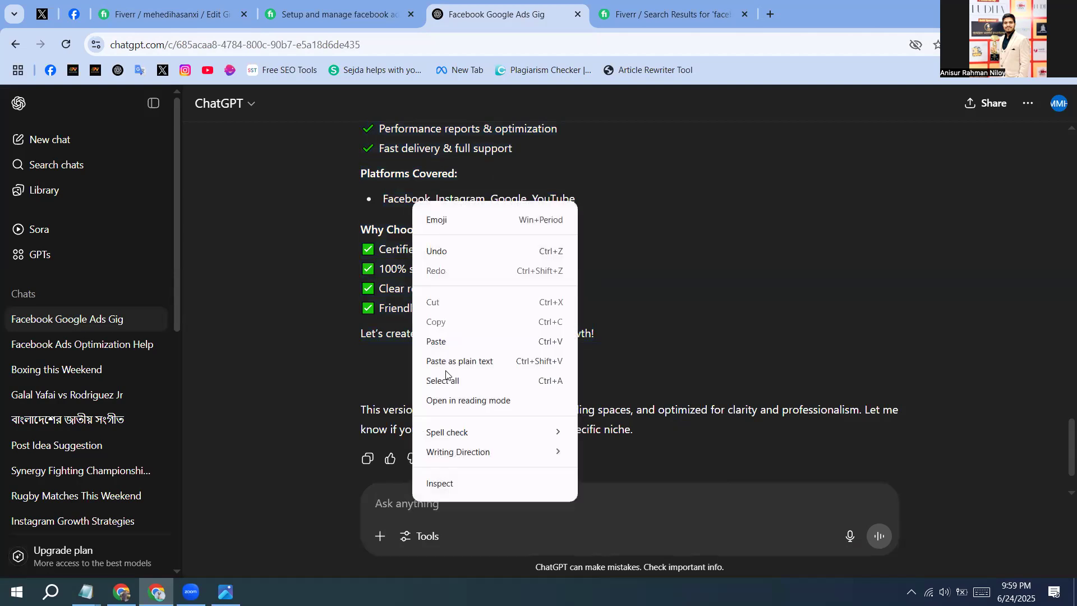
left_click(450, 343)
key("Return")
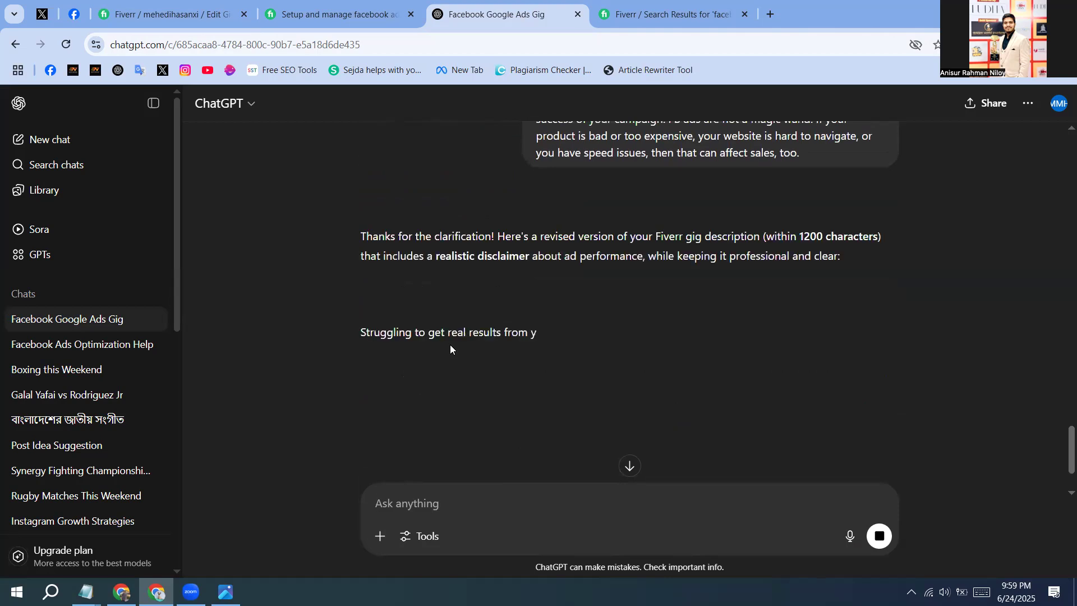
scroll(450, 345, "down", 2)
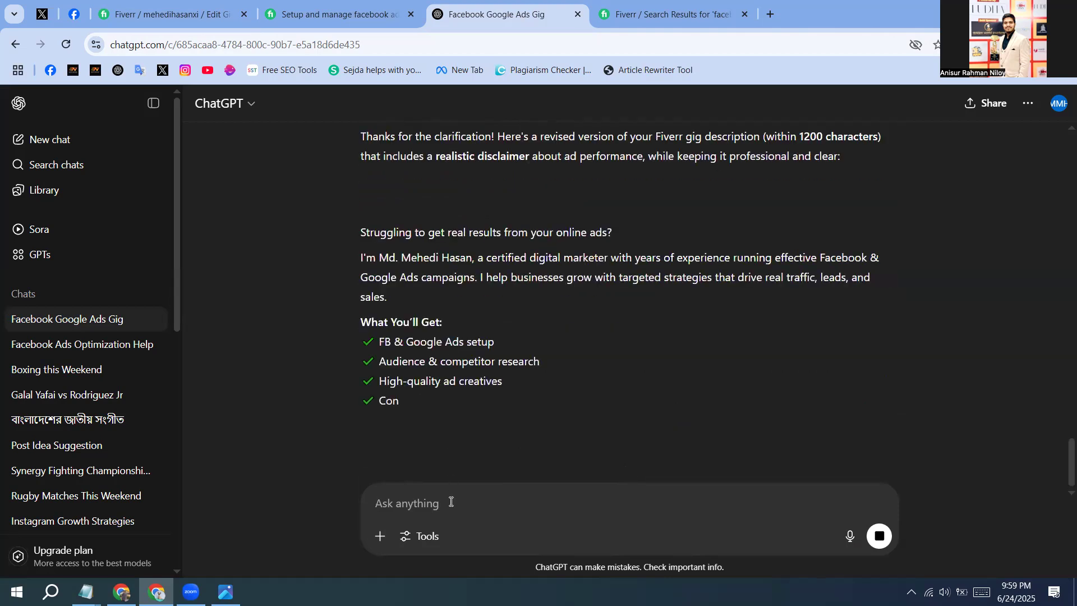
left_click(879, 535)
Step: Send ChatGPT the copied FAQ answer followed by the instruction "Make it formal"
right_click(523, 503)
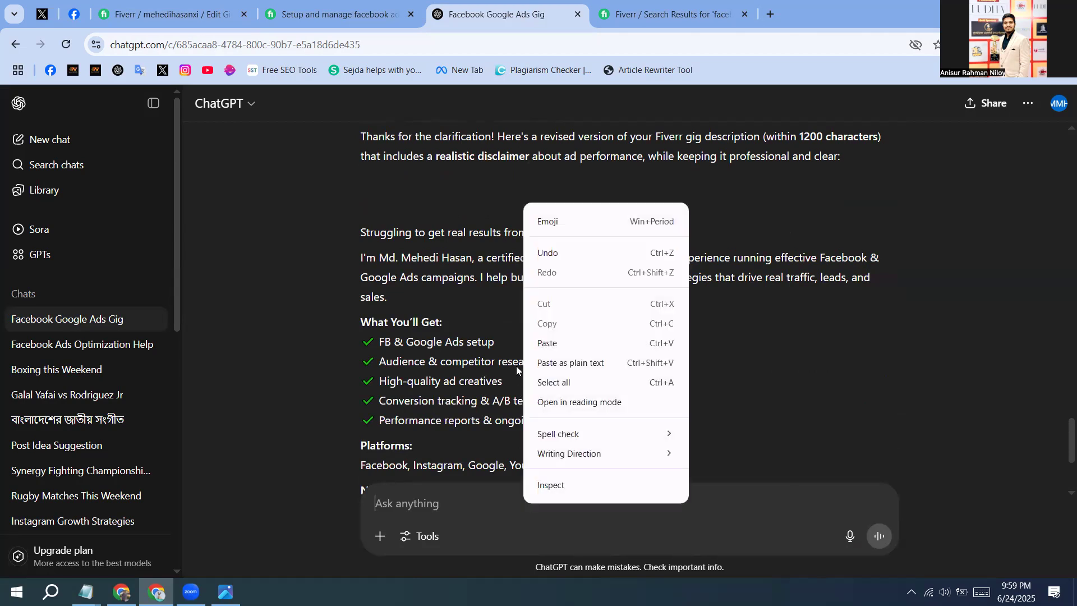
left_click(551, 341)
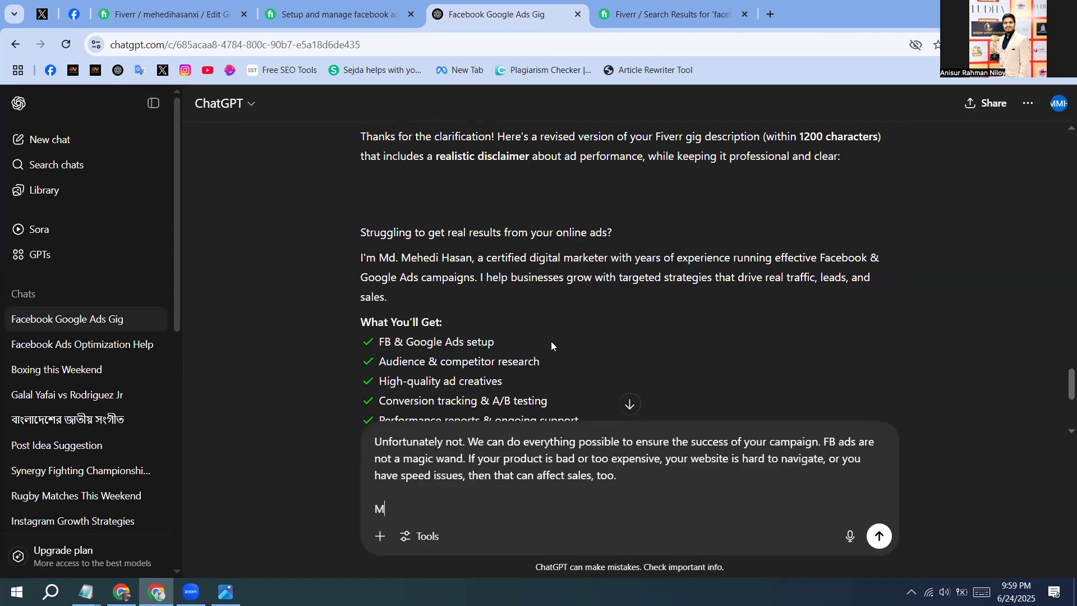
type("Make it formal")
key("Return")
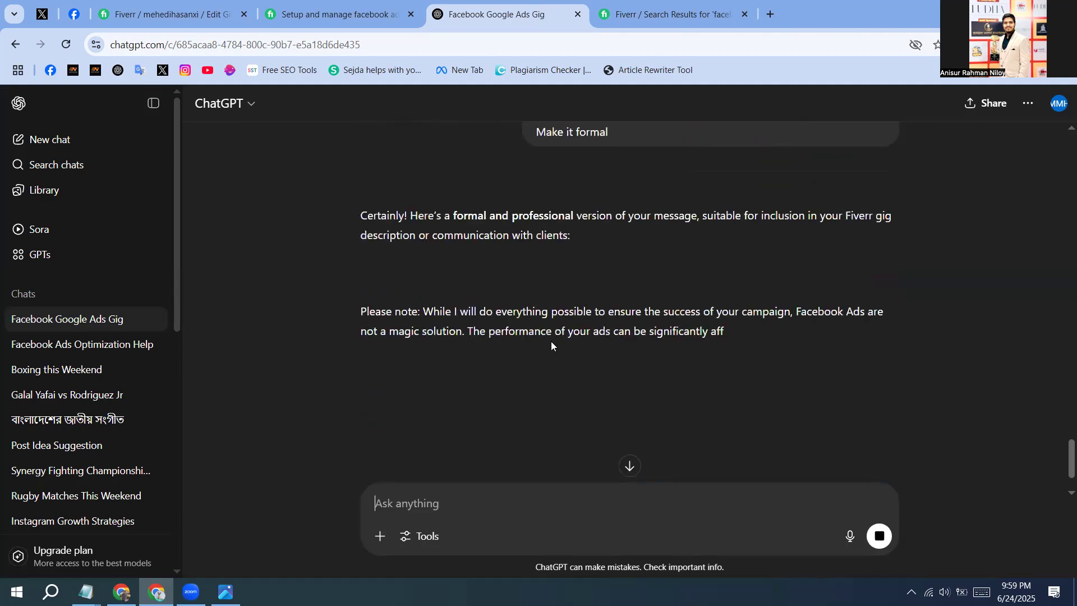
Step: Copy ChatGPT's formal rewrite of the "Can you guarantee results?" answer and return to the Fiverr gig editor
scroll(500, 339, "down", 2)
left_click_drag(604, 320, 372, 258)
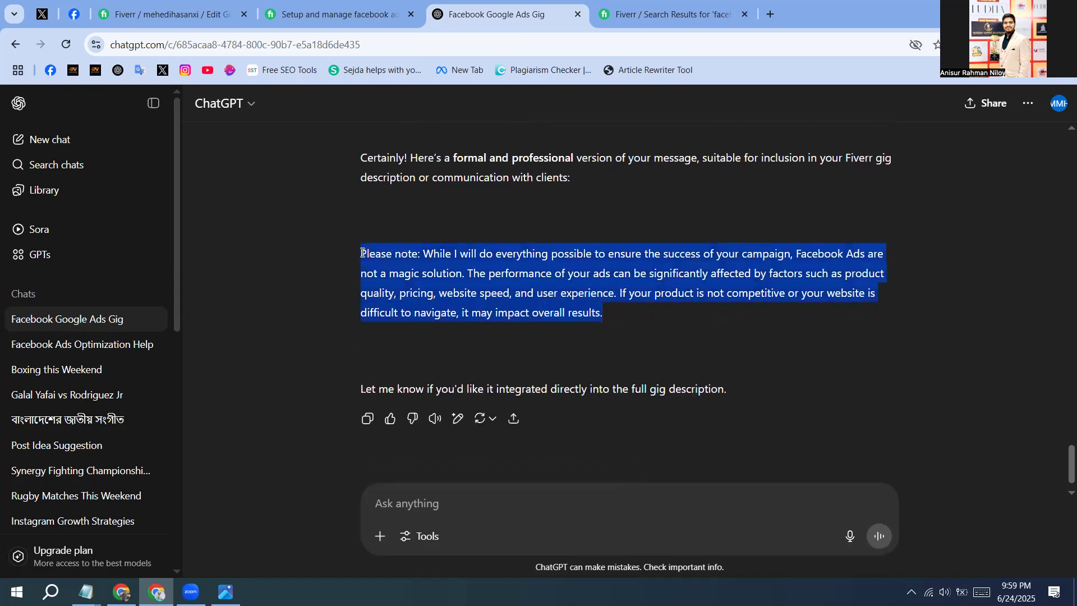
right_click(397, 258)
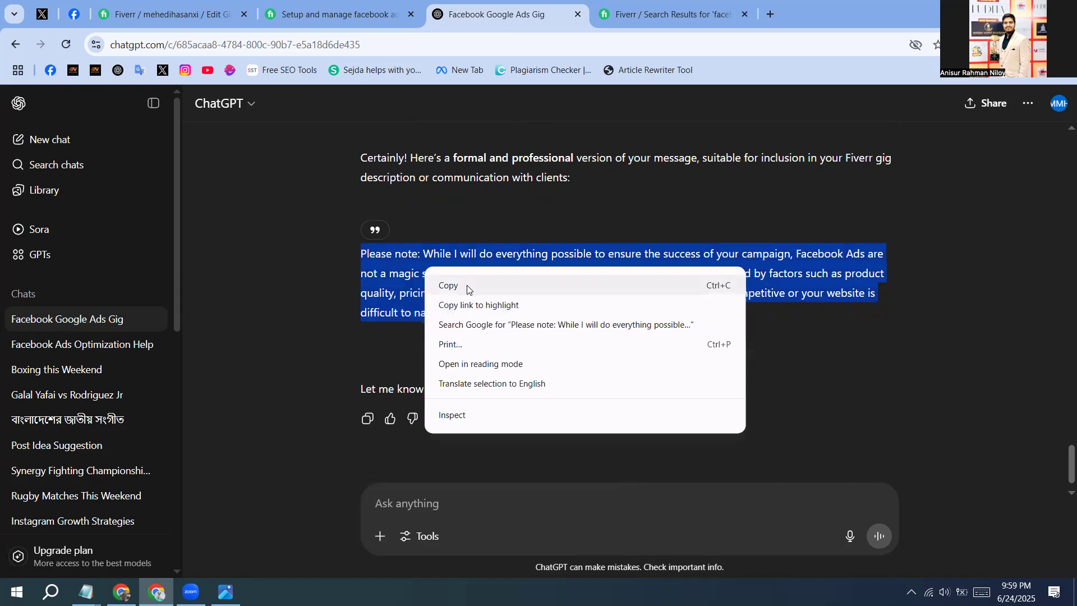
left_click(448, 284)
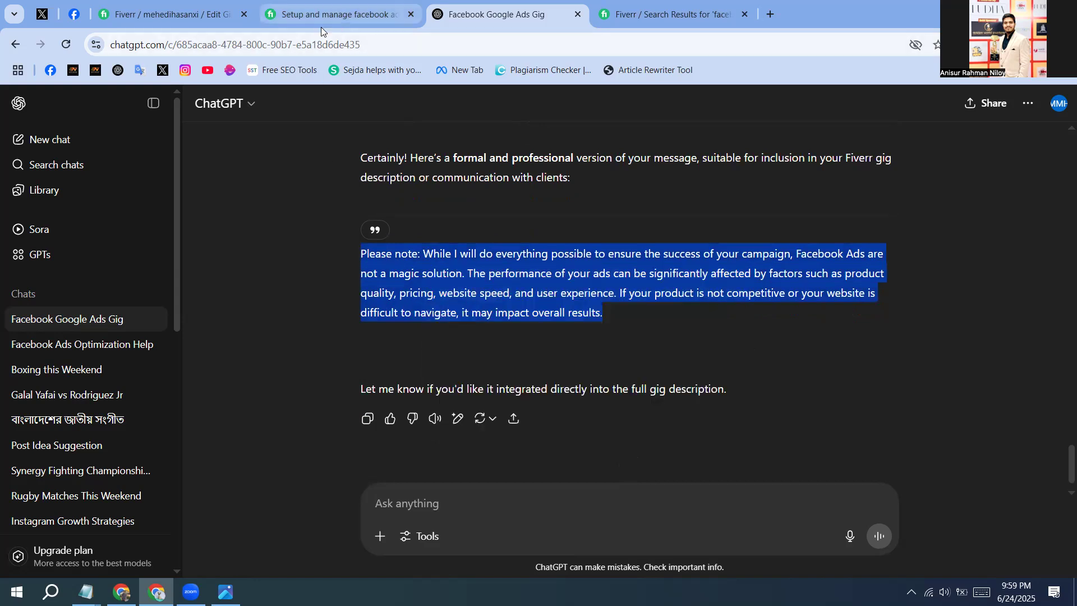
left_click(334, 16)
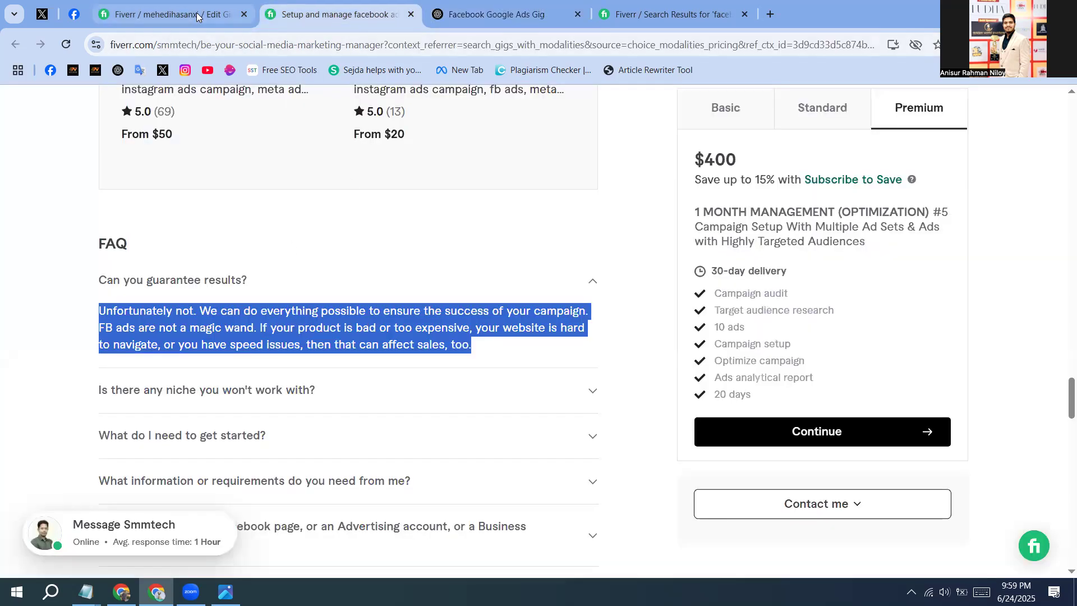
left_click(169, 14)
Step: Paste the formal rewrite as the answer, add the "Can you guarantee results?" FAQ, and reopen it to check the answer text
left_click(393, 399)
right_click(396, 402)
left_click(433, 245)
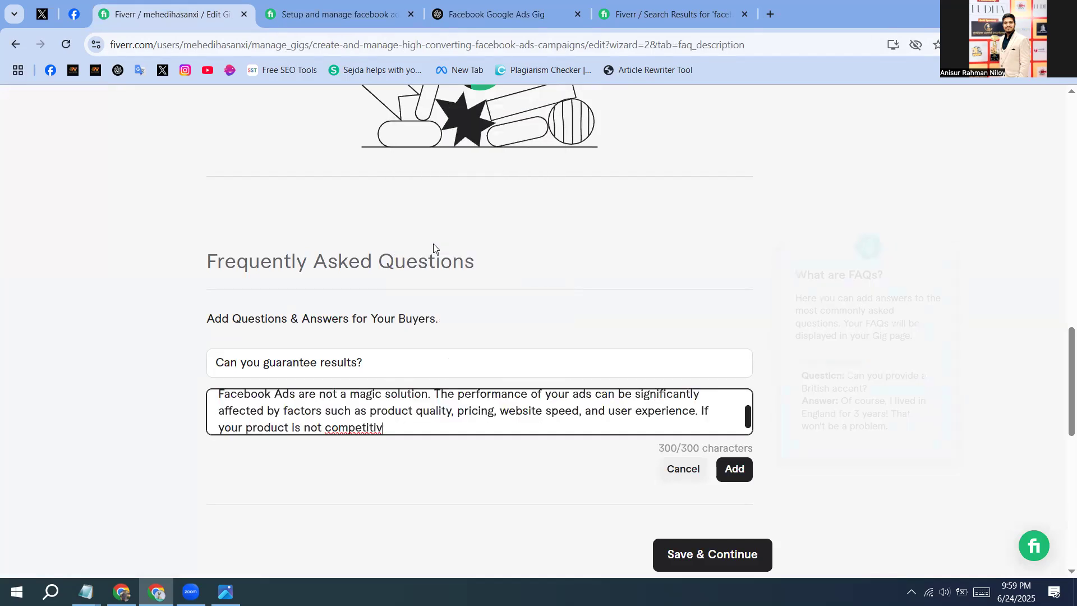
left_click(735, 470)
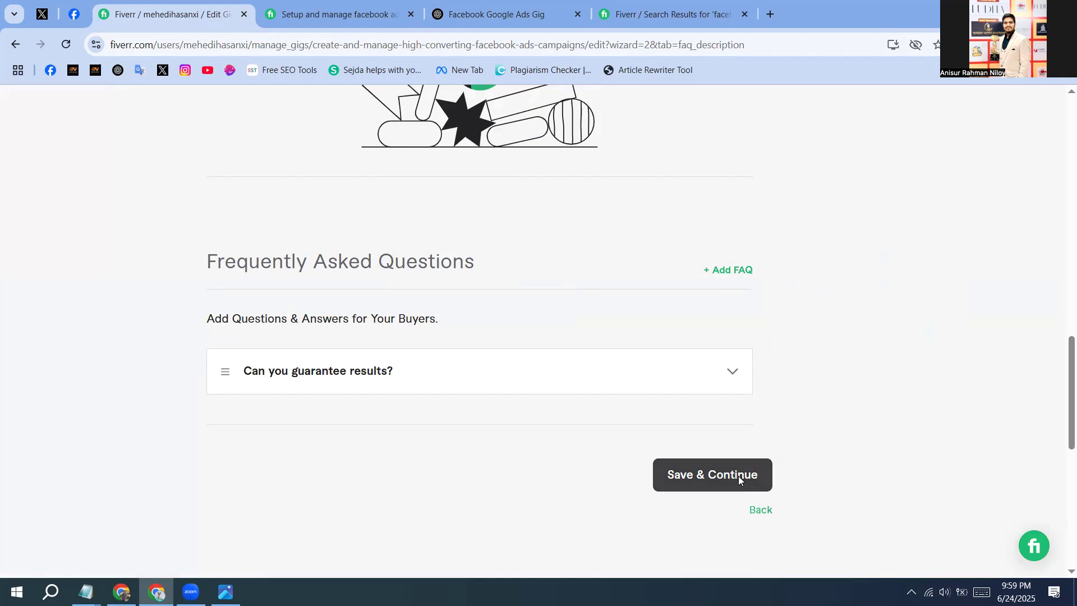
left_click(728, 378)
scroll(553, 380, "down", 1)
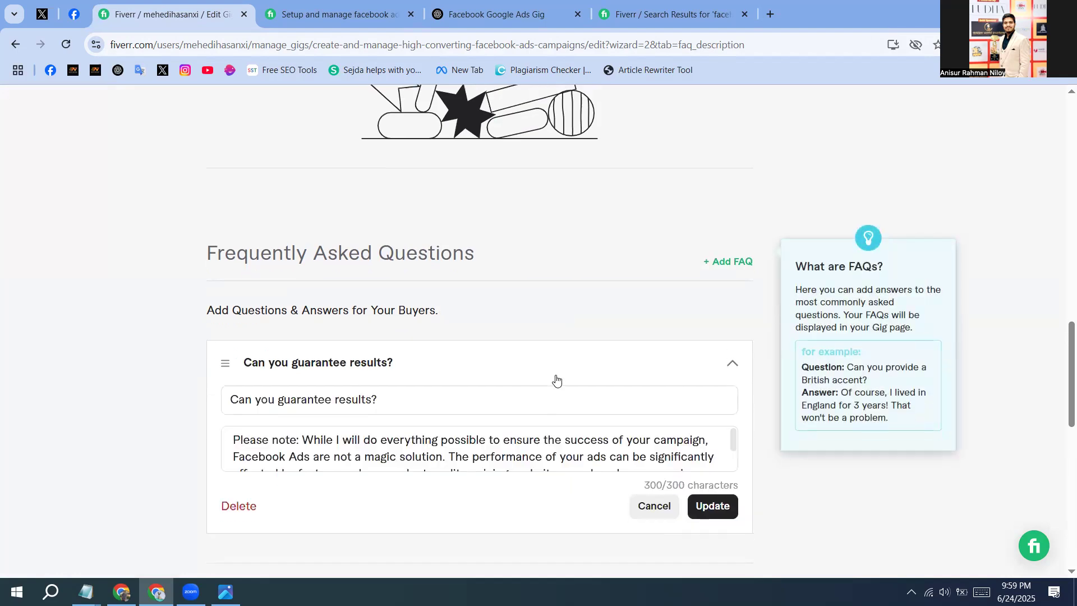
scroll(574, 386, "down", 1)
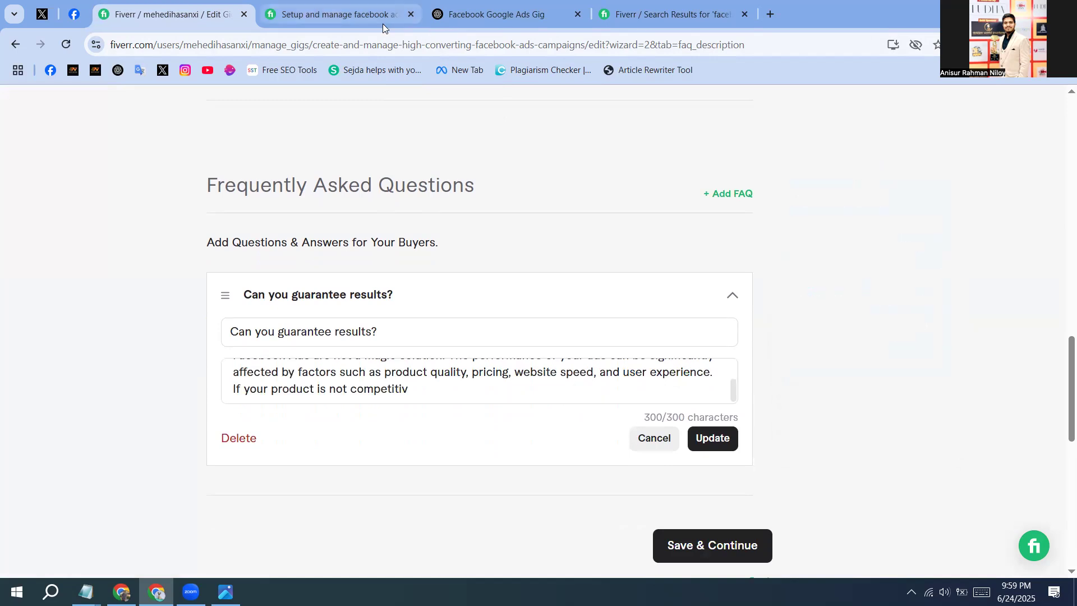
Step: Switch to the ChatGPT conversation and send the instruction "Make it short" for the FAQ answer
left_click(367, 21)
left_click(487, 16)
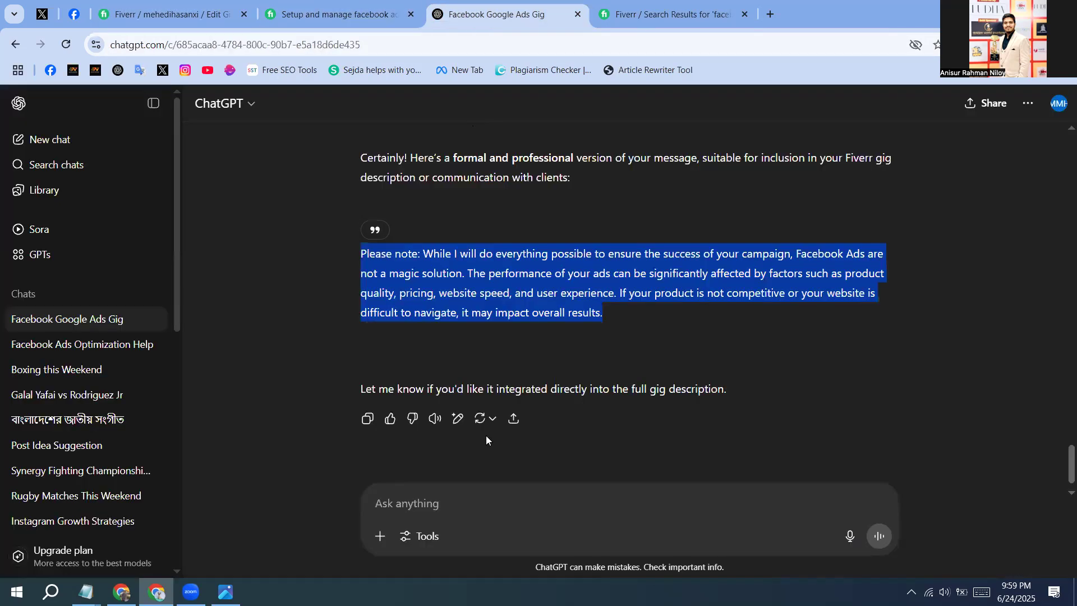
left_click(474, 504)
type("Make it short")
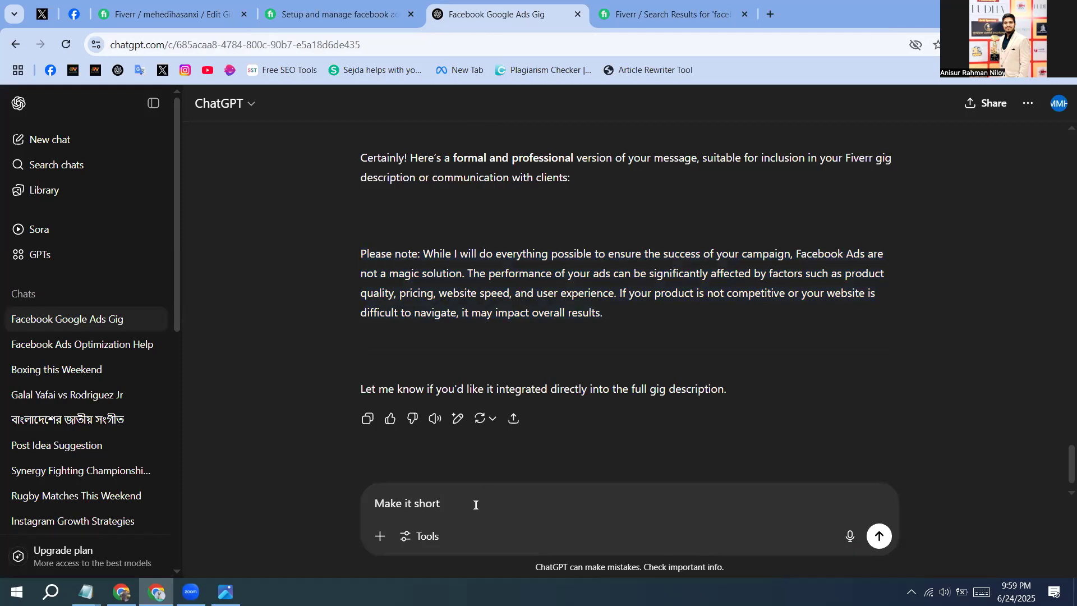
key("Return")
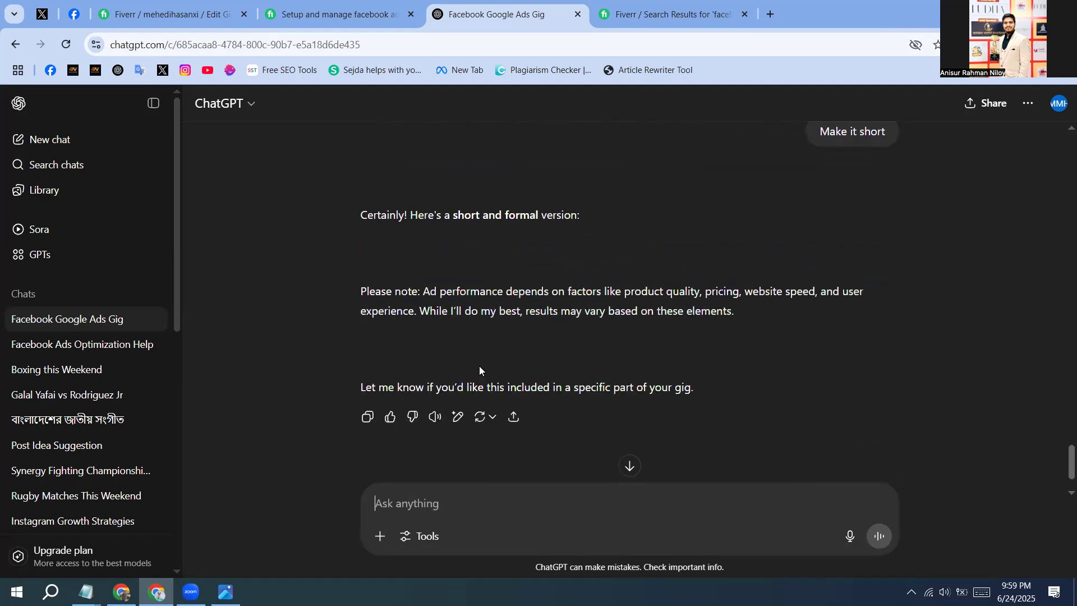
Step: Copy ChatGPT's shortened FAQ answer, from "Please note" through "these elements", and return to the gig editor
left_click_drag(731, 313, 356, 288)
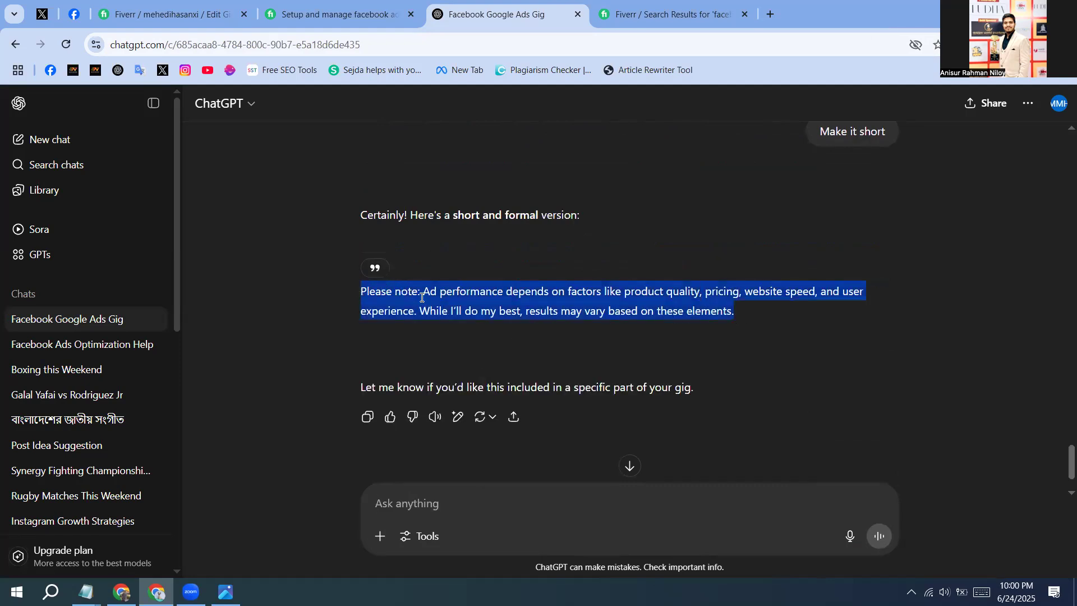
right_click(422, 297)
left_click(475, 315)
left_click(344, 21)
left_click(178, 24)
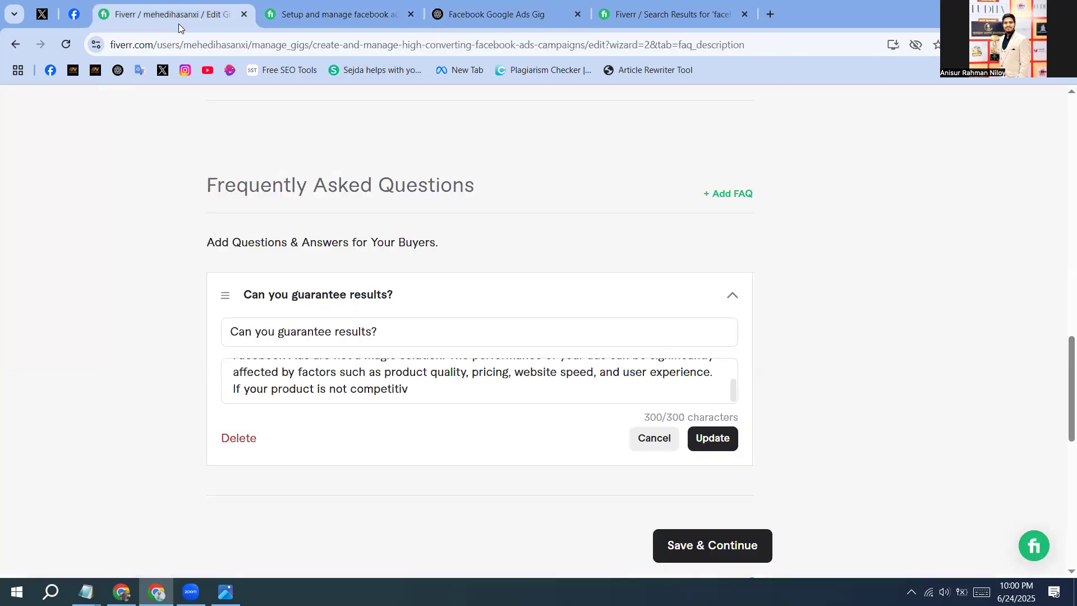
Step: Replace the entire "Can you guarantee results?" answer with the copied short version and update the FAQ
left_click(417, 359)
key("ctrl+a")
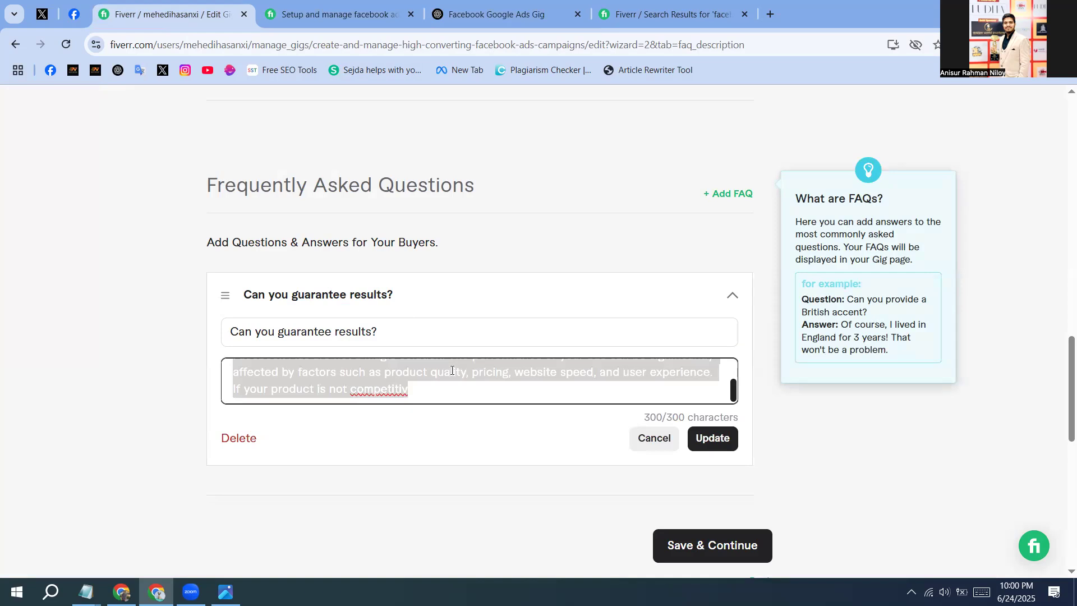
key("BackSpace")
right_click(403, 378)
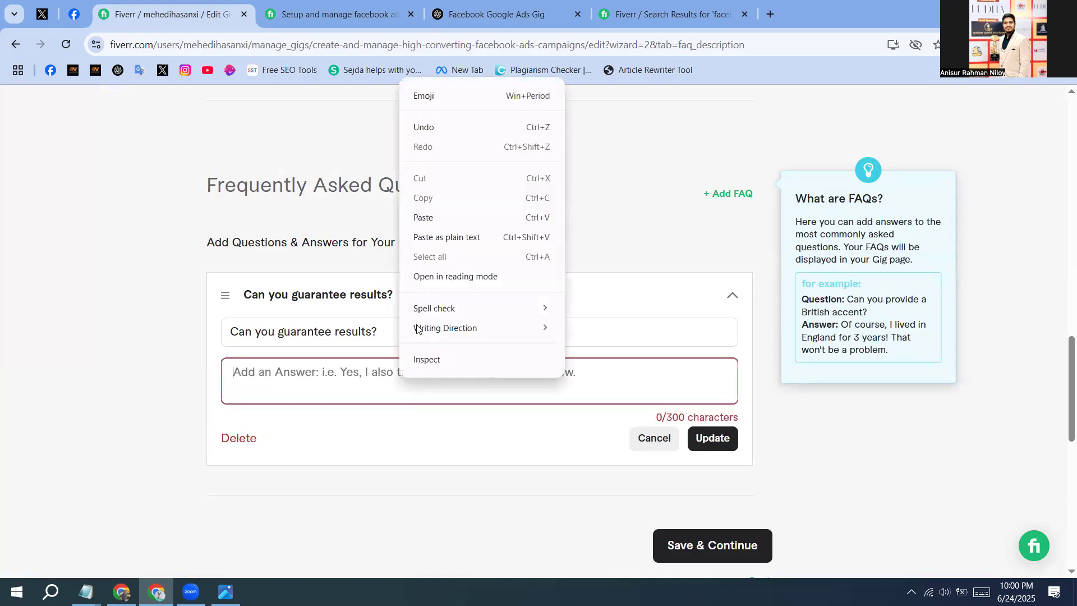
left_click(429, 216)
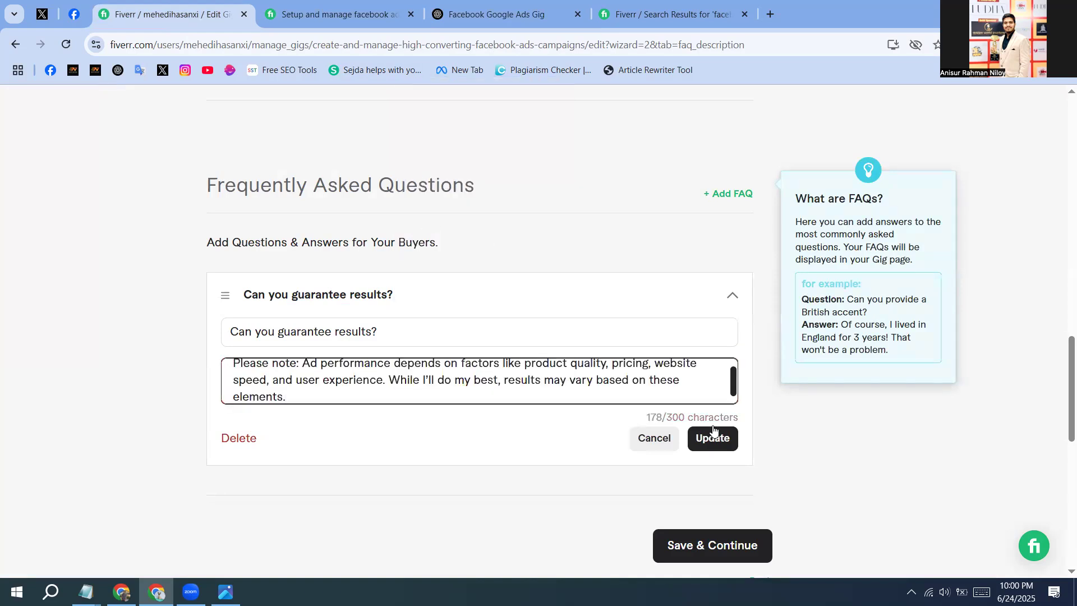
left_click(713, 436)
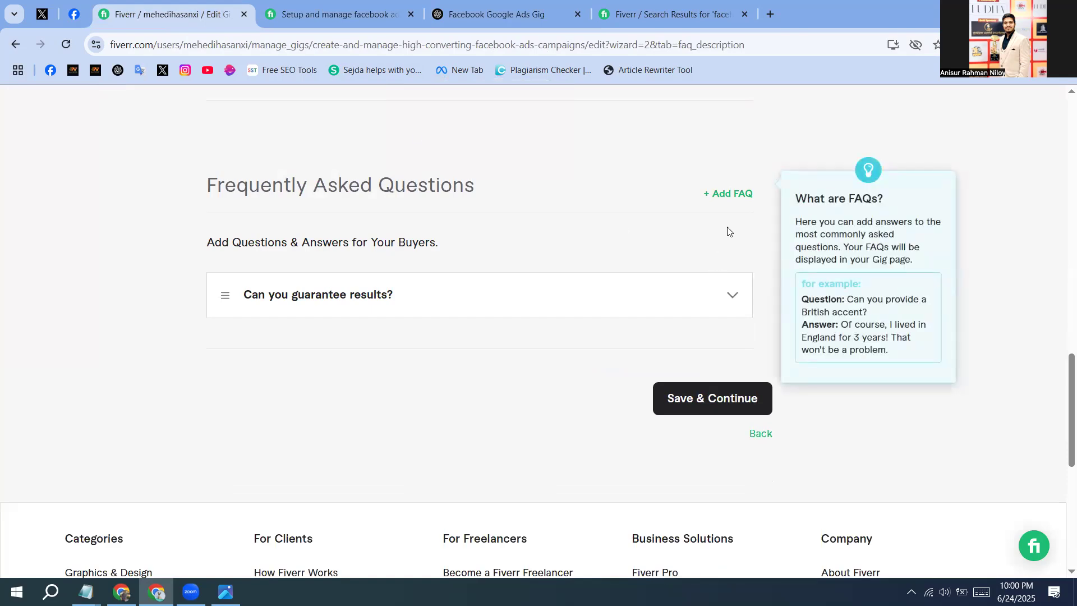
Step: Start another FAQ entry in the gig editor and copy the question "What do I need to get started?" from the reference gig
left_click(732, 193)
left_click(346, 19)
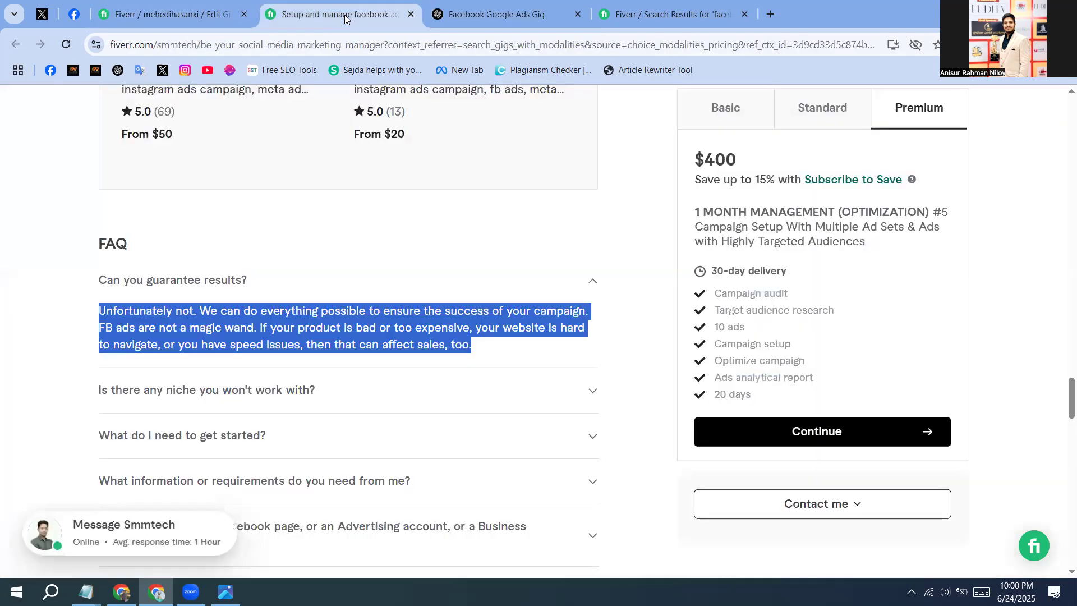
scroll(325, 387, "down", 1)
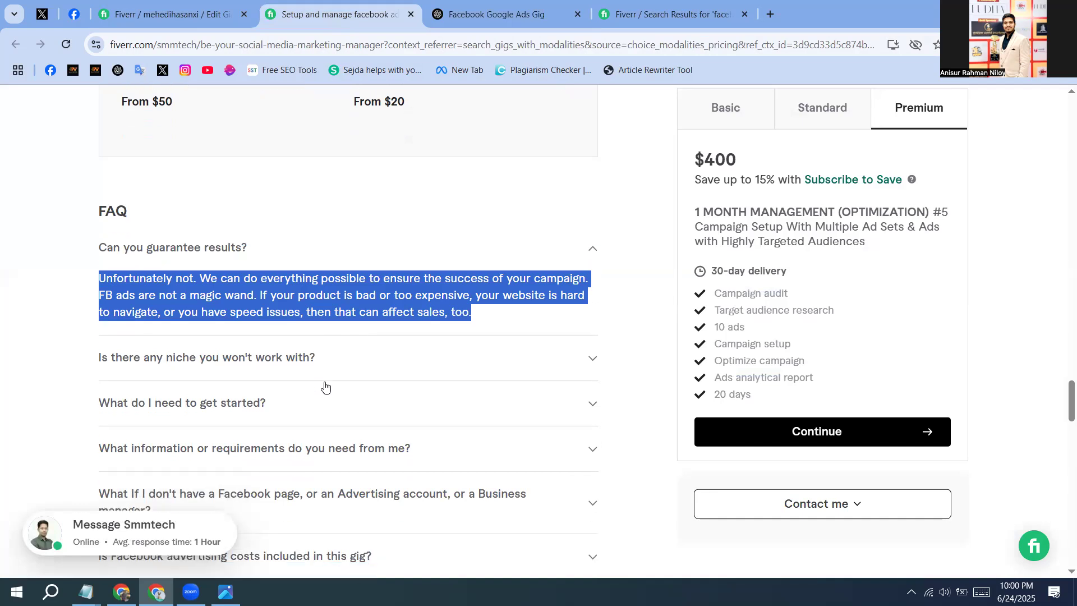
left_click(324, 391)
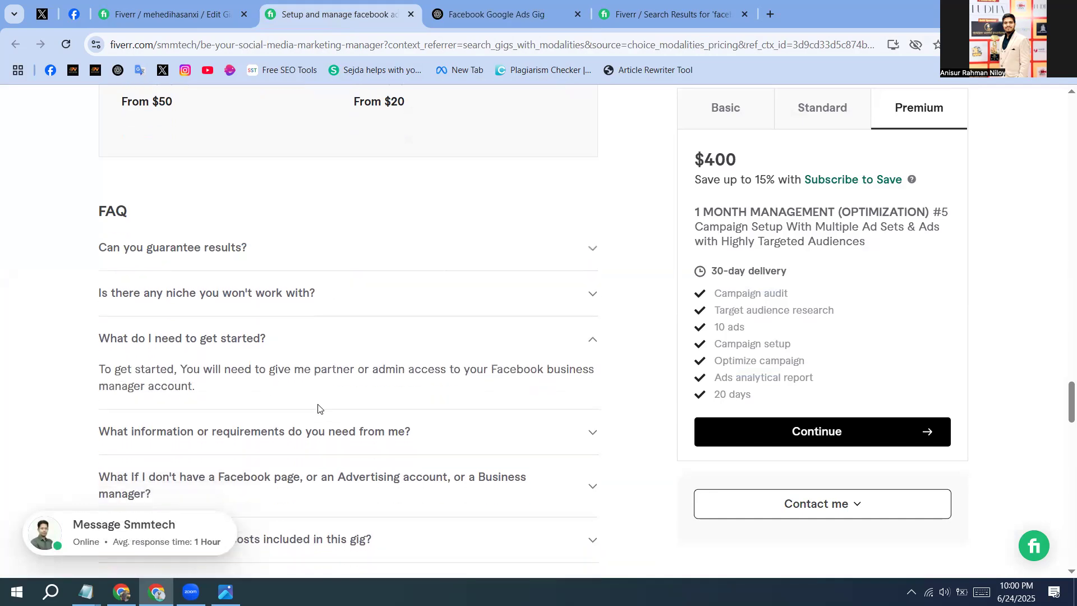
left_click_drag(299, 344, 100, 342)
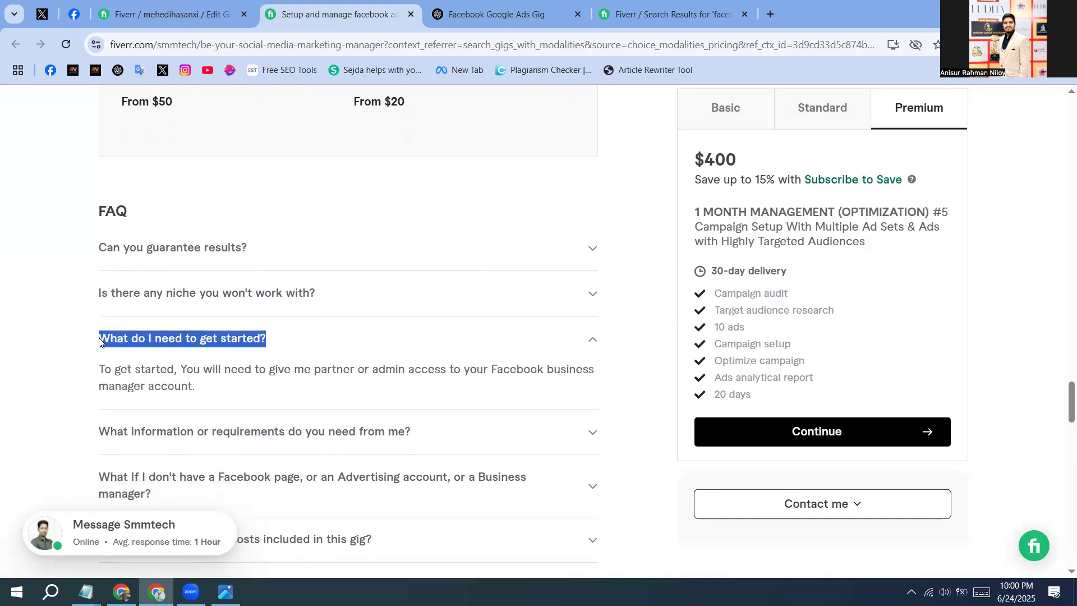
right_click(121, 344)
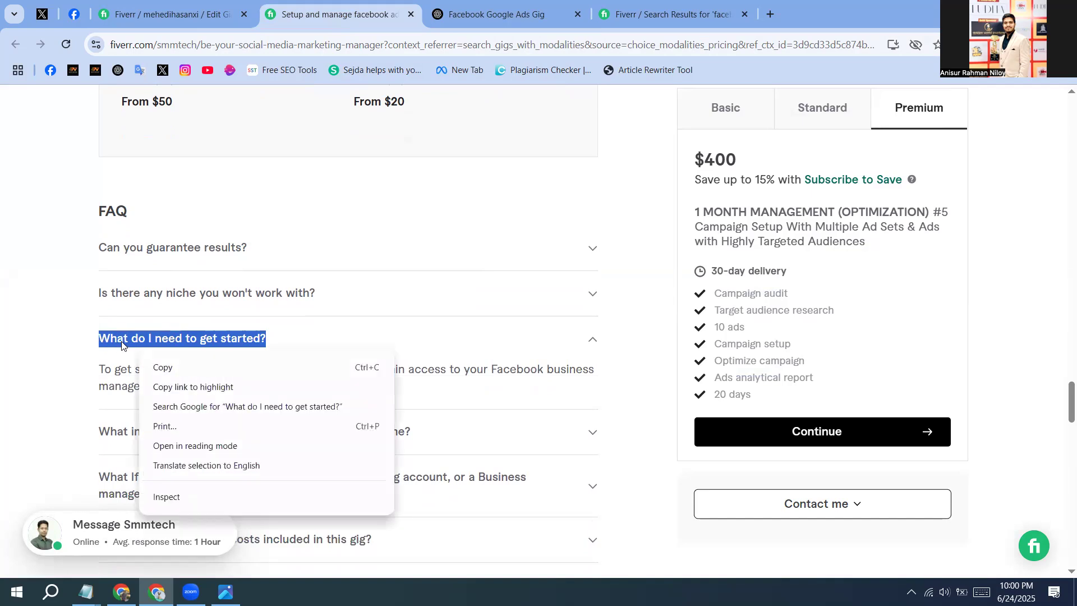
left_click(164, 366)
Step: Back in the gig editor, paste "What do I need to get started?" as the new FAQ entry's question
left_click(162, 18)
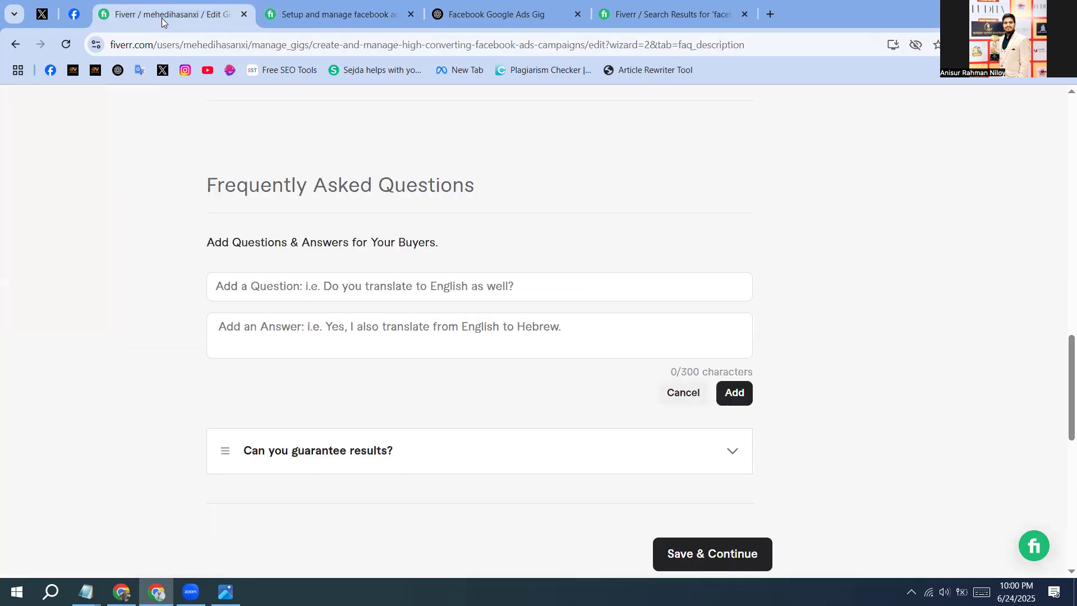
left_click(439, 288)
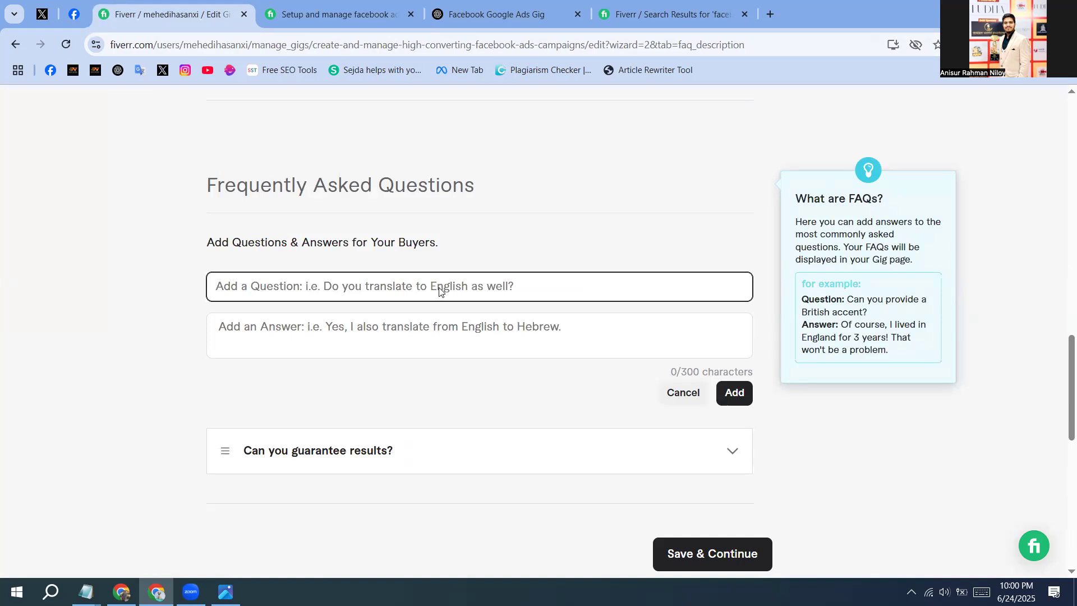
right_click(439, 289)
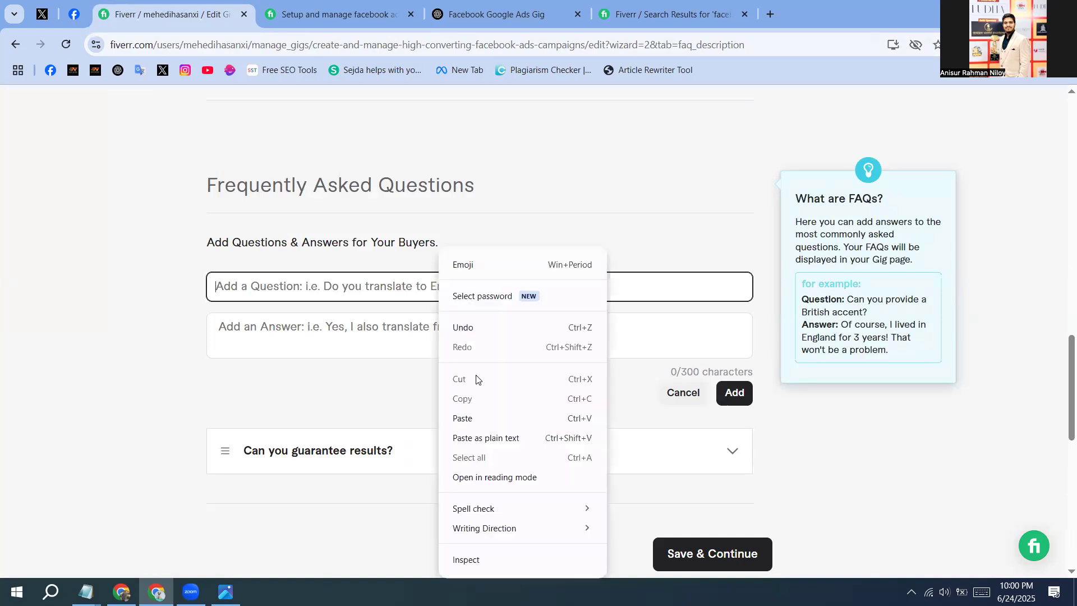
left_click(476, 420)
Step: Copy the full answer to "What do I need to get started?" from the reference gig's FAQ
left_click(338, 15)
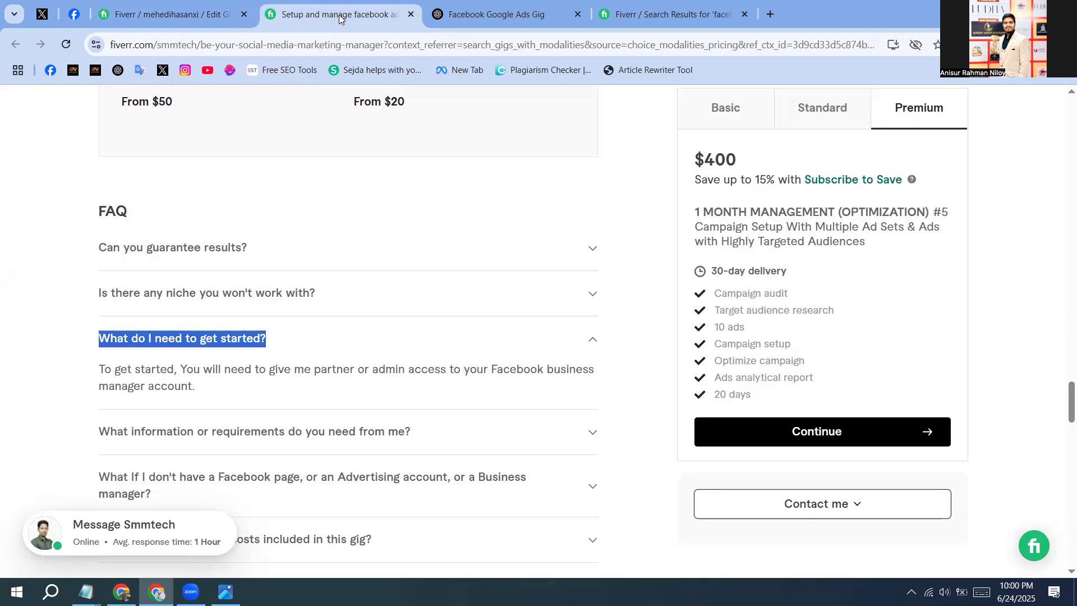
left_click_drag(213, 389, 93, 370)
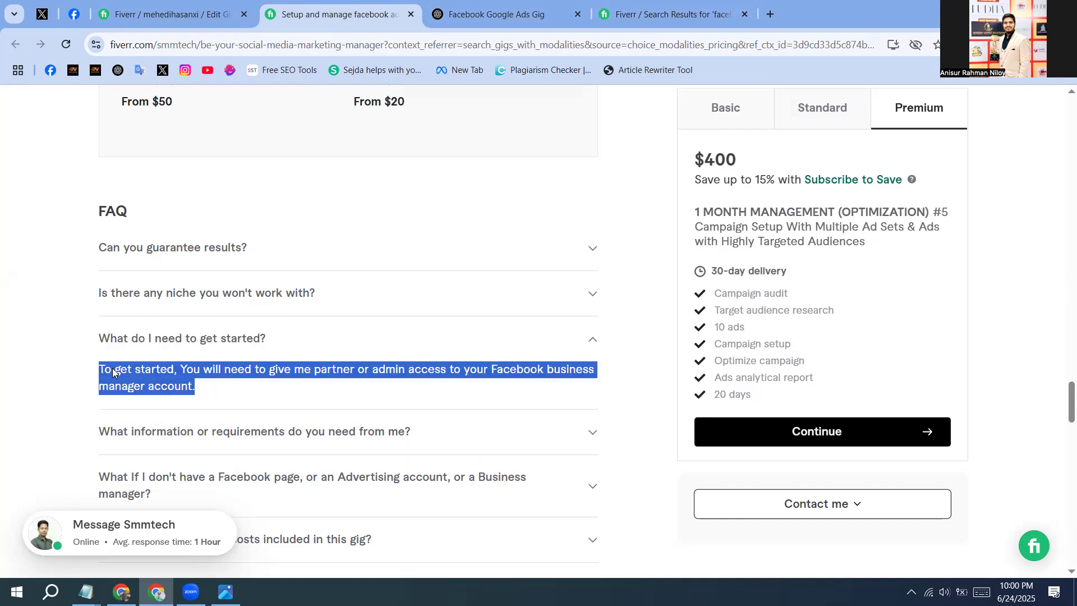
right_click(131, 384)
left_click(190, 391)
Step: Paste the copied answer about Facebook business manager access into the gig editor's new FAQ entry and add it
left_click(179, 10)
left_click(350, 335)
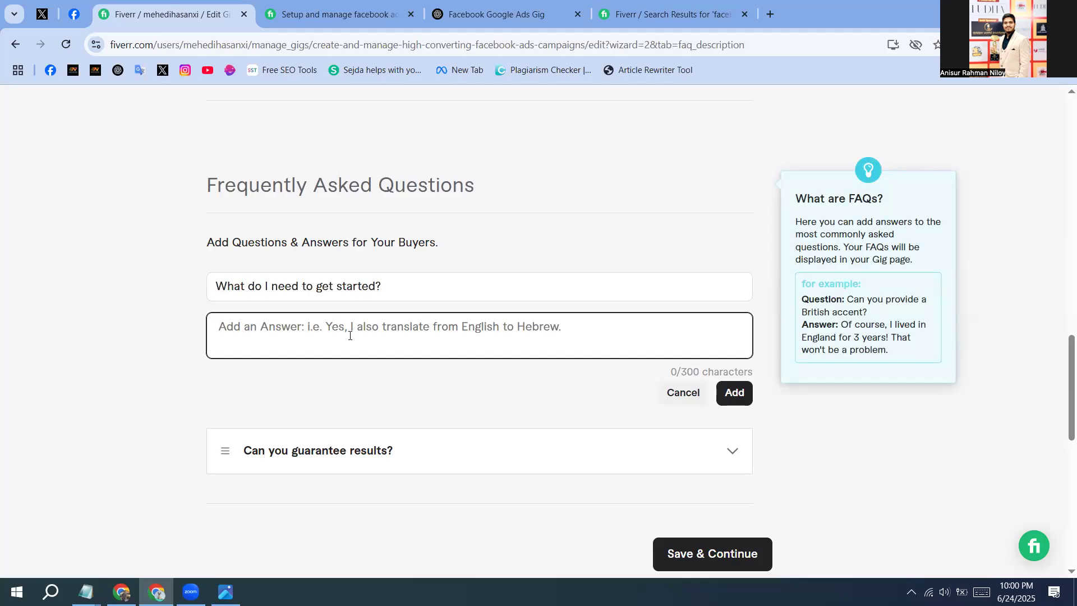
right_click(349, 337)
left_click(381, 175)
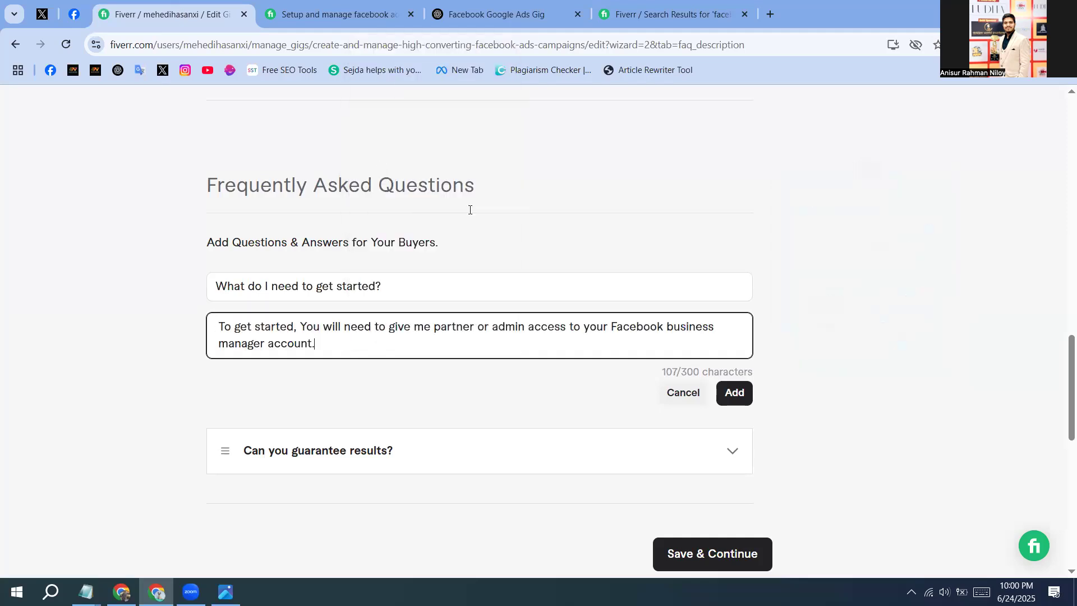
left_click(734, 393)
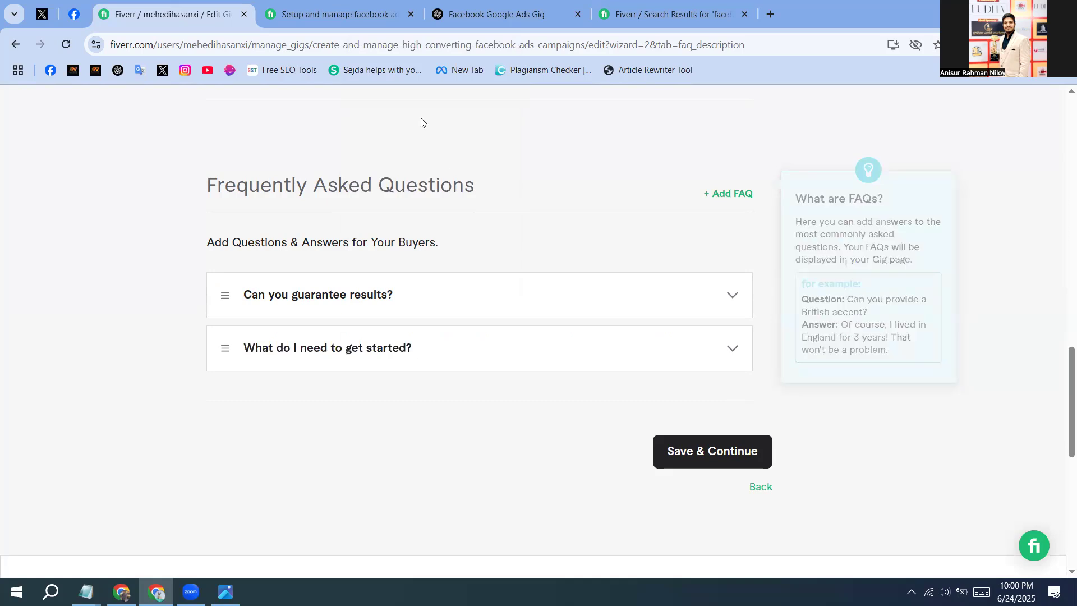
Step: Copy the question "What information or requirements do you need from me?" from the reference gig's FAQ and return to the gig editor
left_click(316, 15)
scroll(379, 264, "down", 1)
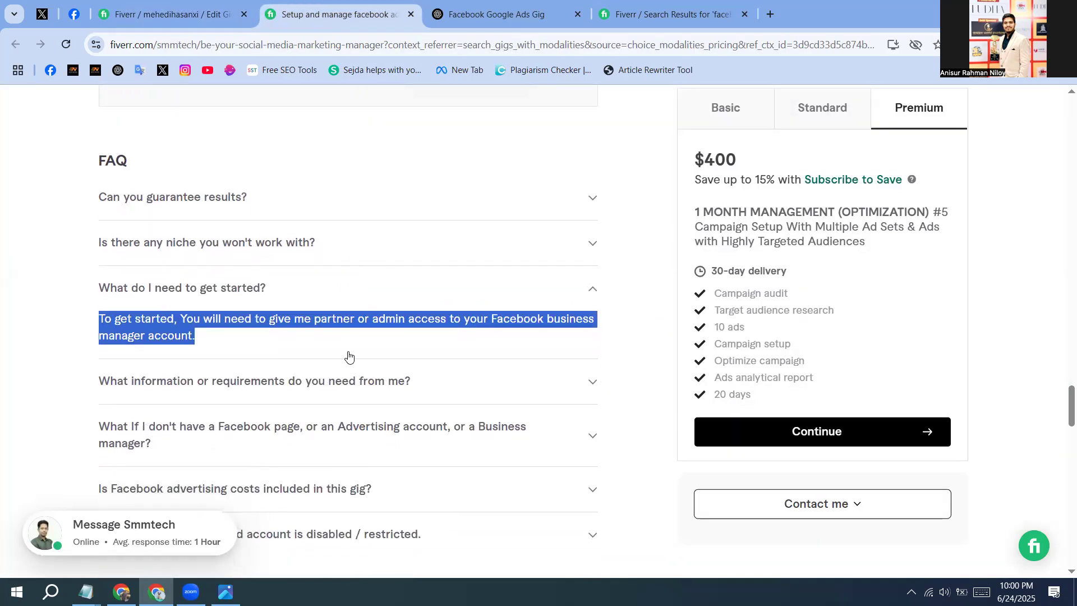
left_click(364, 380)
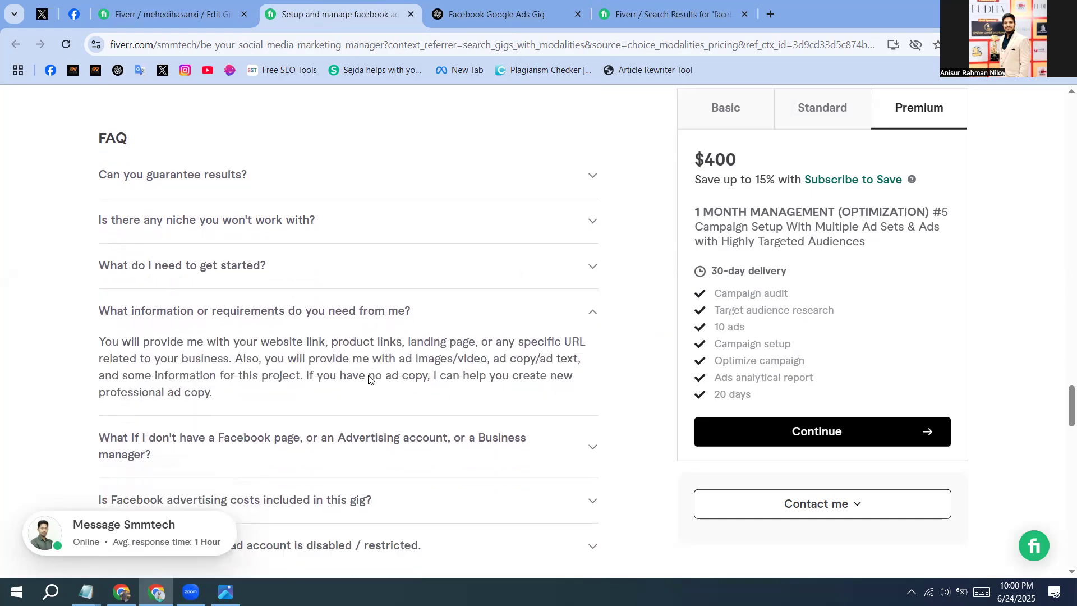
scroll(369, 379, "down", 1)
left_click_drag(418, 279, 103, 283)
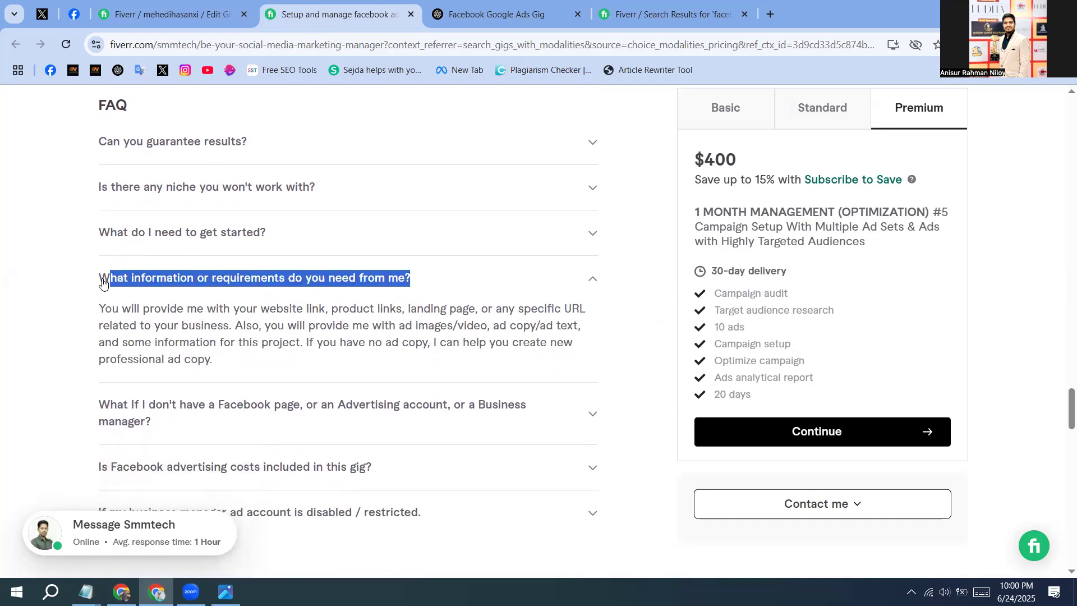
right_click(96, 278)
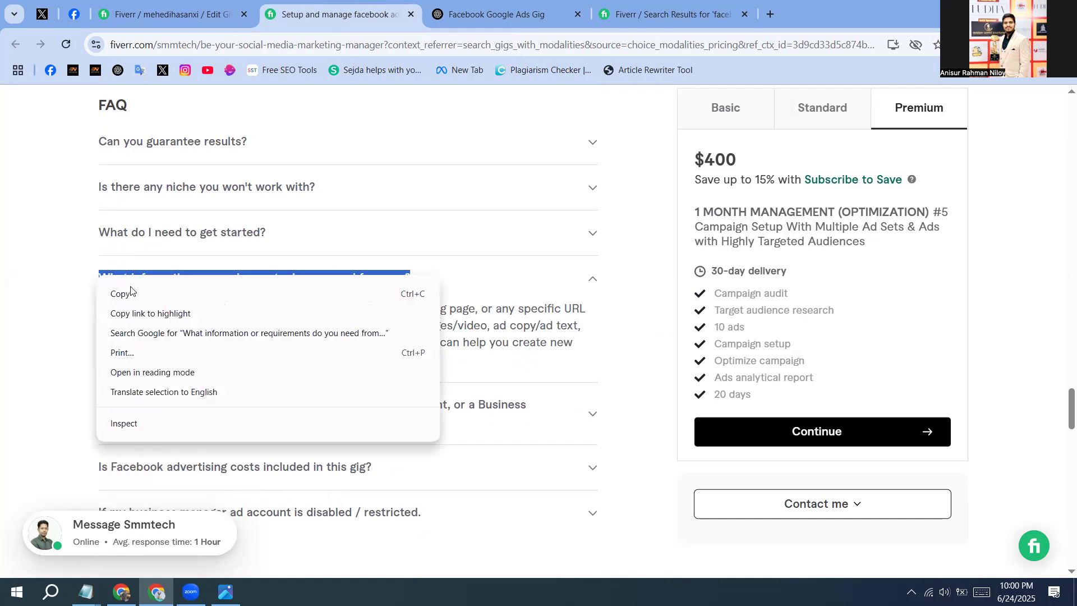
left_click(147, 295)
left_click(166, 13)
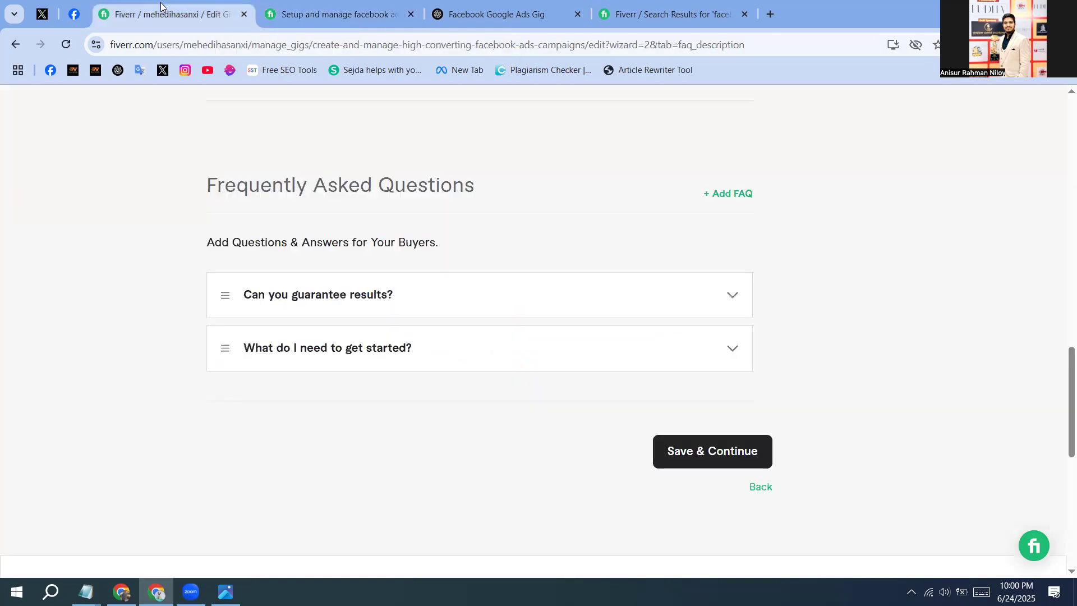
Step: Start a new FAQ entry and paste "What information or requirements do you need from me?" as its question
left_click(726, 197)
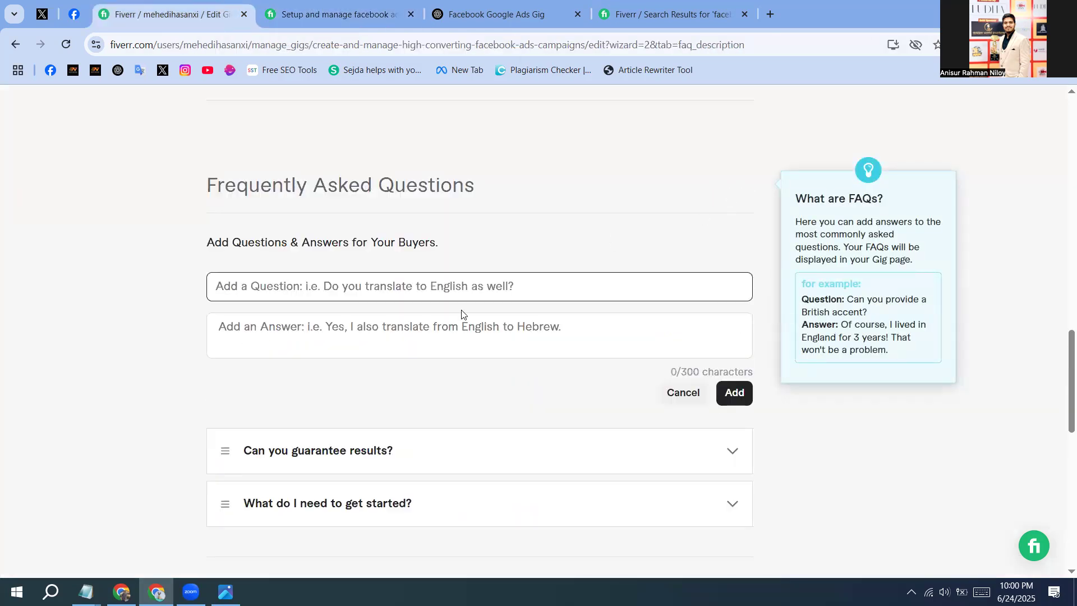
right_click(407, 303)
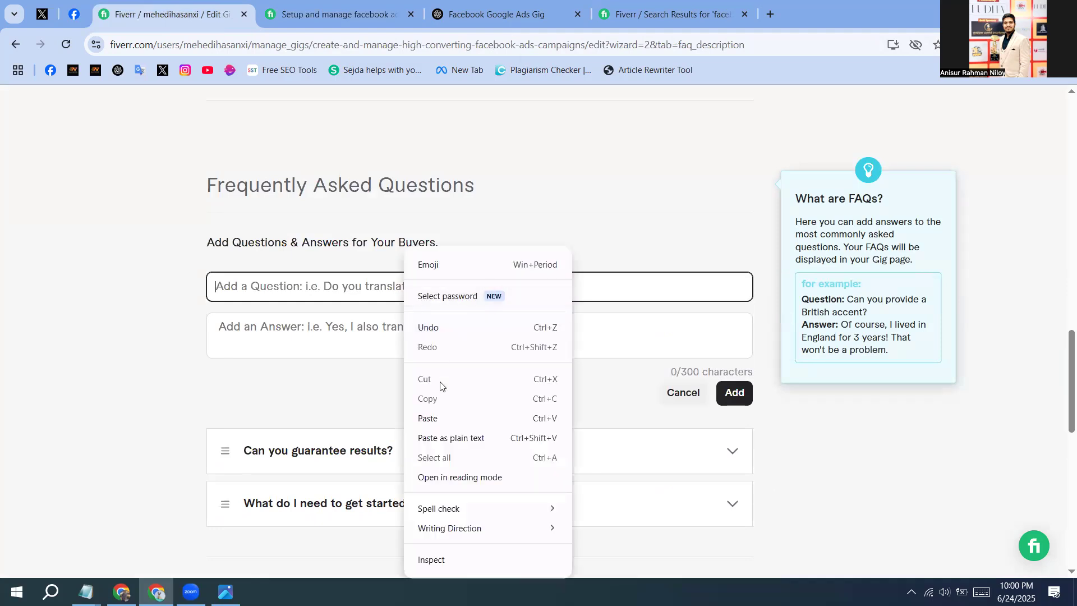
left_click(426, 419)
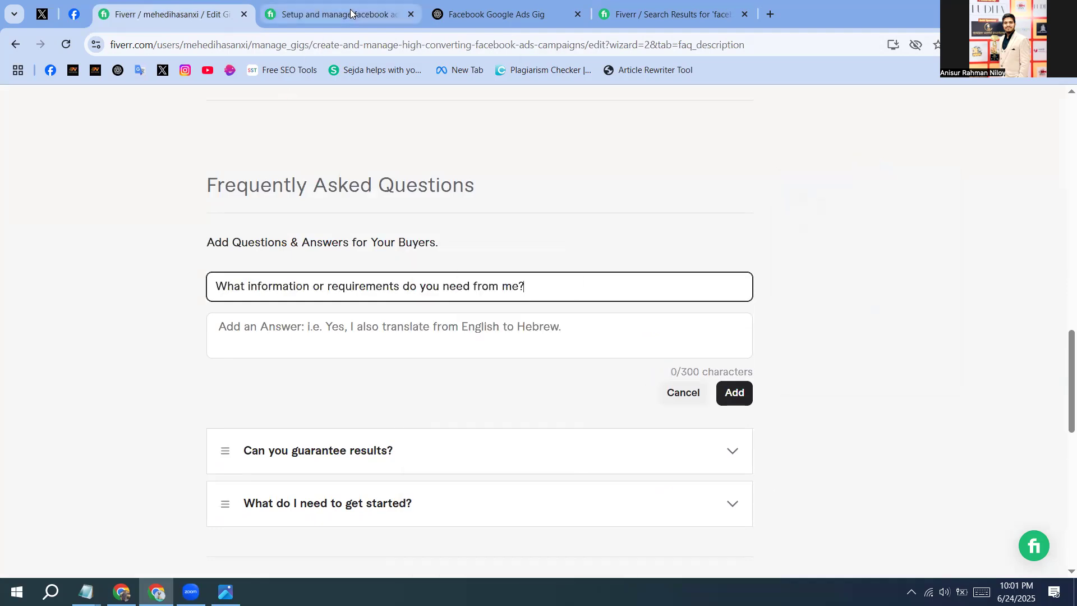
Step: Copy the full answer to "What information or requirements do you need from me?" from the reference gig's FAQ
left_click(331, 14)
left_click_drag(232, 365, 93, 304)
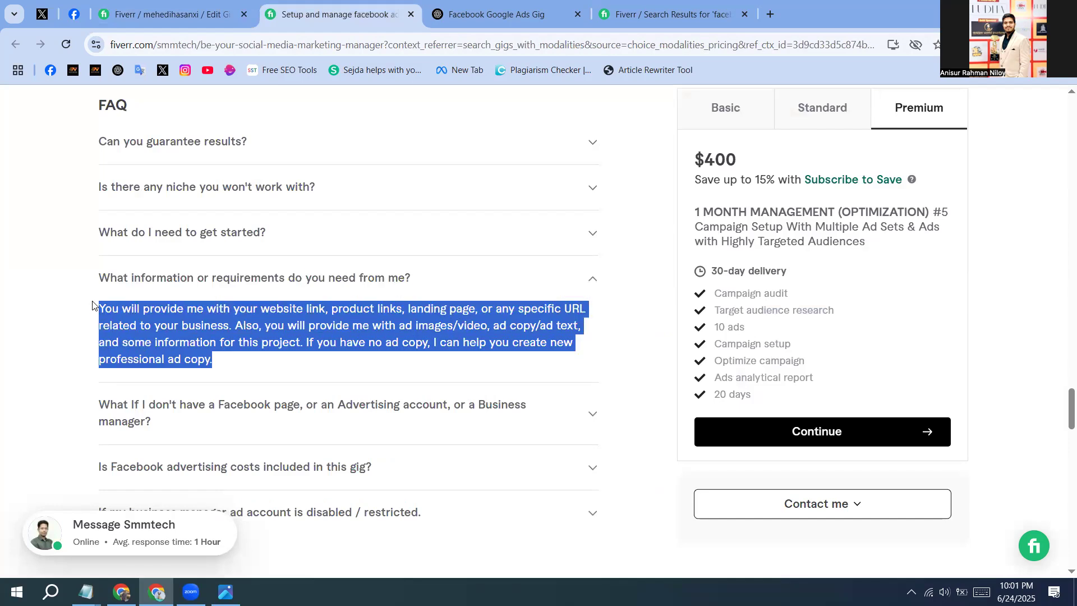
right_click(131, 312)
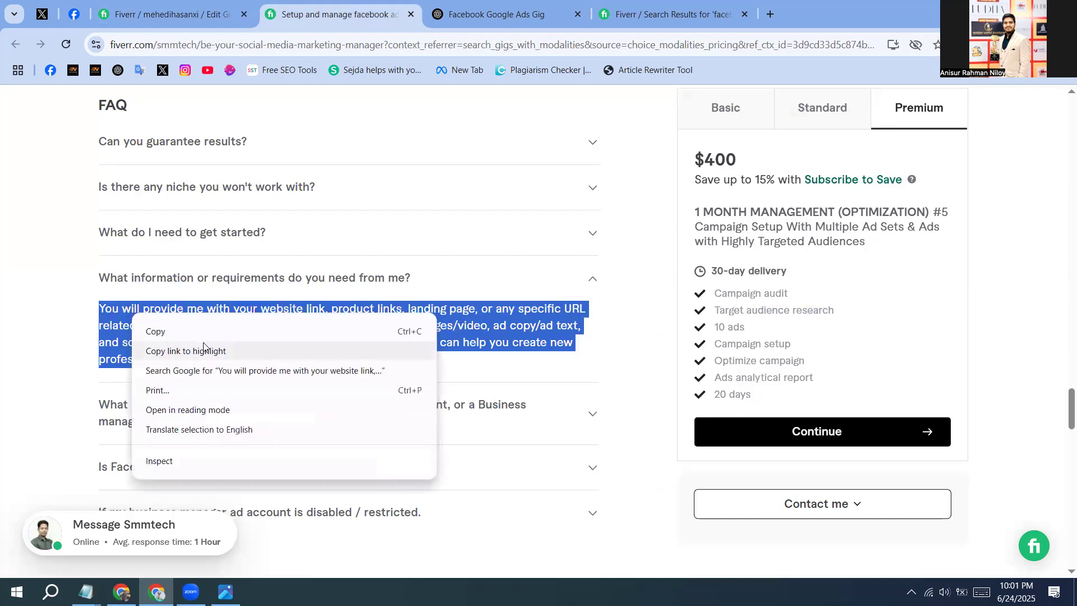
left_click(184, 330)
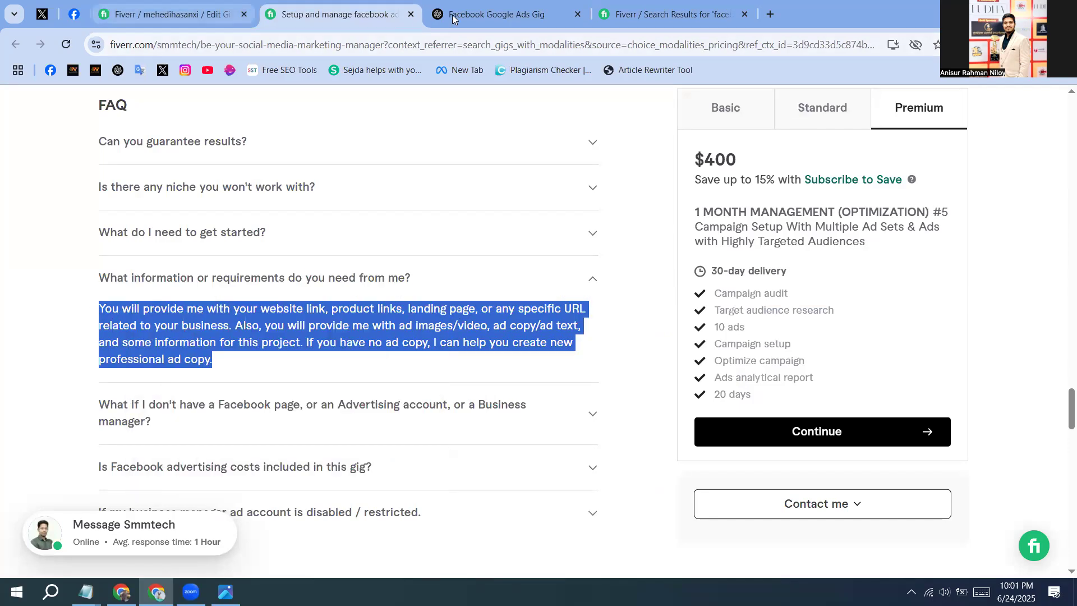
Step: In the ChatGPT conversation, paste the copied answer, append the instruction "Make it formal and short" and send it
left_click(496, 14)
left_click(452, 507)
right_click(452, 509)
left_click(497, 350)
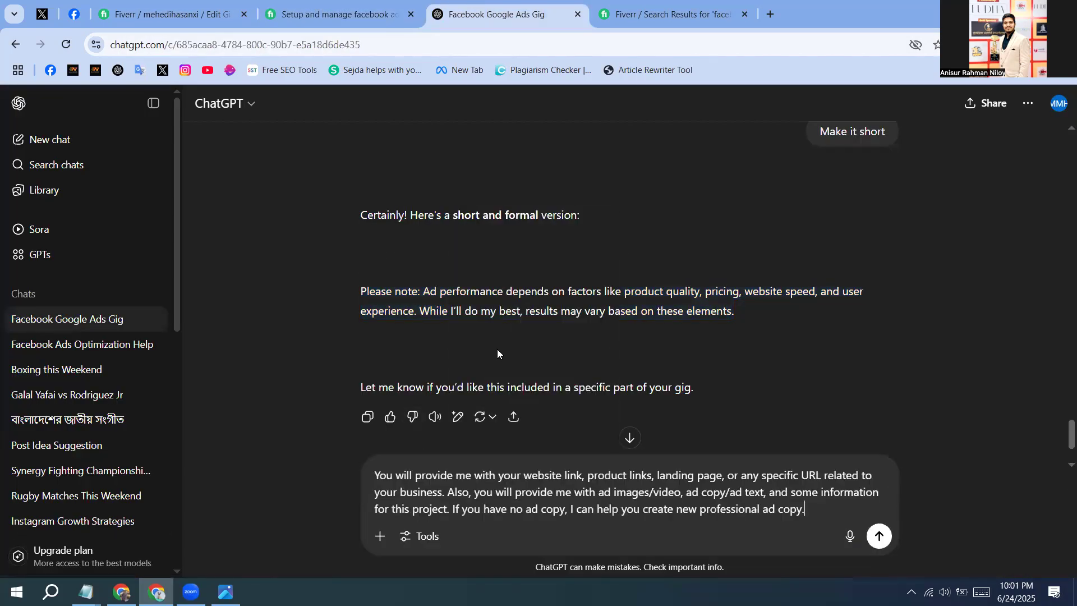
key("shift+Return")
type("Make it formal and short")
key("Return")
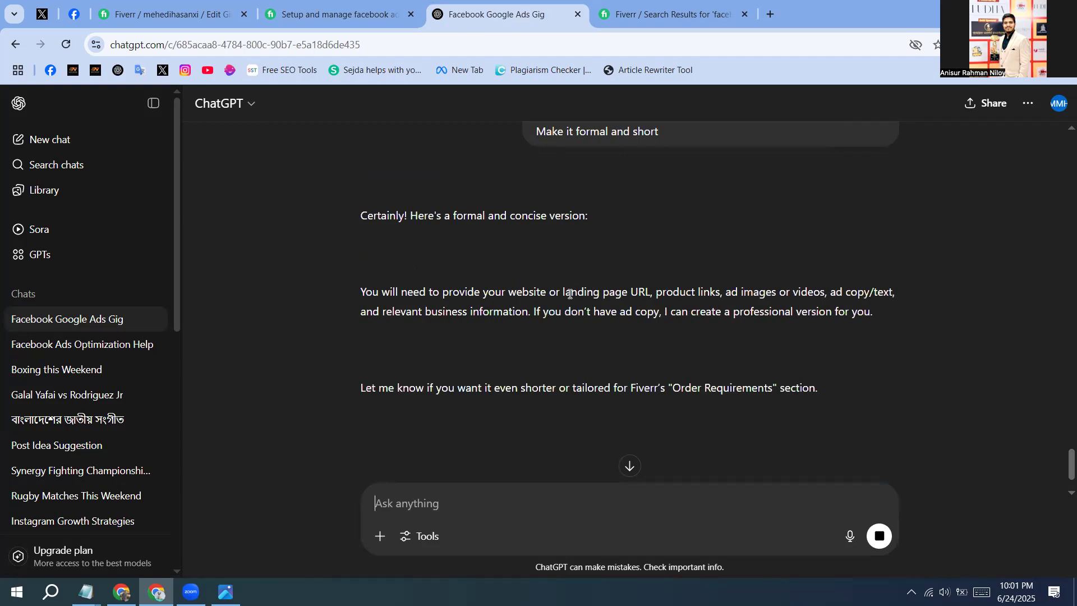
Step: Copy ChatGPT's rewritten requirements answer, paste it as the answer of the gig editor's open FAQ entry and add the entry
left_click_drag(883, 314, 354, 290)
right_click(439, 293)
left_click(486, 310)
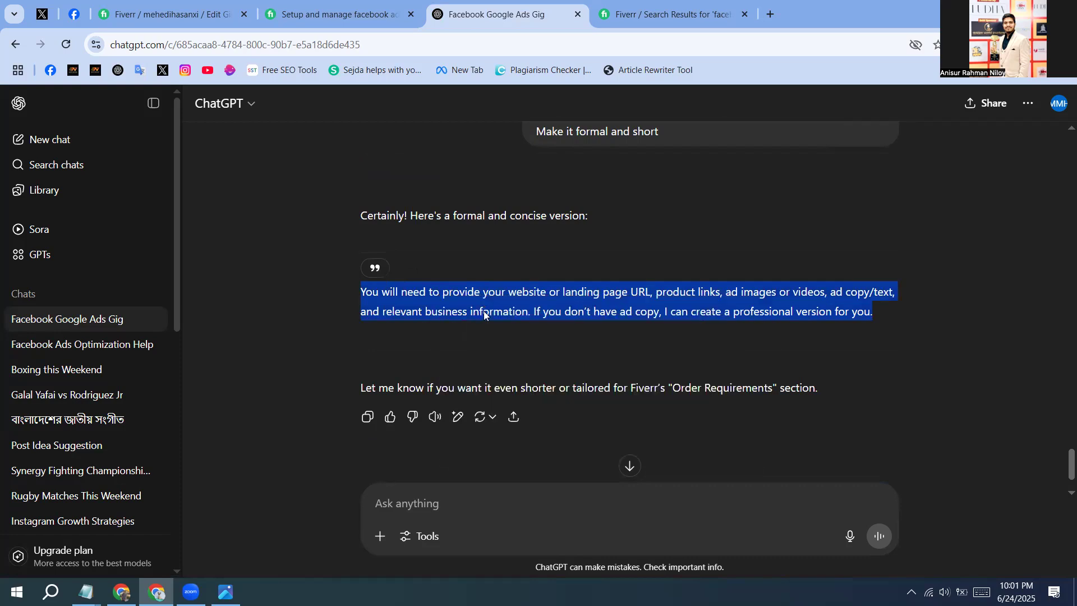
left_click(168, 14)
left_click(393, 330)
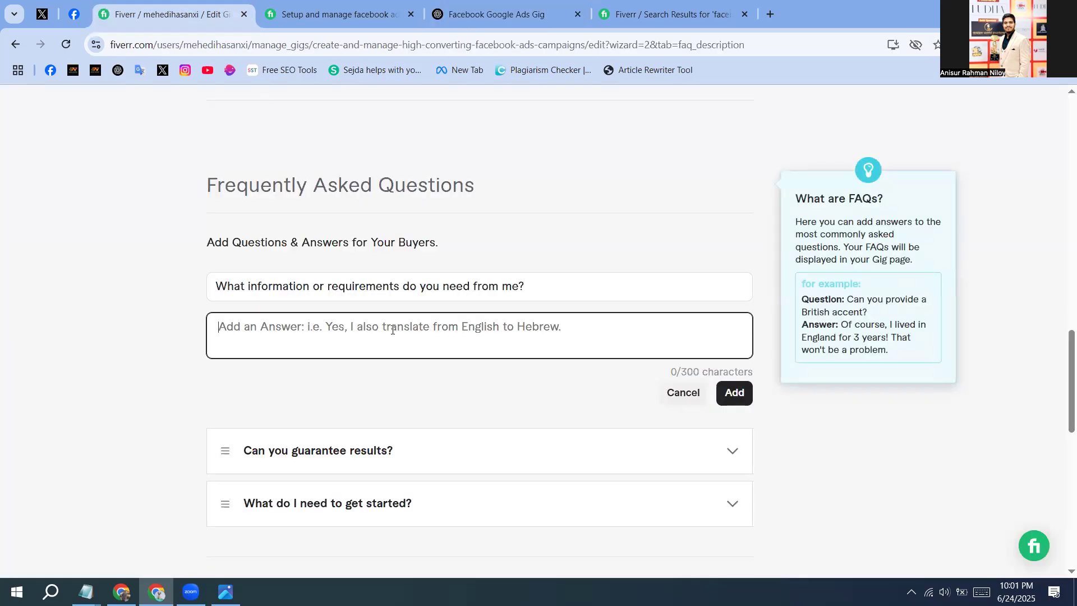
right_click(392, 330)
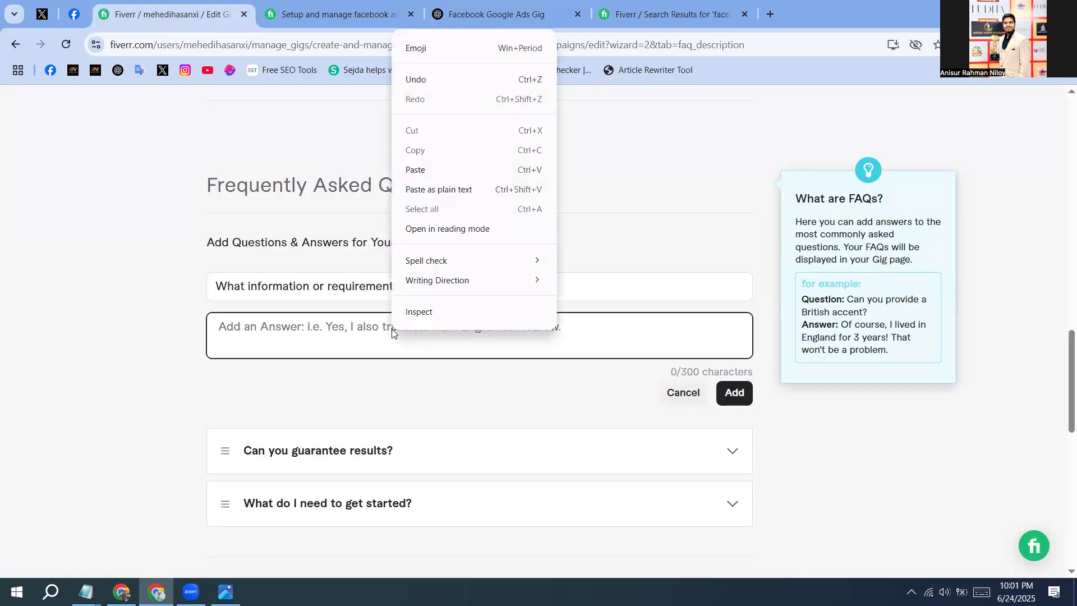
left_click(415, 171)
left_click(729, 391)
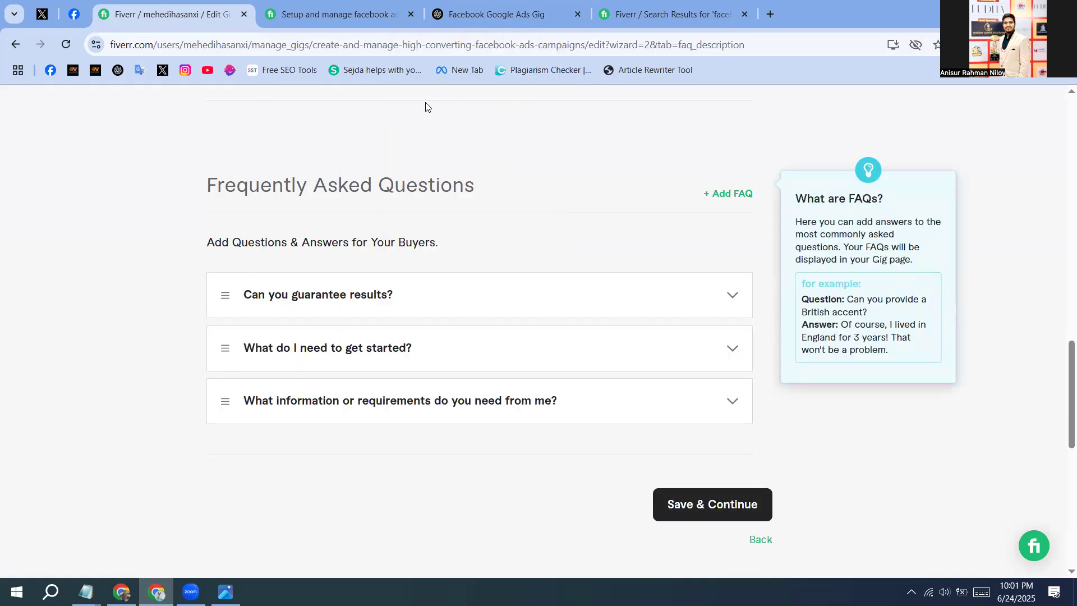
Step: In the reference gig's FAQ, expand "Is Facebook advertising costs included in this gig?" and copy that question
left_click(344, 22)
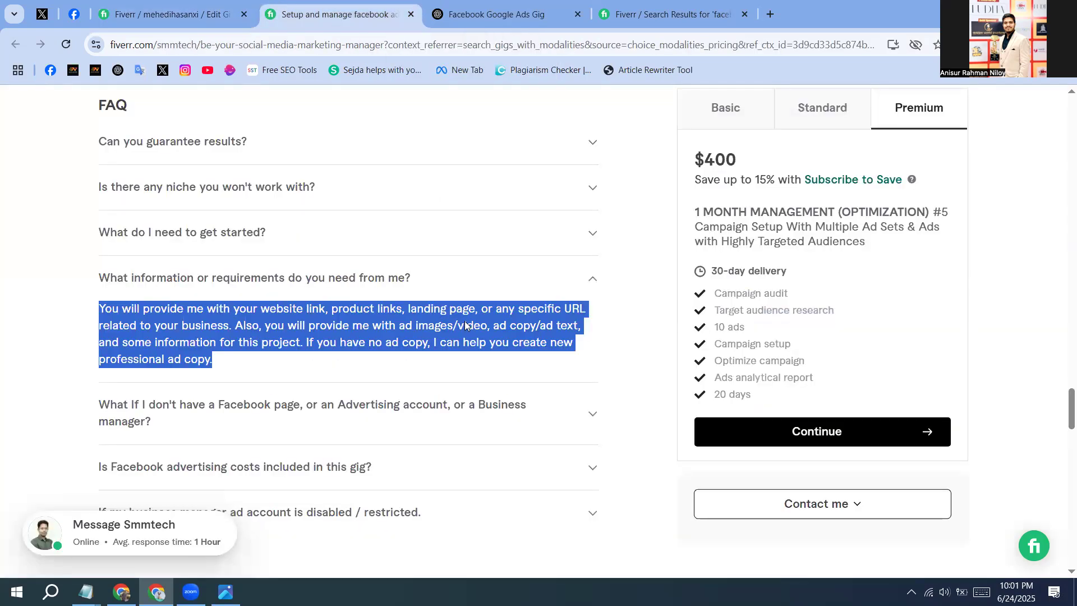
scroll(420, 353, "down", 2)
left_click(307, 383)
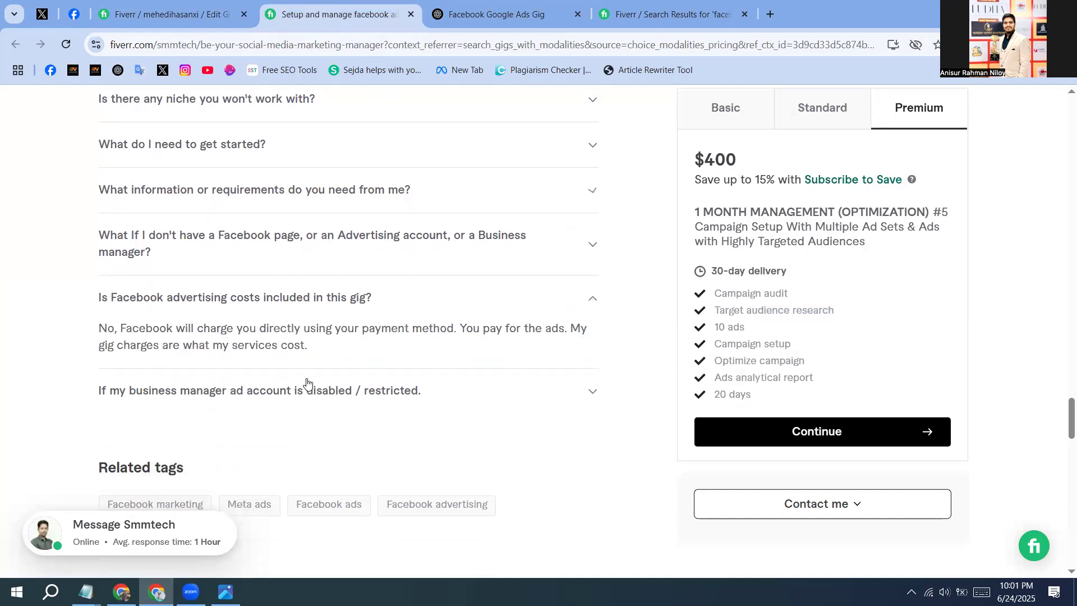
left_click_drag(372, 297, 103, 293)
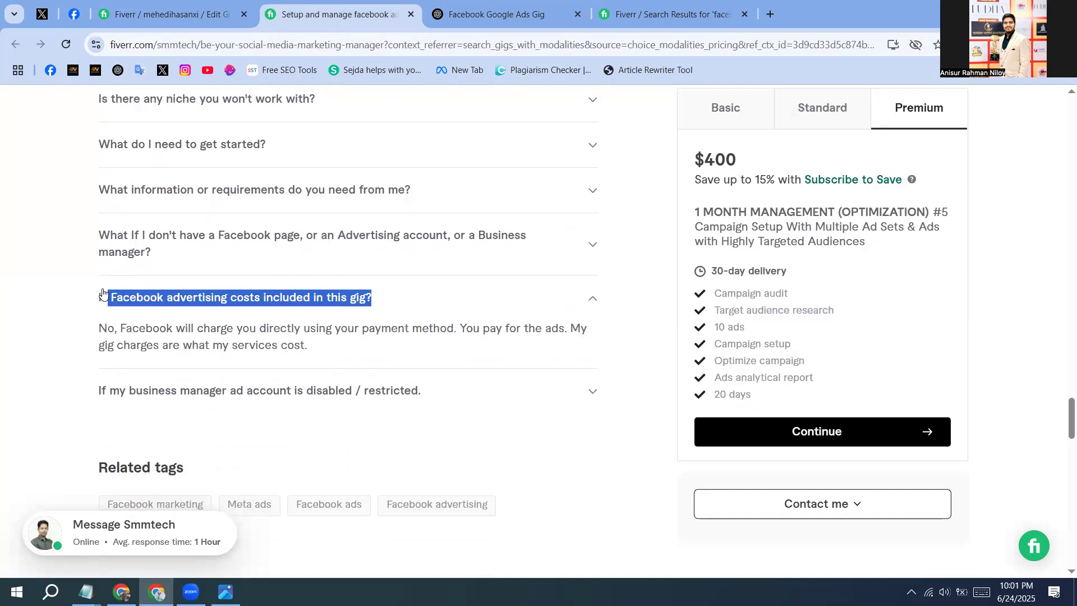
right_click(125, 294)
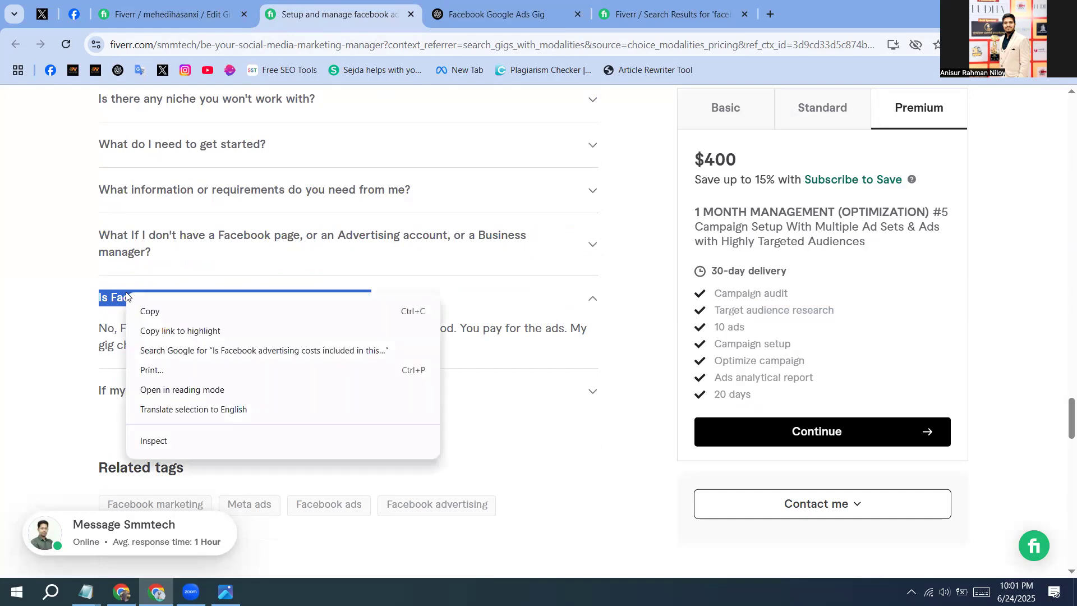
left_click(160, 310)
Step: Back in the gig editor, start another FAQ entry and paste "Is Facebook advertising costs included in this gig?" as its question
left_click(198, 18)
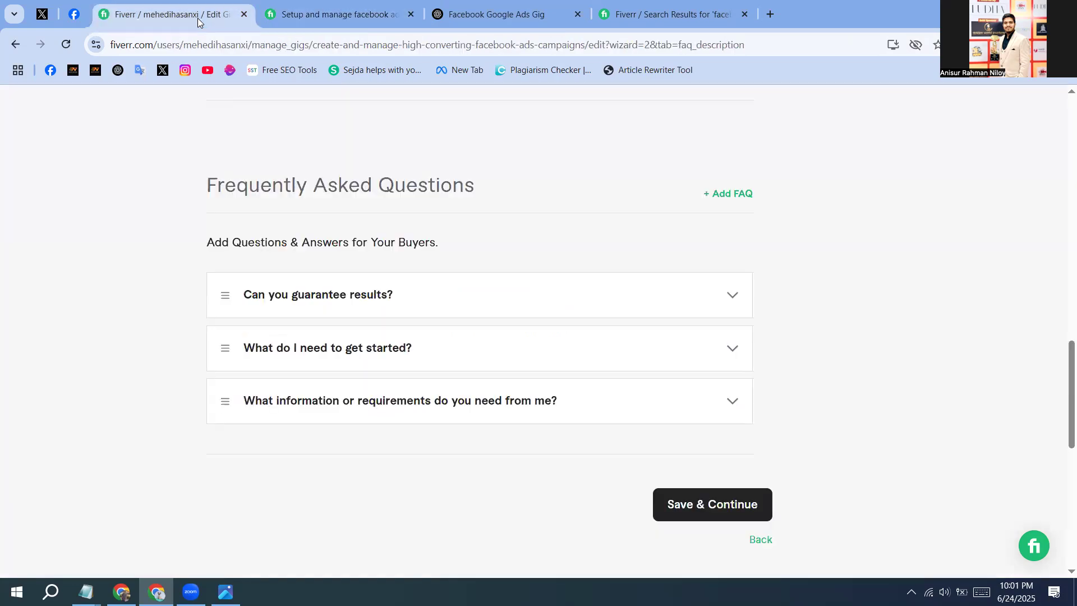
left_click(735, 195)
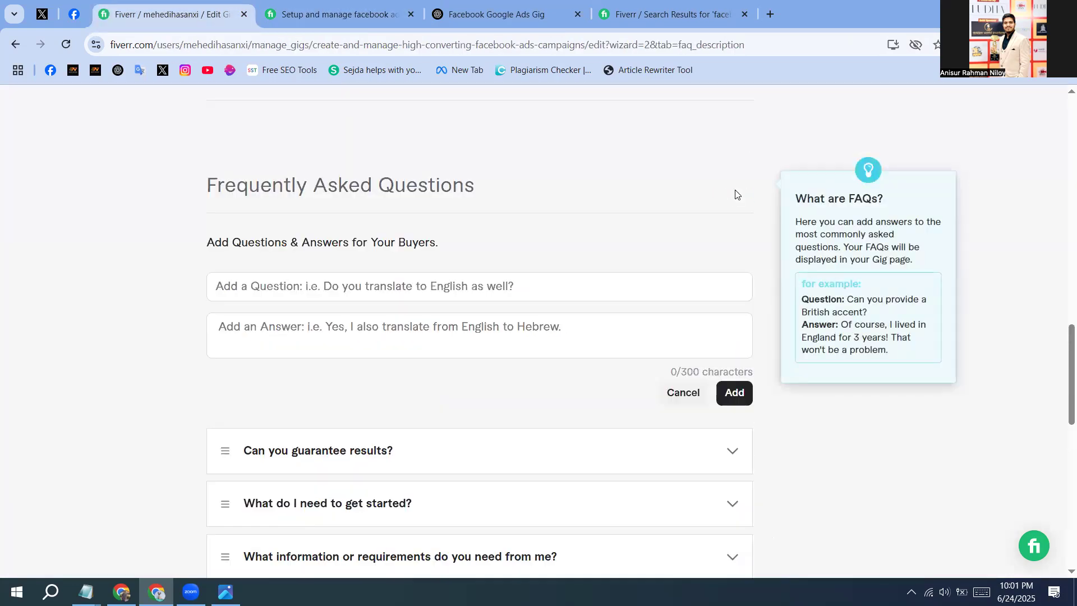
left_click(446, 287)
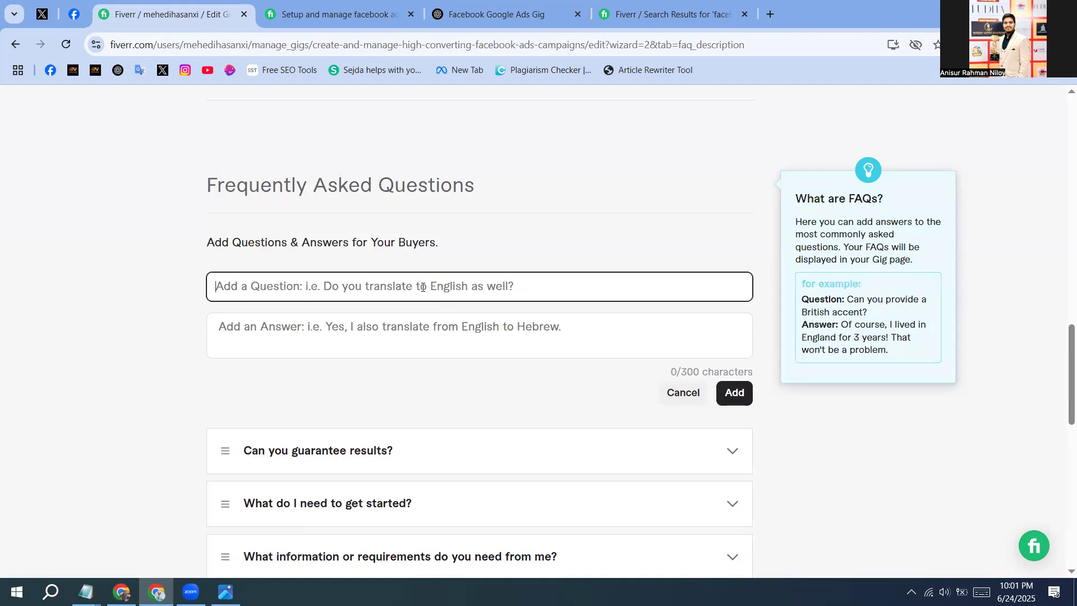
right_click(423, 291)
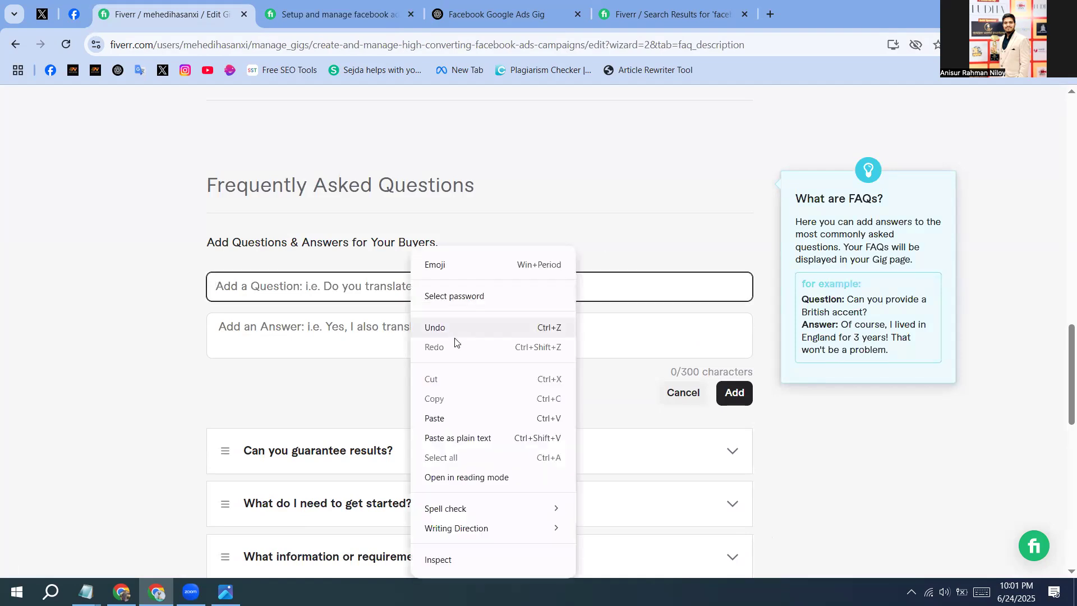
left_click(451, 420)
Step: Copy the reference gig's full answer about Facebook advertising costs and return to the gig editor
left_click(318, 11)
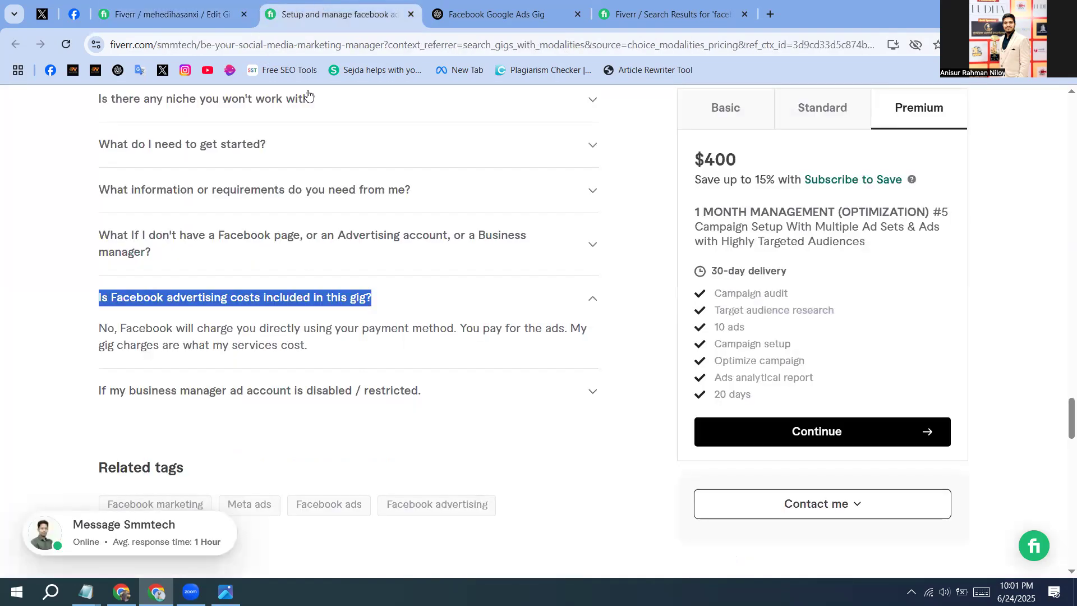
left_click_drag(321, 345, 125, 336)
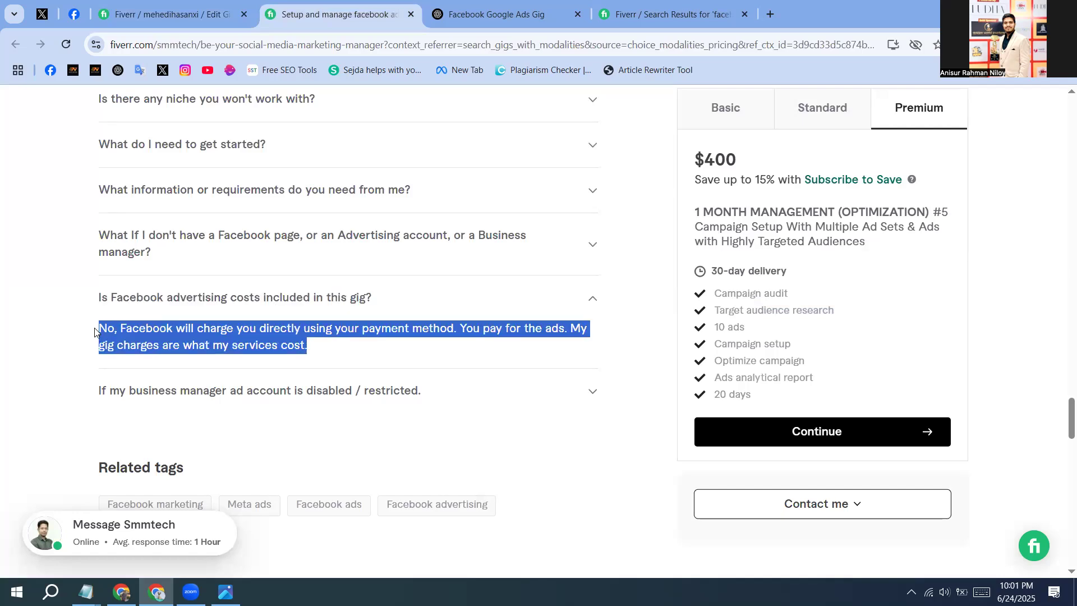
right_click(128, 329)
left_click(164, 348)
left_click(135, 15)
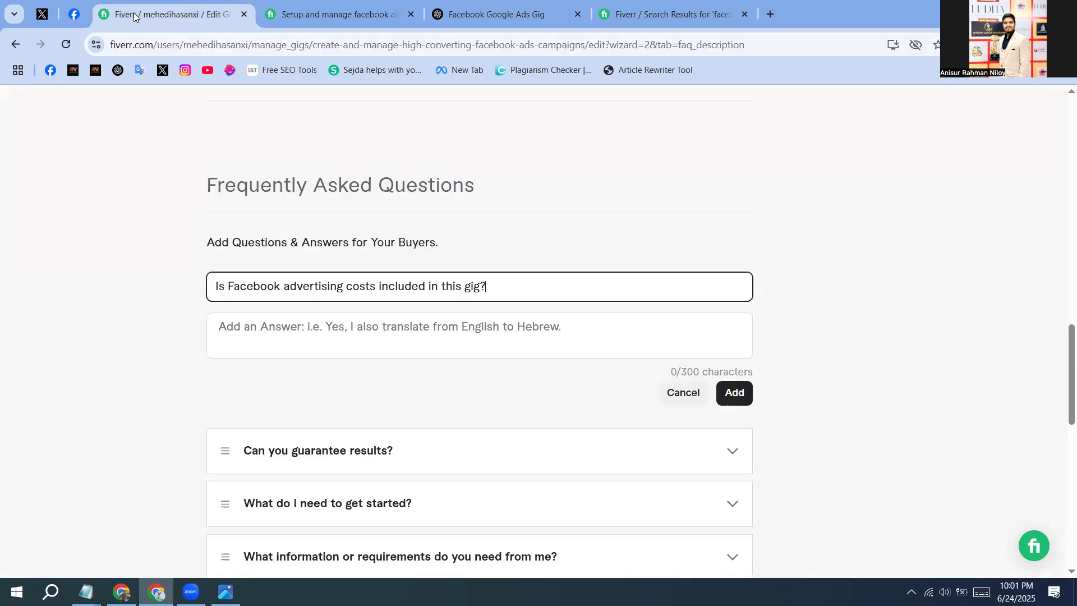
Step: Send ChatGPT the message "Also this one" followed by the copied advertising costs answer
left_click(492, 18)
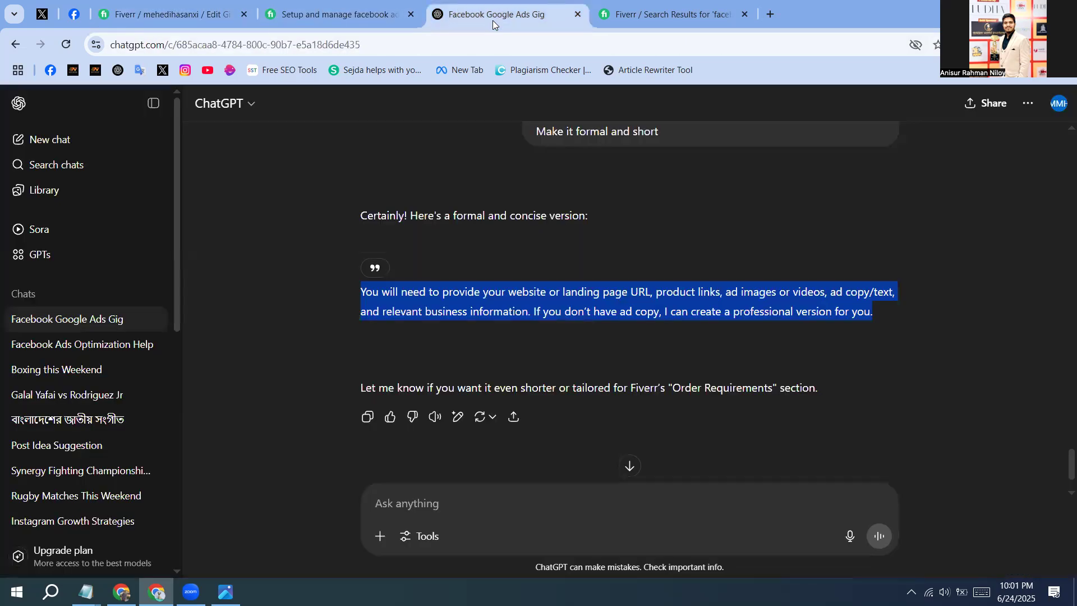
left_click(481, 497)
type("Also this one")
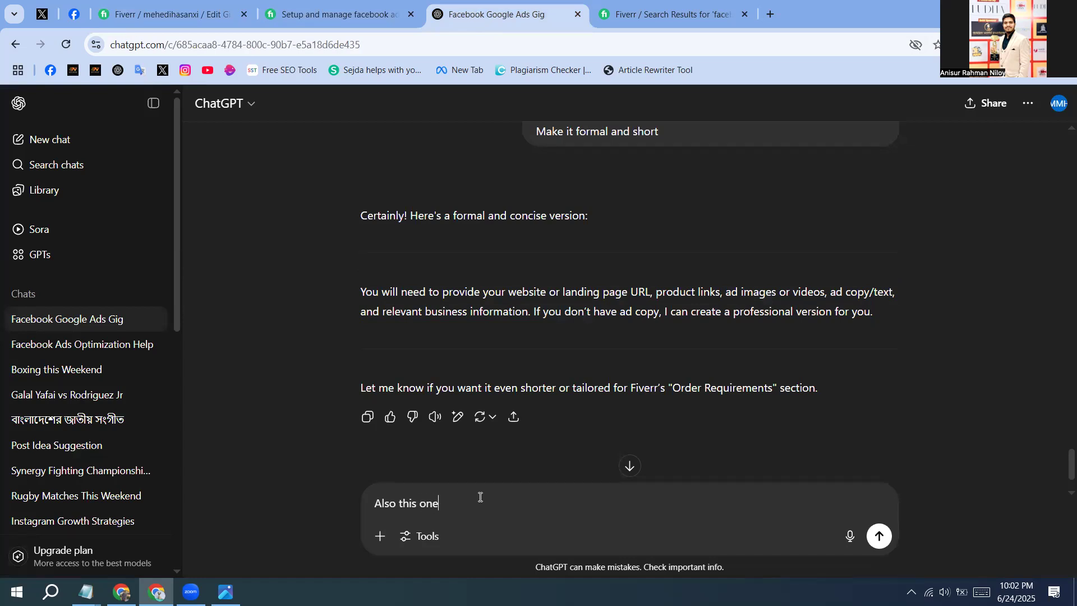
key("shift+Return")
key("shift+Return")
right_click(480, 497)
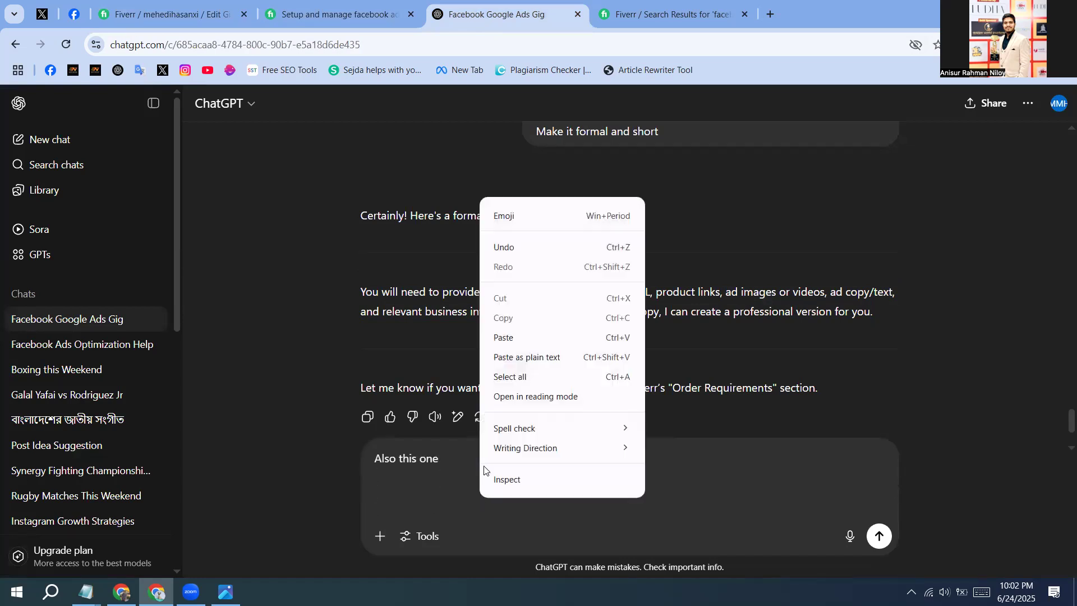
left_click(499, 332)
key("Return")
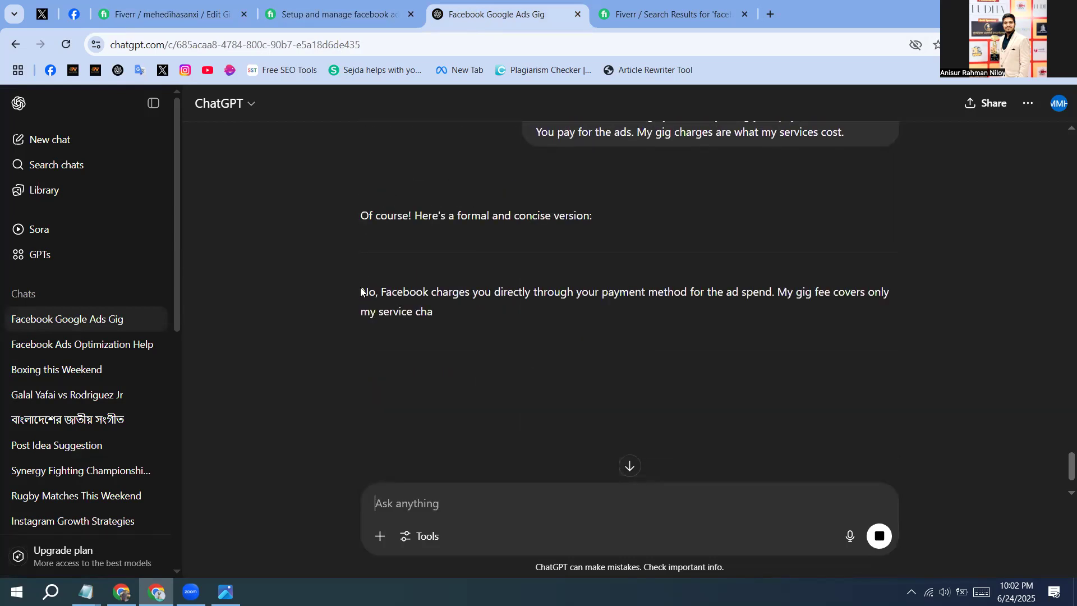
Step: Copy ChatGPT's reworded advertising costs answer, paste it into the gig editor's open FAQ entry and add the entry
left_click_drag(362, 288, 490, 315)
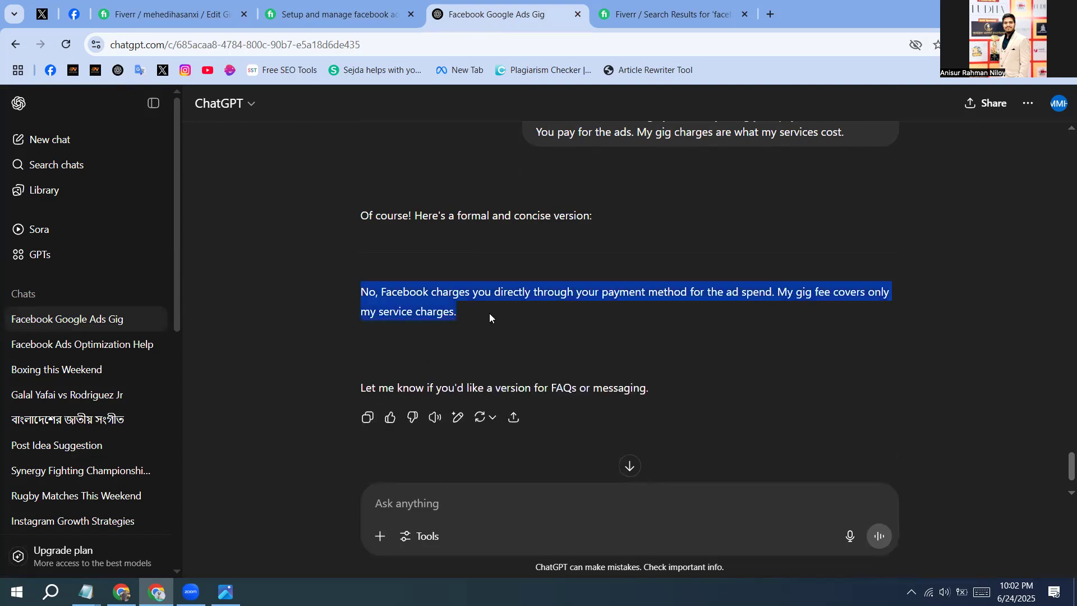
right_click(446, 307)
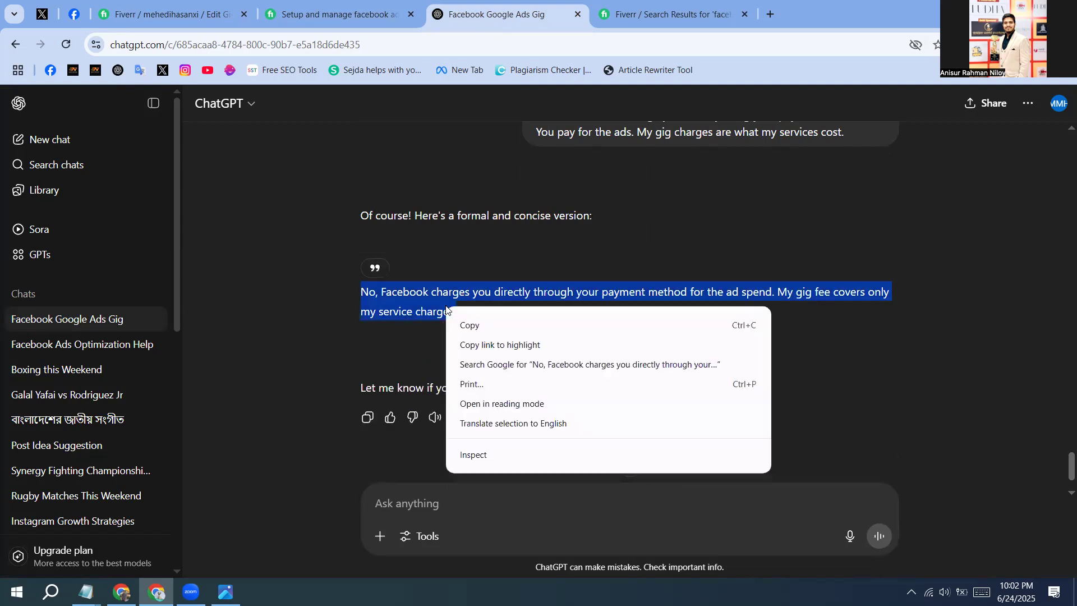
left_click(483, 323)
left_click(290, 23)
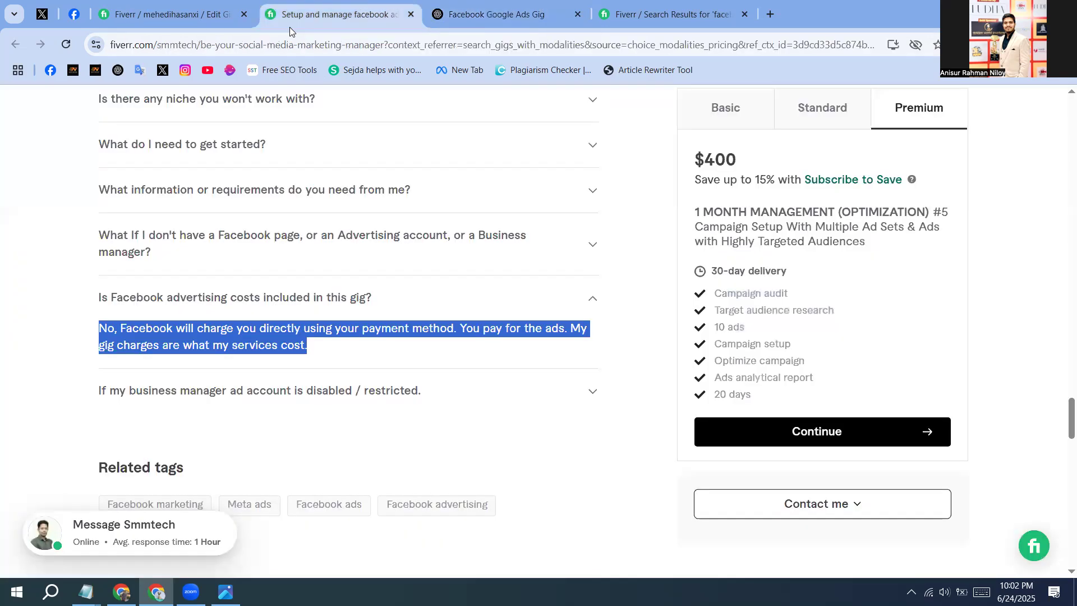
left_click(195, 15)
left_click(436, 329)
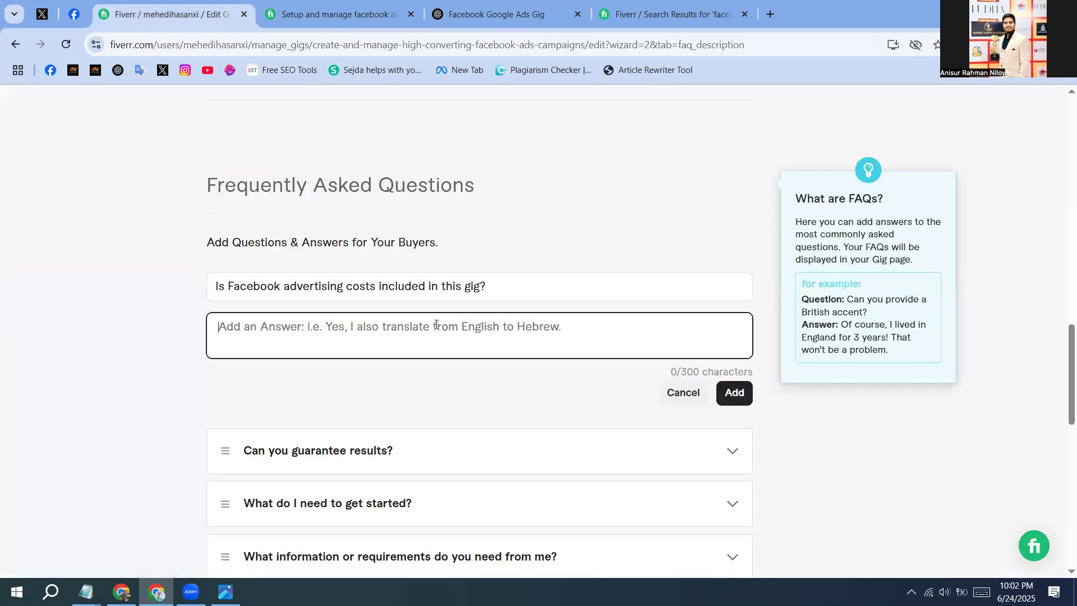
right_click(436, 328)
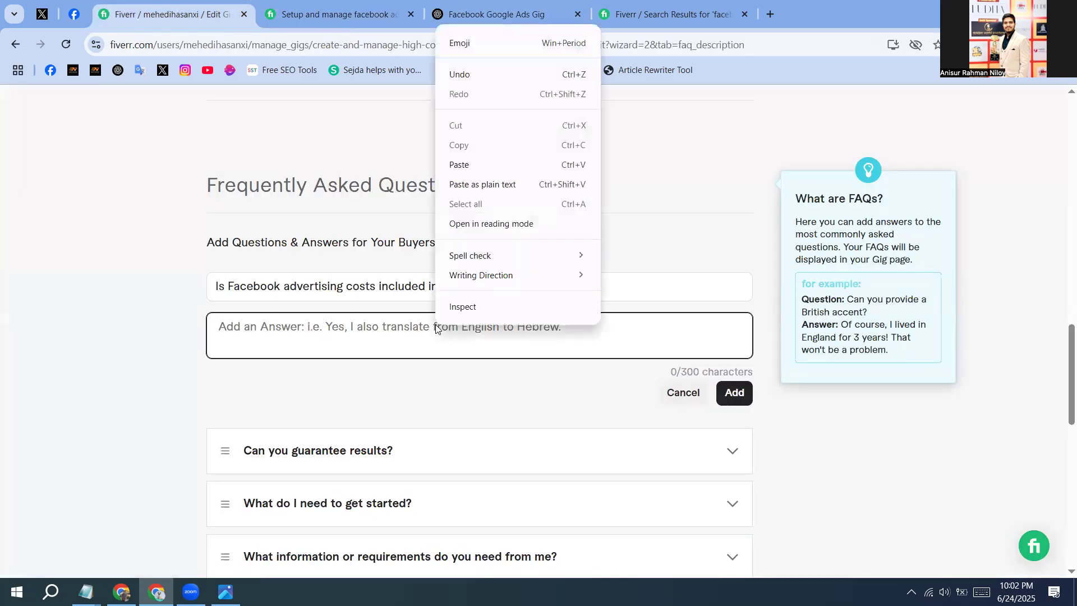
left_click(459, 165)
left_click(740, 387)
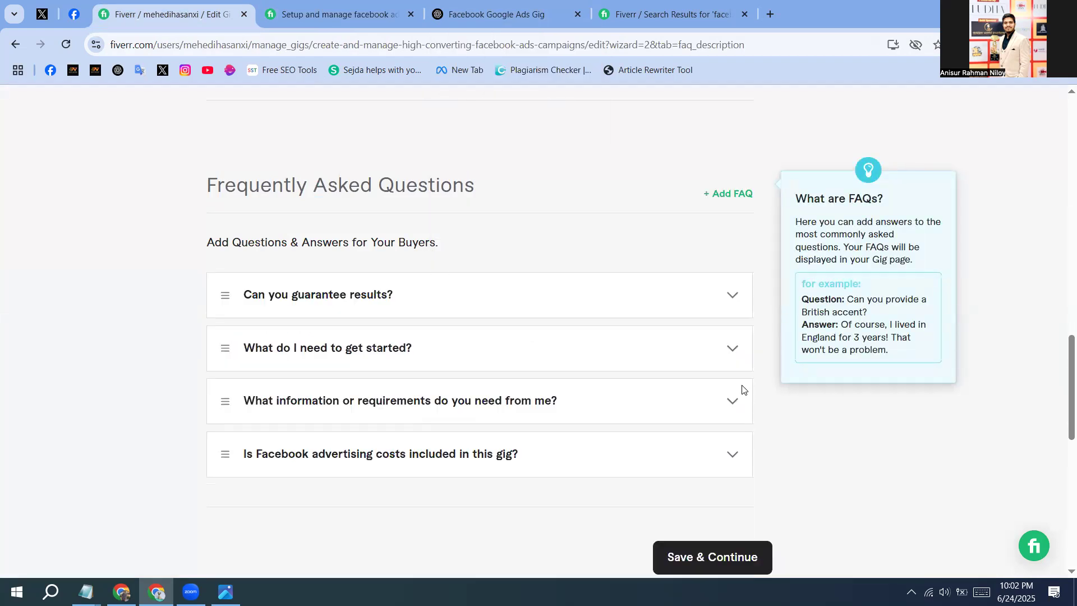
Step: Save the gig's description and FAQ, continue to the Requirements stage and bring its own-questions section into view
left_click(715, 557)
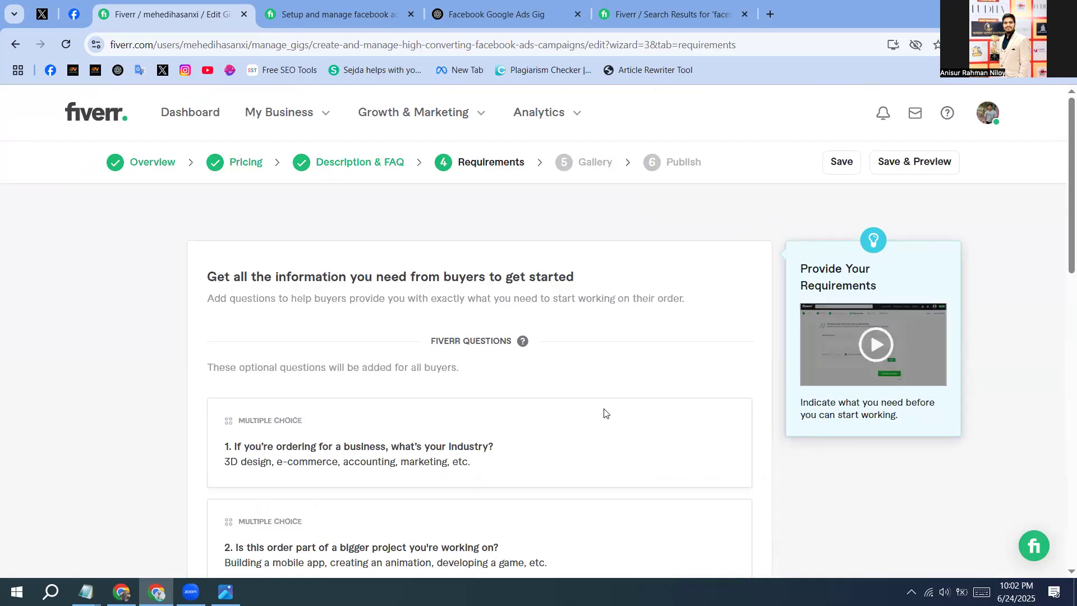
scroll(604, 414, "down", 3)
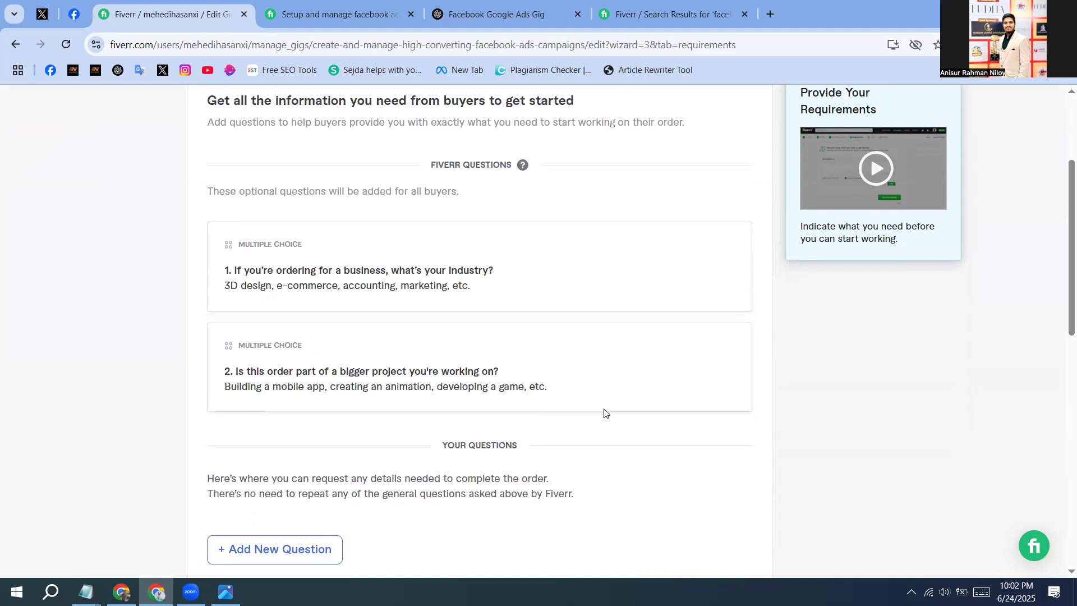
Step: Start a new buyer question in the own-questions section and enter its first line as "1. Facebook Ads account and Page Access"
scroll(604, 414, "down", 1)
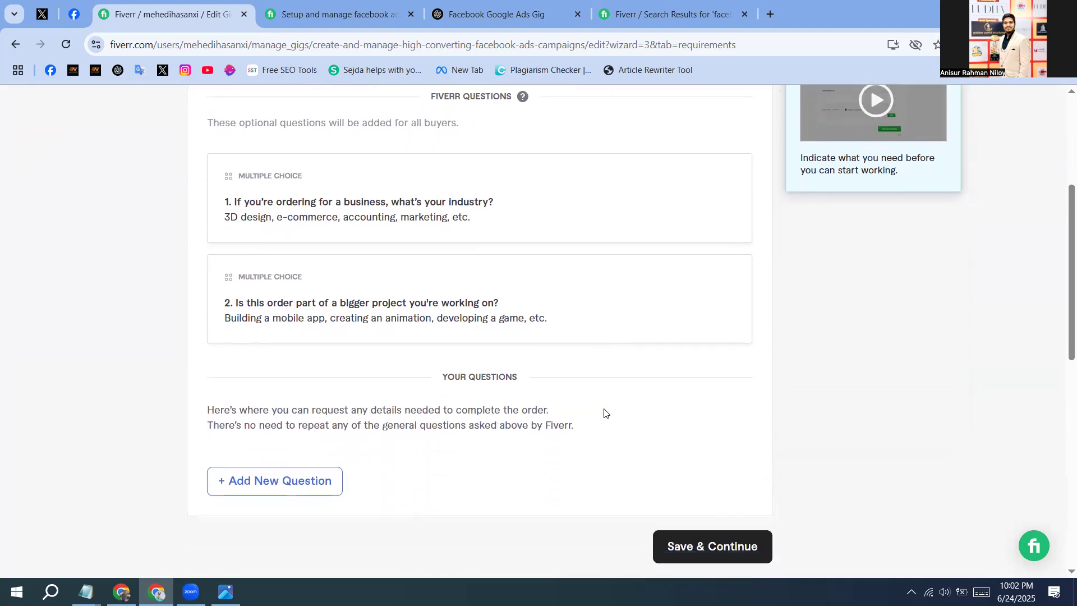
left_click(314, 478)
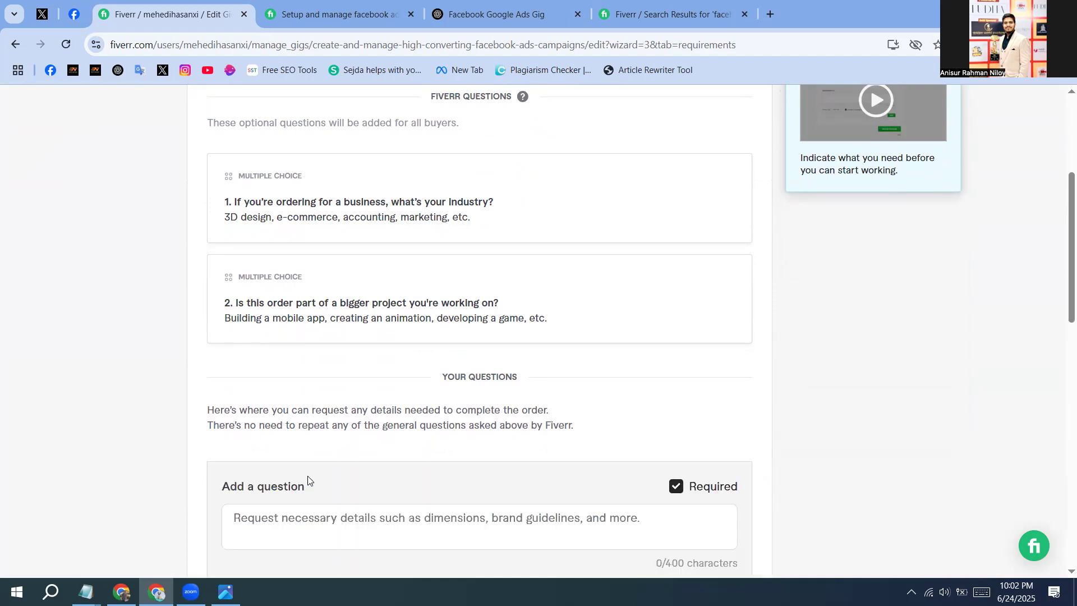
scroll(358, 442, "down", 4)
left_click(375, 319)
type("1. ")
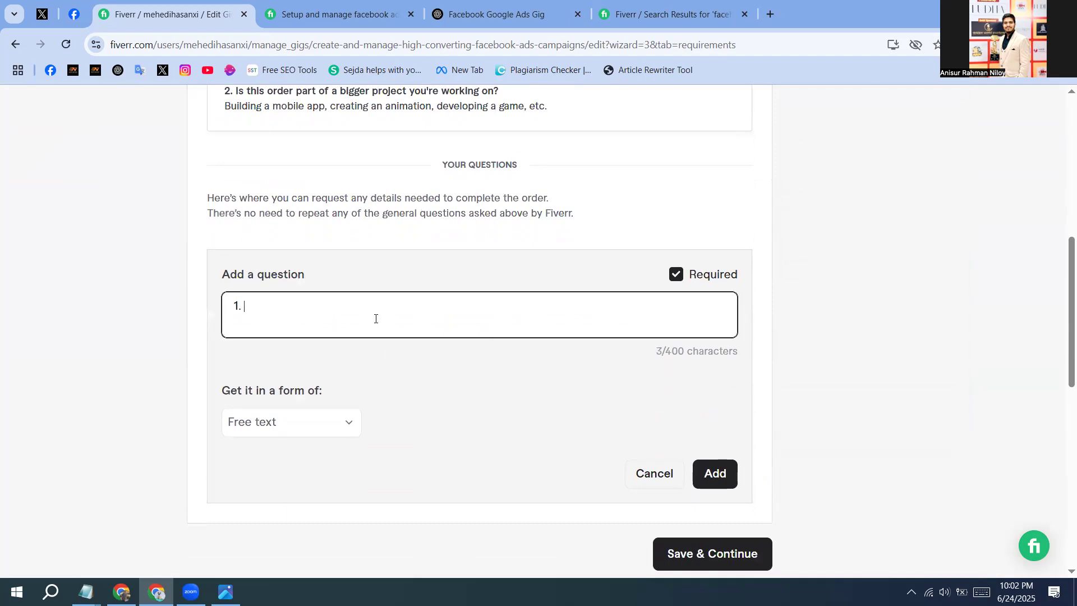
type("Facebook Ads account and Page access")
key("BackSpace")
key("BackSpace")
key("BackSpace")
key("BackSpace")
key("BackSpace")
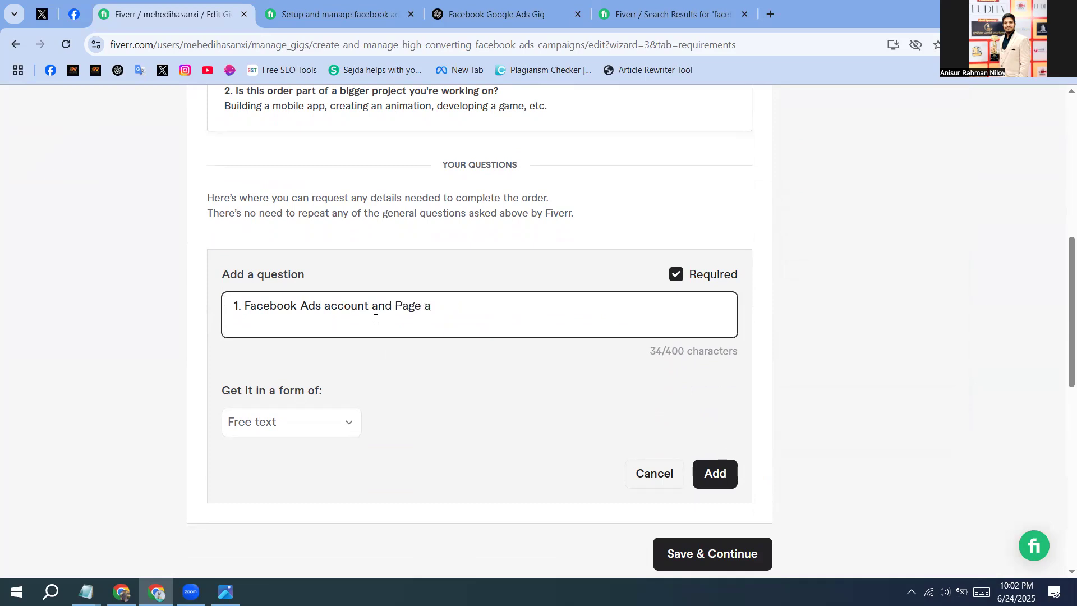
key("BackSpace")
type("Access")
Step: Continue the question with the lines "2. Website or product link", "3. Targeted country name", "4. Daily Budget" and "5. Ads image or video"
key("Return")
type("2. Website or product link")
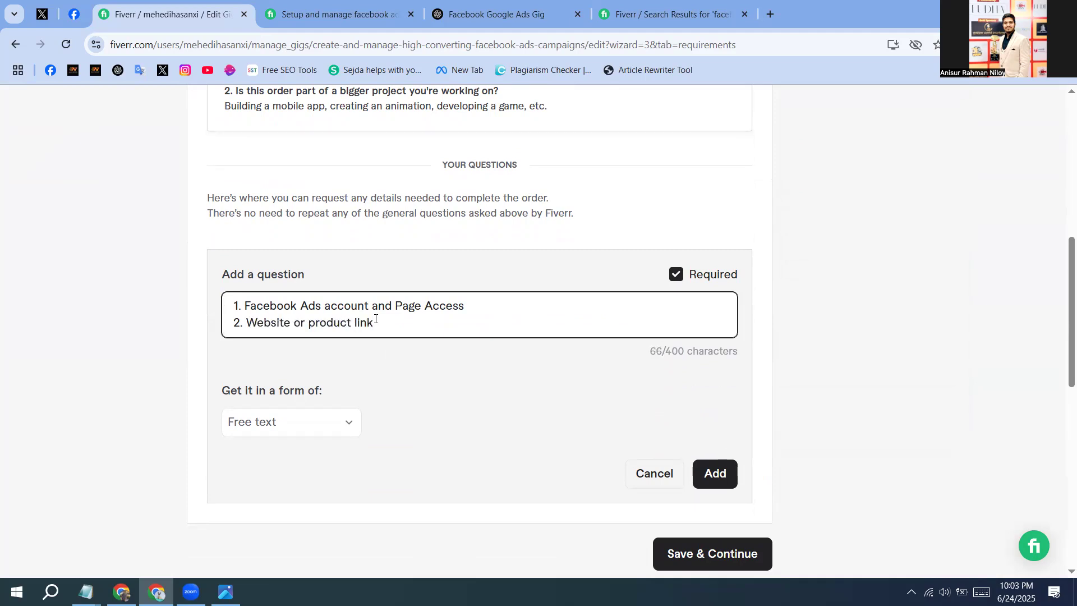
key("Return")
type("3. ")
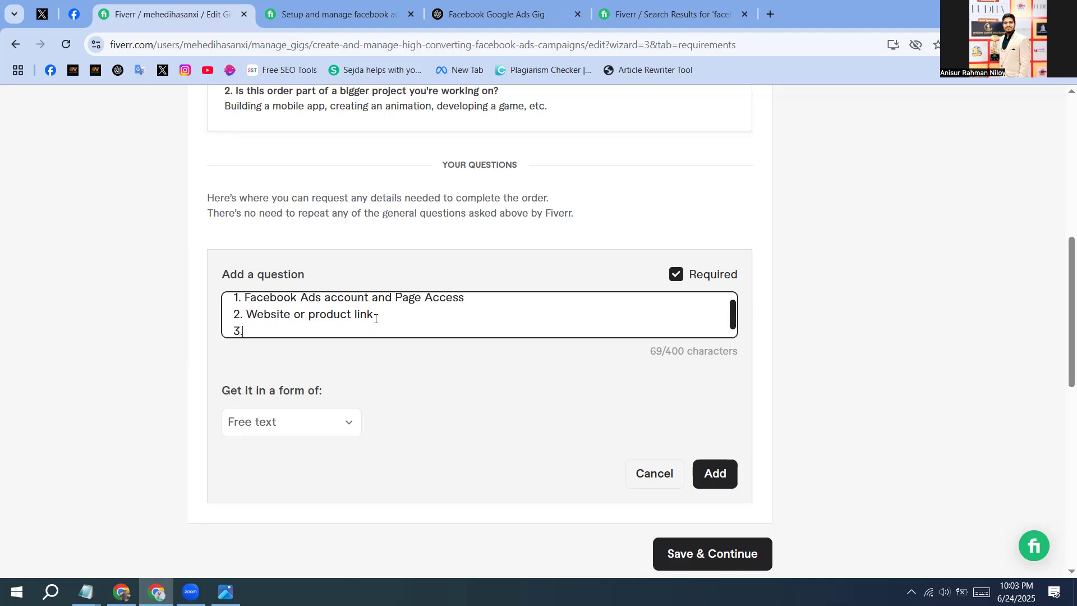
type("Targeted country name")
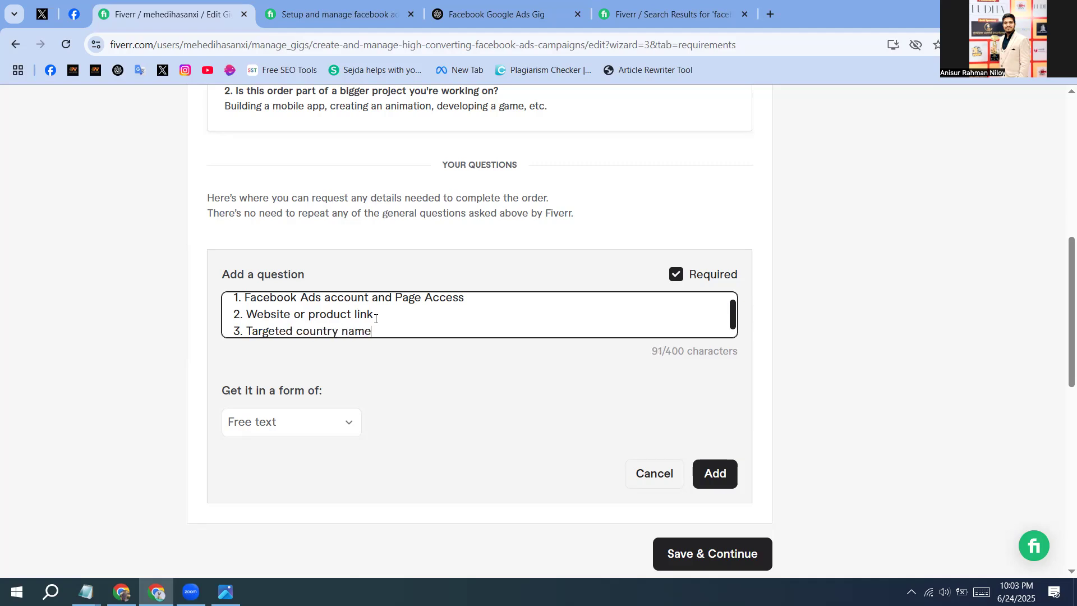
key("Return")
type("4. Dail")
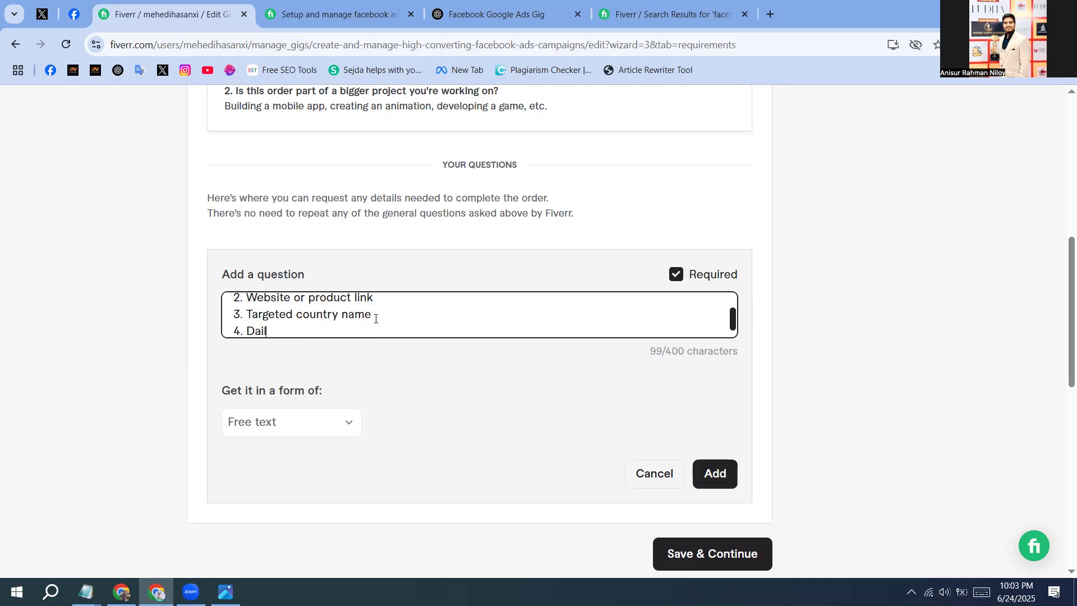
type("y Budget")
key("Return")
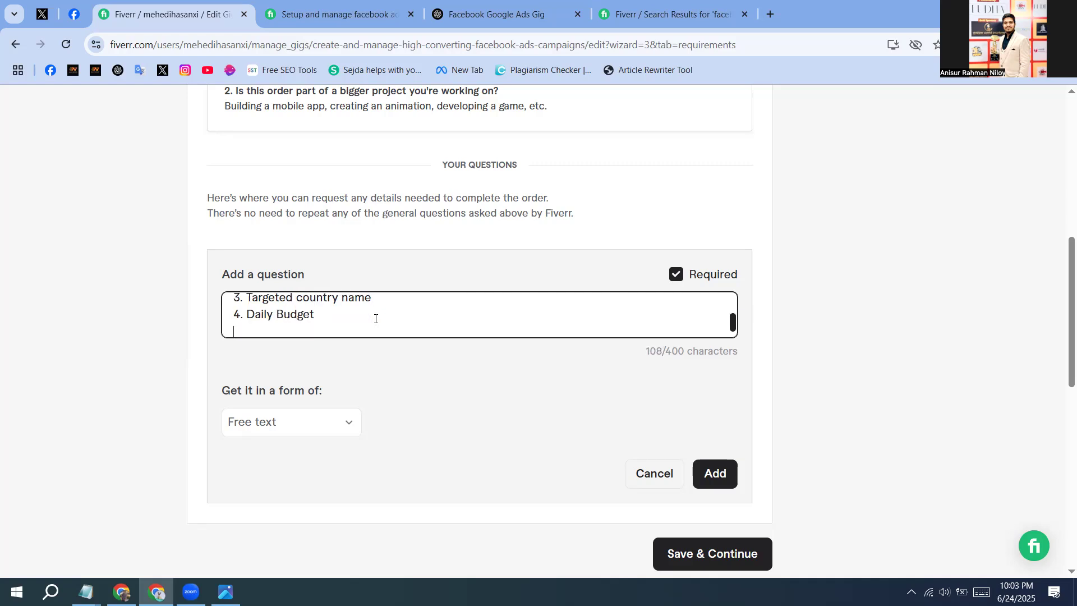
type("5.")
type("Ads image or video")
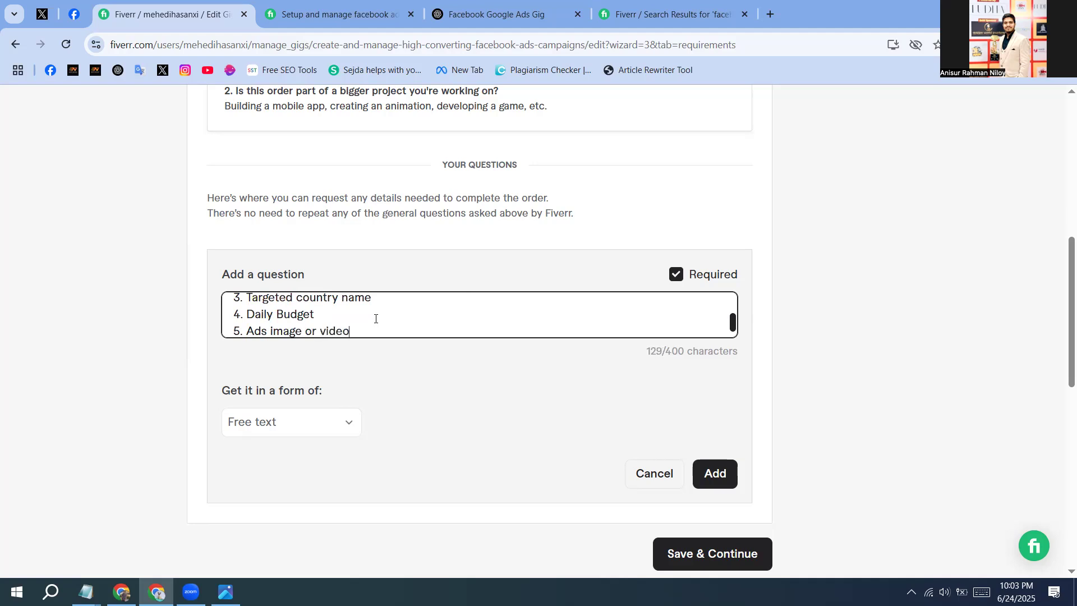
Step: Review the five-line buyer question, add it to the requirements, and save to continue to the Gallery stage
scroll(376, 319, "up", 1)
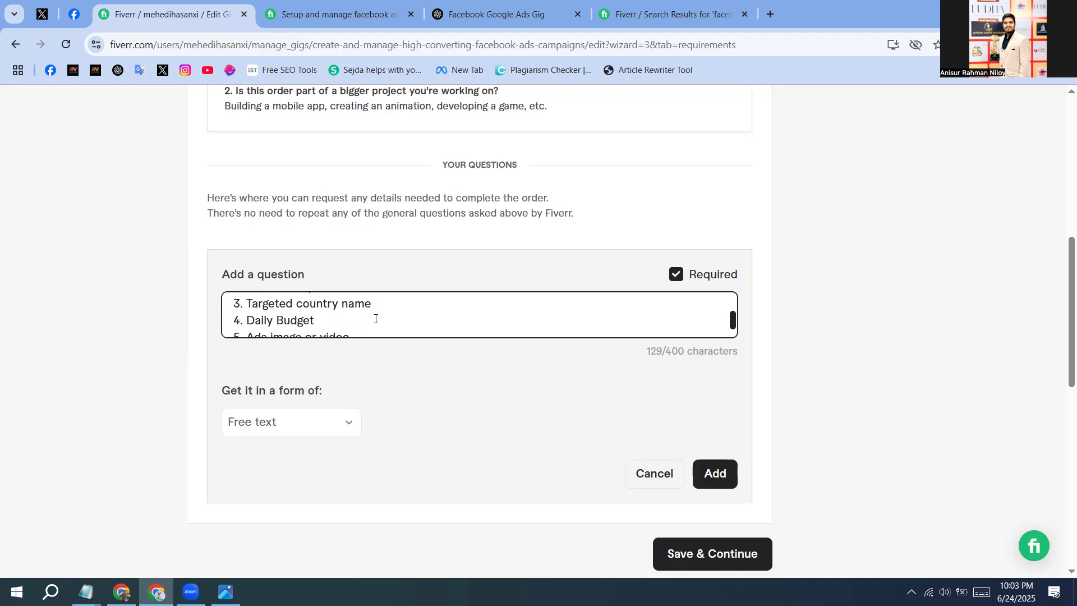
scroll(578, 337, "up", 2)
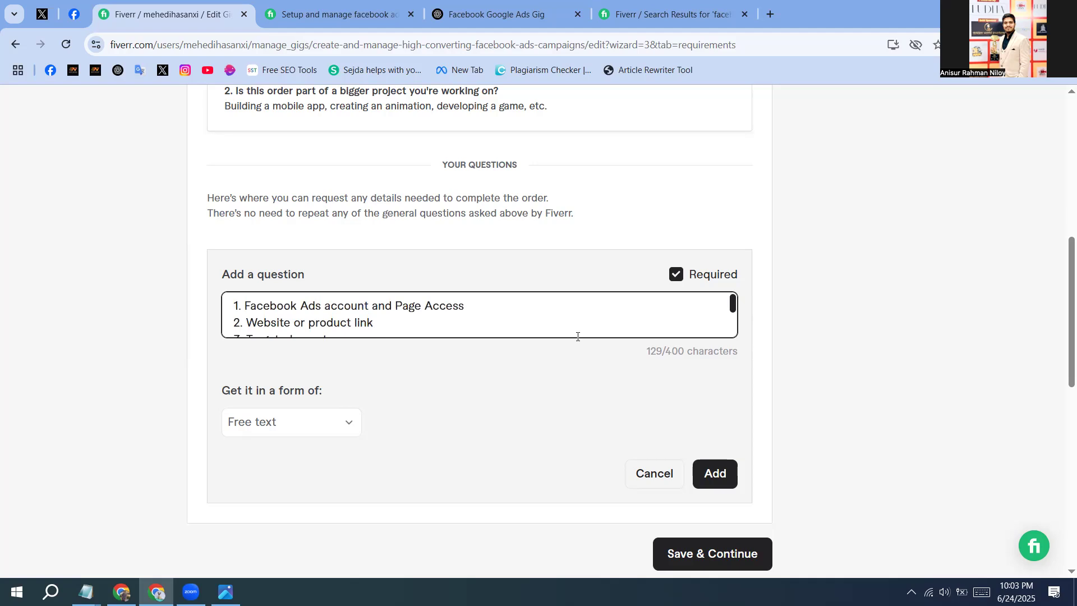
scroll(524, 321, "down", 3)
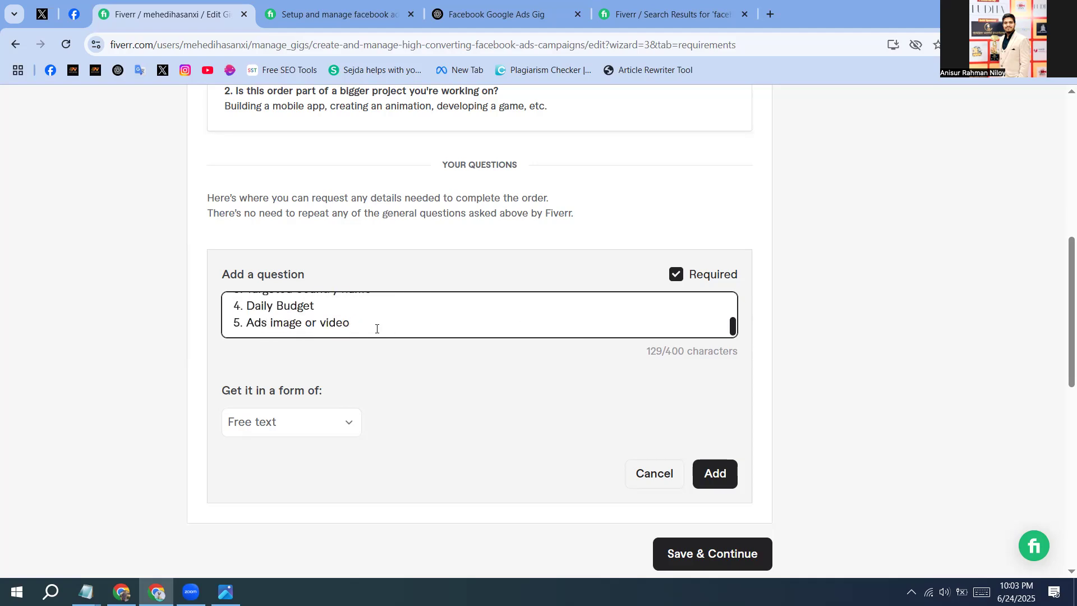
scroll(376, 329, "up", 3)
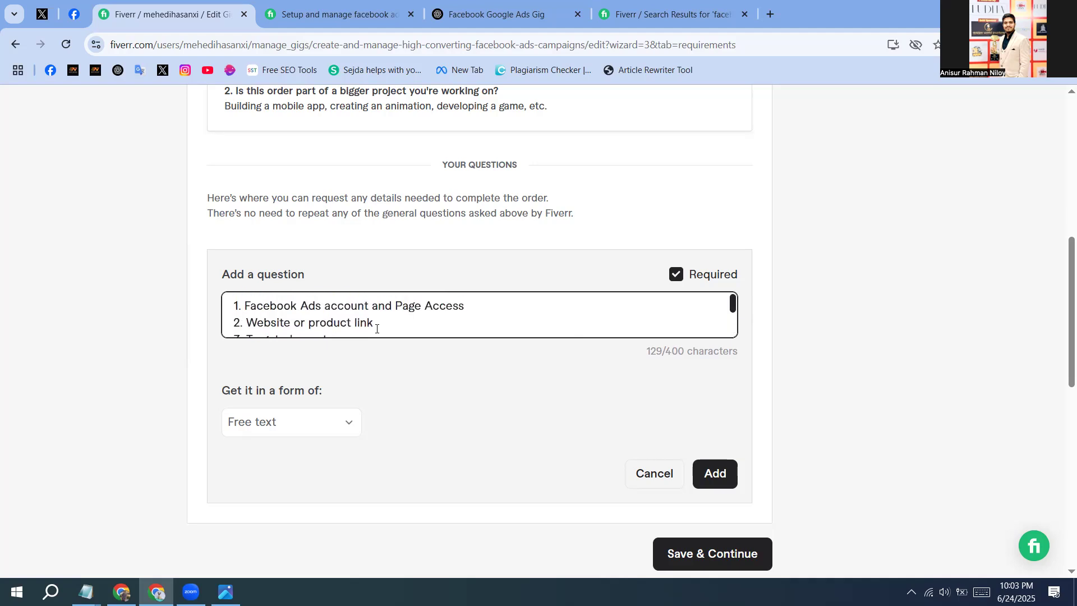
scroll(377, 328, "down", 3)
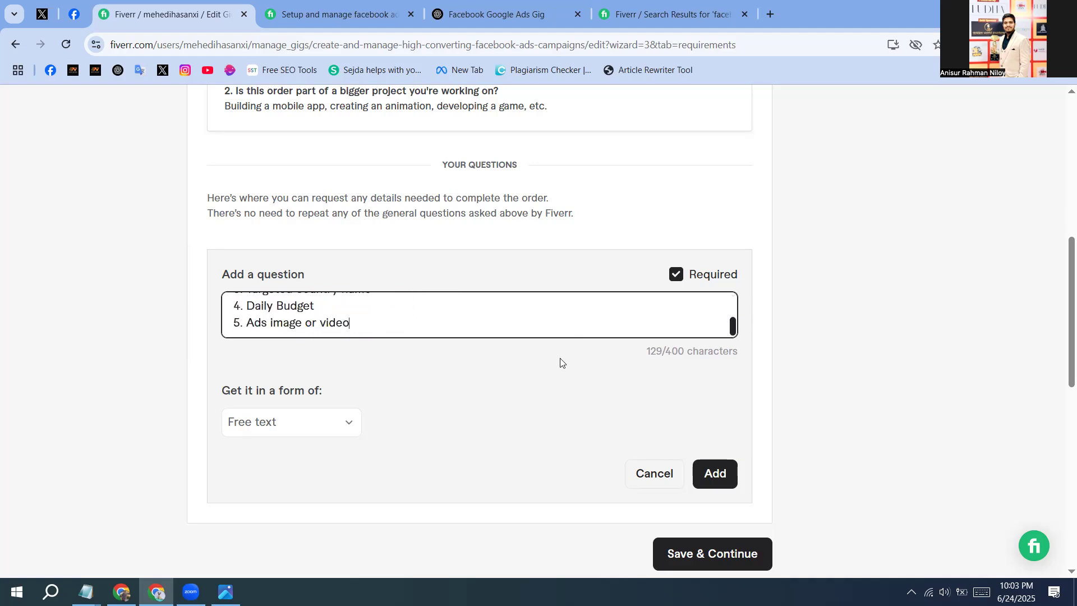
left_click(711, 469)
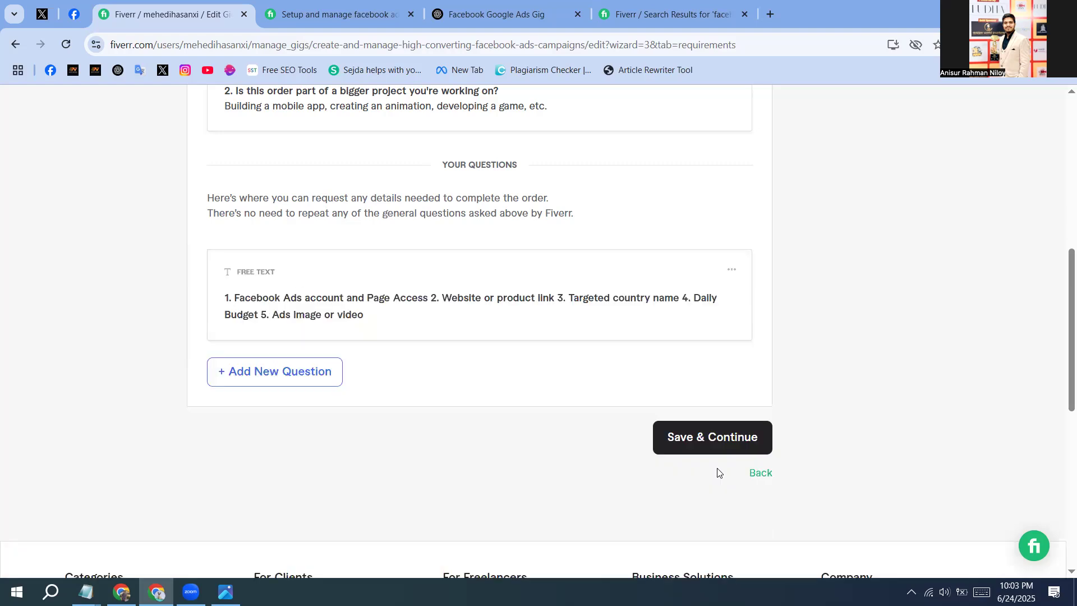
left_click(696, 441)
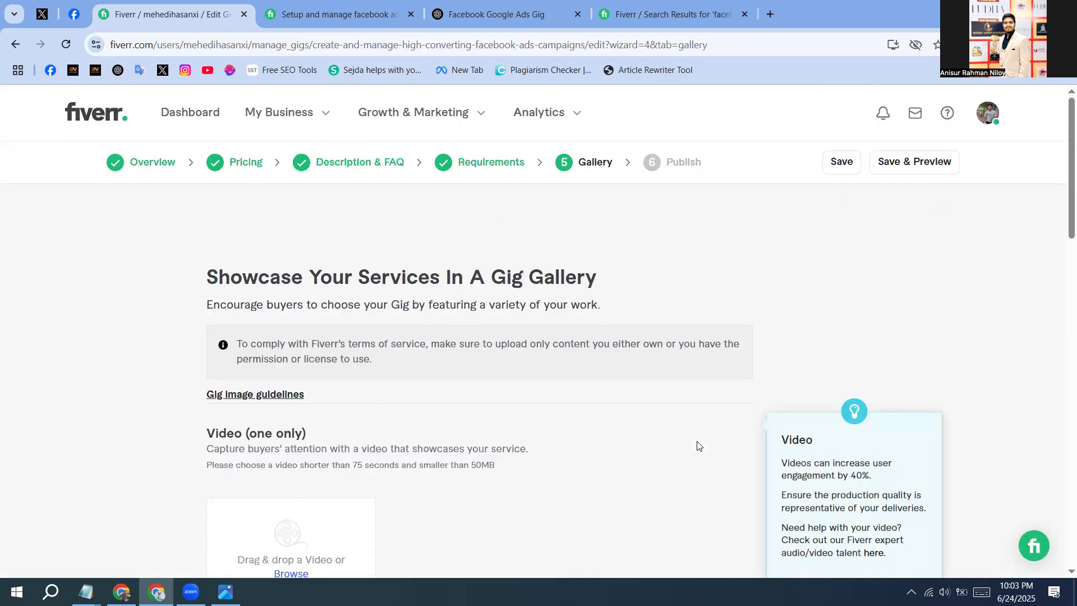
Step: Upload the "Facebook Ads Campaign" design from the Desktop folder as the gig's first gallery image
scroll(698, 446, "down", 6)
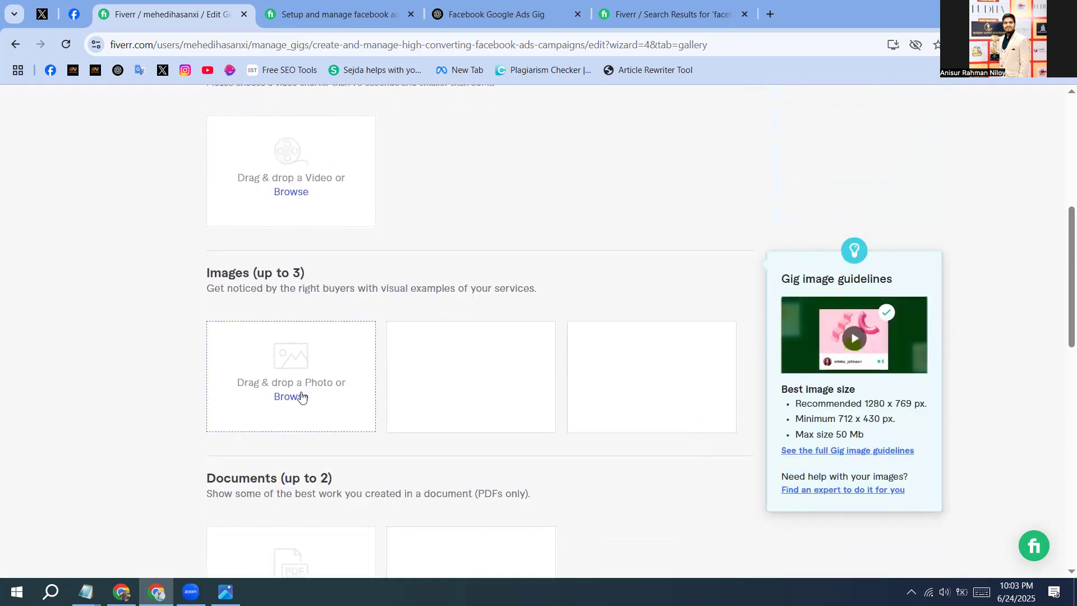
left_click(284, 397)
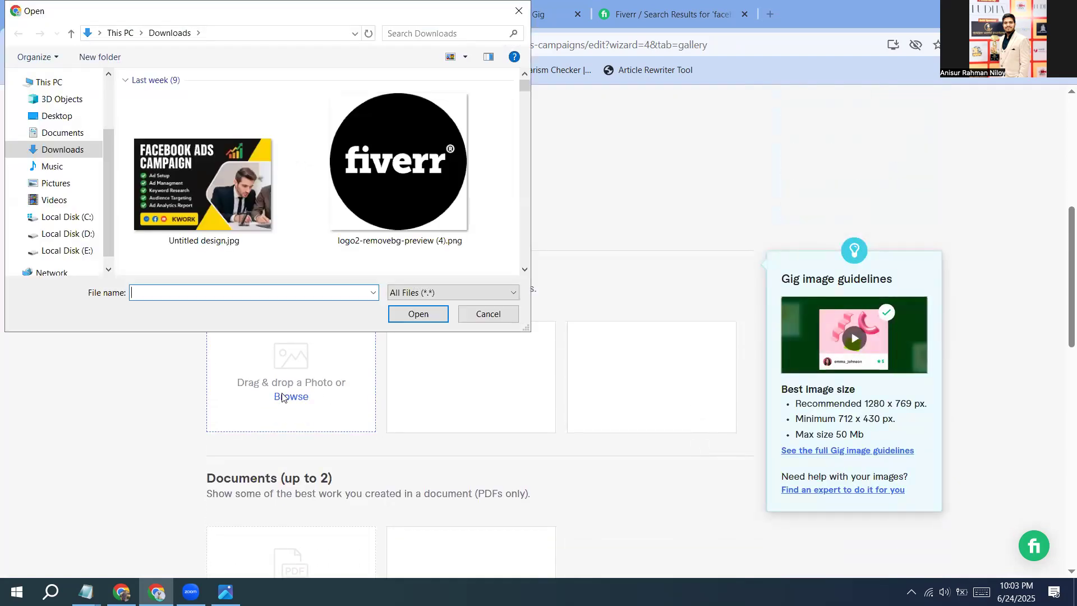
left_click(228, 233)
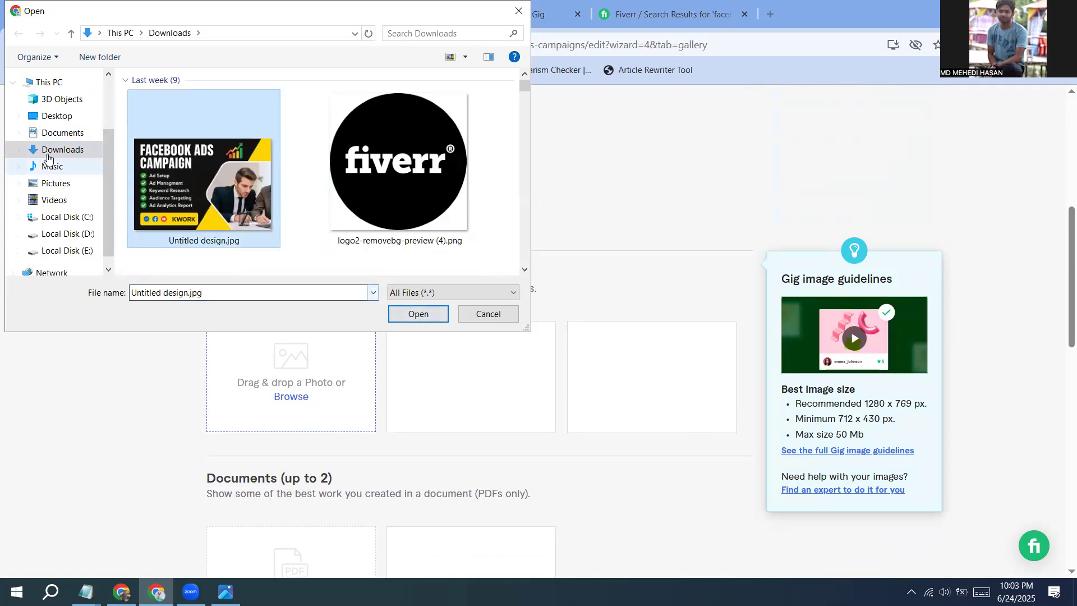
left_click(57, 116)
scroll(410, 162, "down", 1)
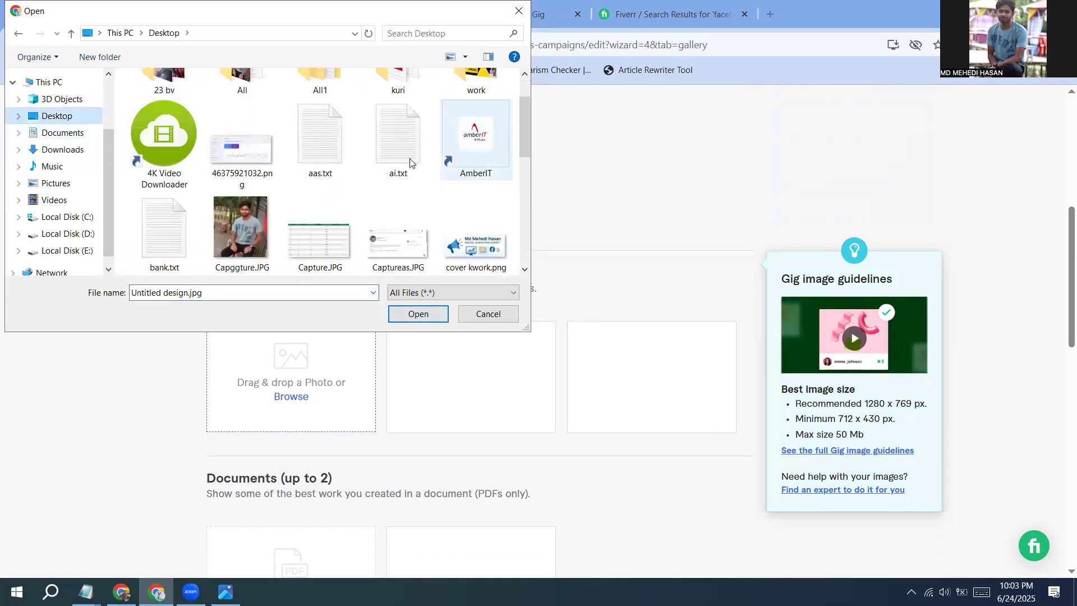
scroll(410, 162, "down", 2)
double_click(400, 208)
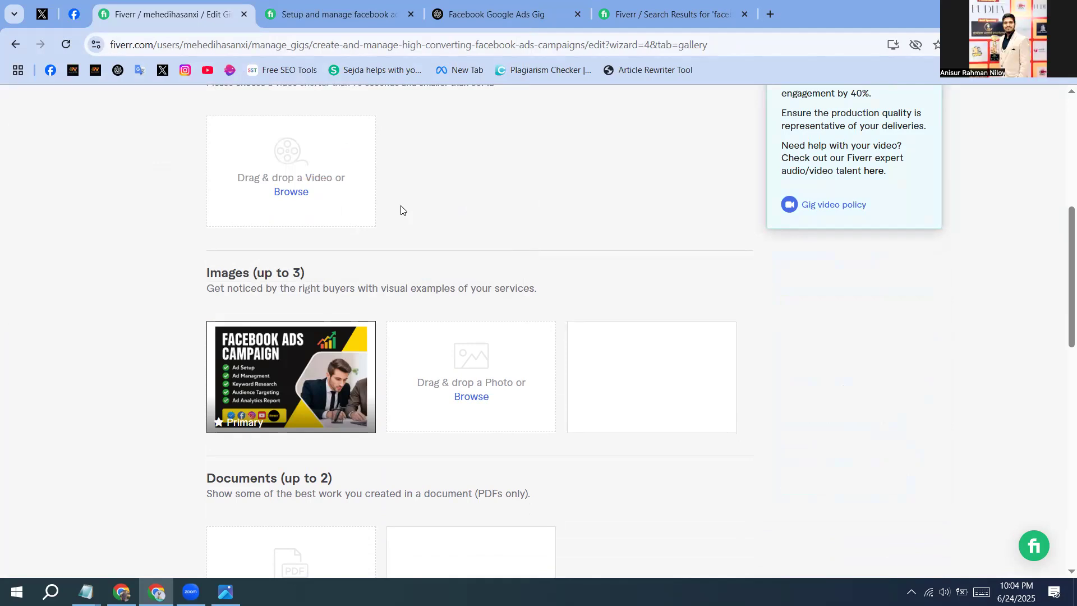
Step: Save the gig gallery and continue to the Publish stage
scroll(419, 314, "down", 10)
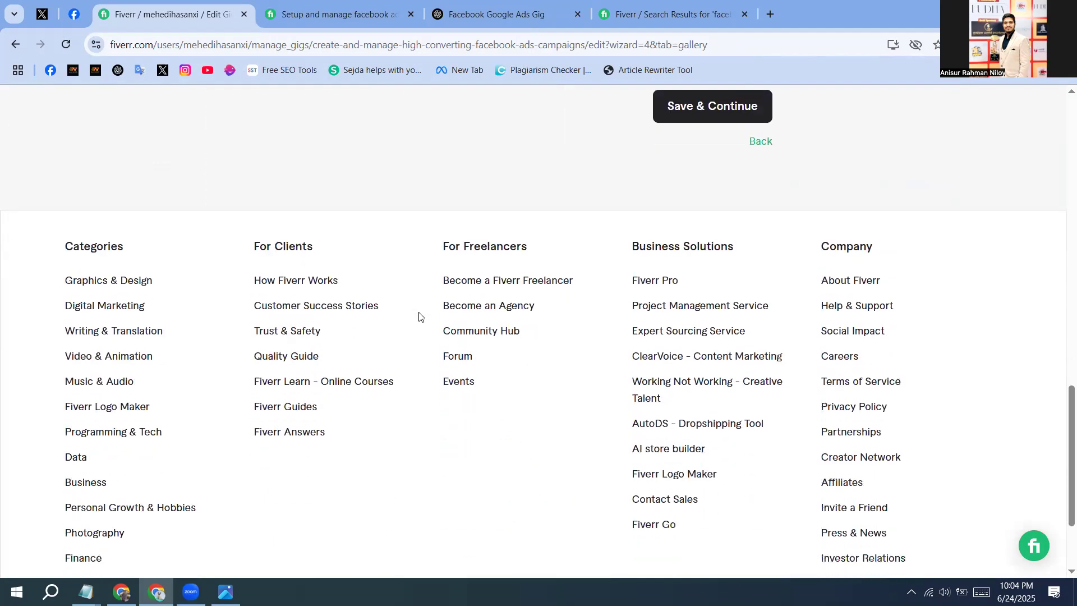
scroll(699, 316, "up", 1)
scroll(700, 319, "up", 2)
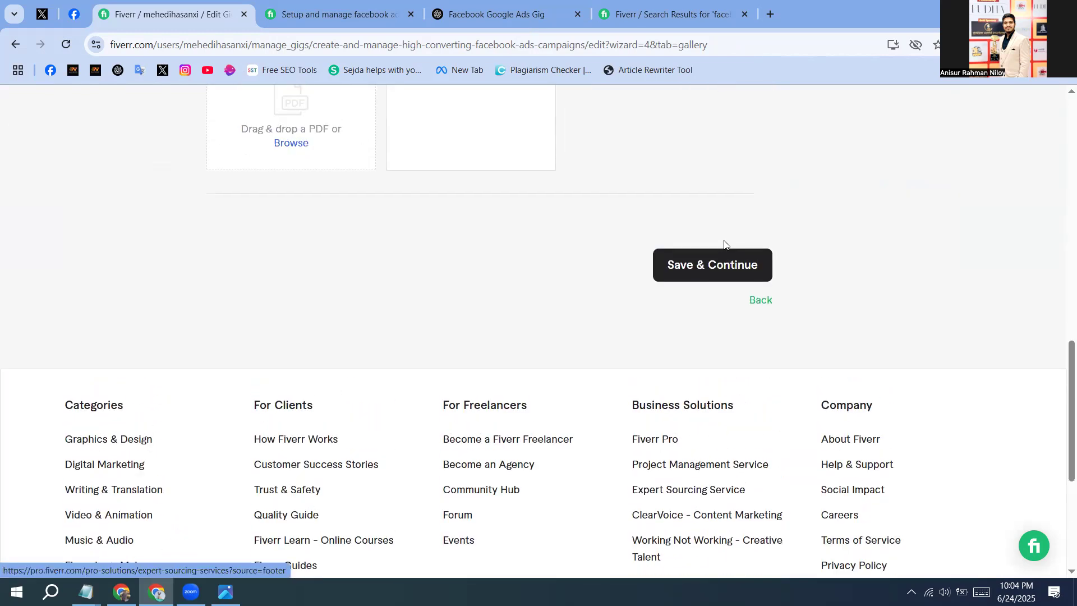
left_click(713, 274)
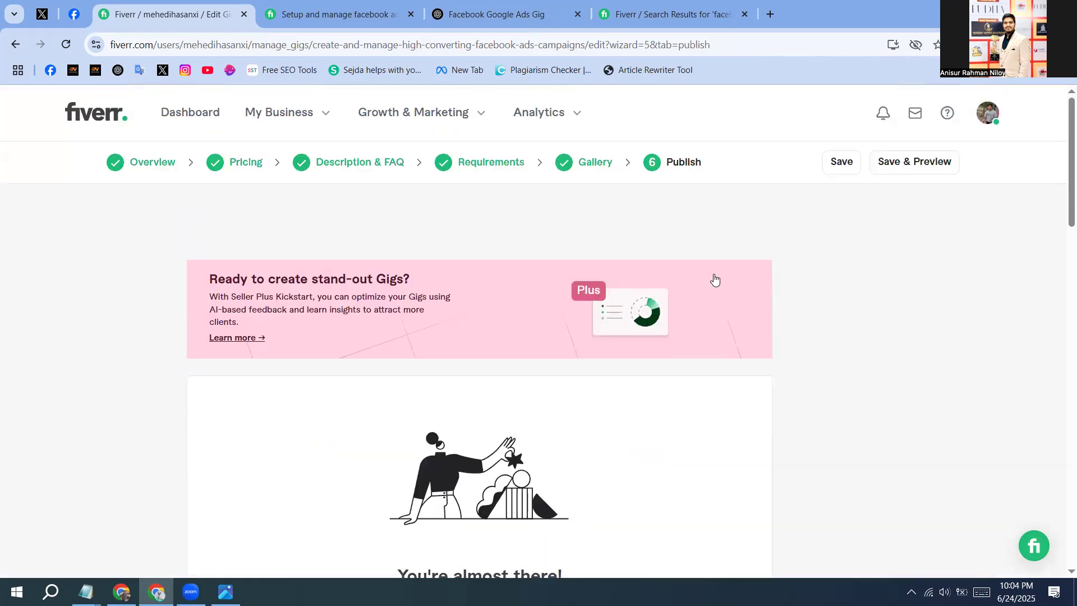
Step: Answer No to the Form W-9 question about being a U.S. person, save the answer and close the confirmation
scroll(714, 279, "down", 5)
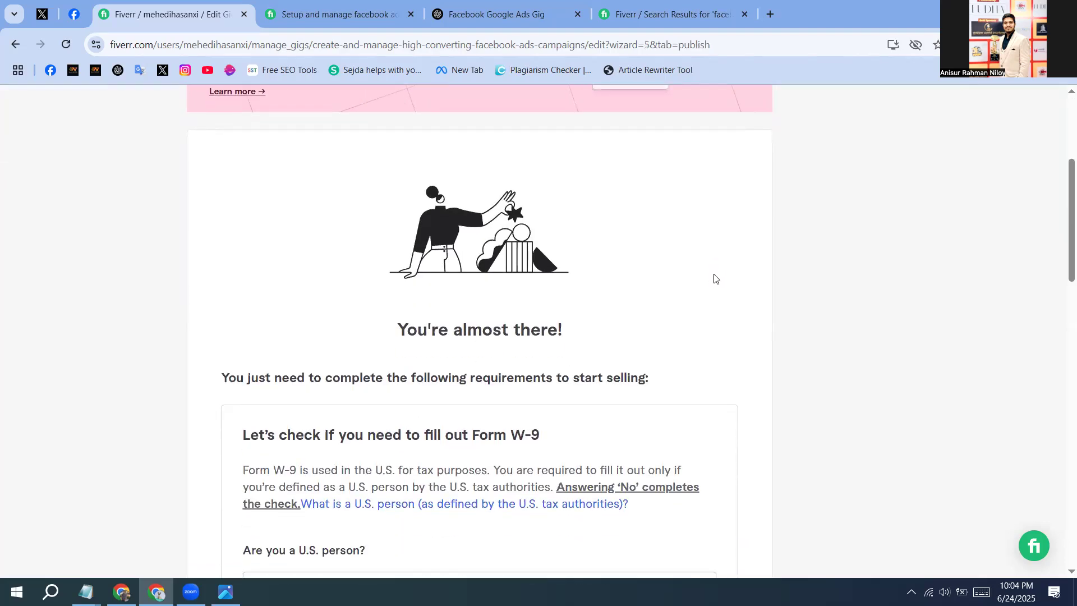
scroll(714, 279, "down", 3)
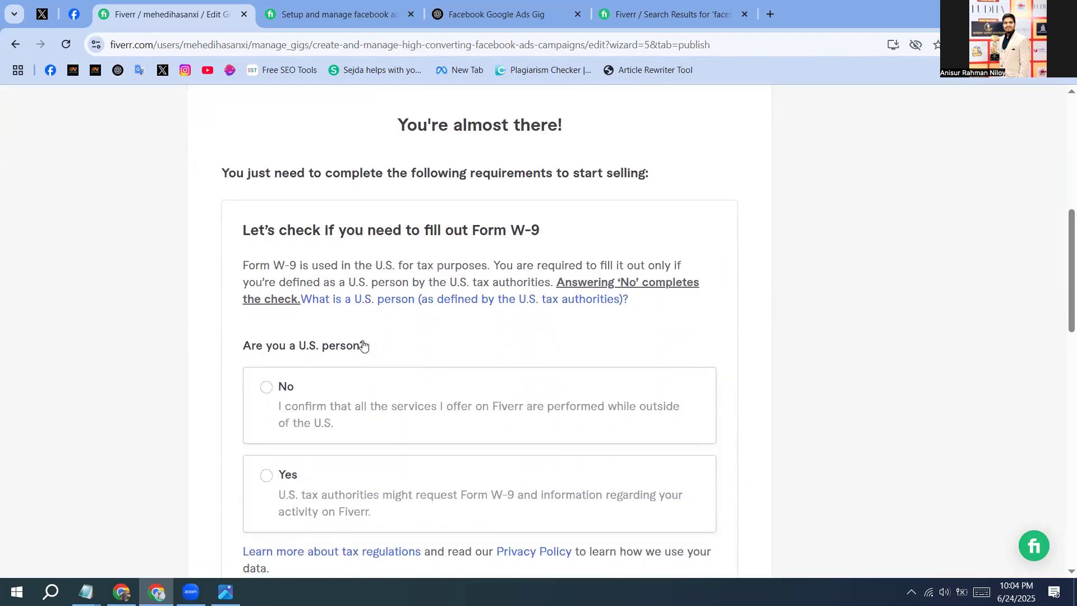
left_click(274, 378)
scroll(371, 362, "down", 6)
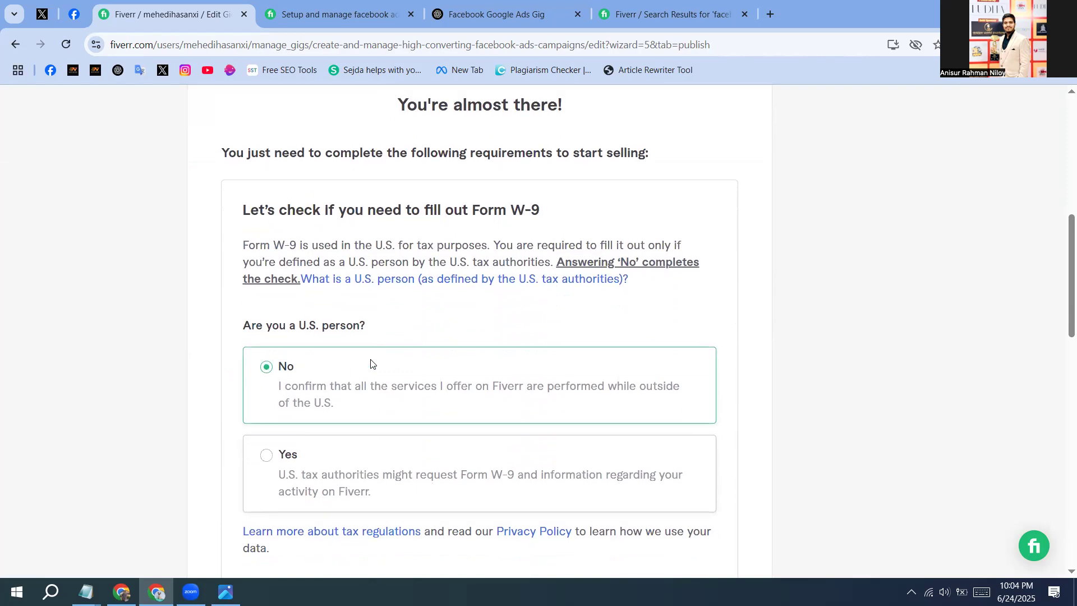
left_click(675, 229)
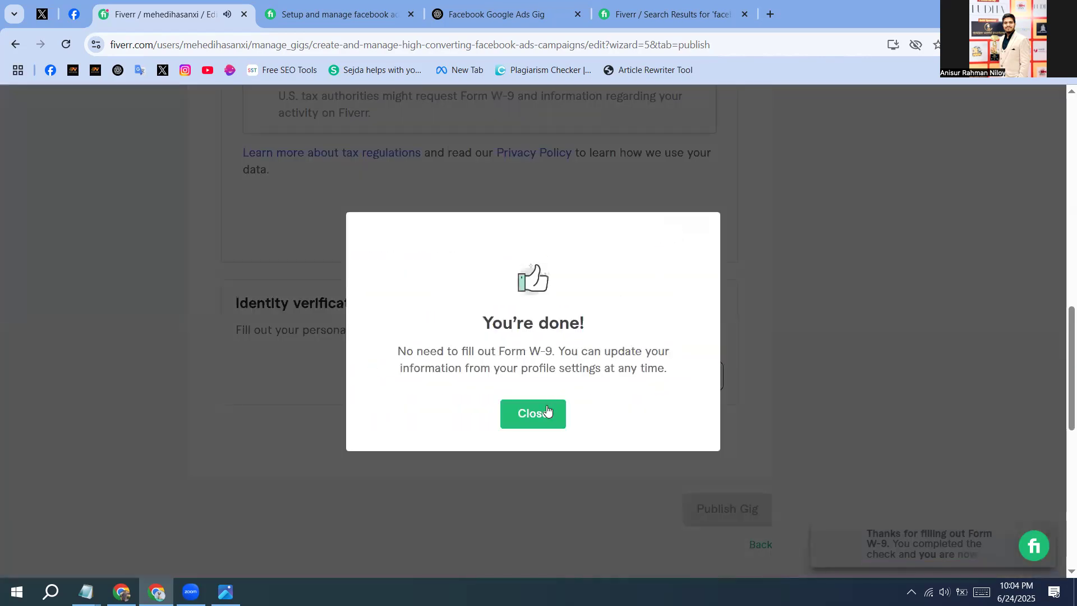
left_click(544, 412)
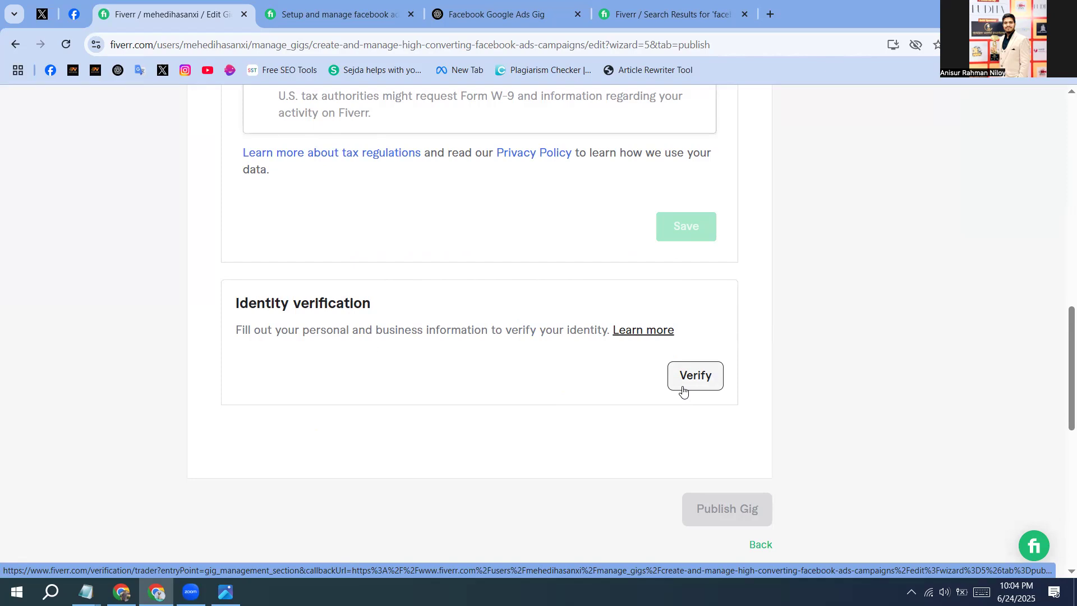
Step: Leave the gig's Publish stage for the competitor gig's tab and open the account's own profile page there
scroll(683, 391, "up", 5)
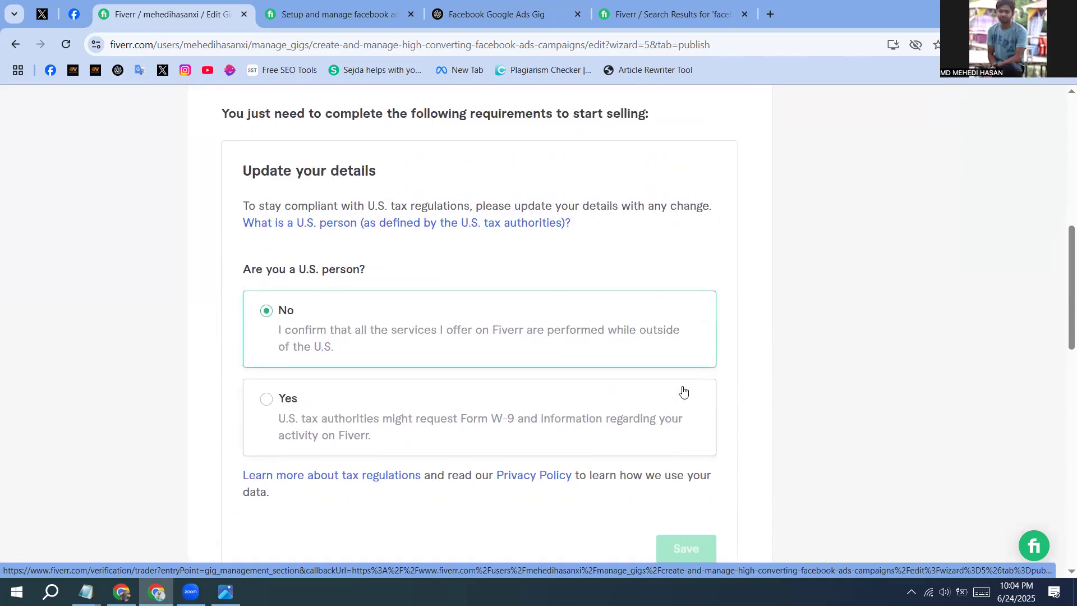
scroll(683, 391, "up", 5)
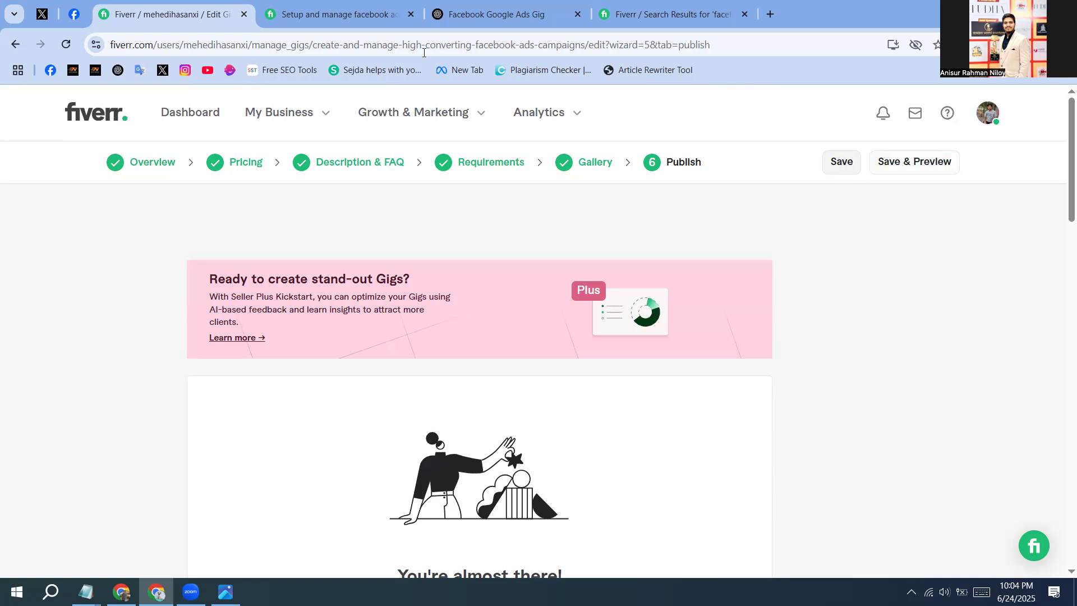
left_click(343, 16)
scroll(903, 101, "up", 1)
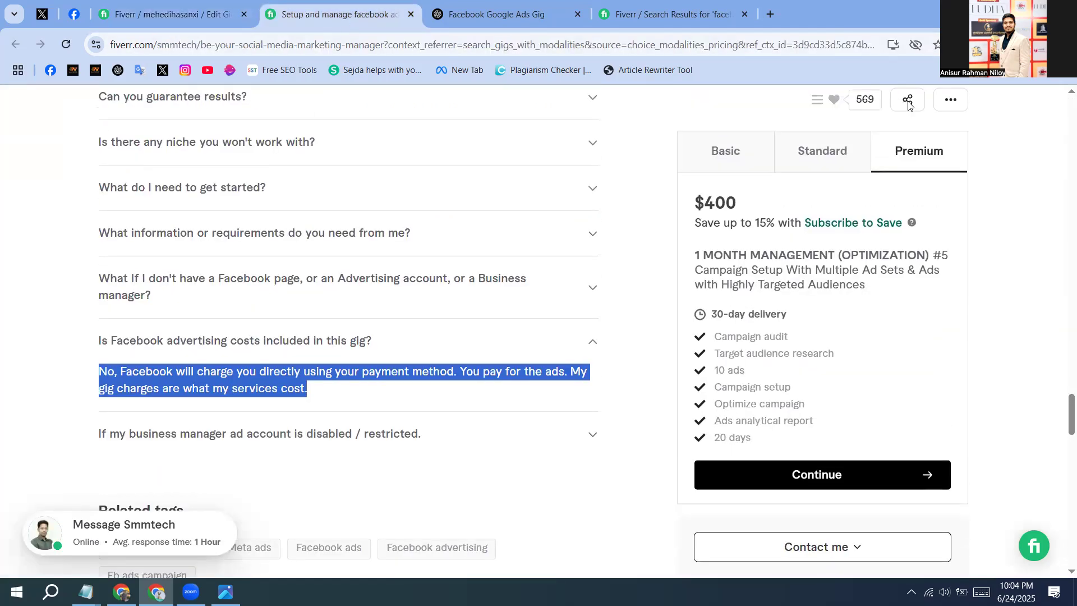
scroll(909, 104, "up", 20)
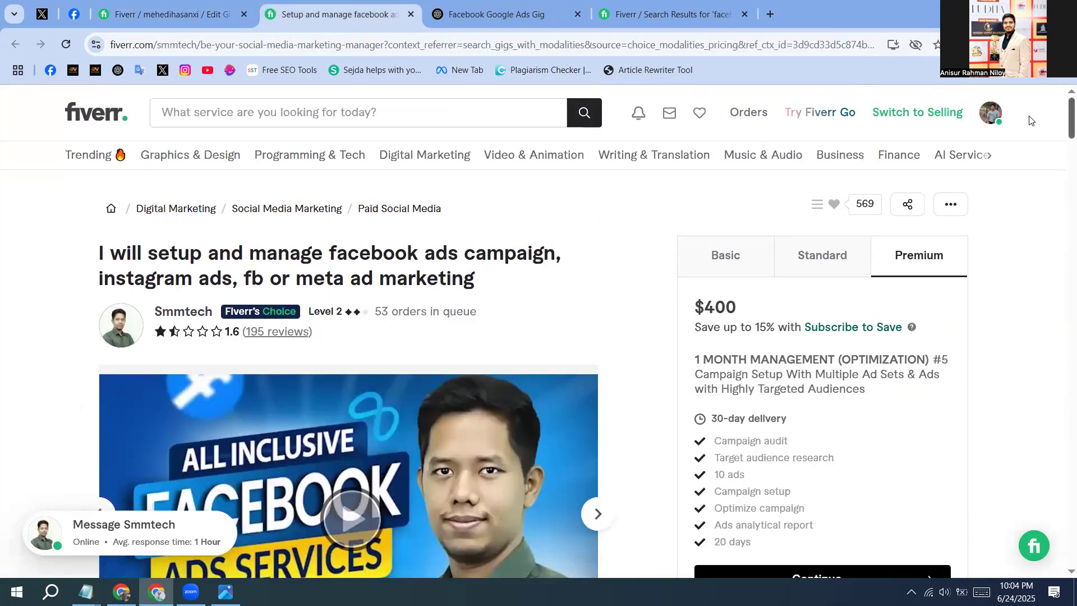
left_click(990, 114)
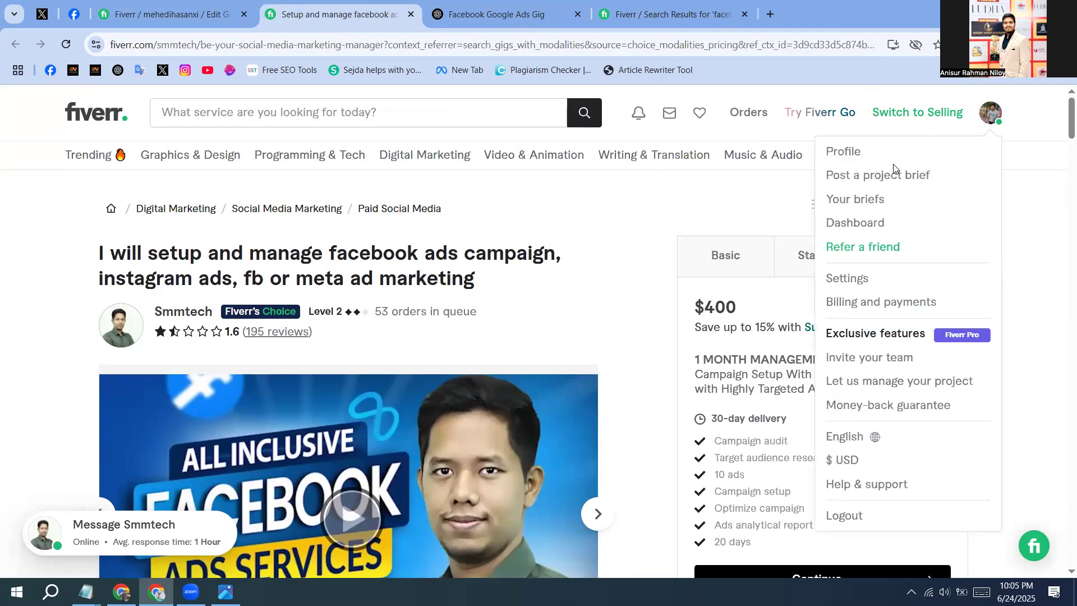
left_click(850, 153)
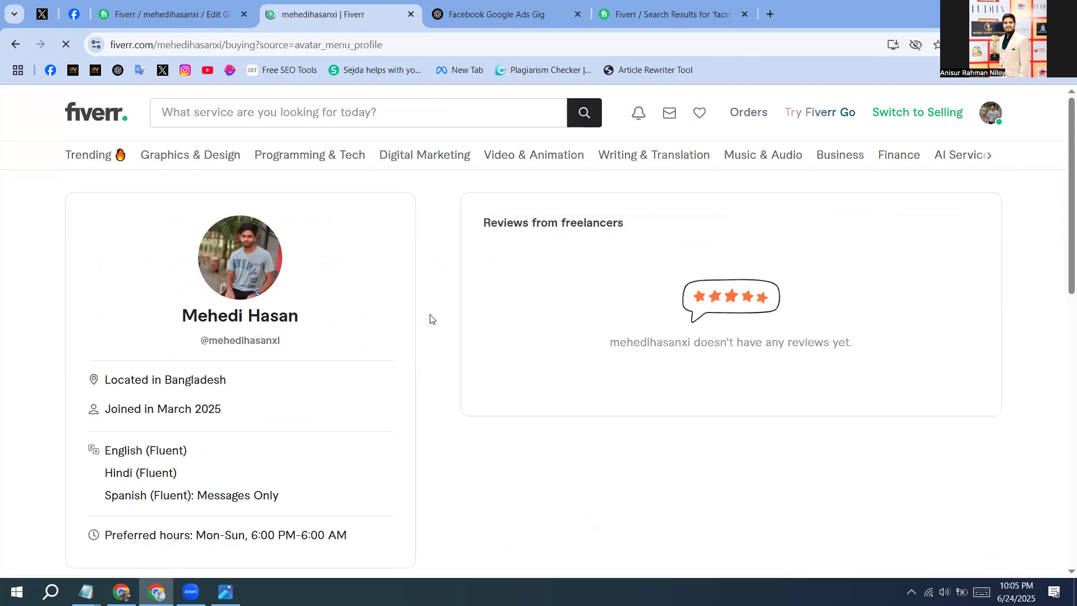
Step: Preview the public version of the buyer profile, then close the preview
scroll(430, 318, "down", 6)
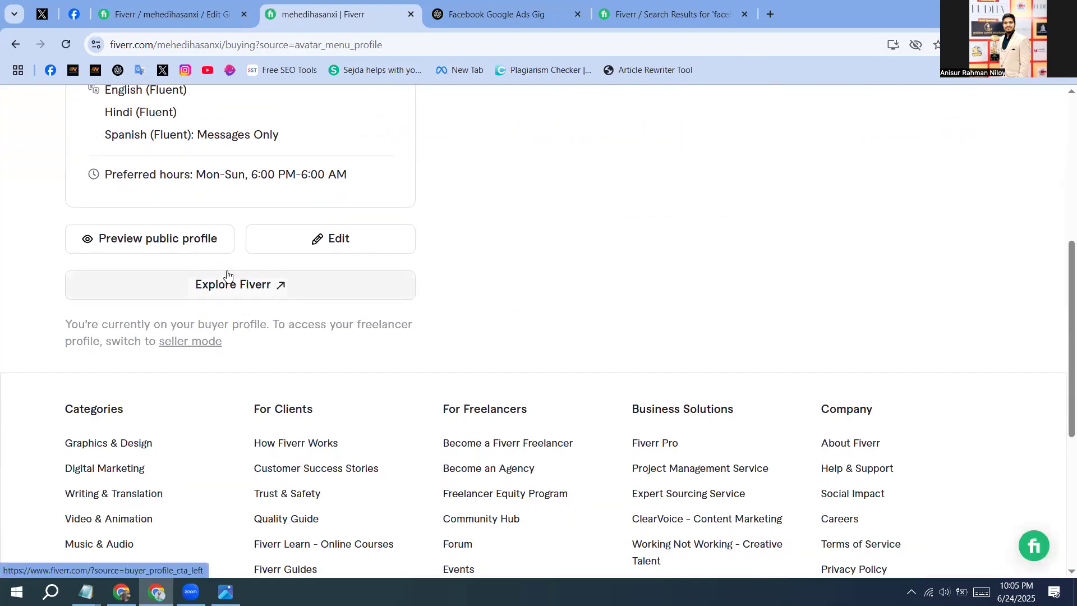
left_click(190, 242)
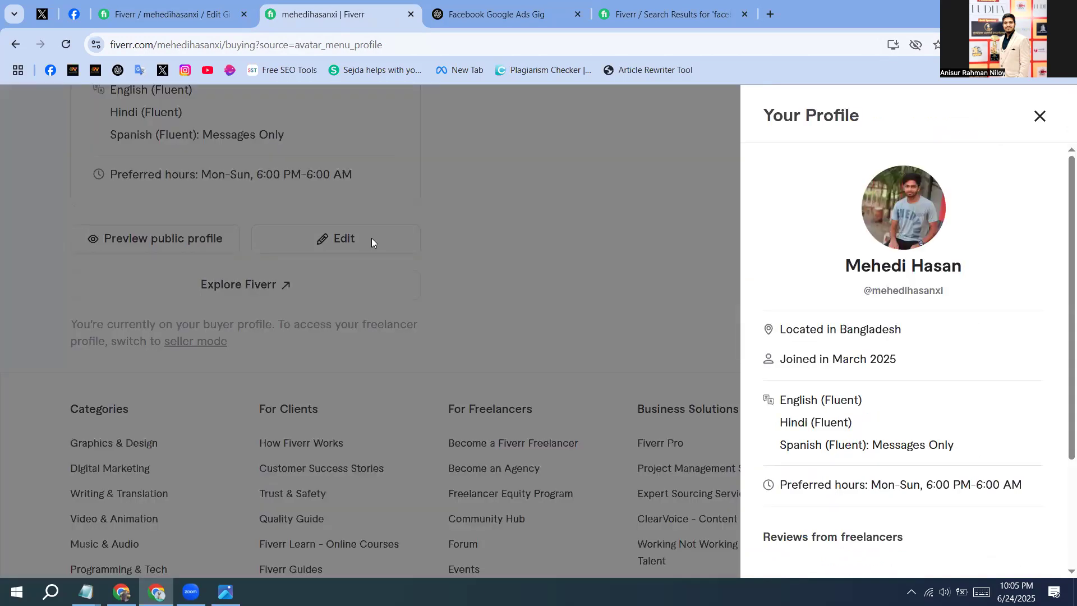
left_click(1041, 115)
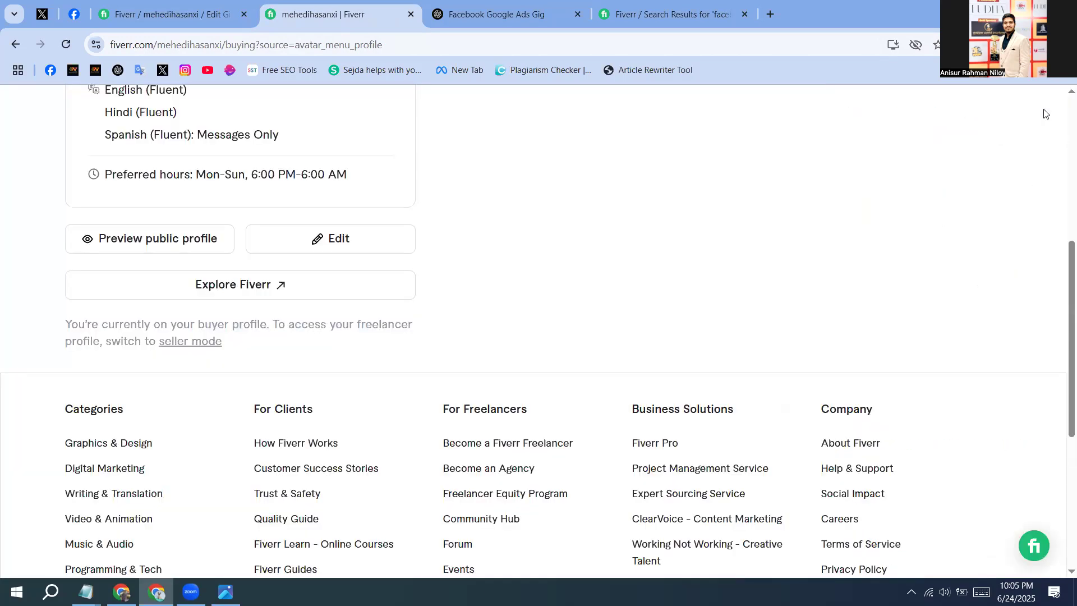
scroll(1045, 113, "up", 6)
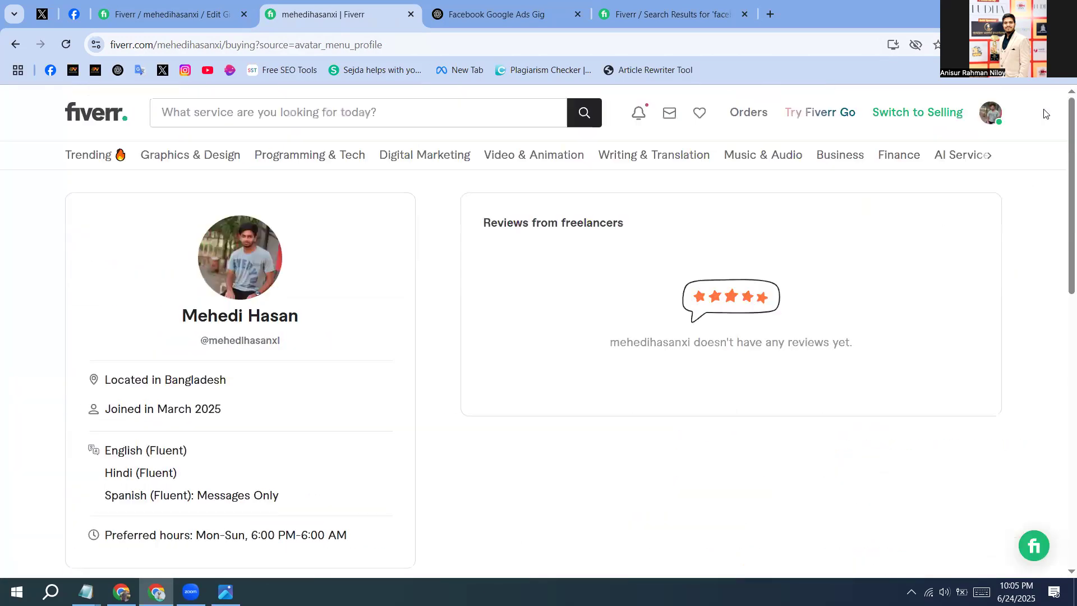
Step: Switch the account from buying to selling mode and look over the seller dashboard
left_click(993, 122)
left_click(929, 115)
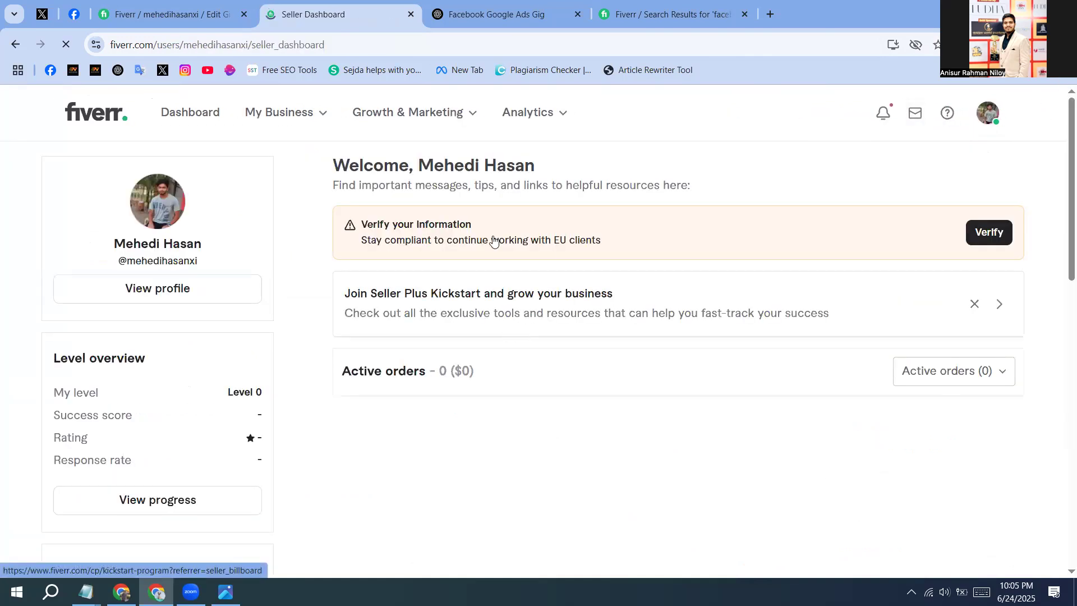
scroll(734, 265, "down", 2)
scroll(733, 264, "up", 2)
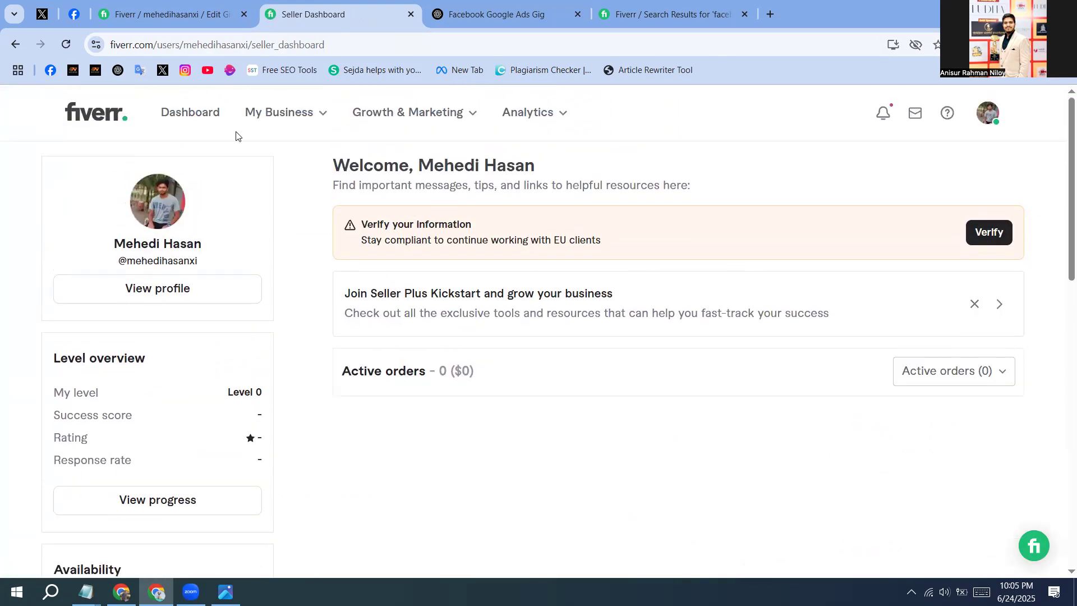
Step: Check the draft gigs in the seller's gig list, then return to the Facebook ads gig's Publish stage
left_click(315, 111)
left_click(280, 191)
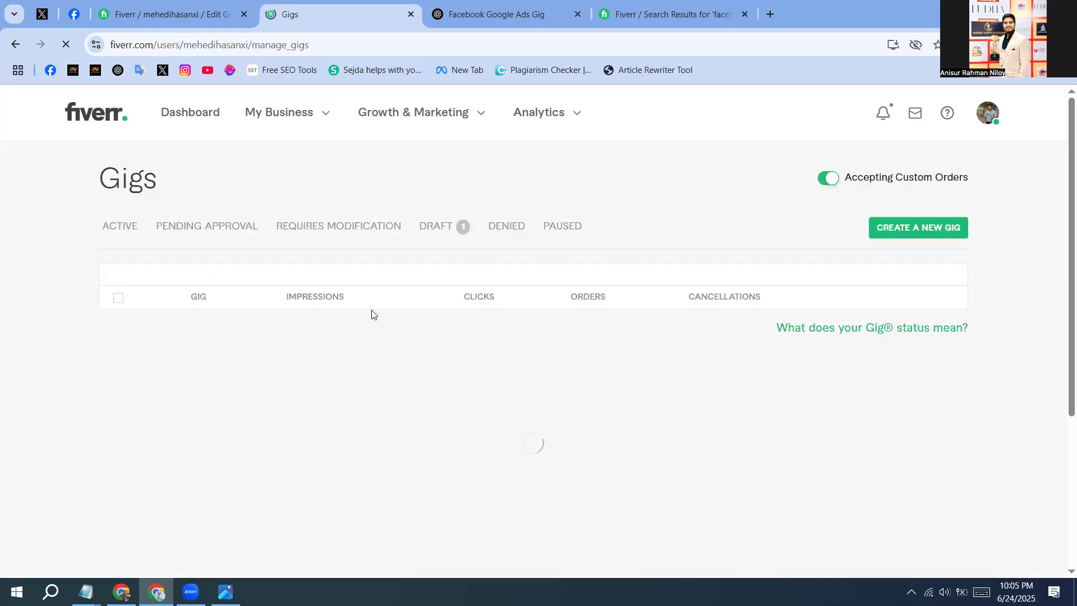
left_click(452, 234)
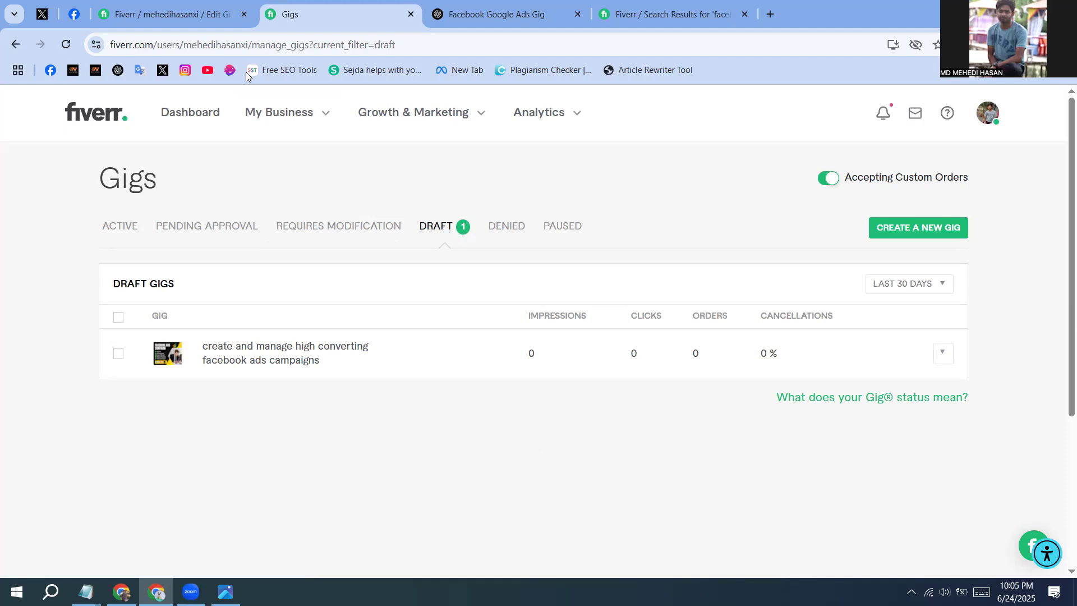
left_click(185, 20)
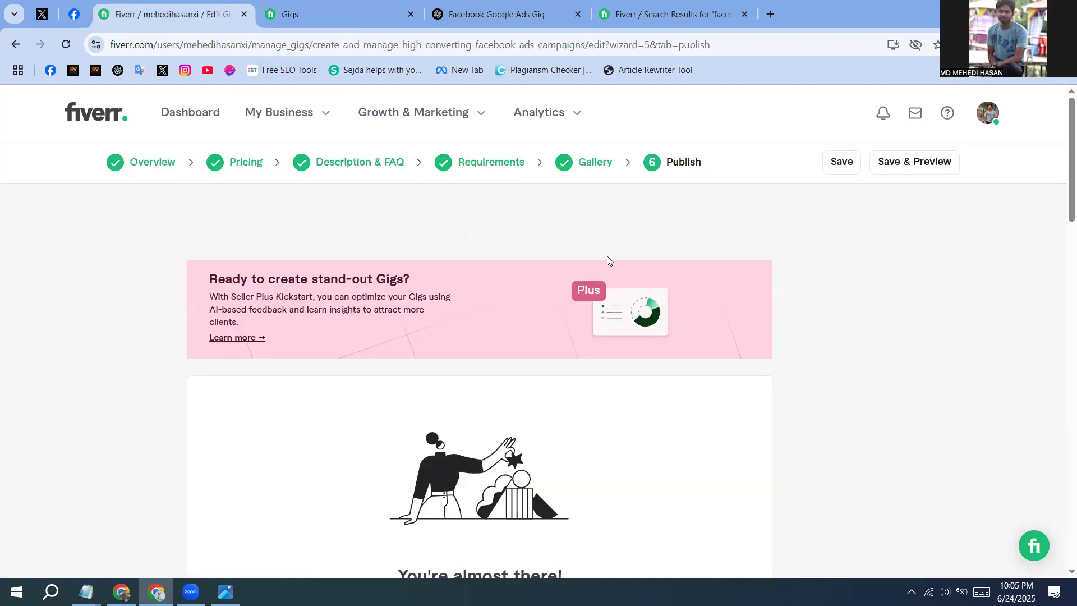